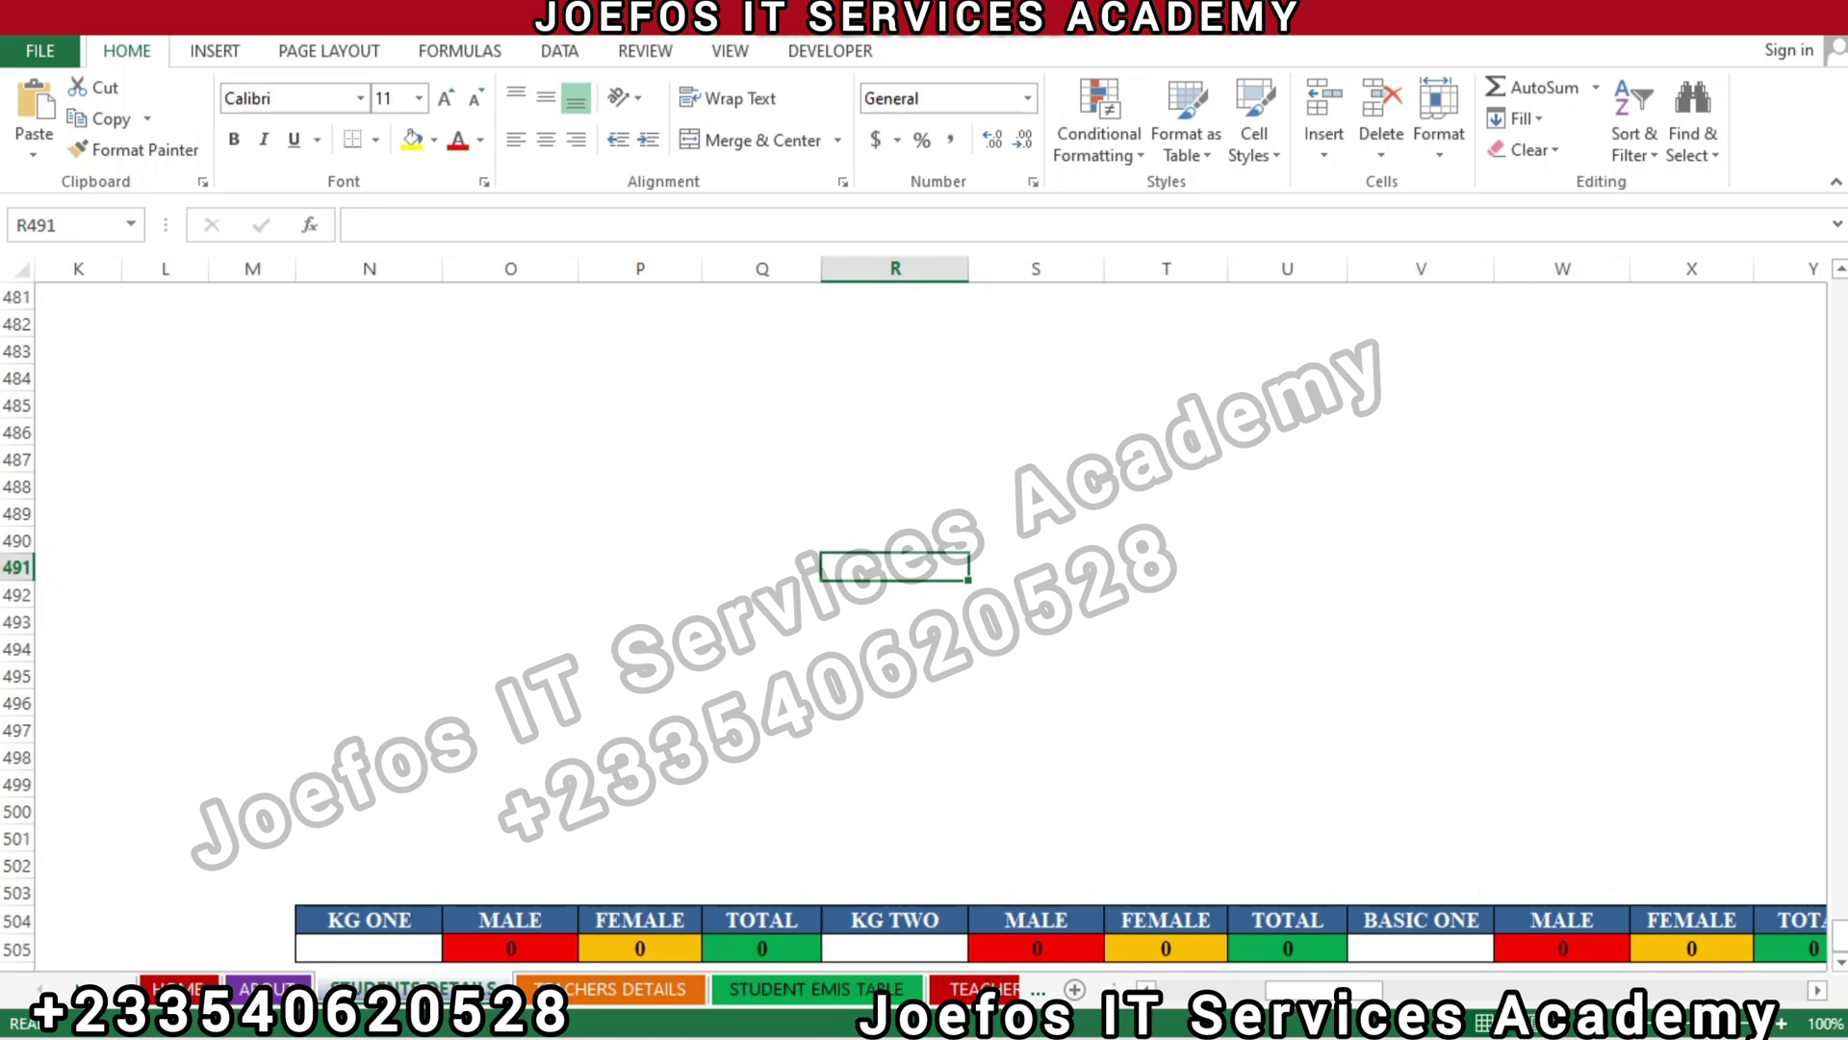
Bring up the STUDENT EMIS TABLE sheet with its KG ONE MALE/FEMALE/TOTAL header row
click(1840, 953)
drag(1841, 953, 1841, 967)
click(823, 992)
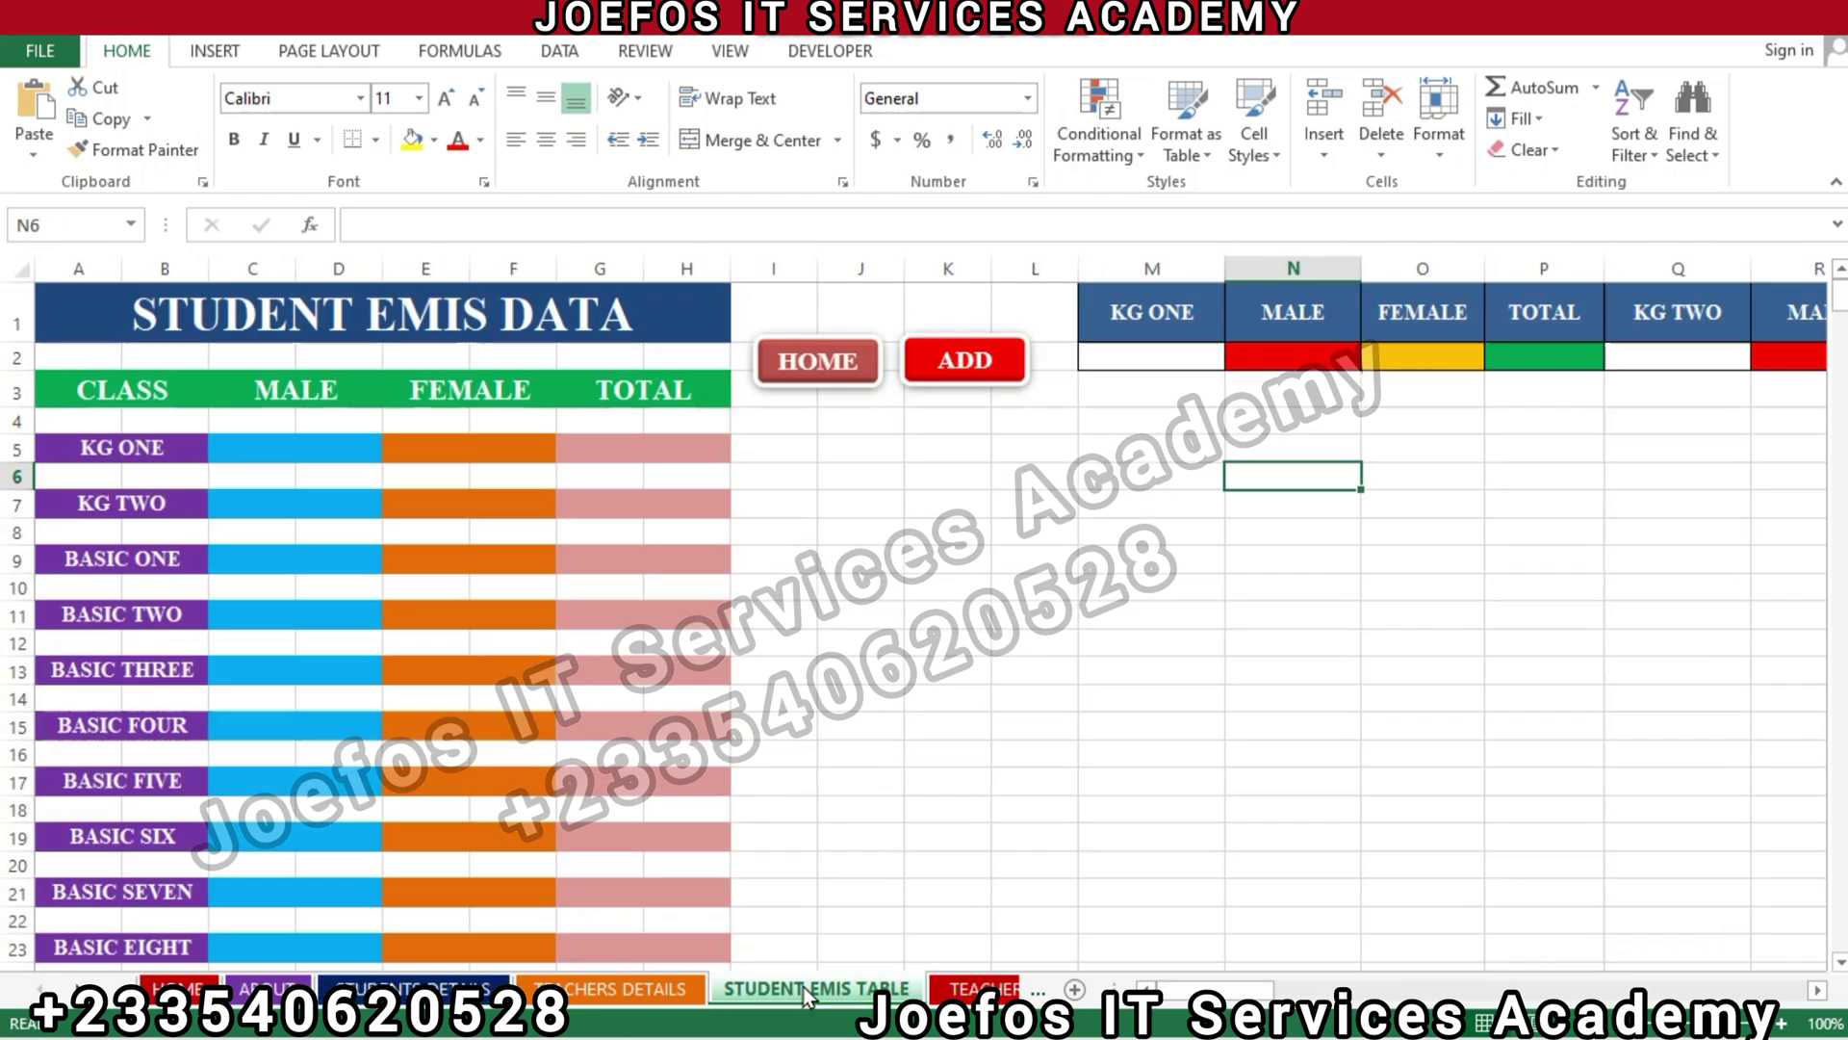
click(805, 988)
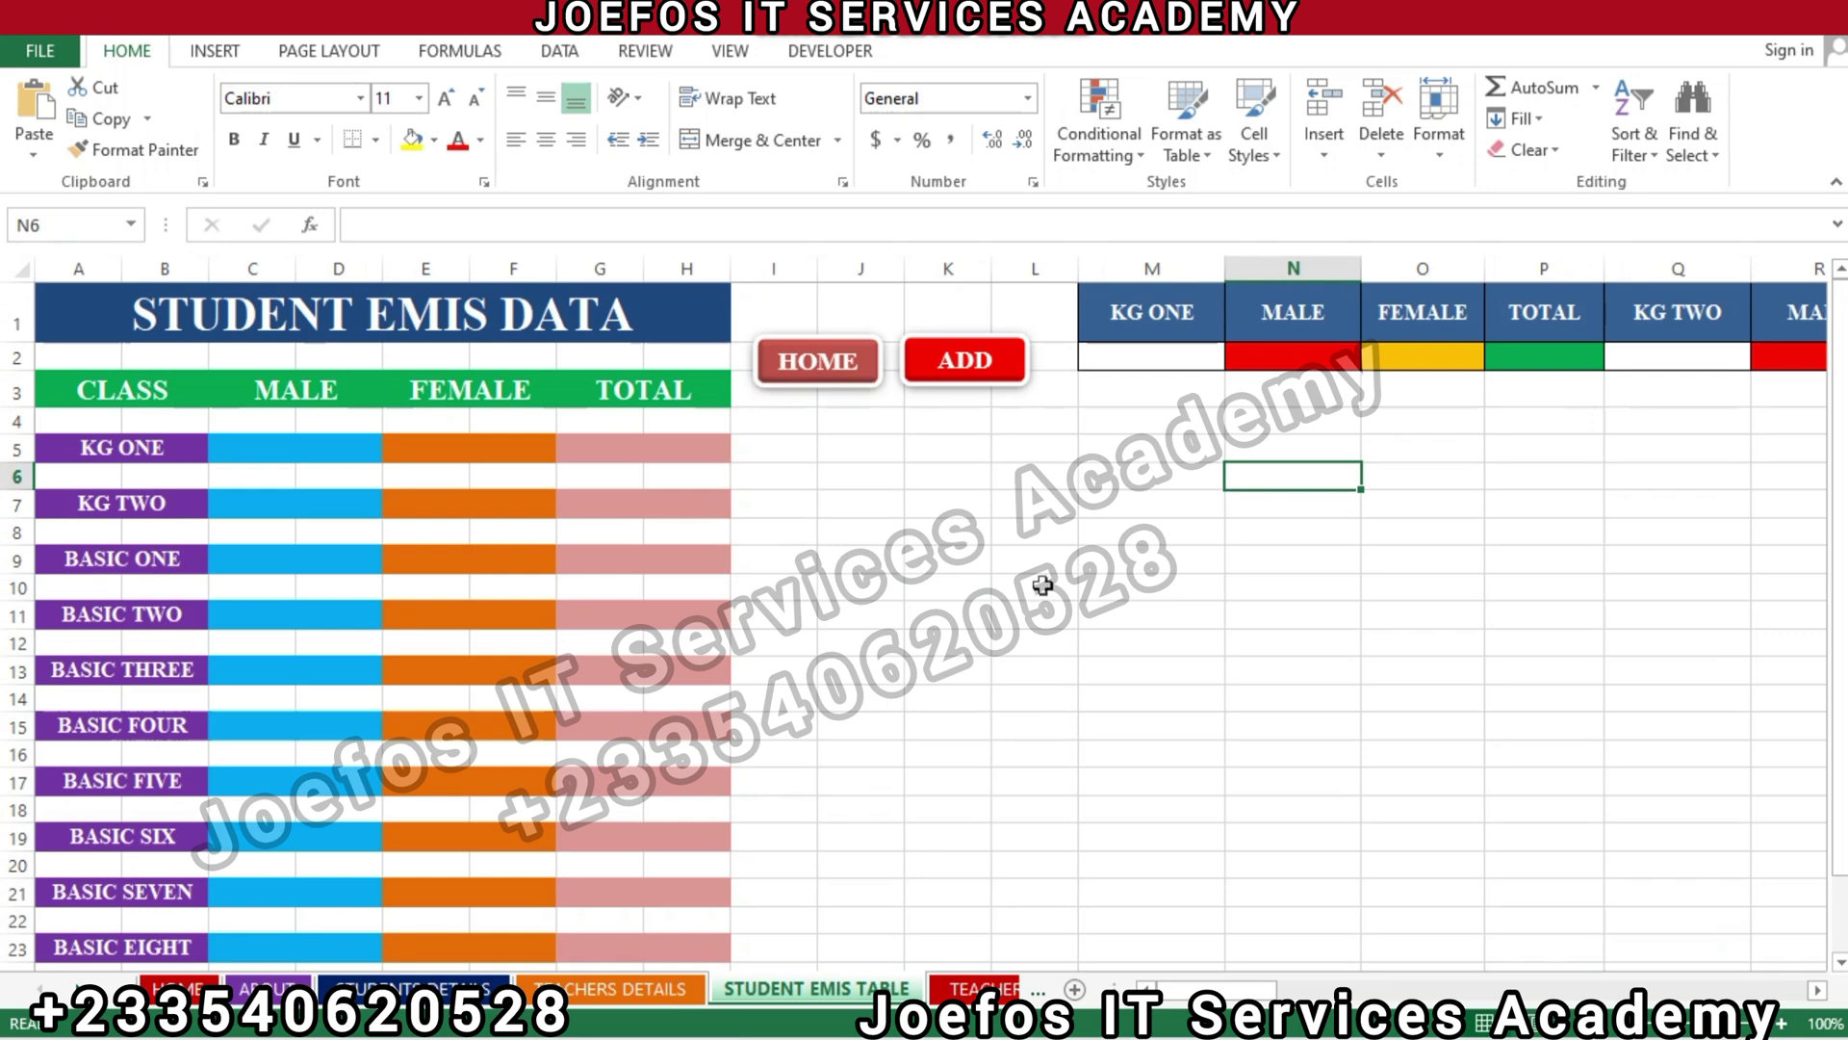
Link KG ONE male cell N2 to 'STUDENTS DETAILS'!O505
click(1279, 351)
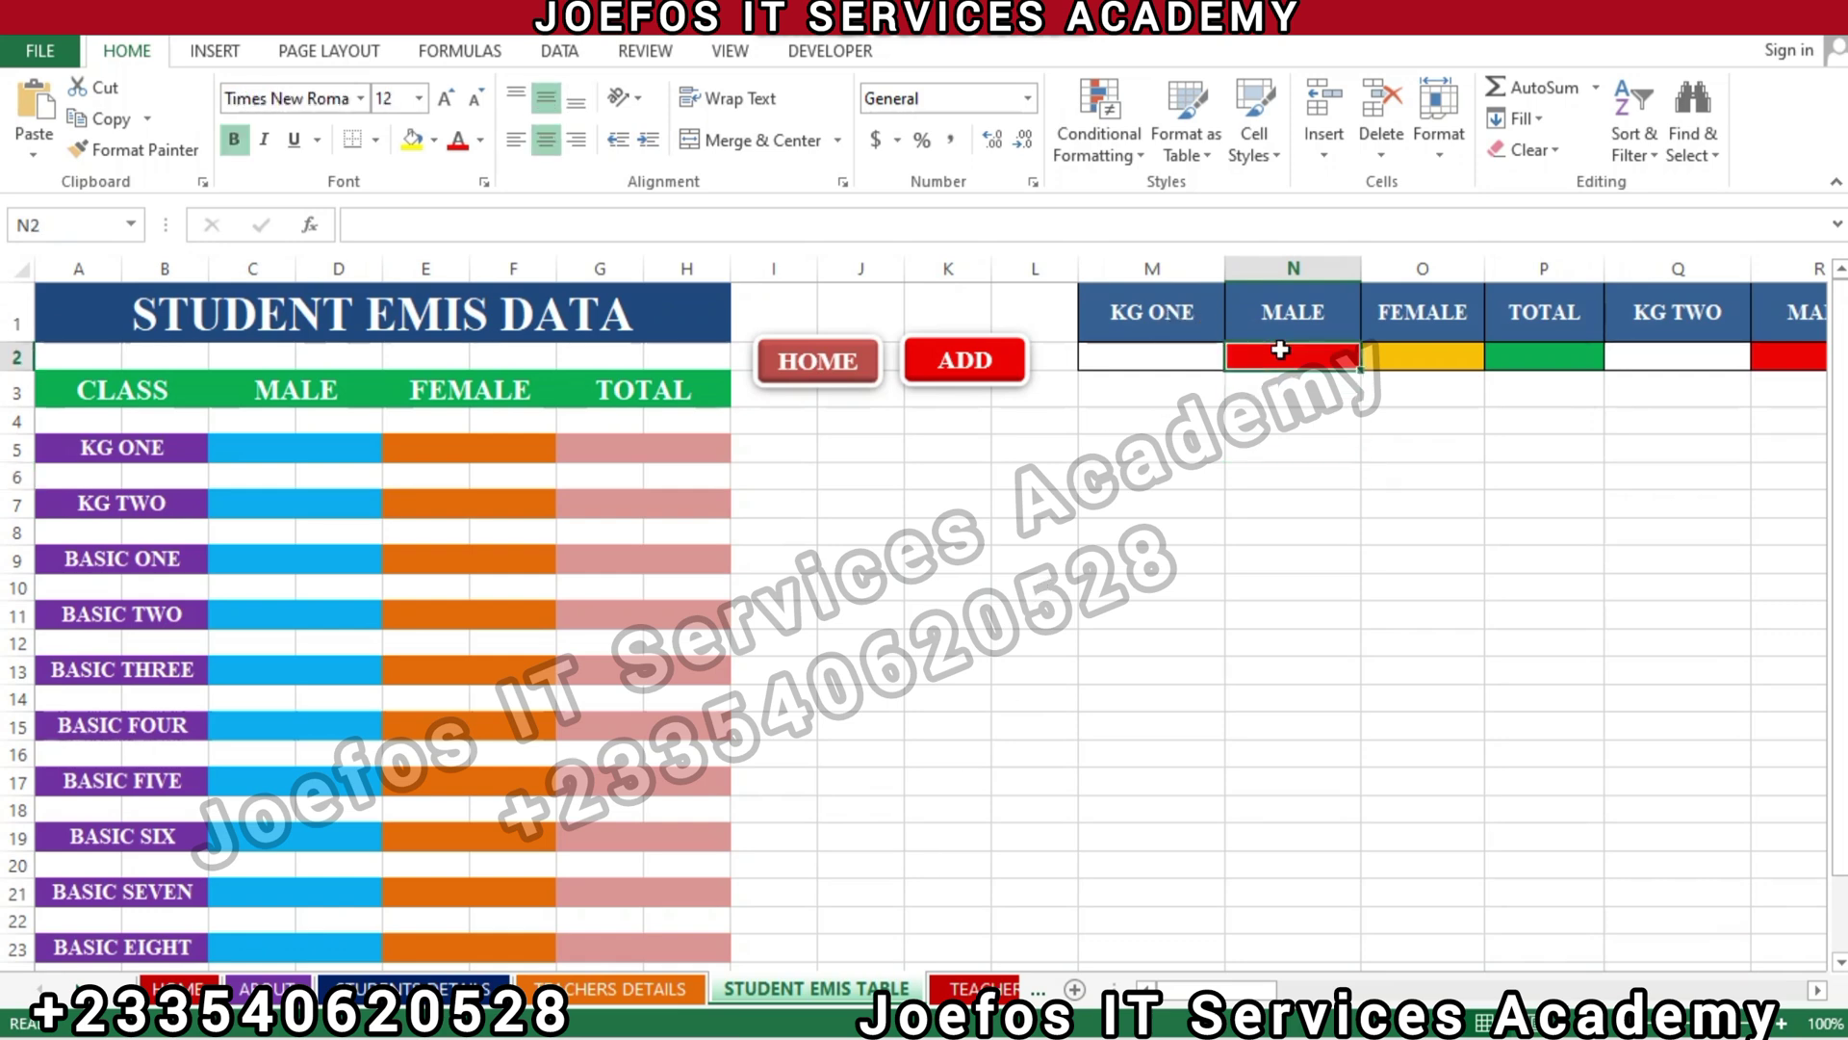
text(=)
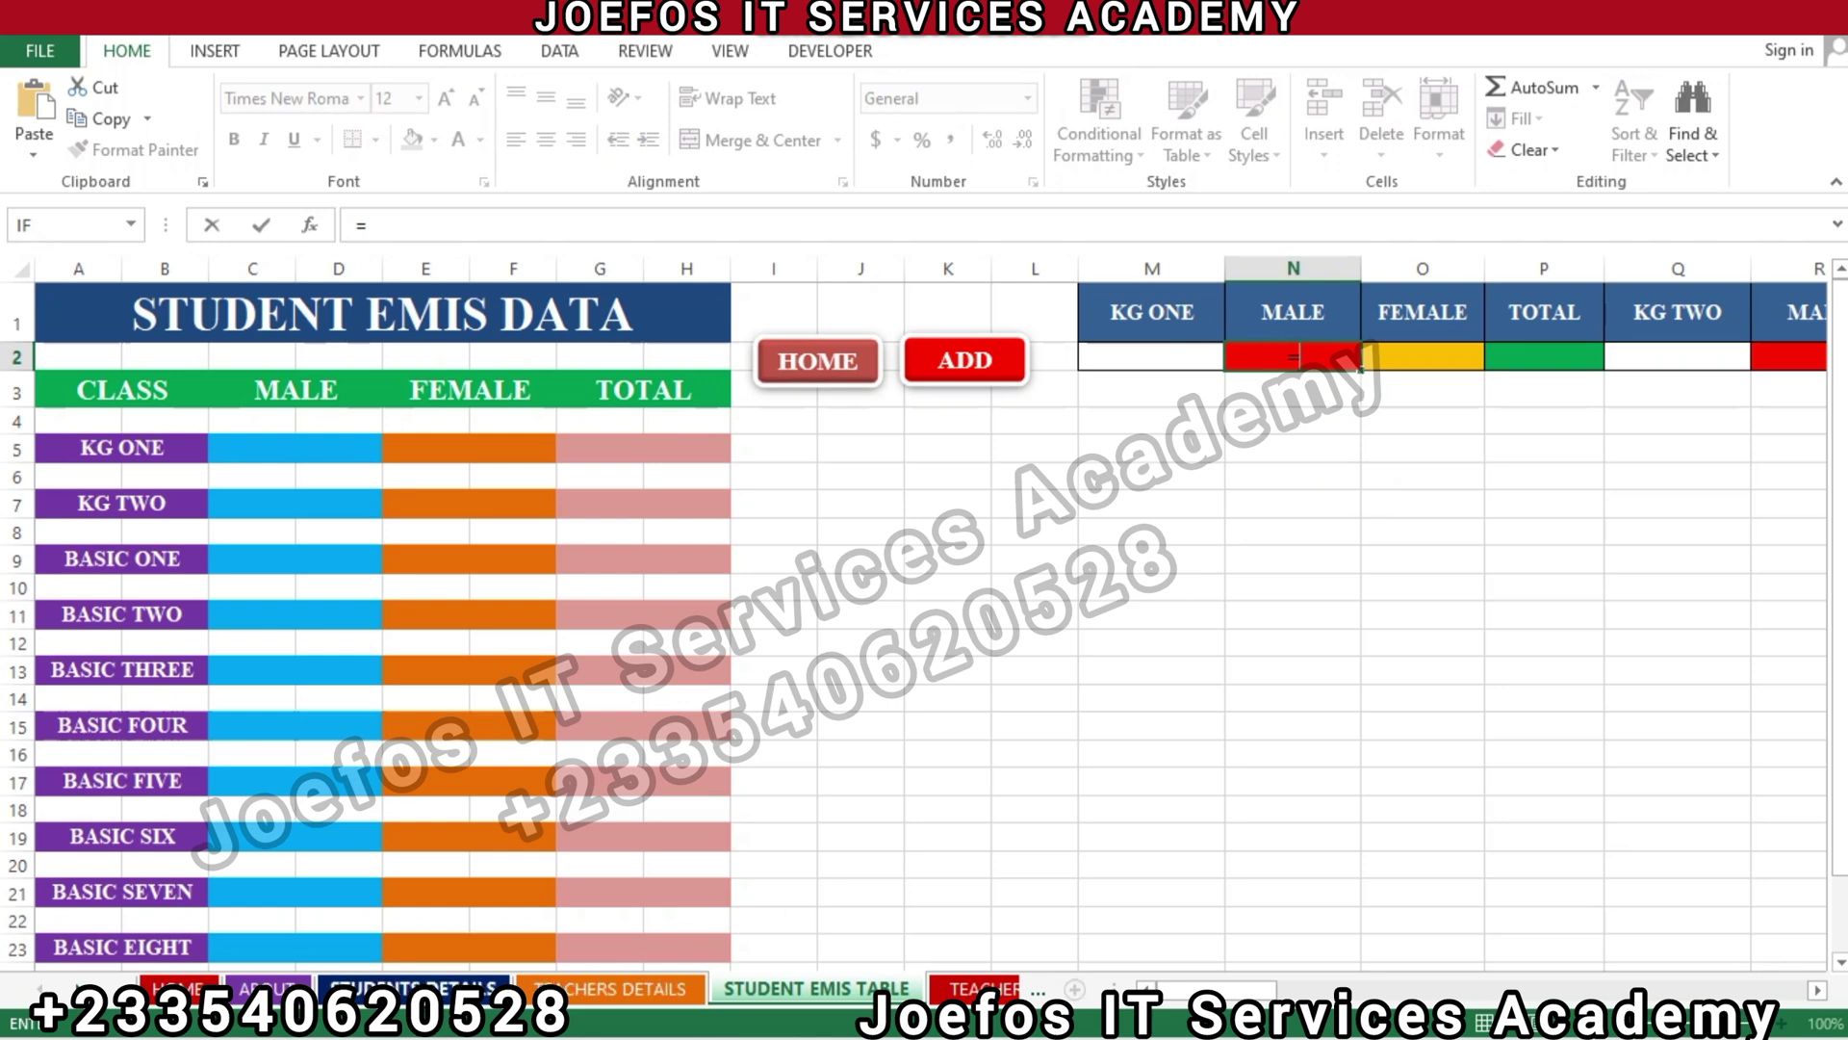
click(414, 988)
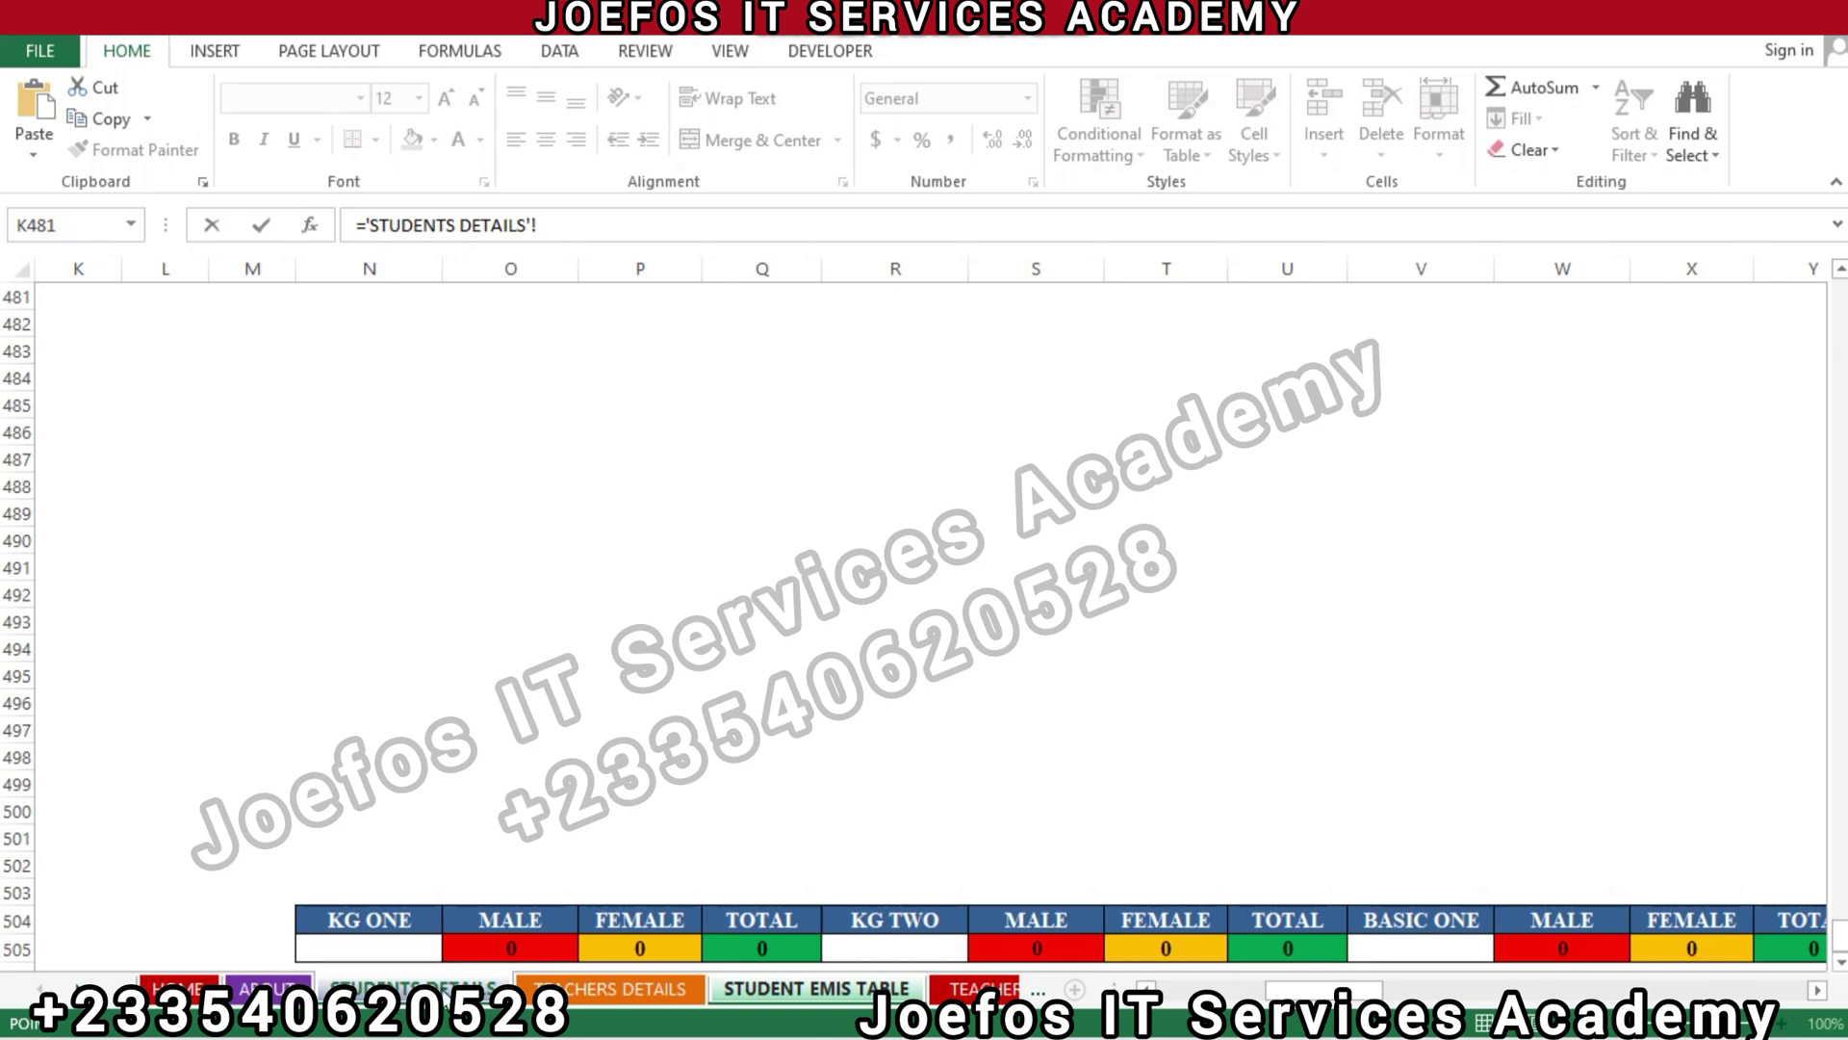
click(518, 943)
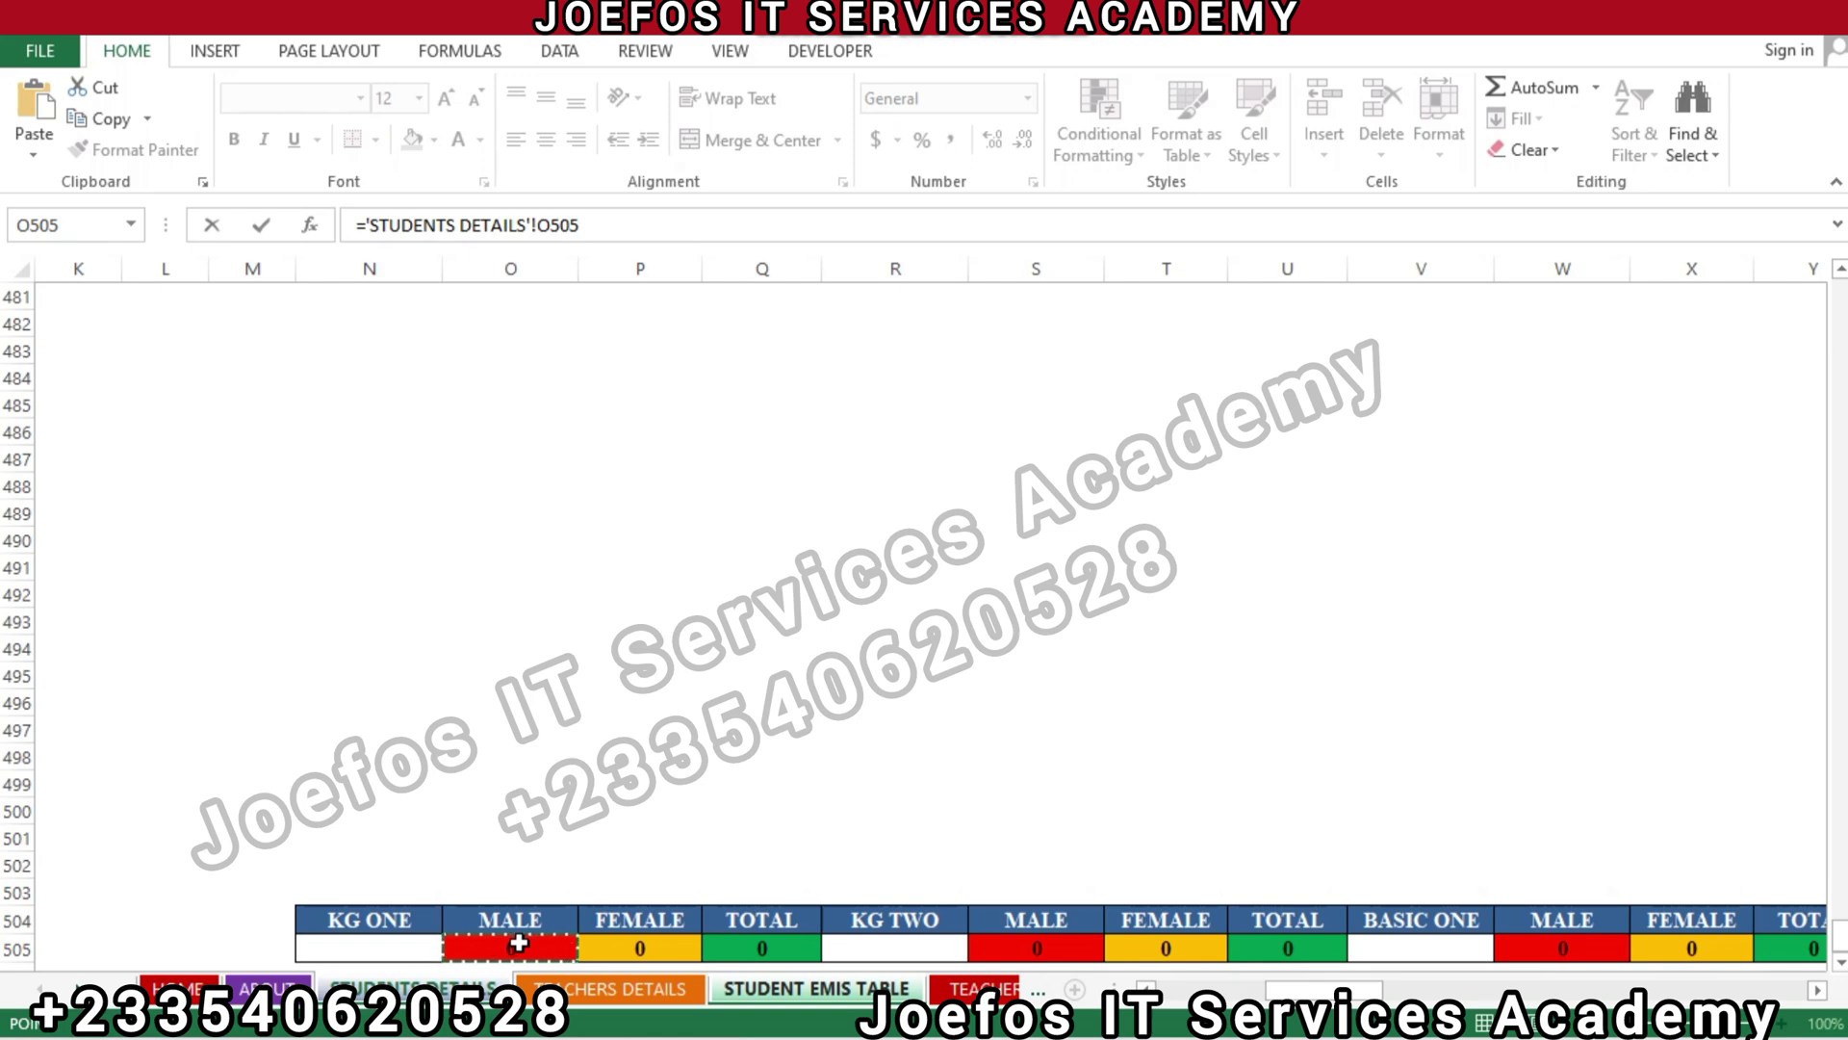
key(Return)
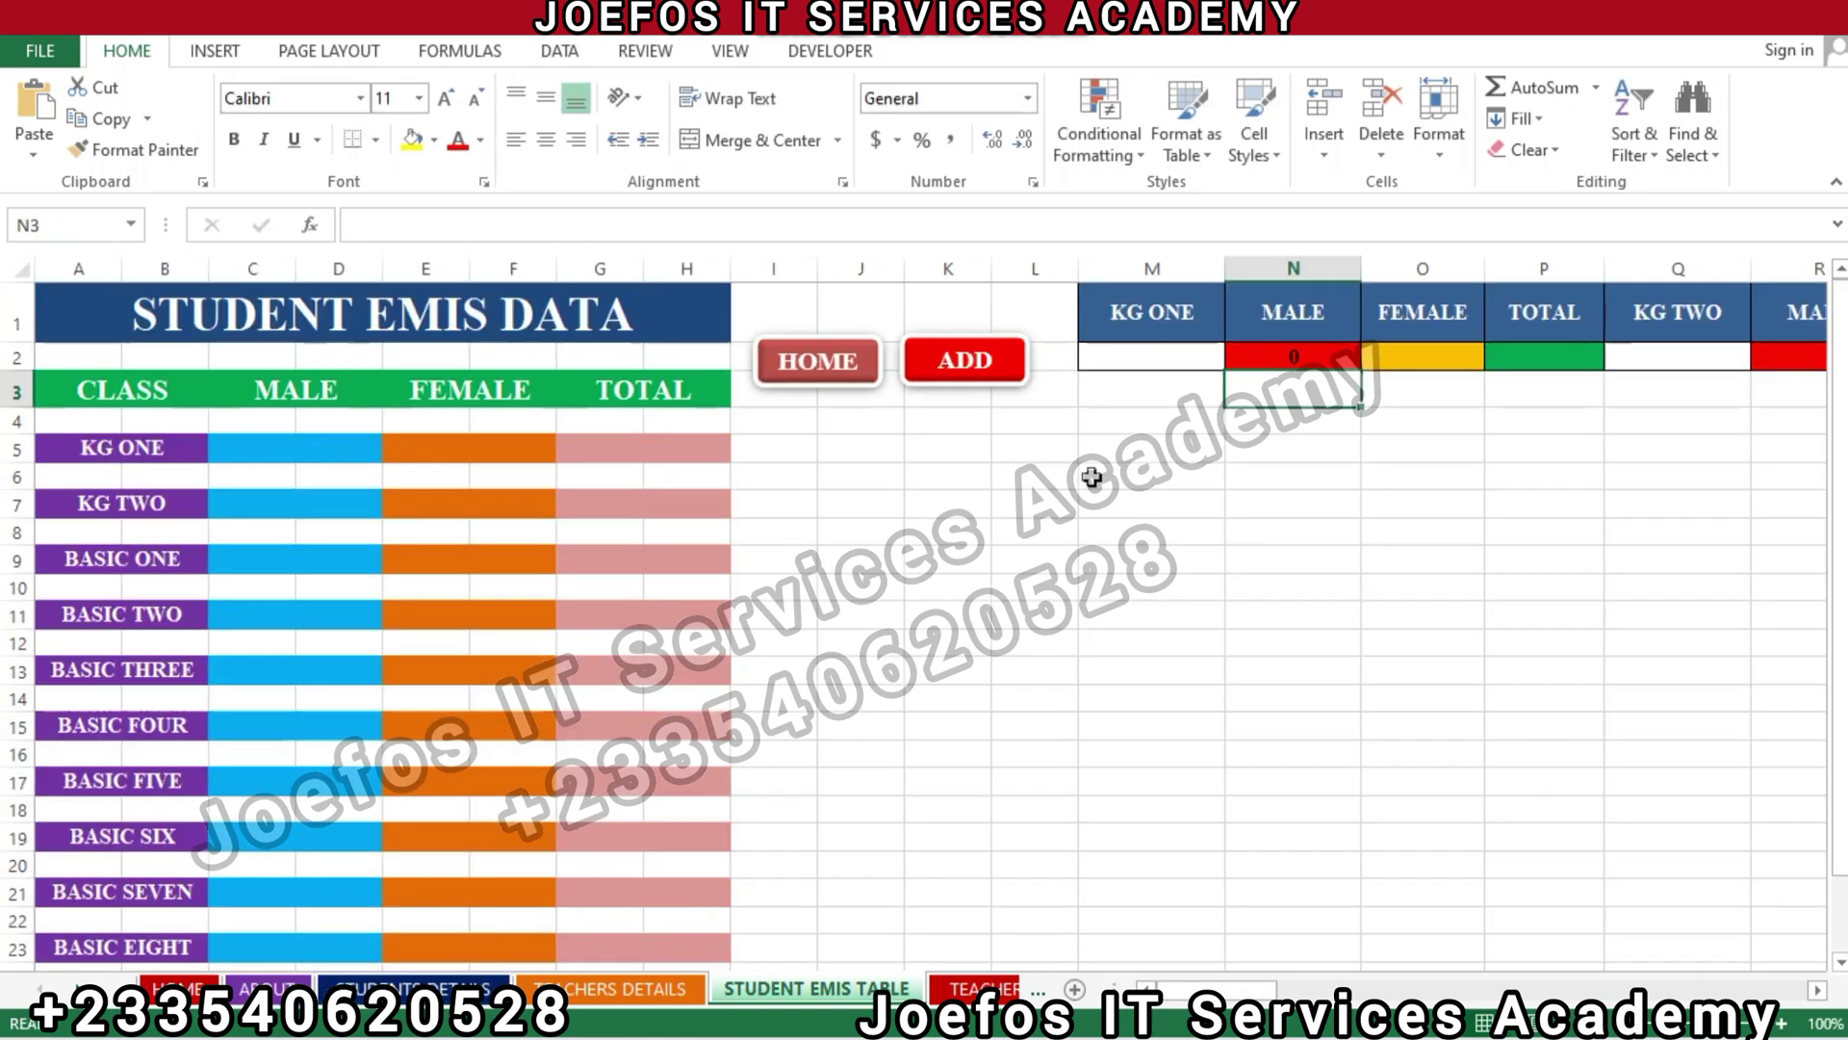
Link KG ONE female cell O2 to 'STUDENTS DETAILS'!P505
click(1392, 352)
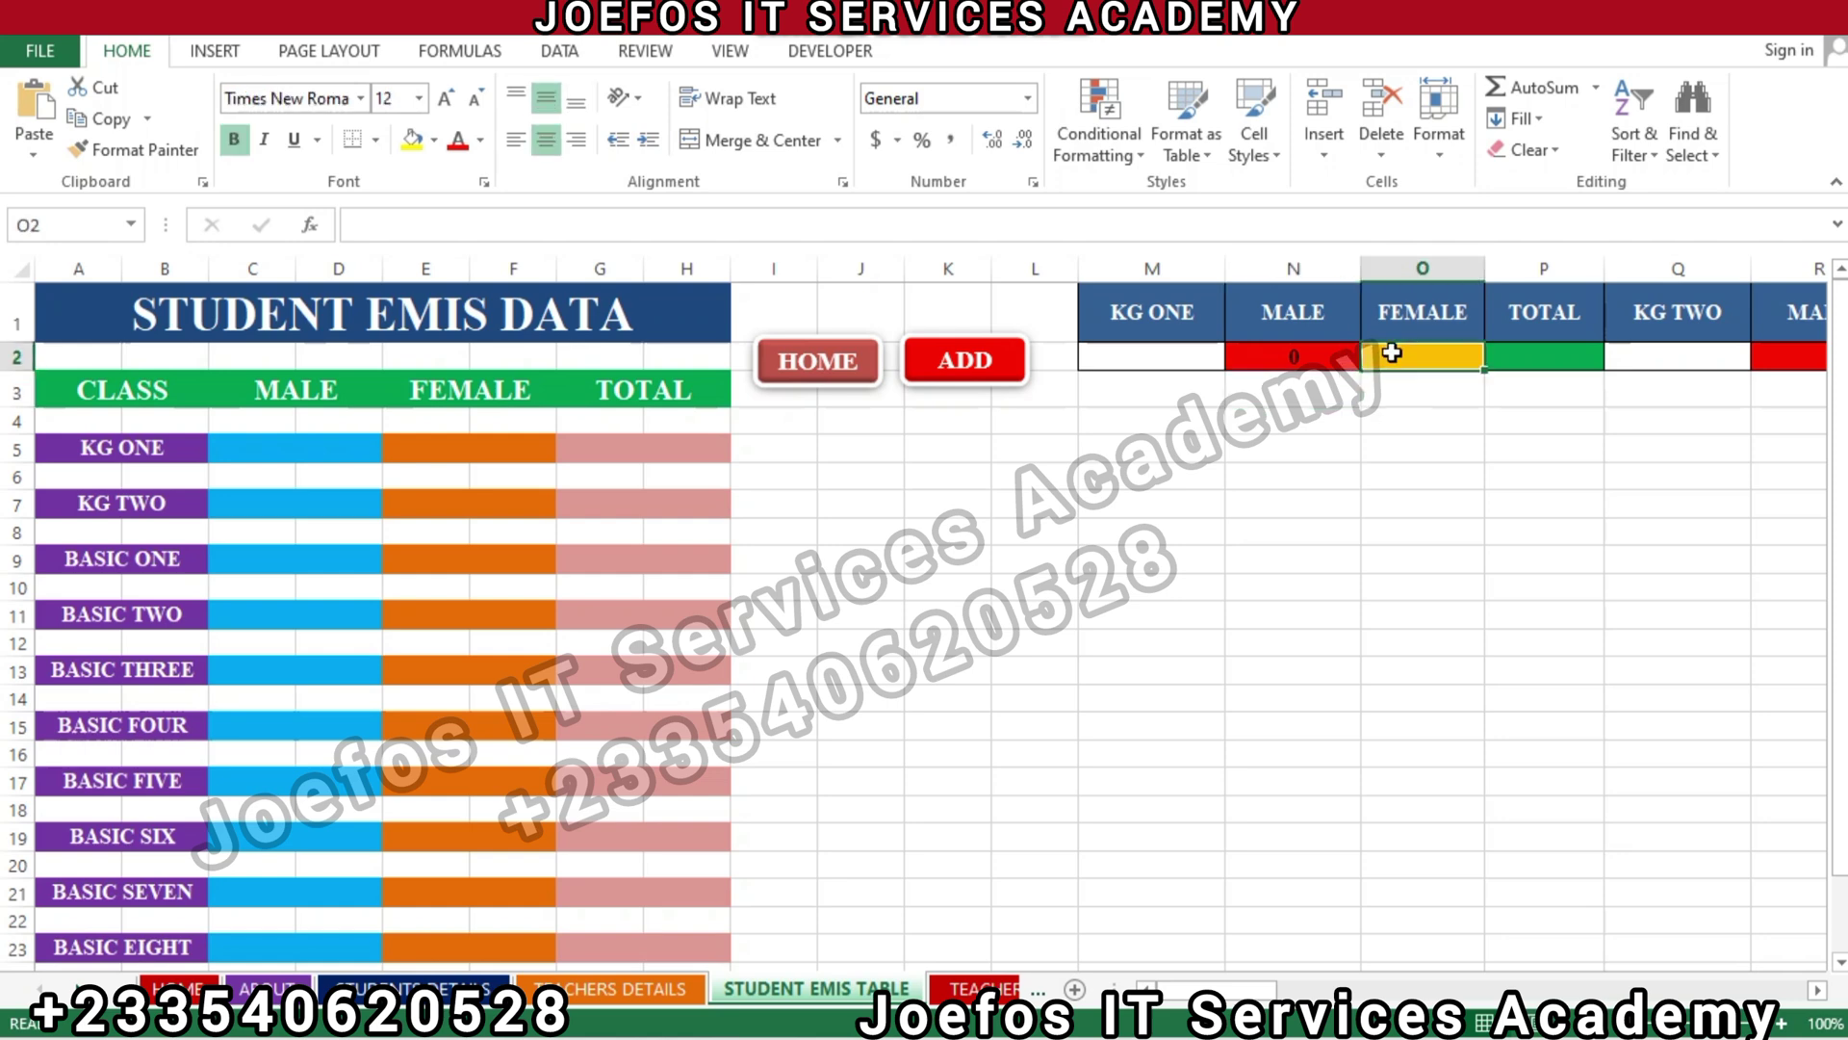
text(=)
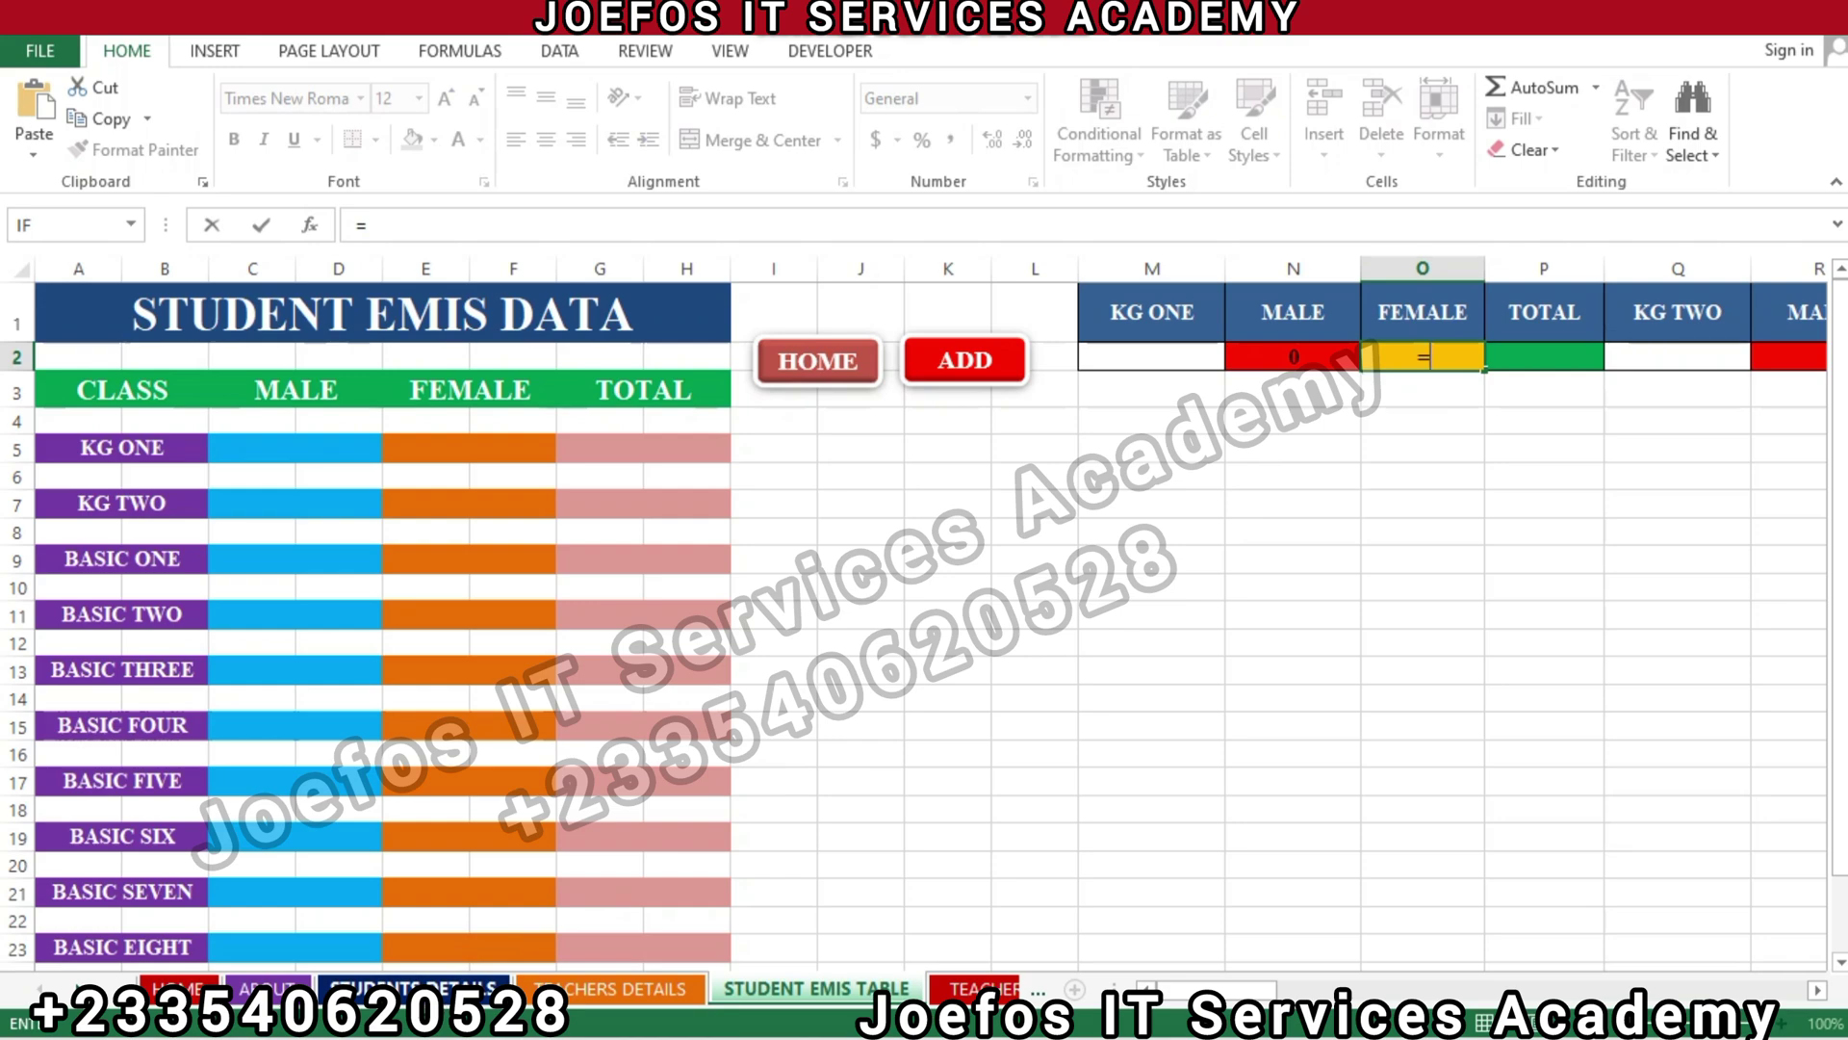
click(413, 989)
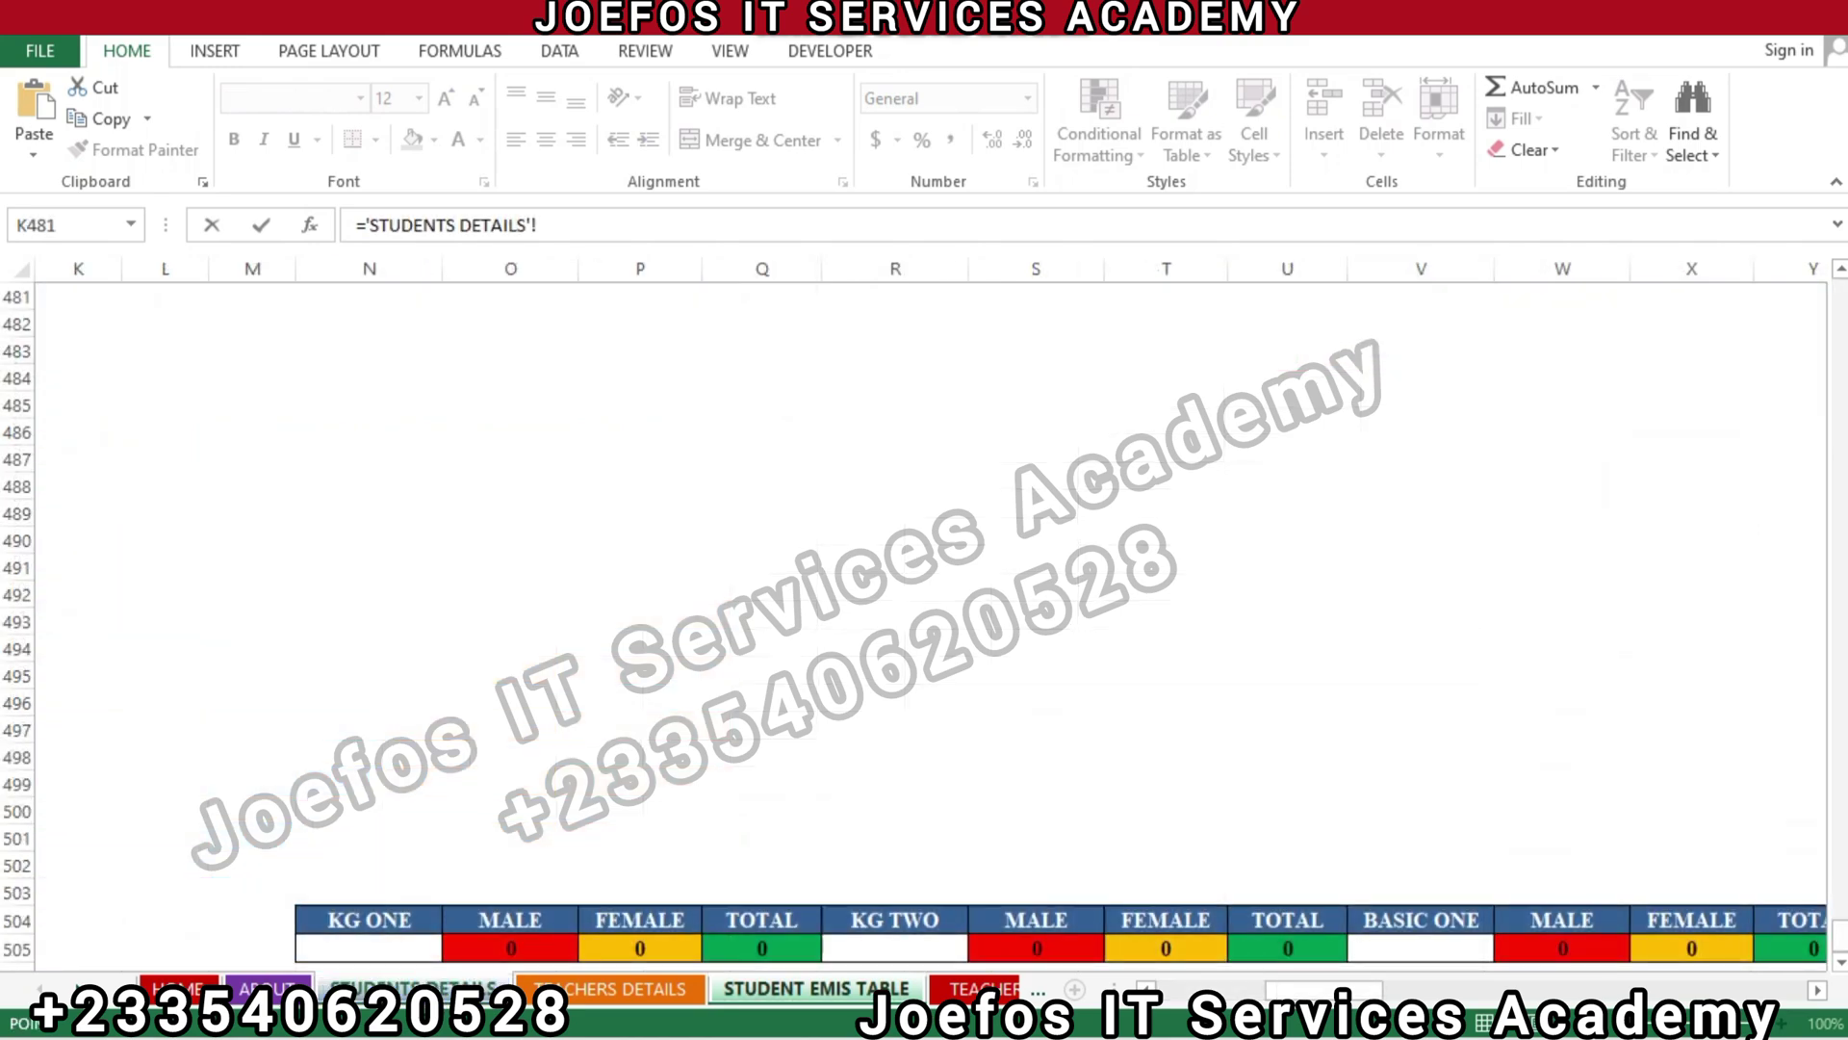
click(621, 949)
key(Return)
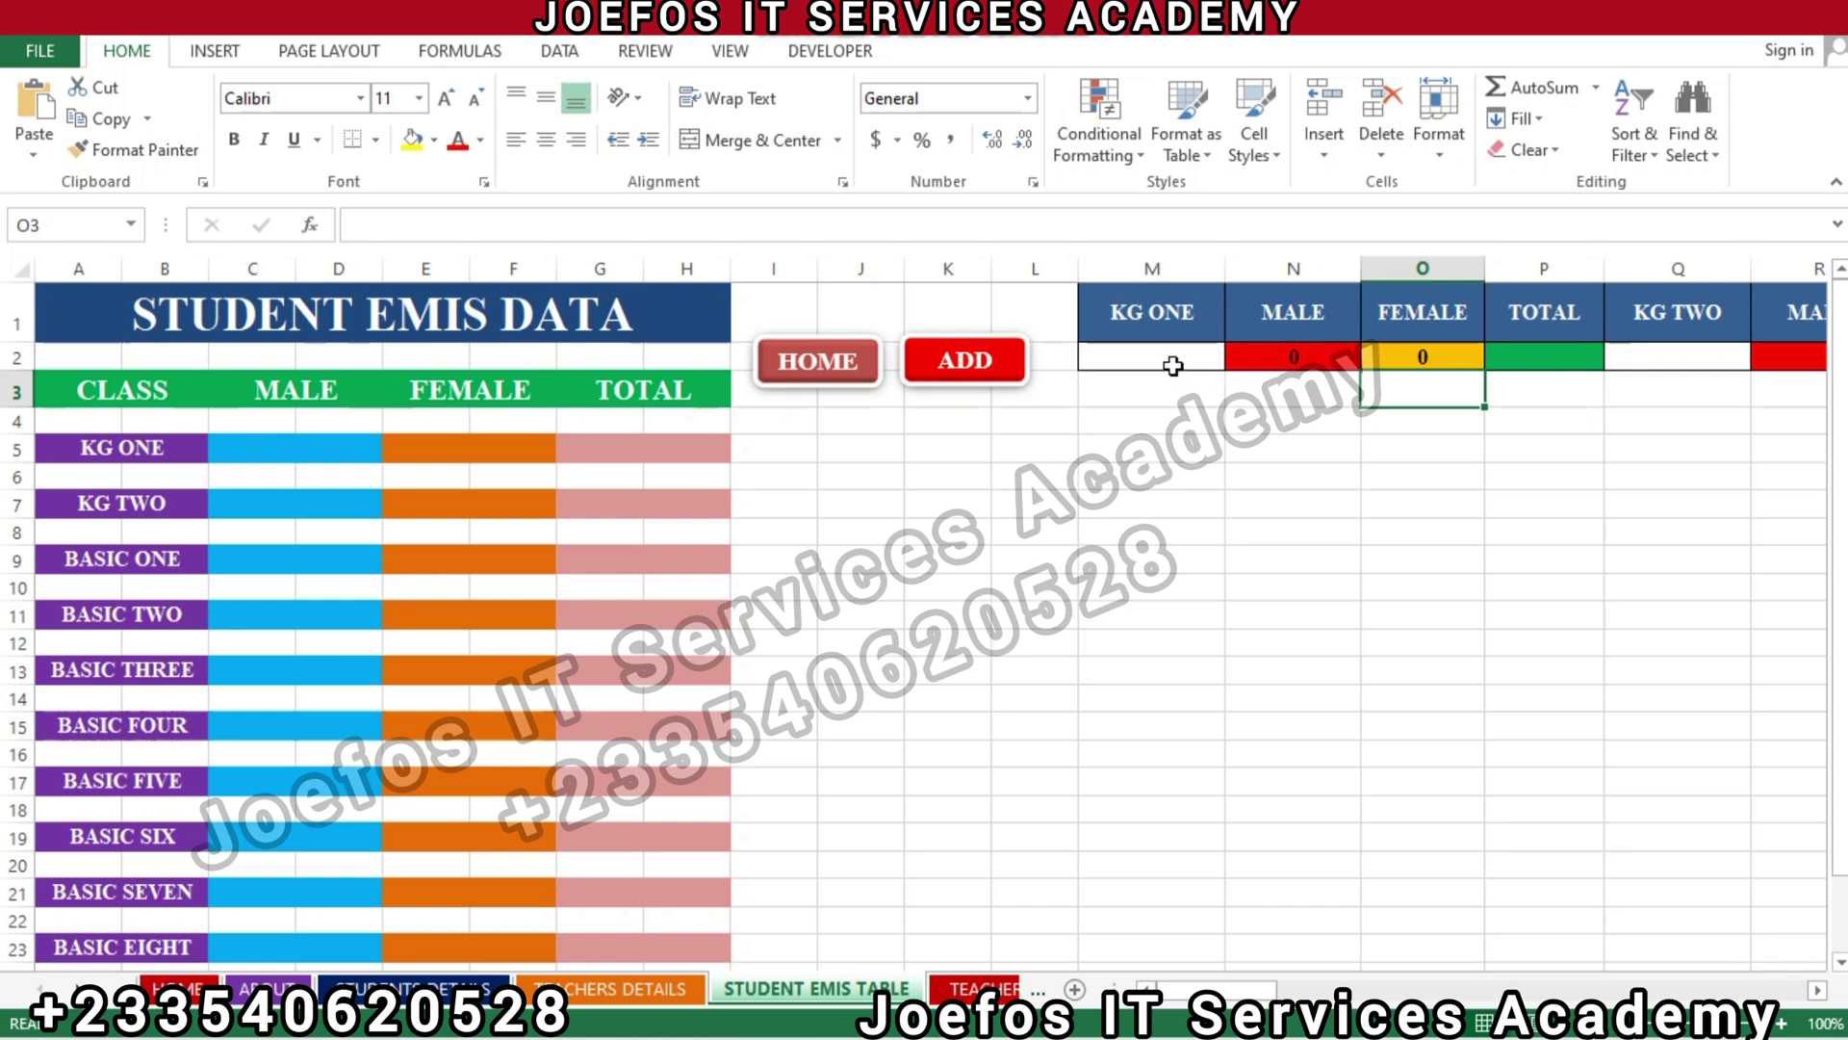
Link KG ONE total cell P2 to 'STUDENTS DETAILS'!Q505
click(1555, 357)
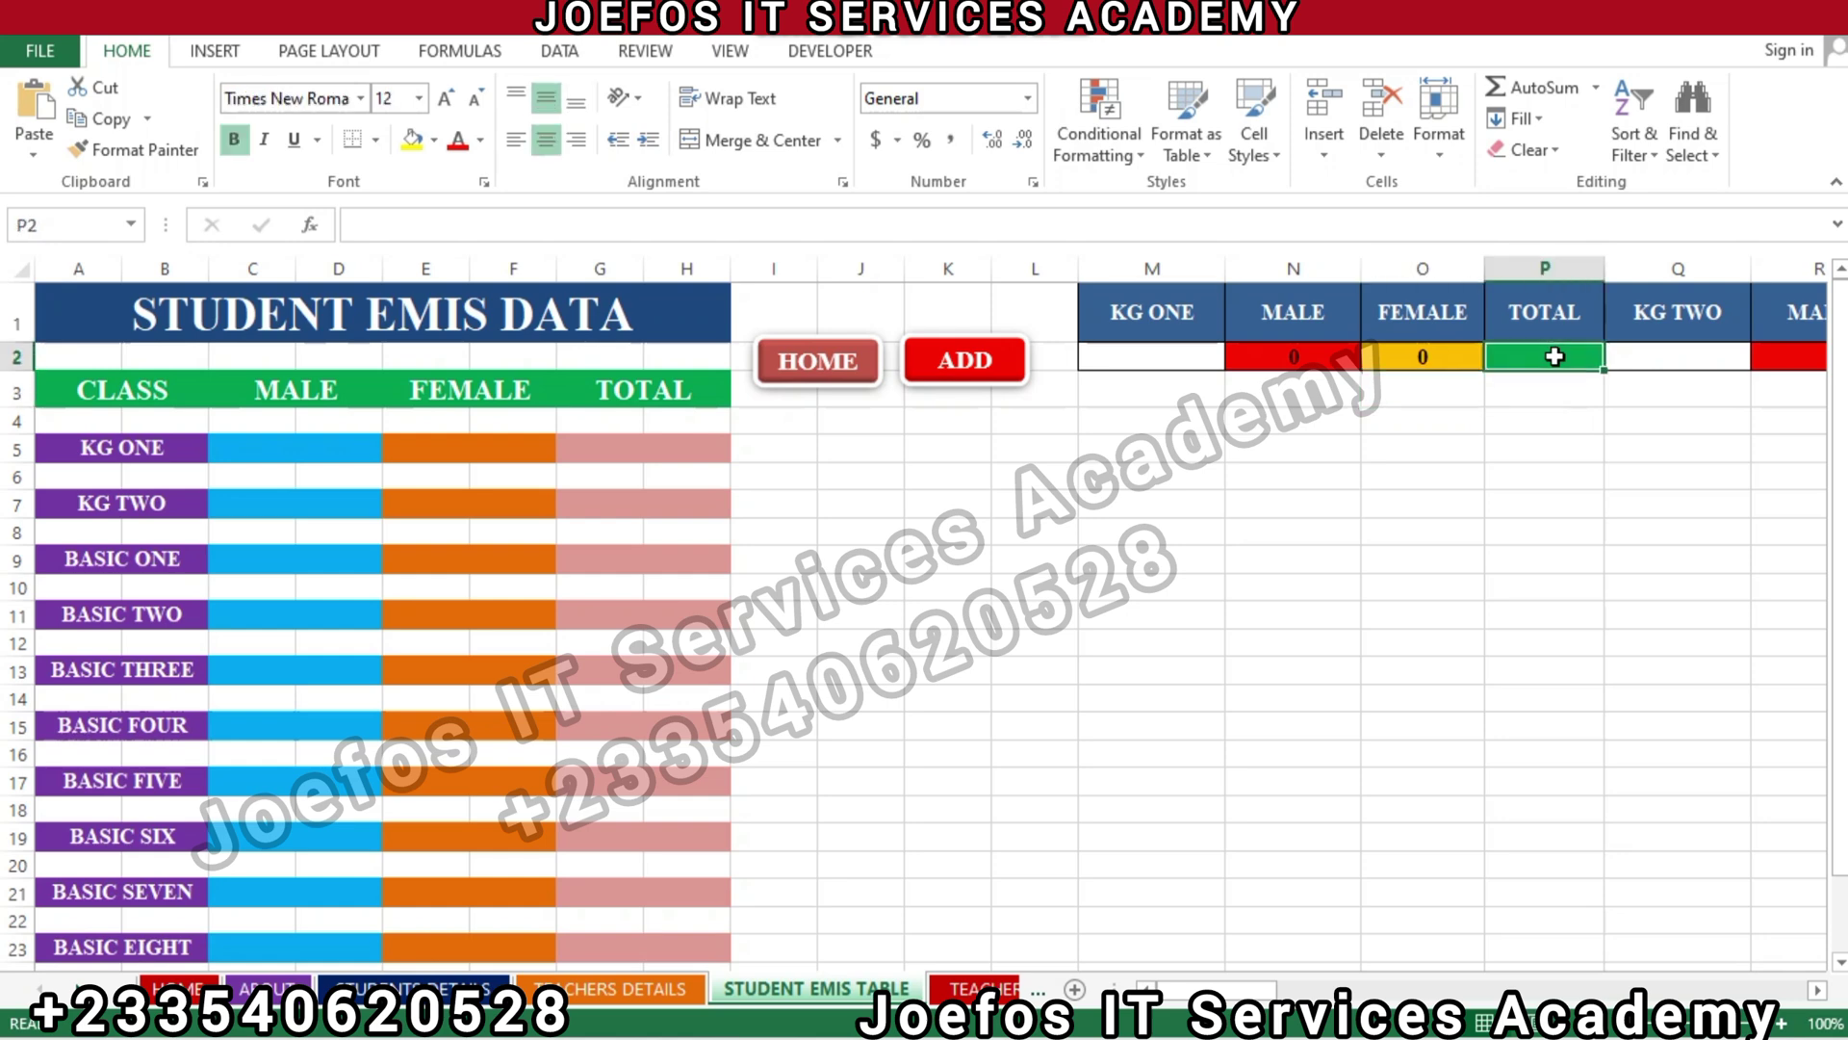
text(=)
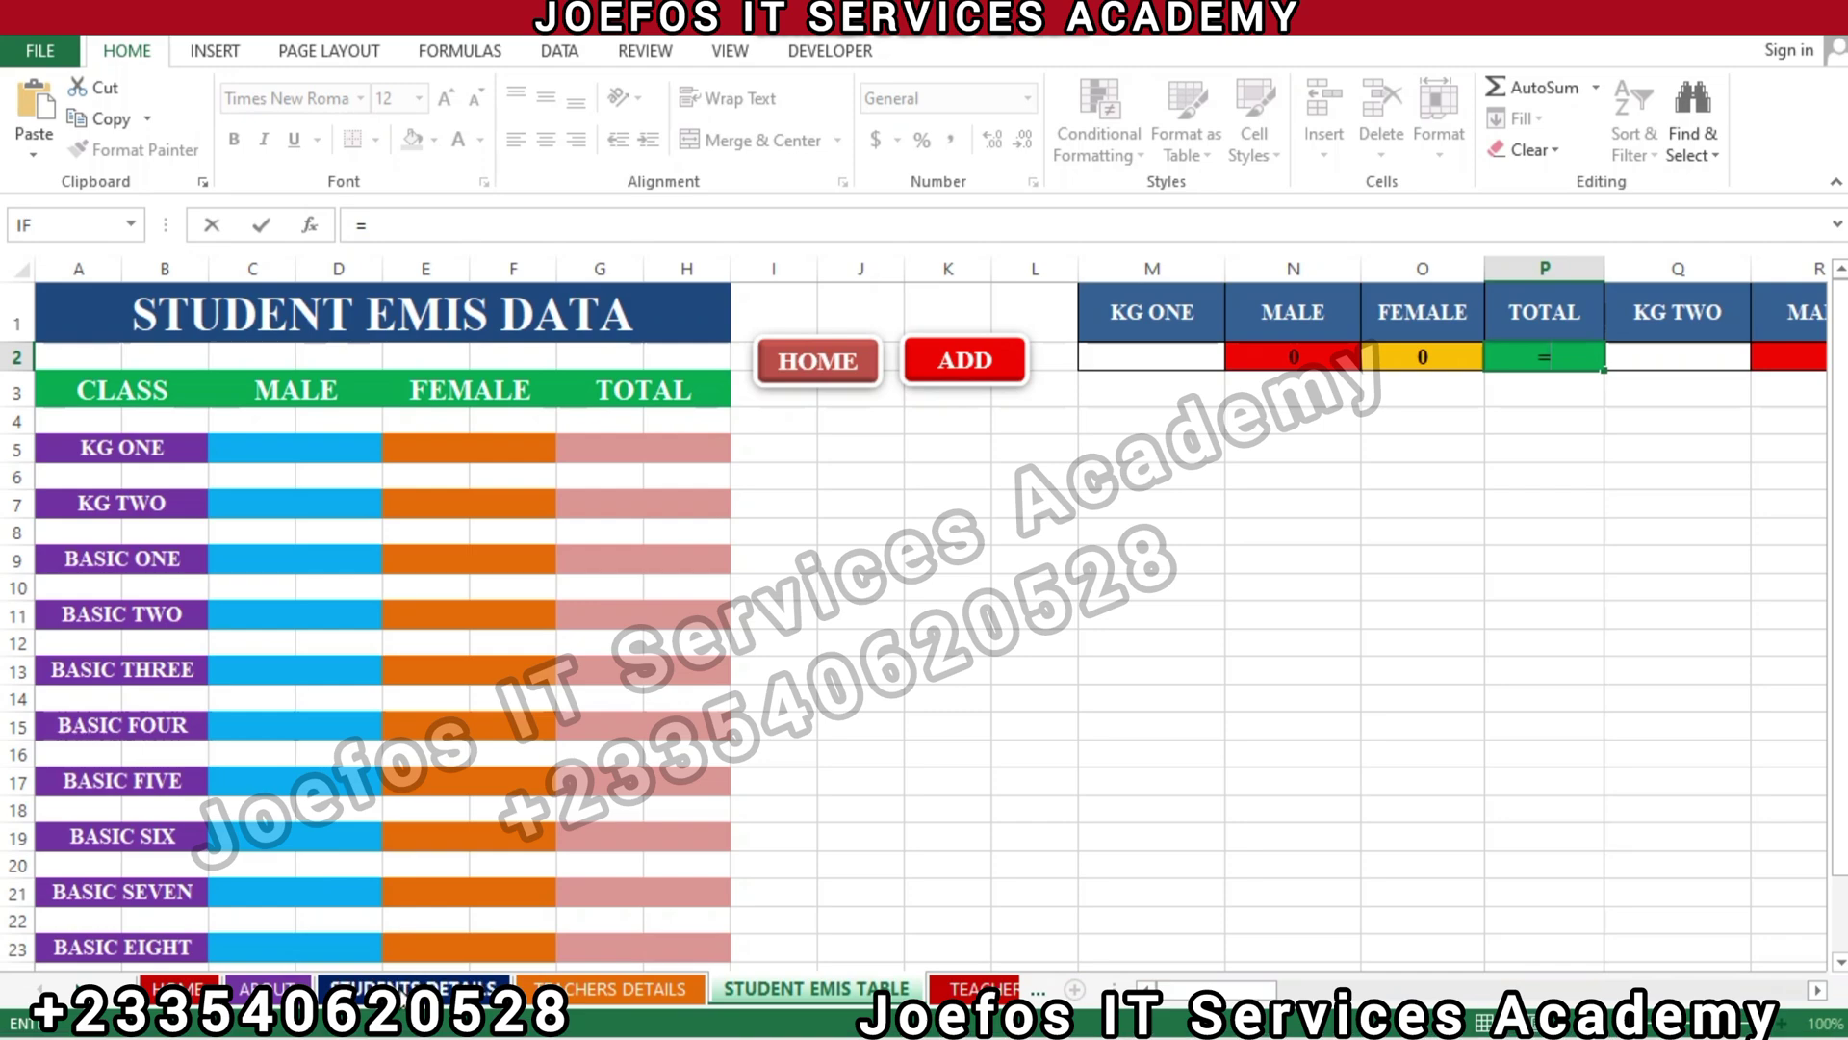
click(414, 989)
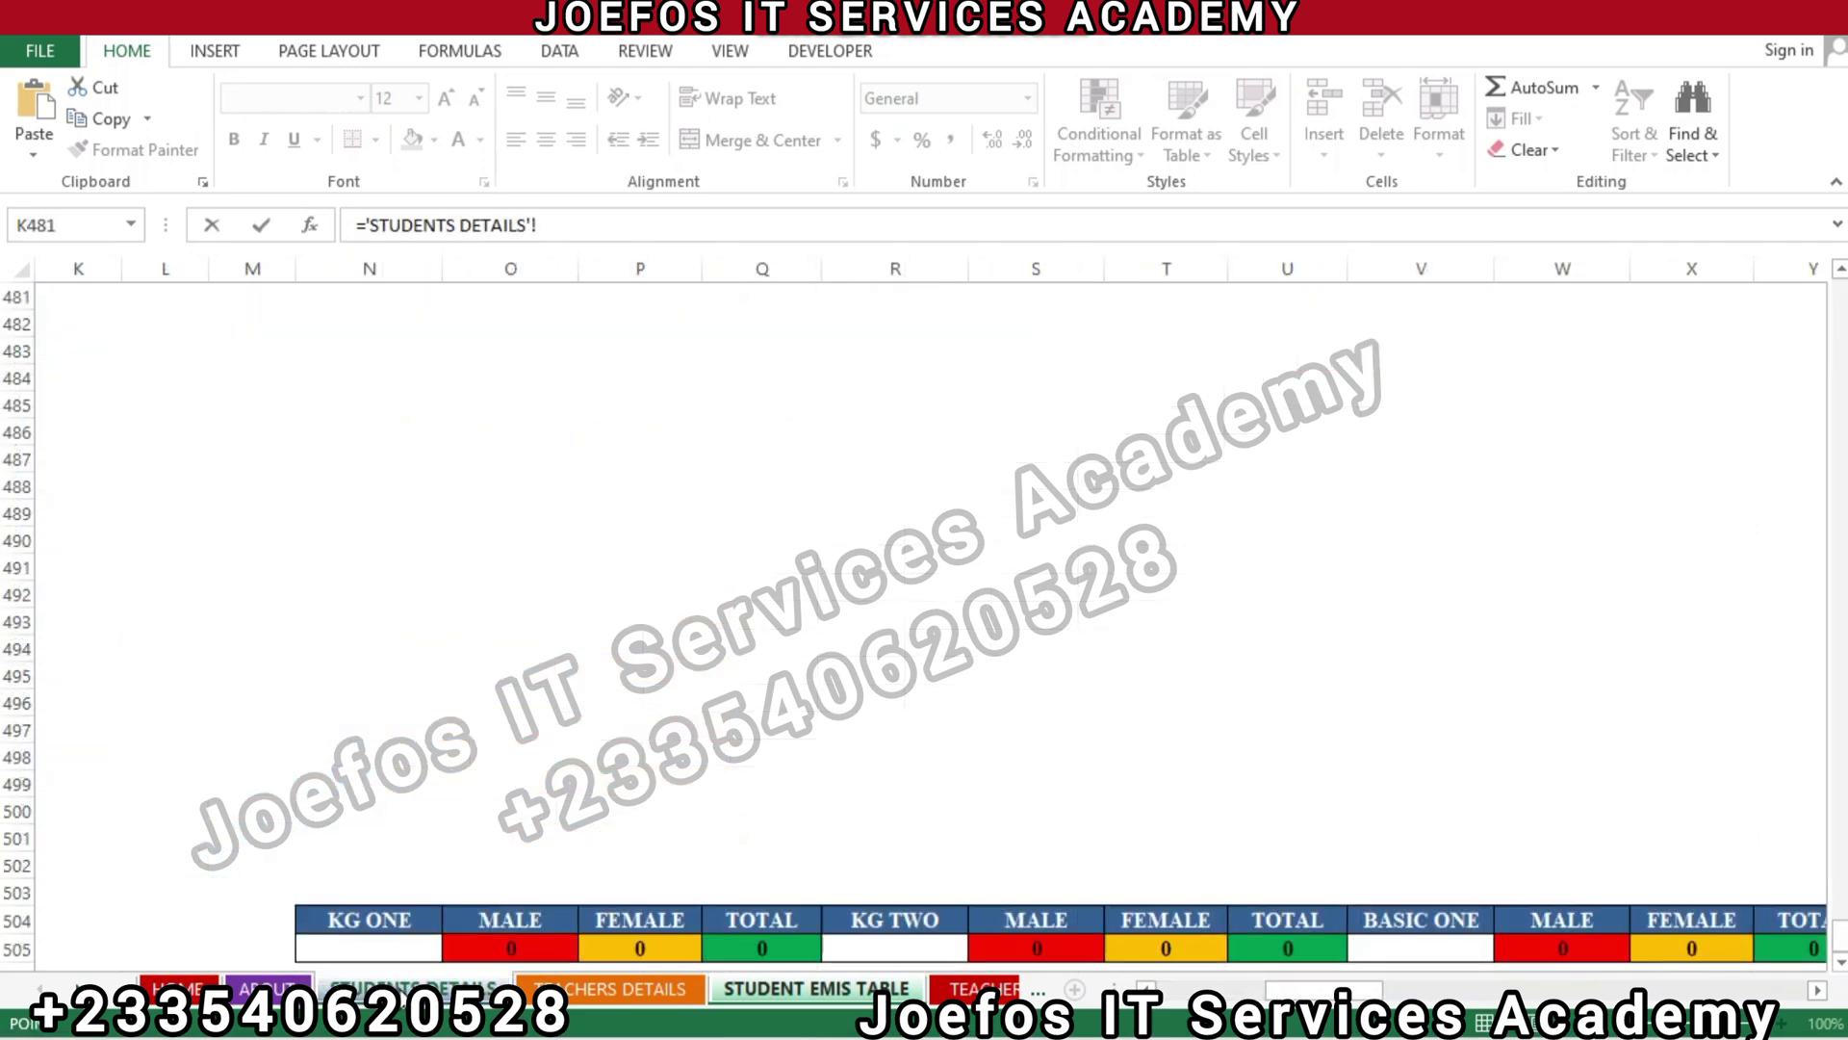
click(801, 954)
key(Return)
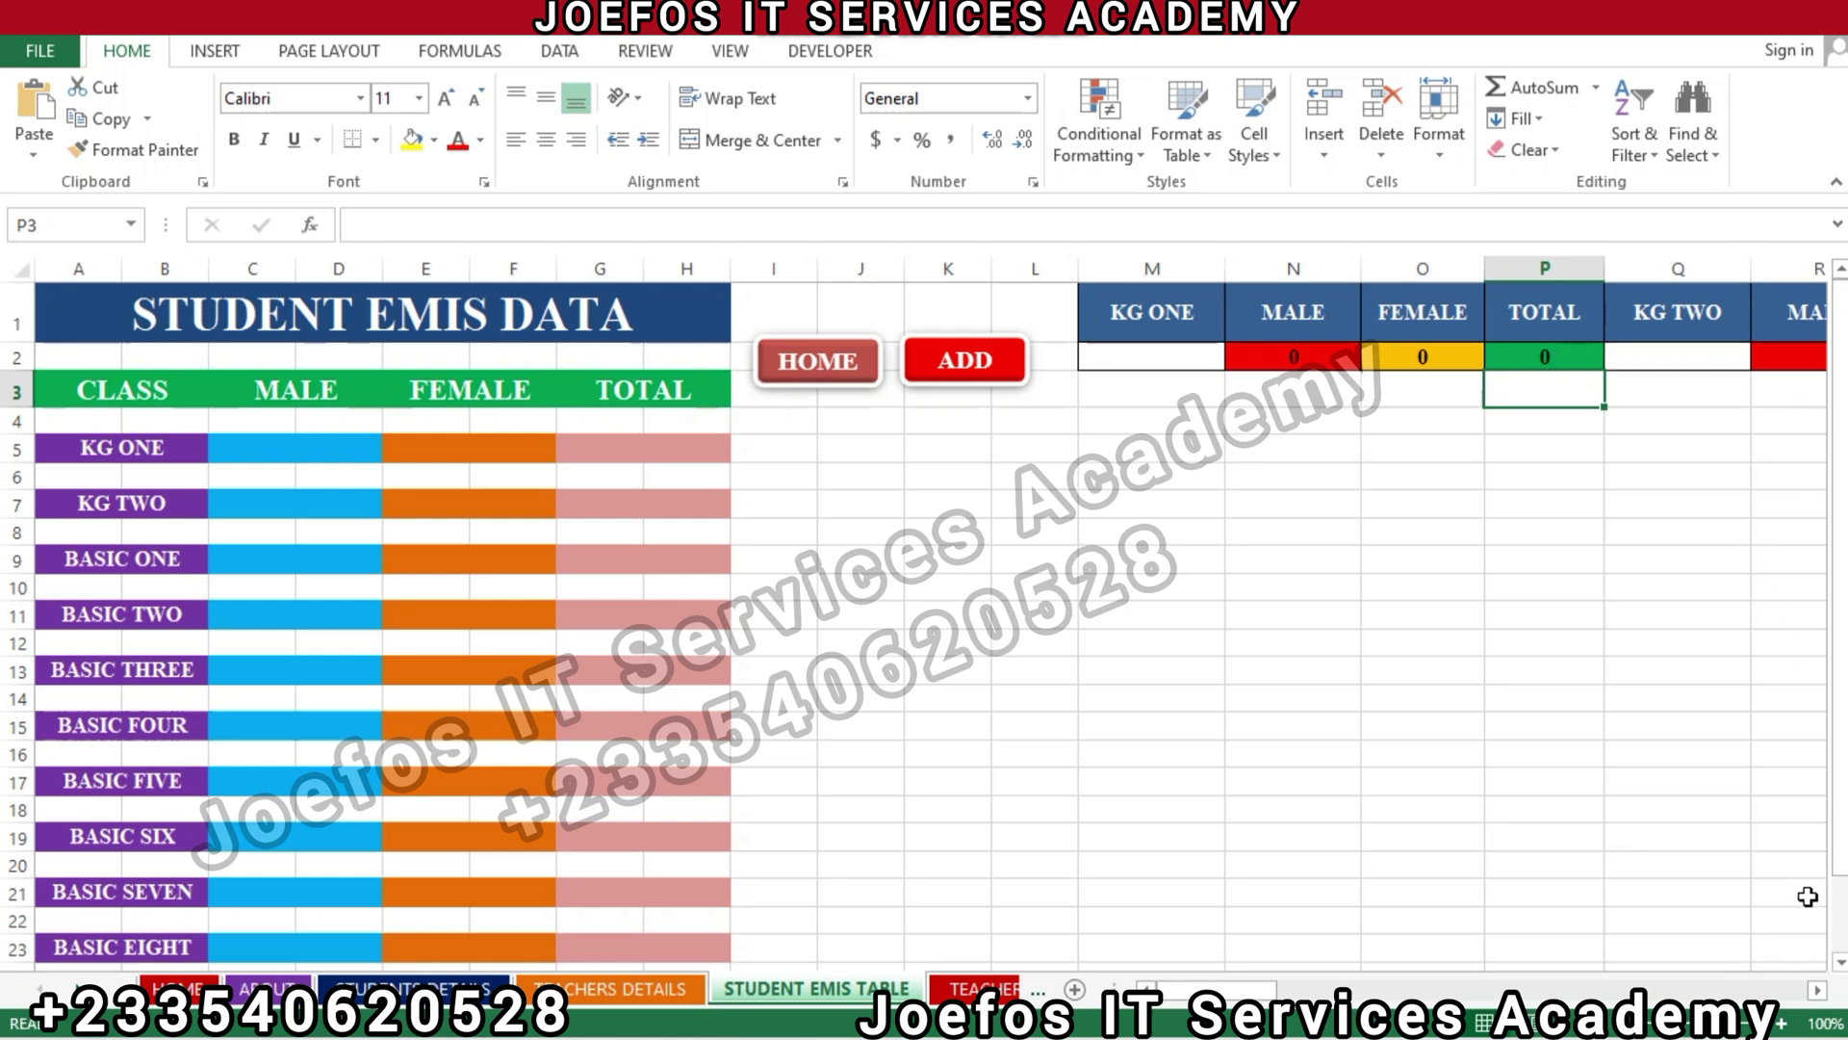
Link KG TWO male cell R2 to 'STUDENTS DETAILS'!S505
scroll(1822, 995, right, 10)
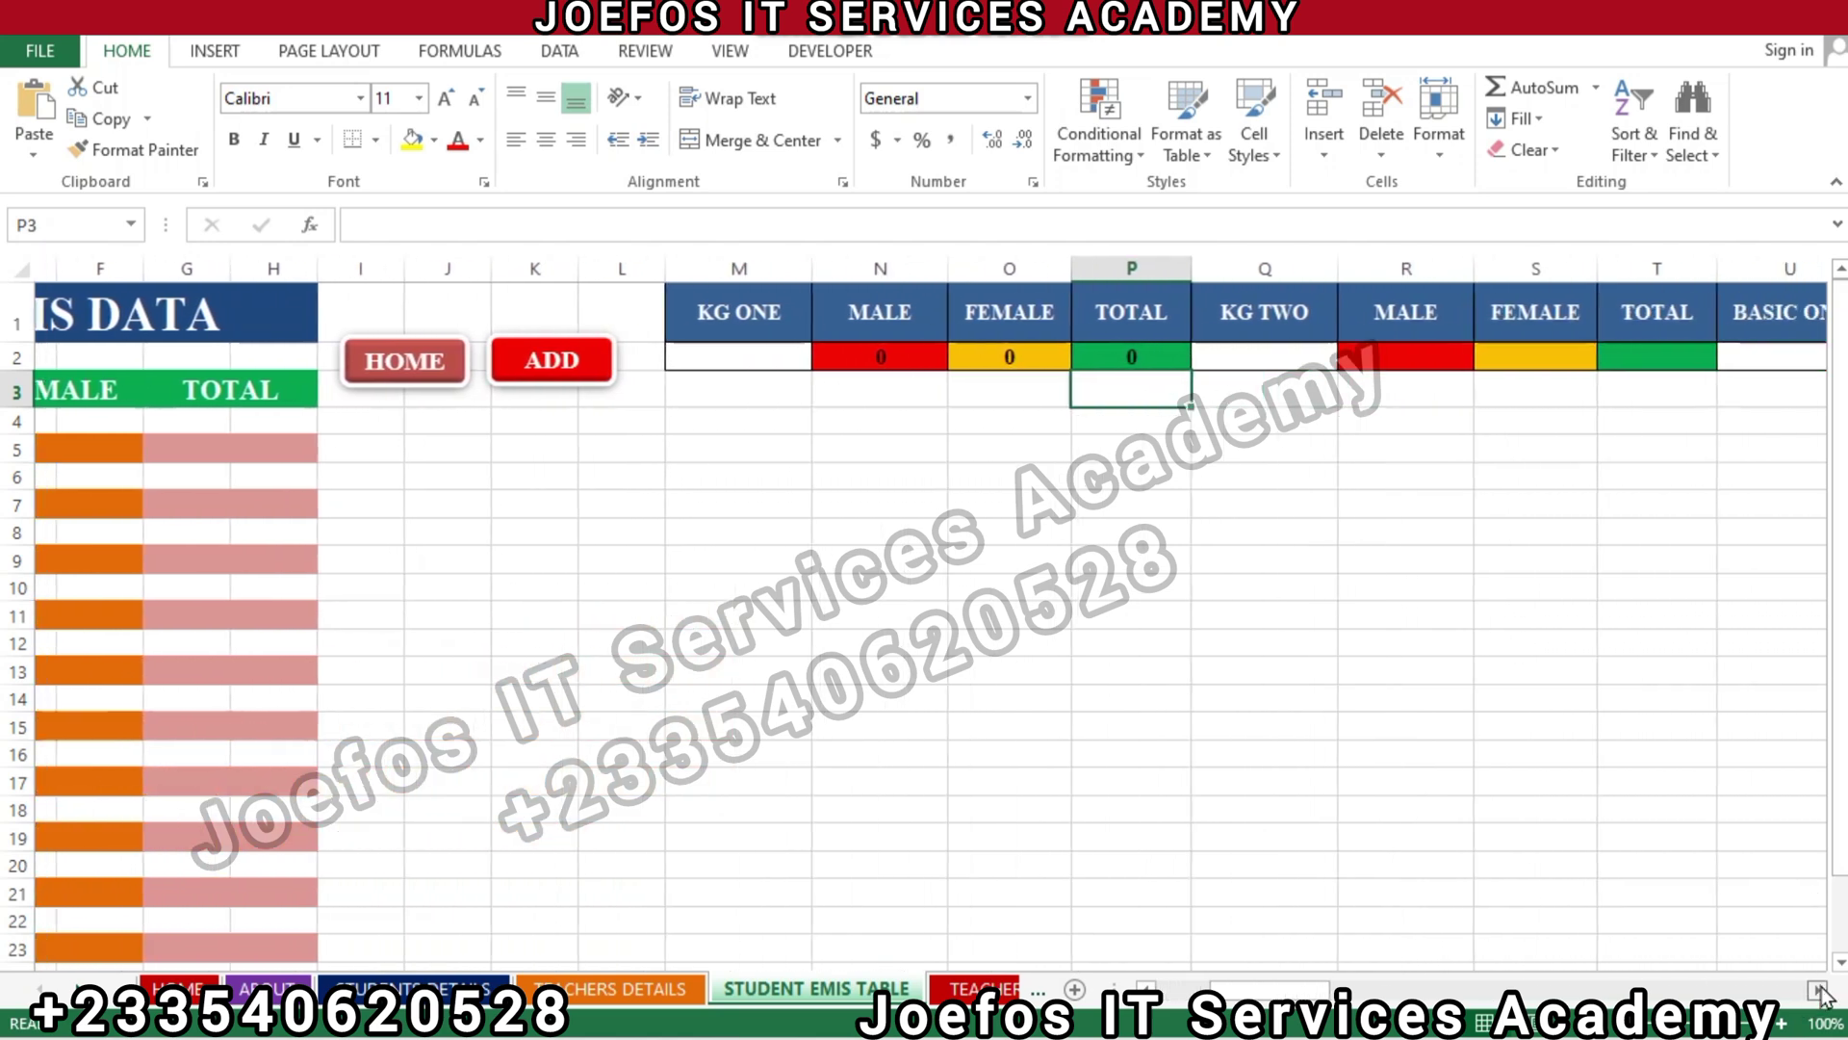
scroll(1823, 995, right, 4)
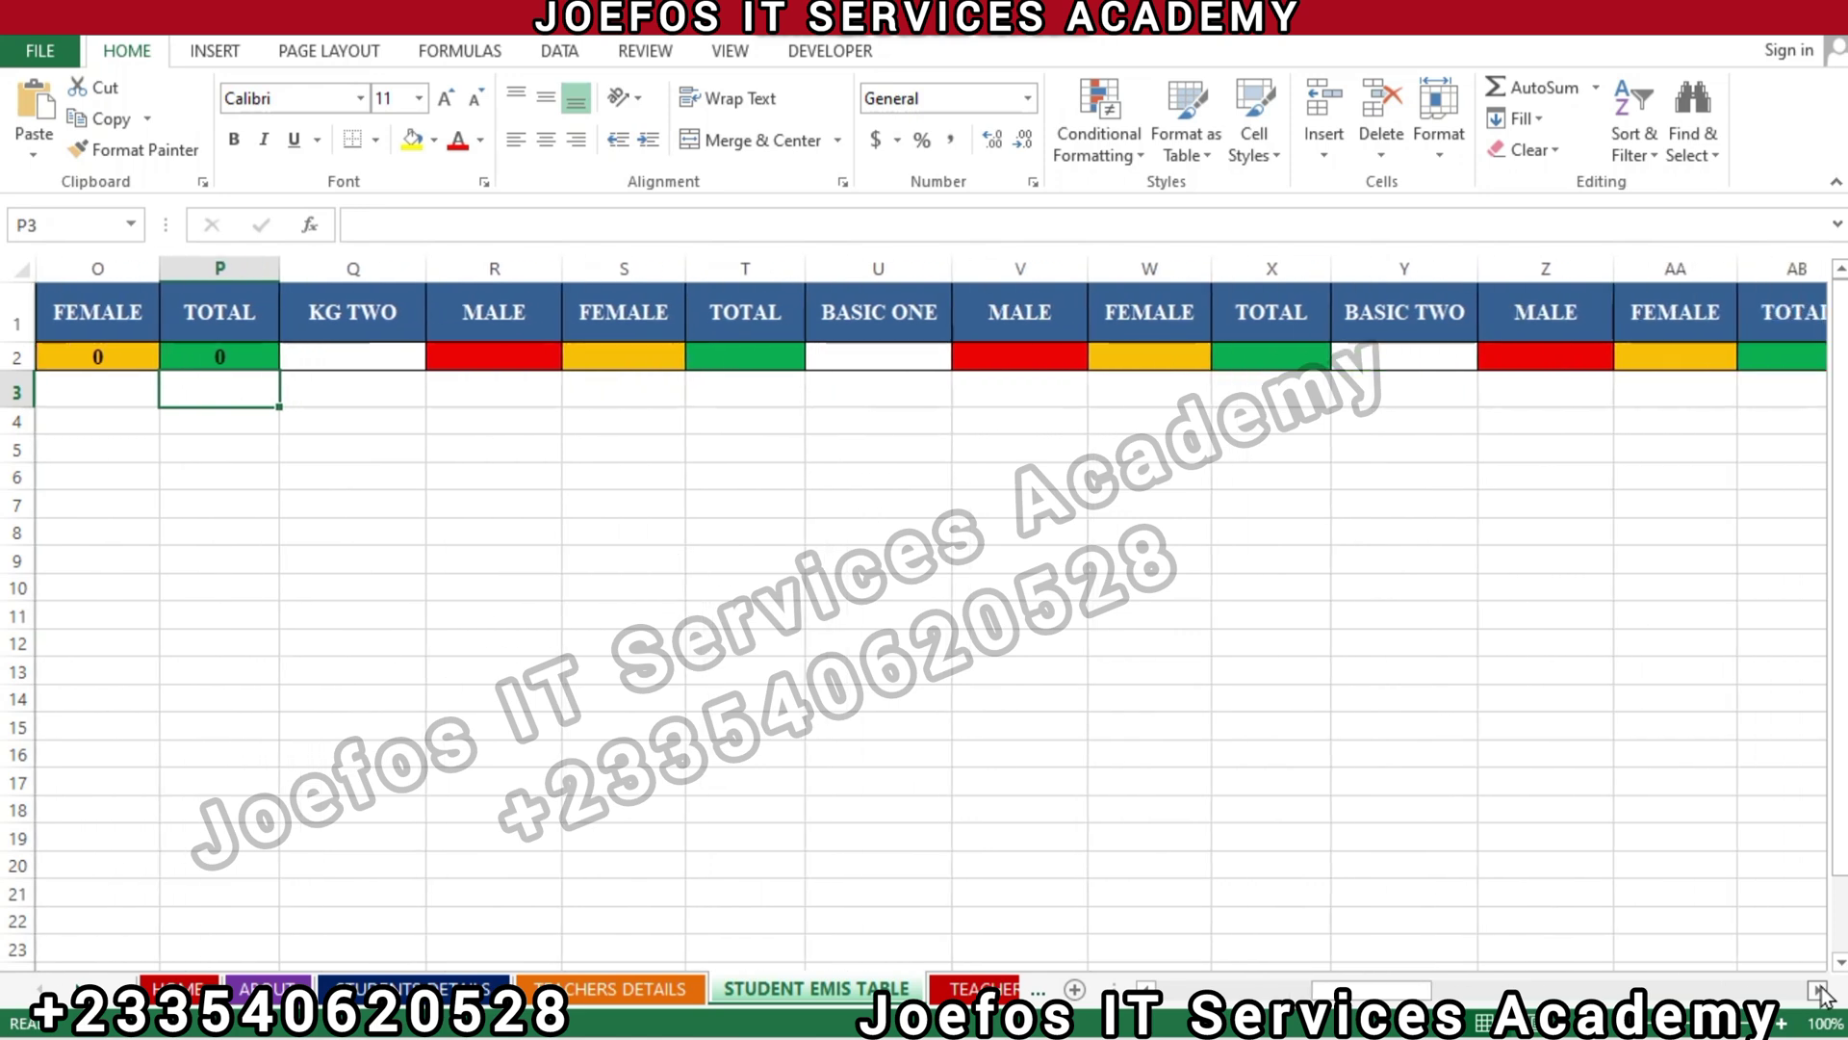
click(479, 359)
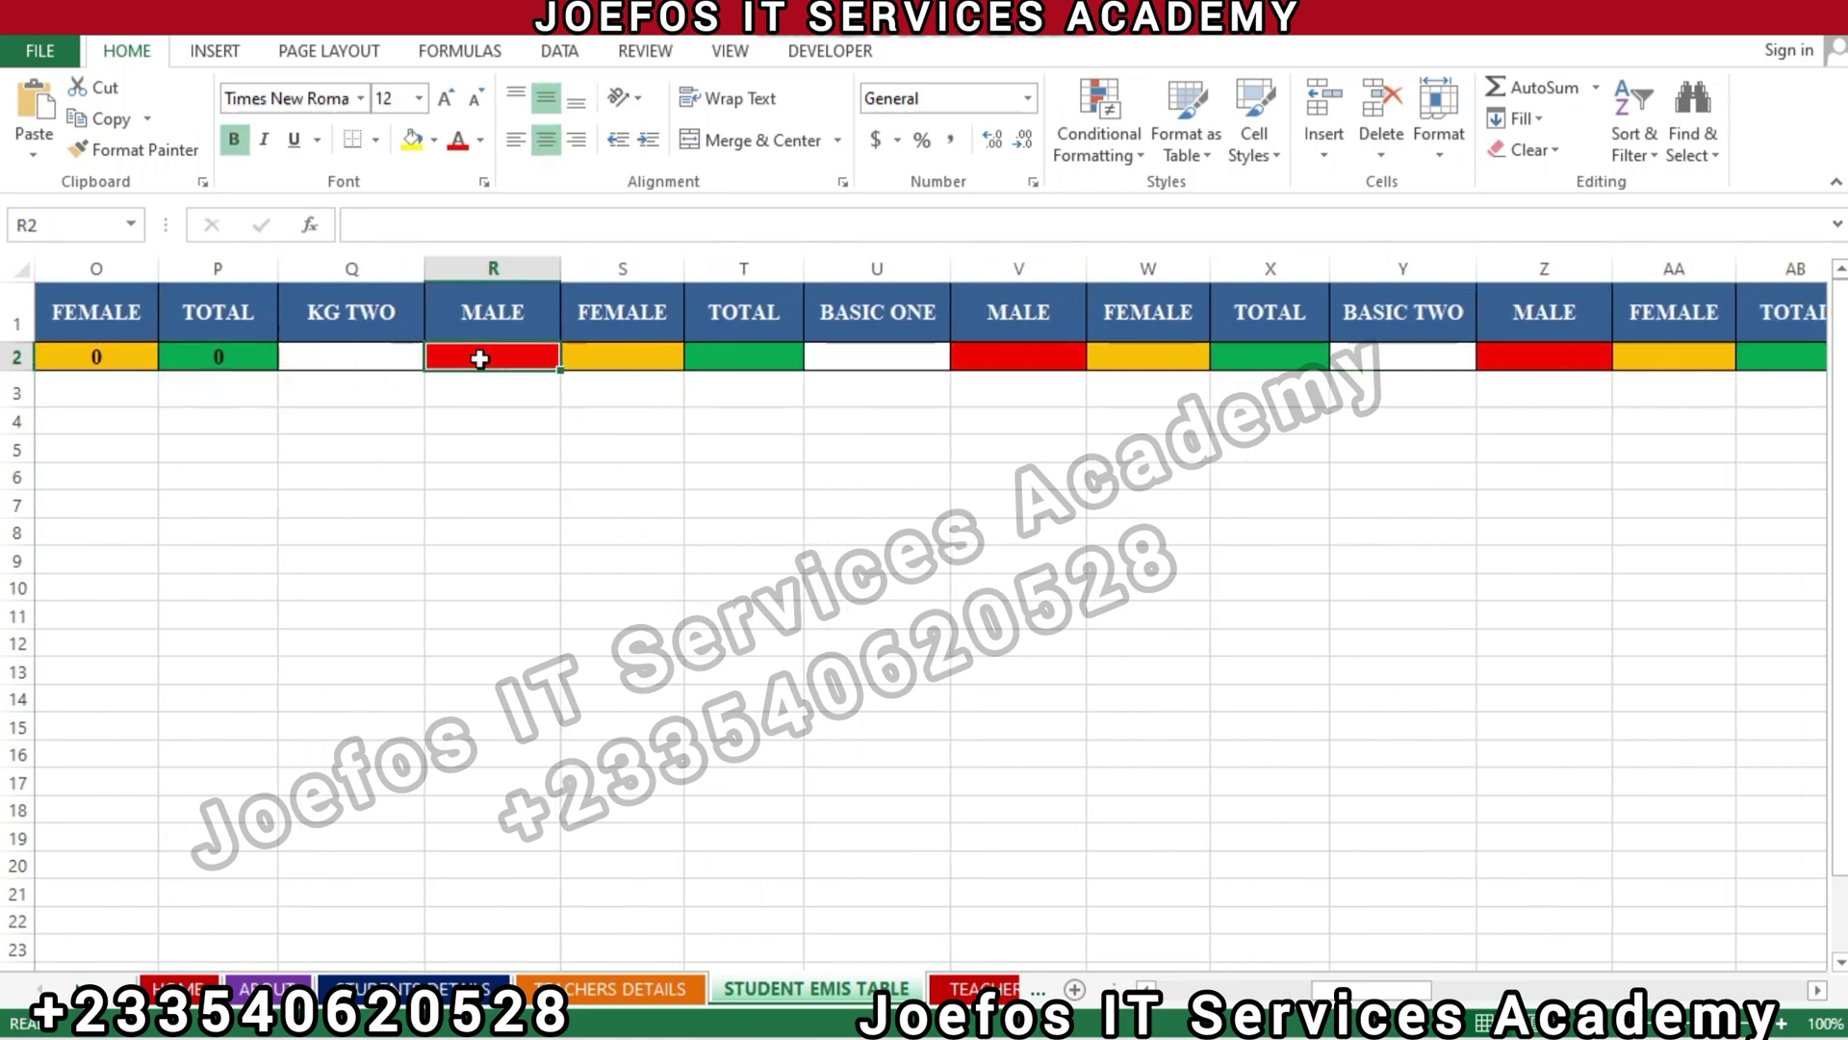
text(=)
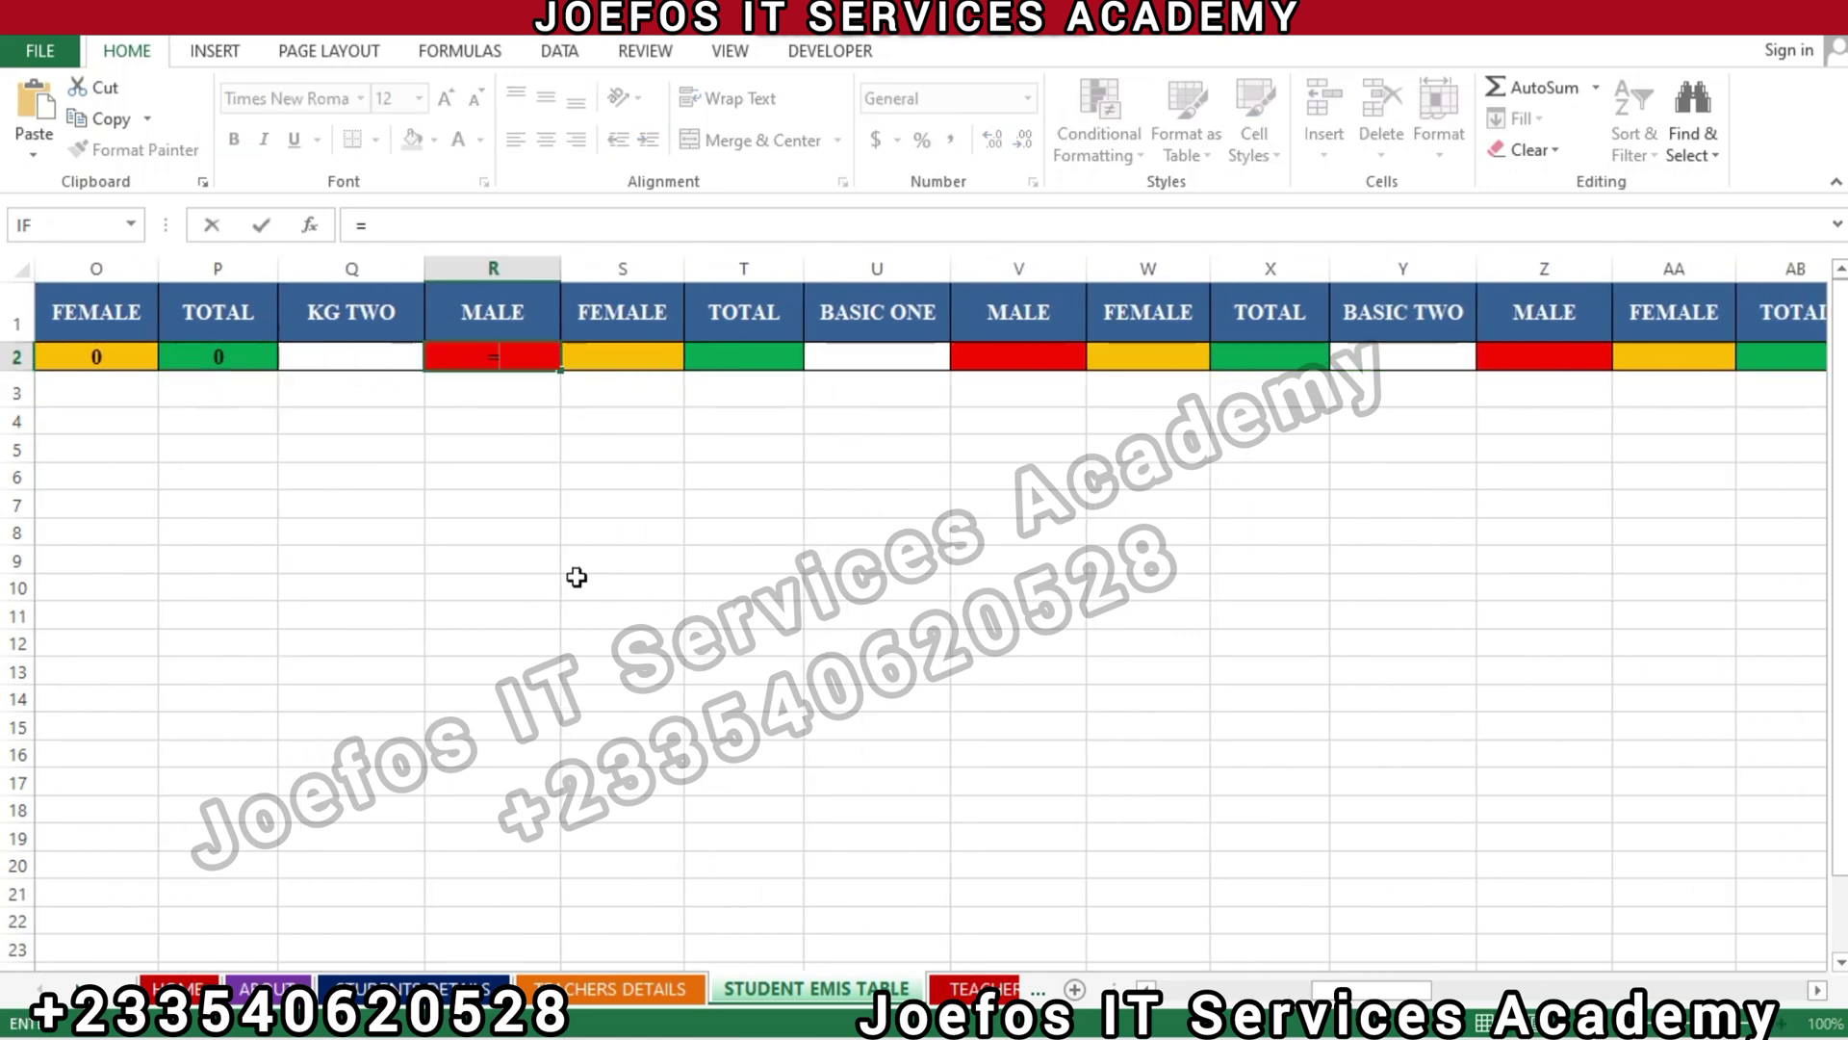
click(441, 990)
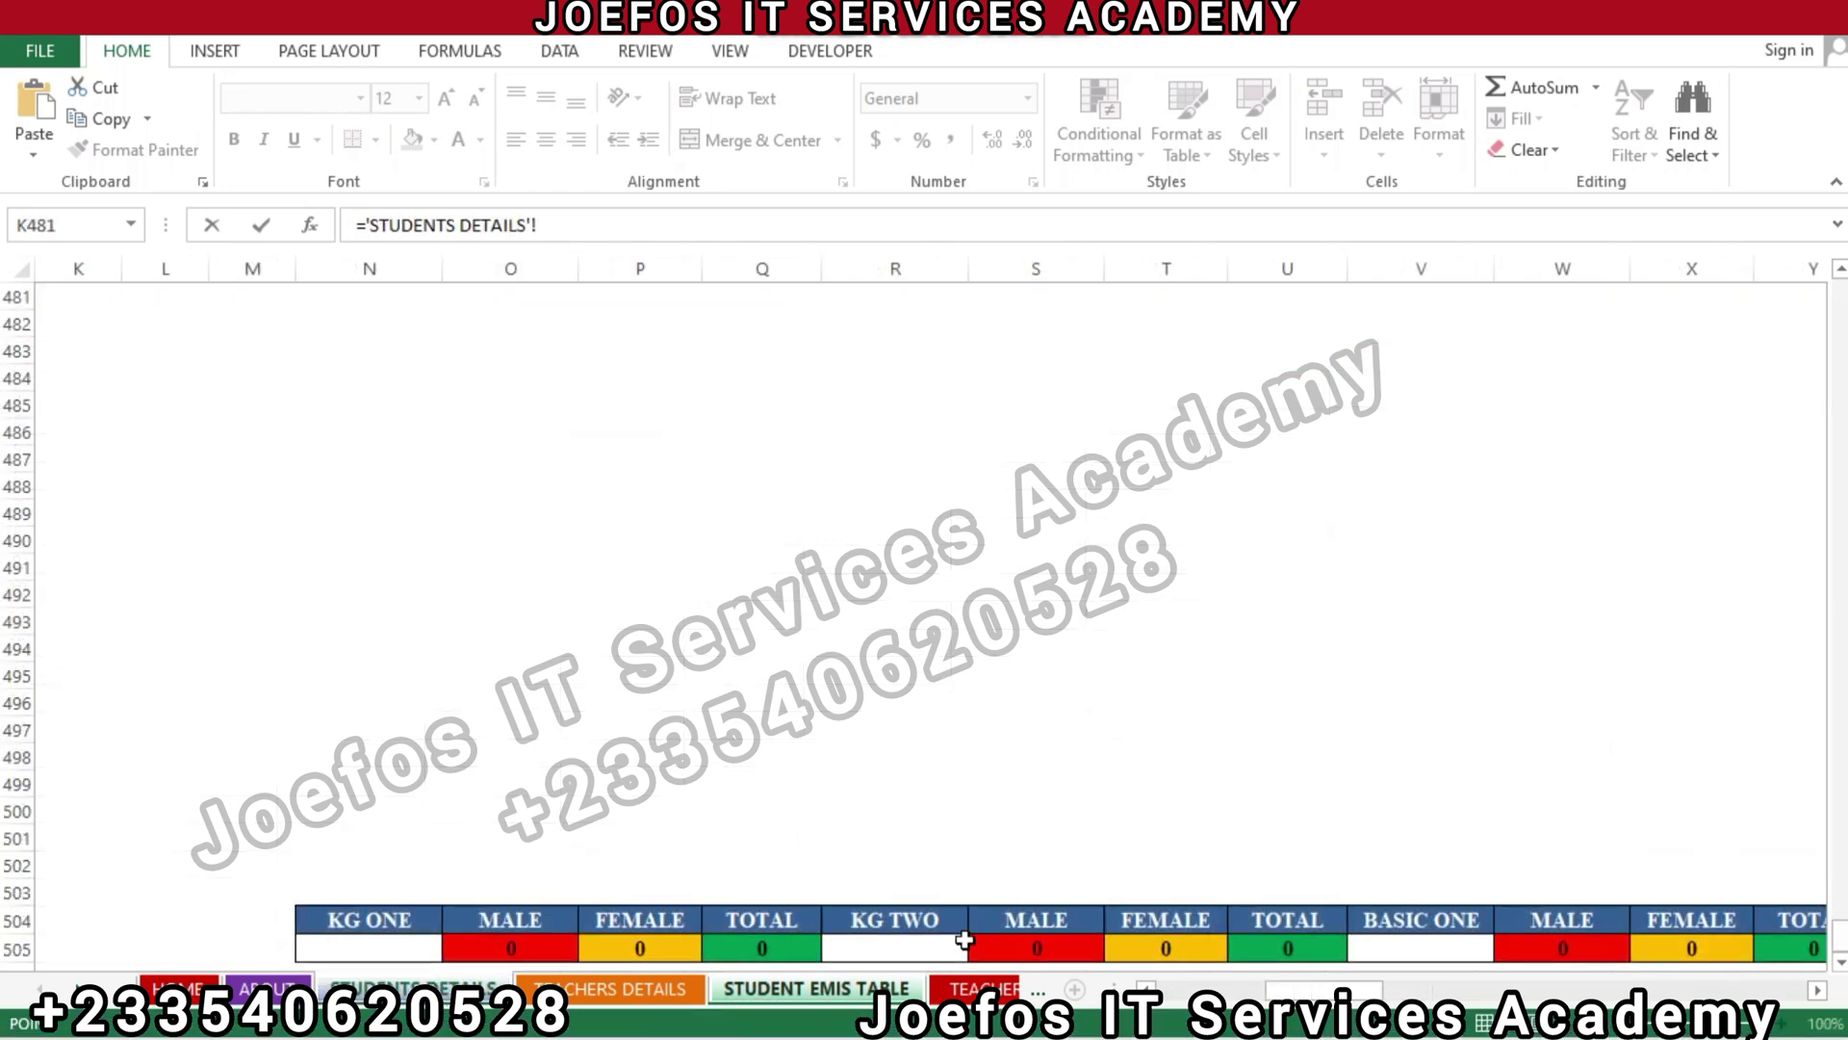
click(1034, 949)
key(Return)
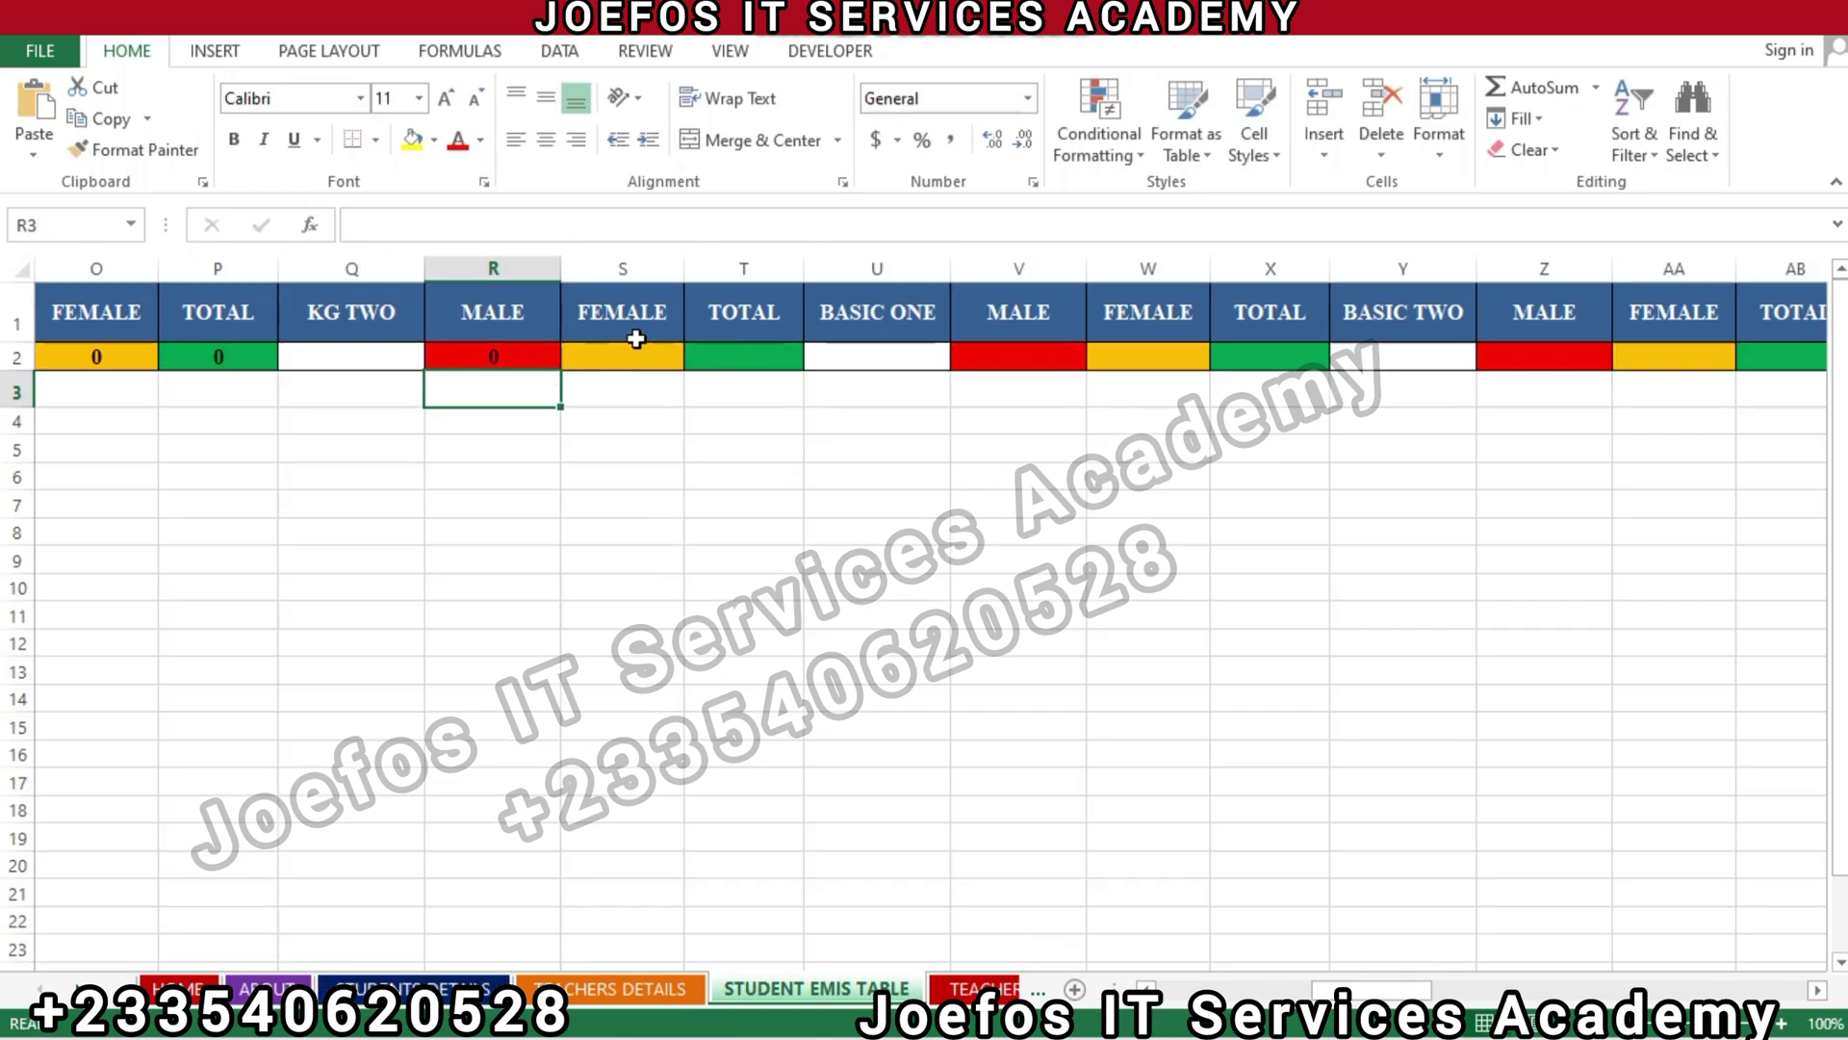
Link KG TWO female cell S2 to 'STUDENTS DETAILS'!T505
click(597, 354)
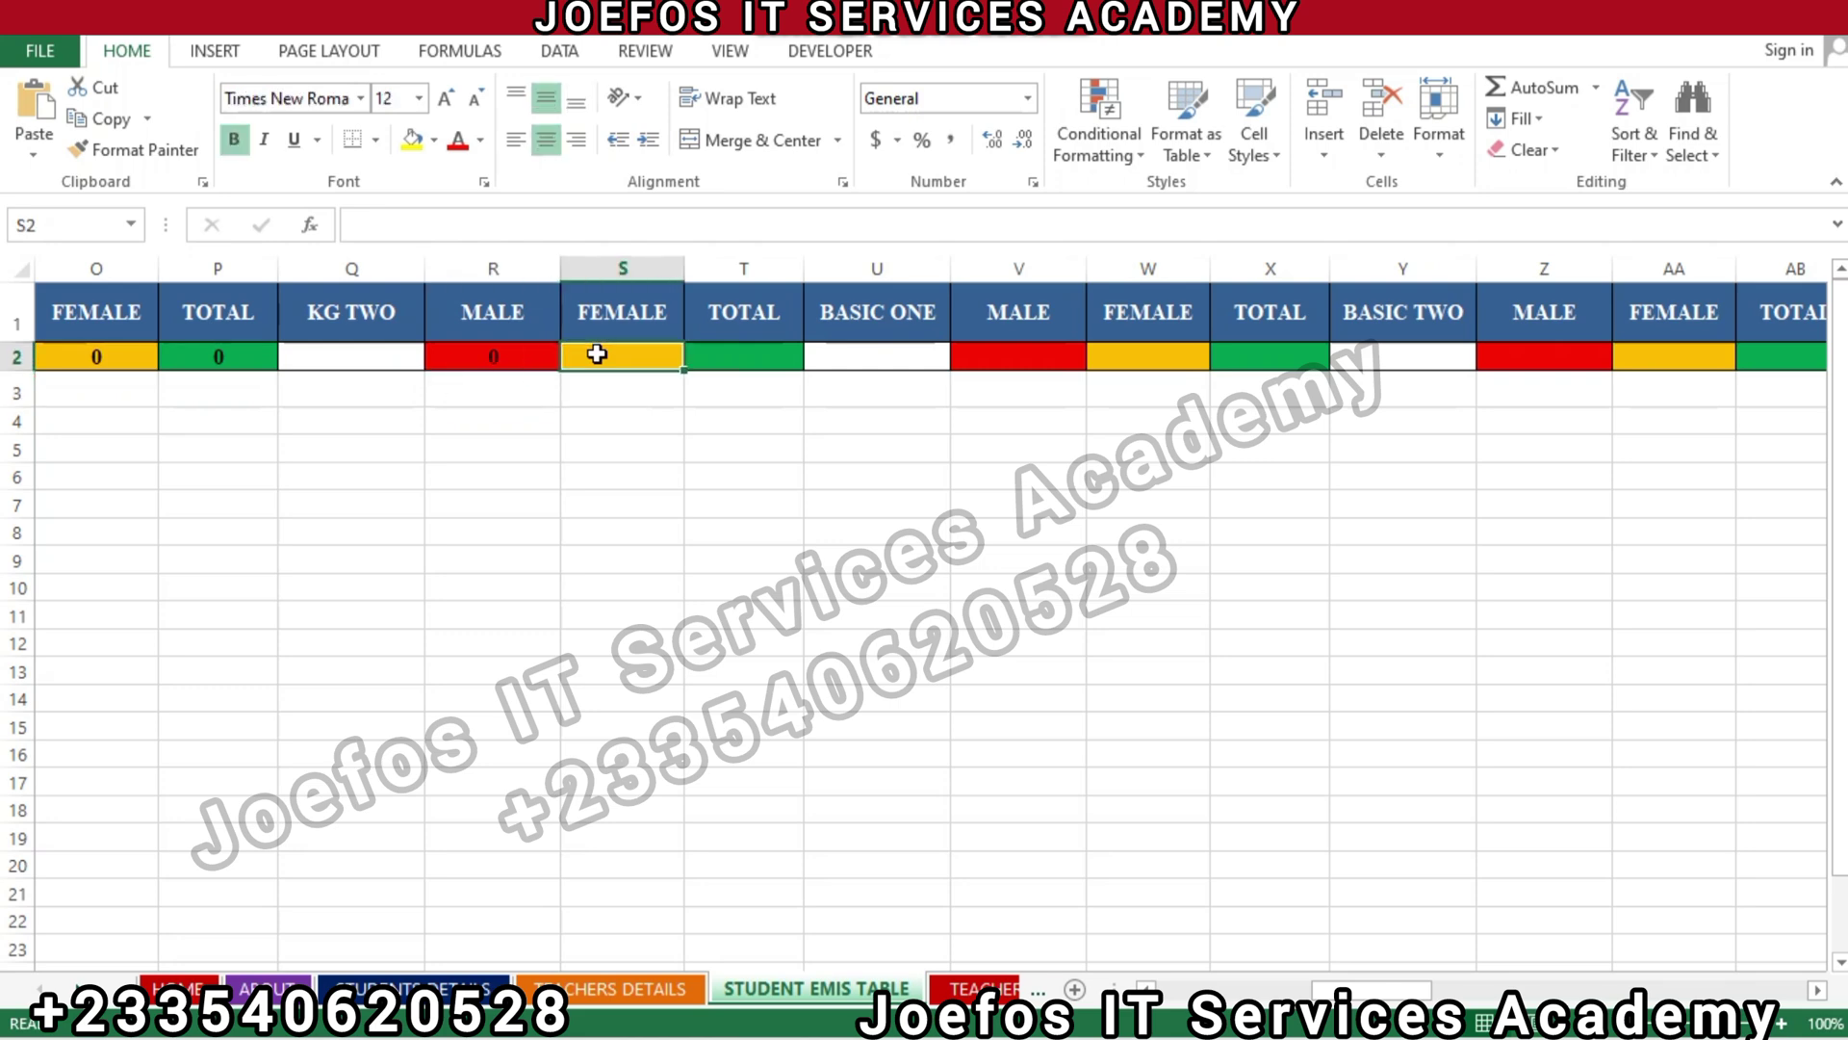
text(=)
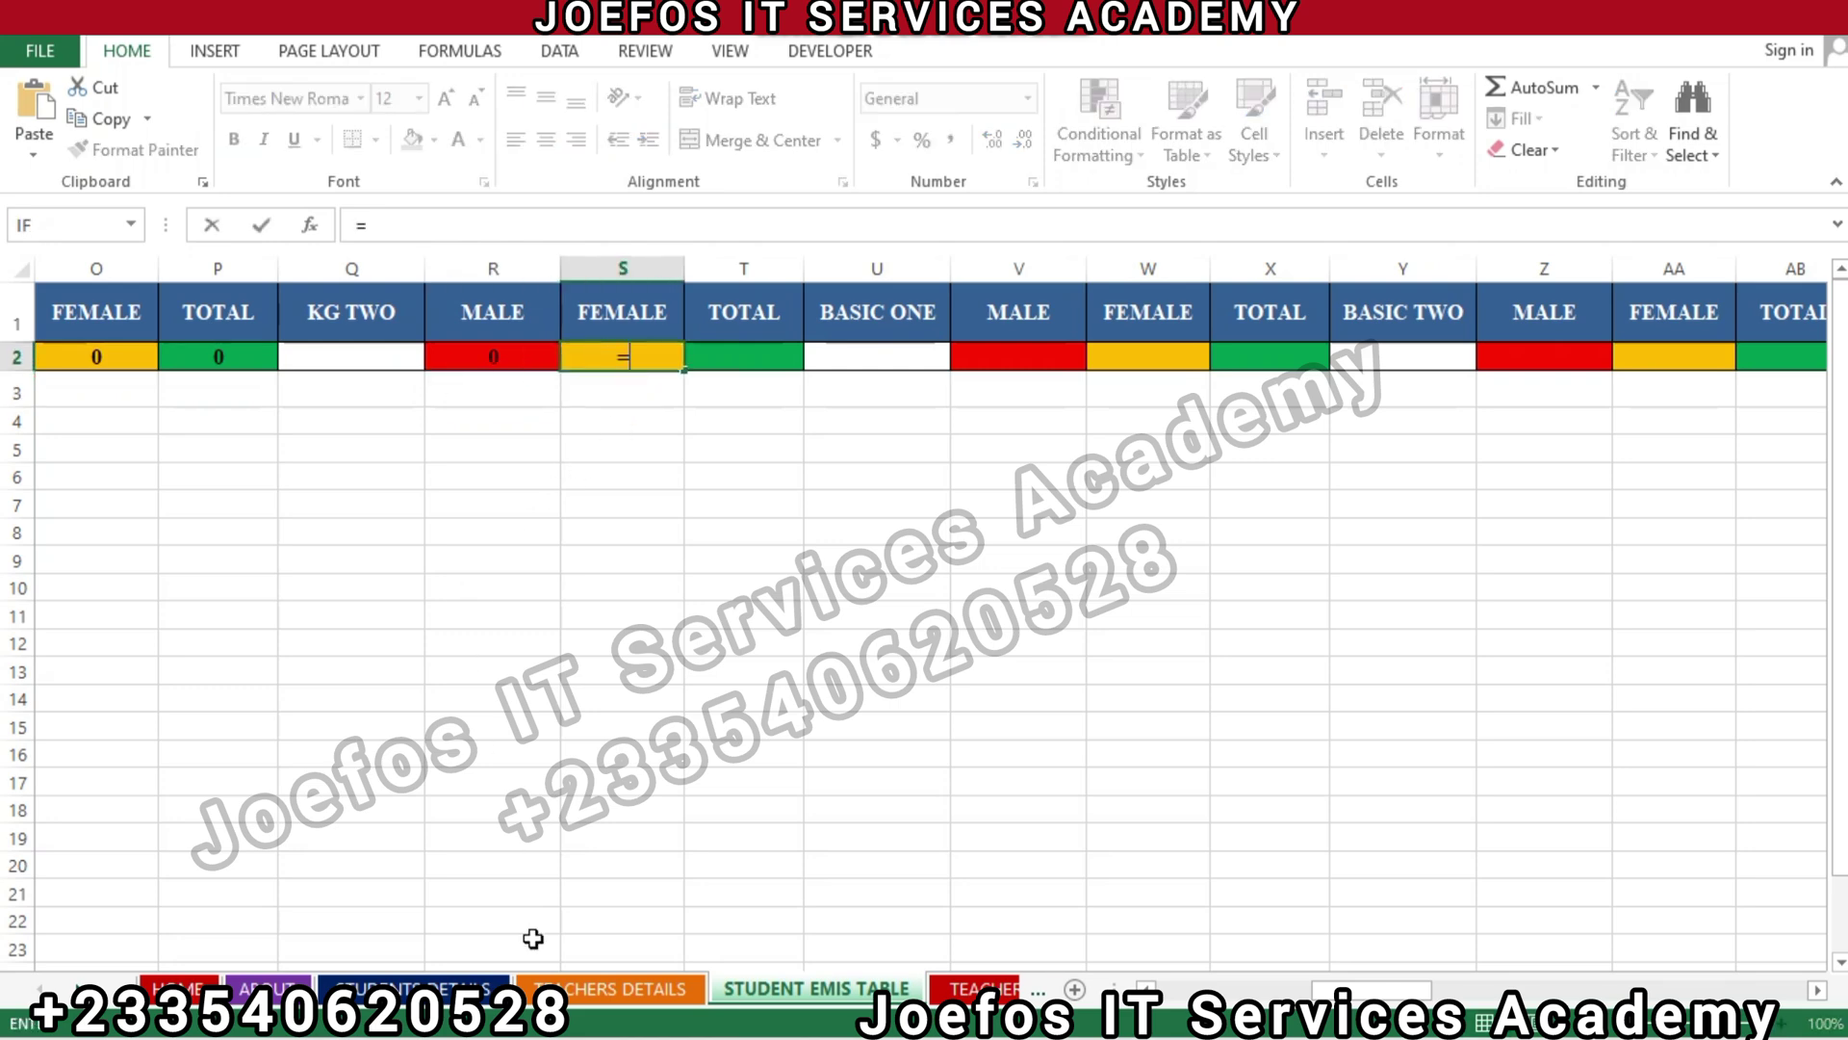
click(414, 989)
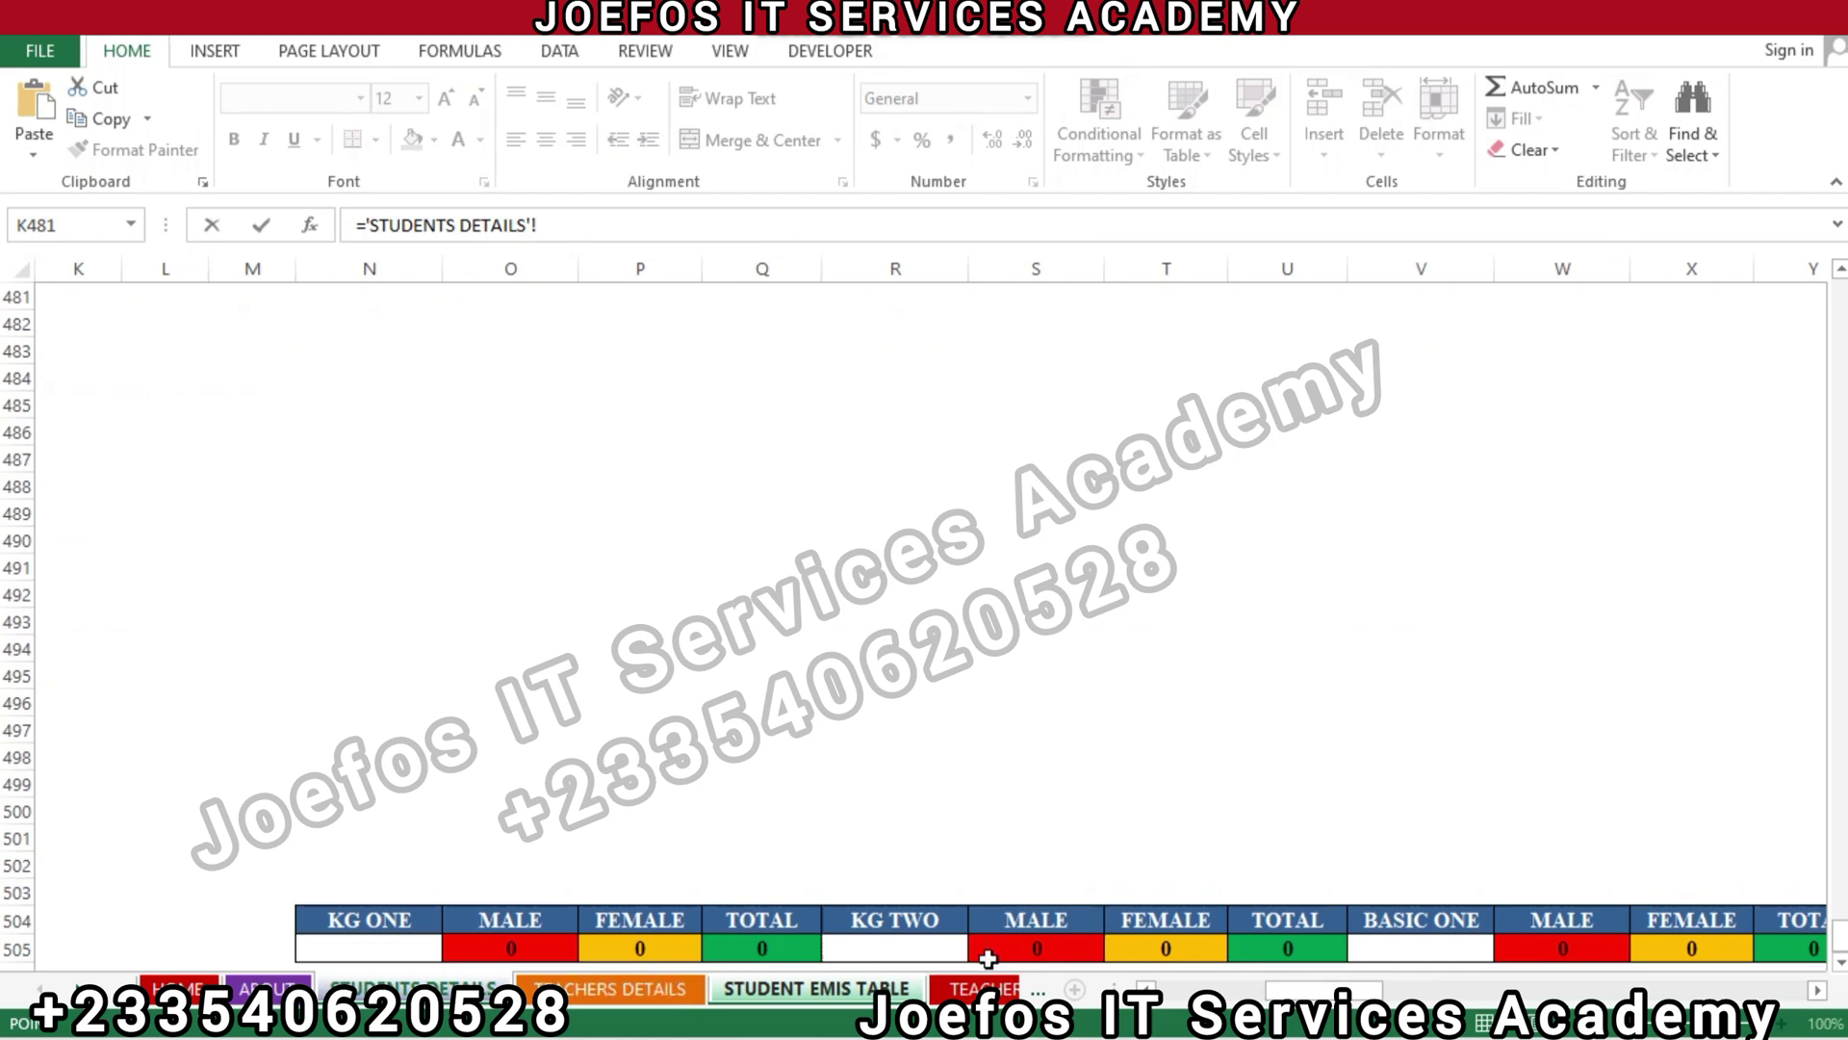
click(1155, 951)
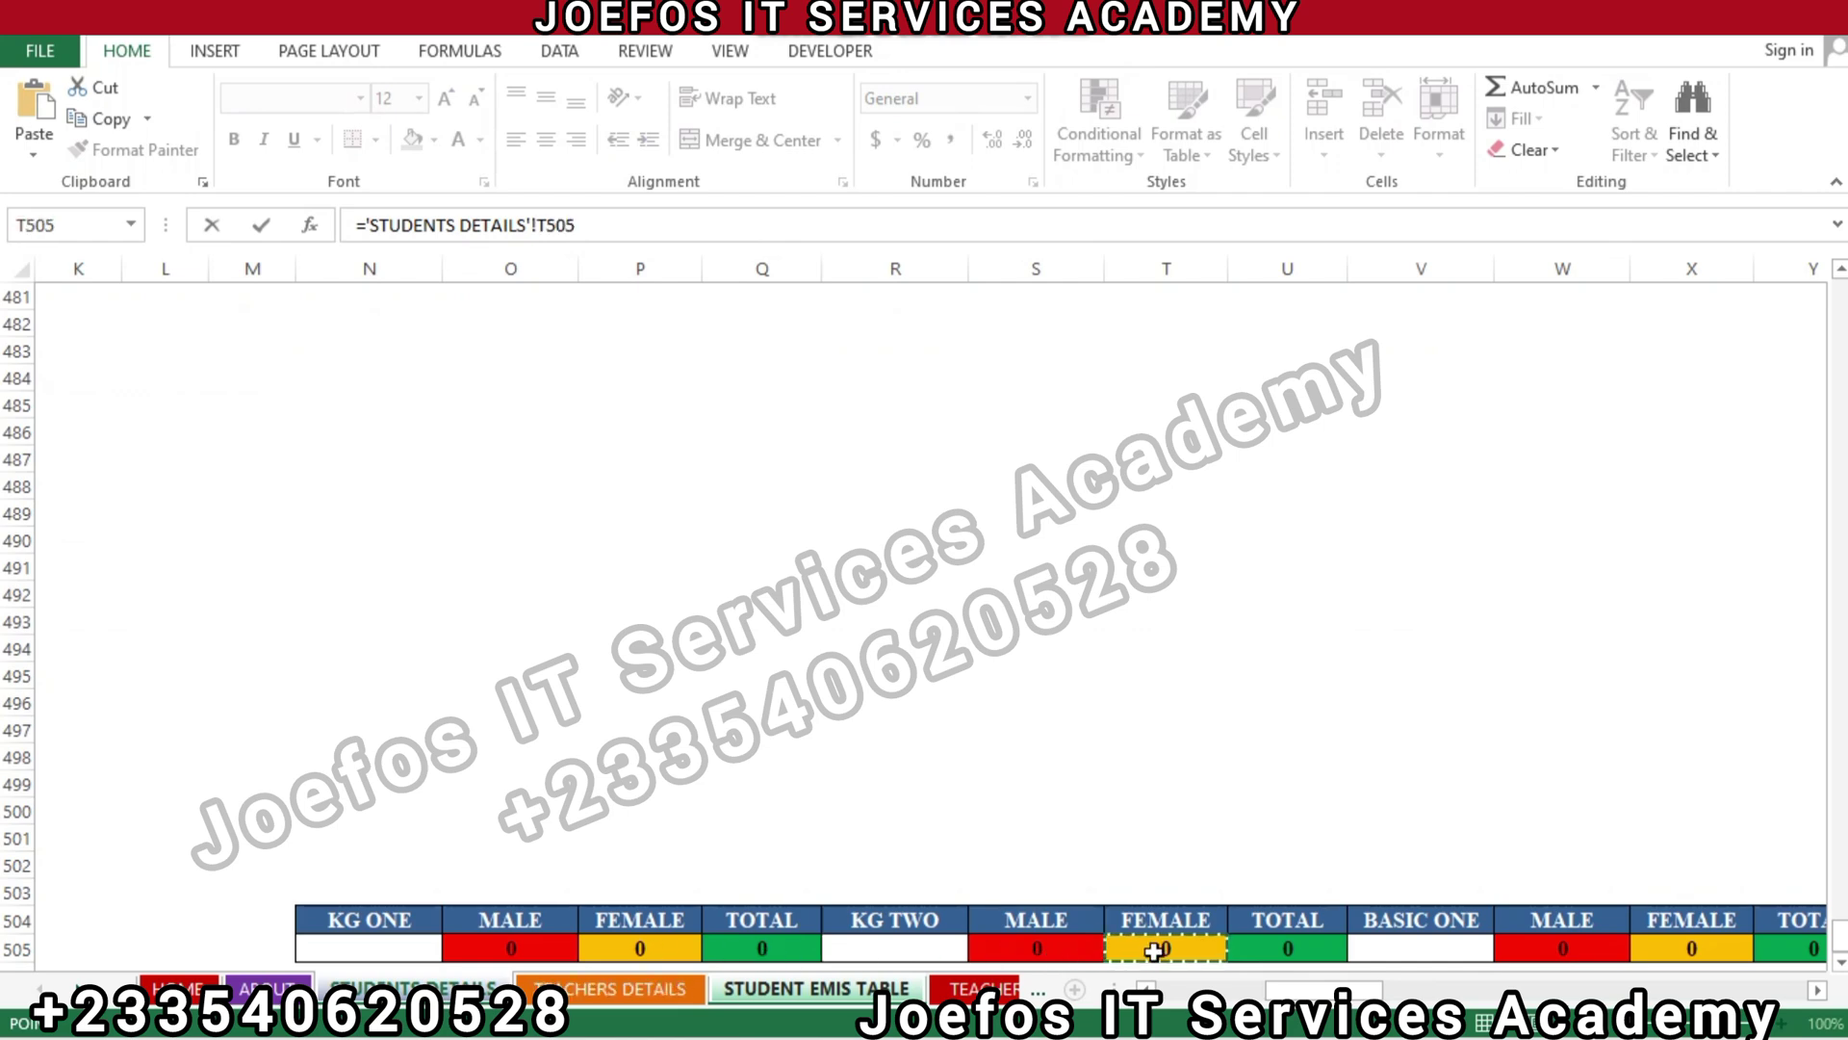
key(Return)
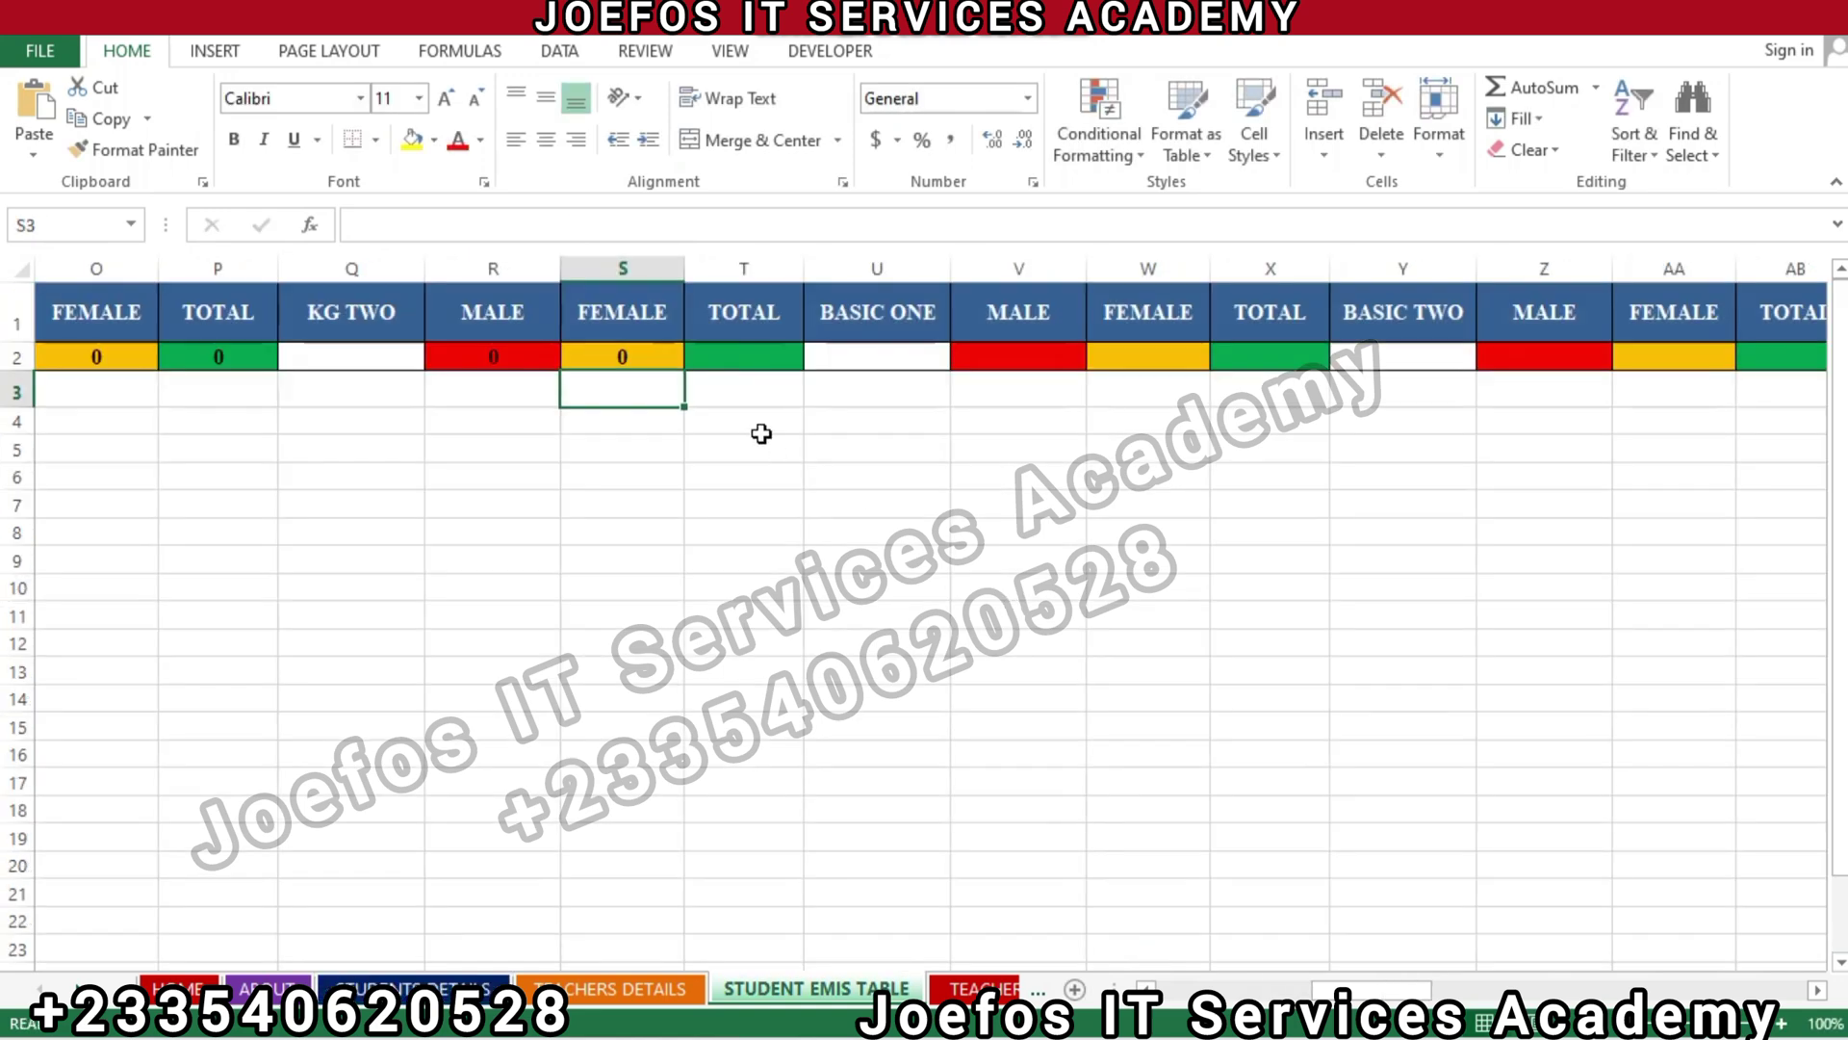
Link KG TWO total cell T2 to 'STUDENTS DETAILS'!U505
click(732, 355)
text(=)
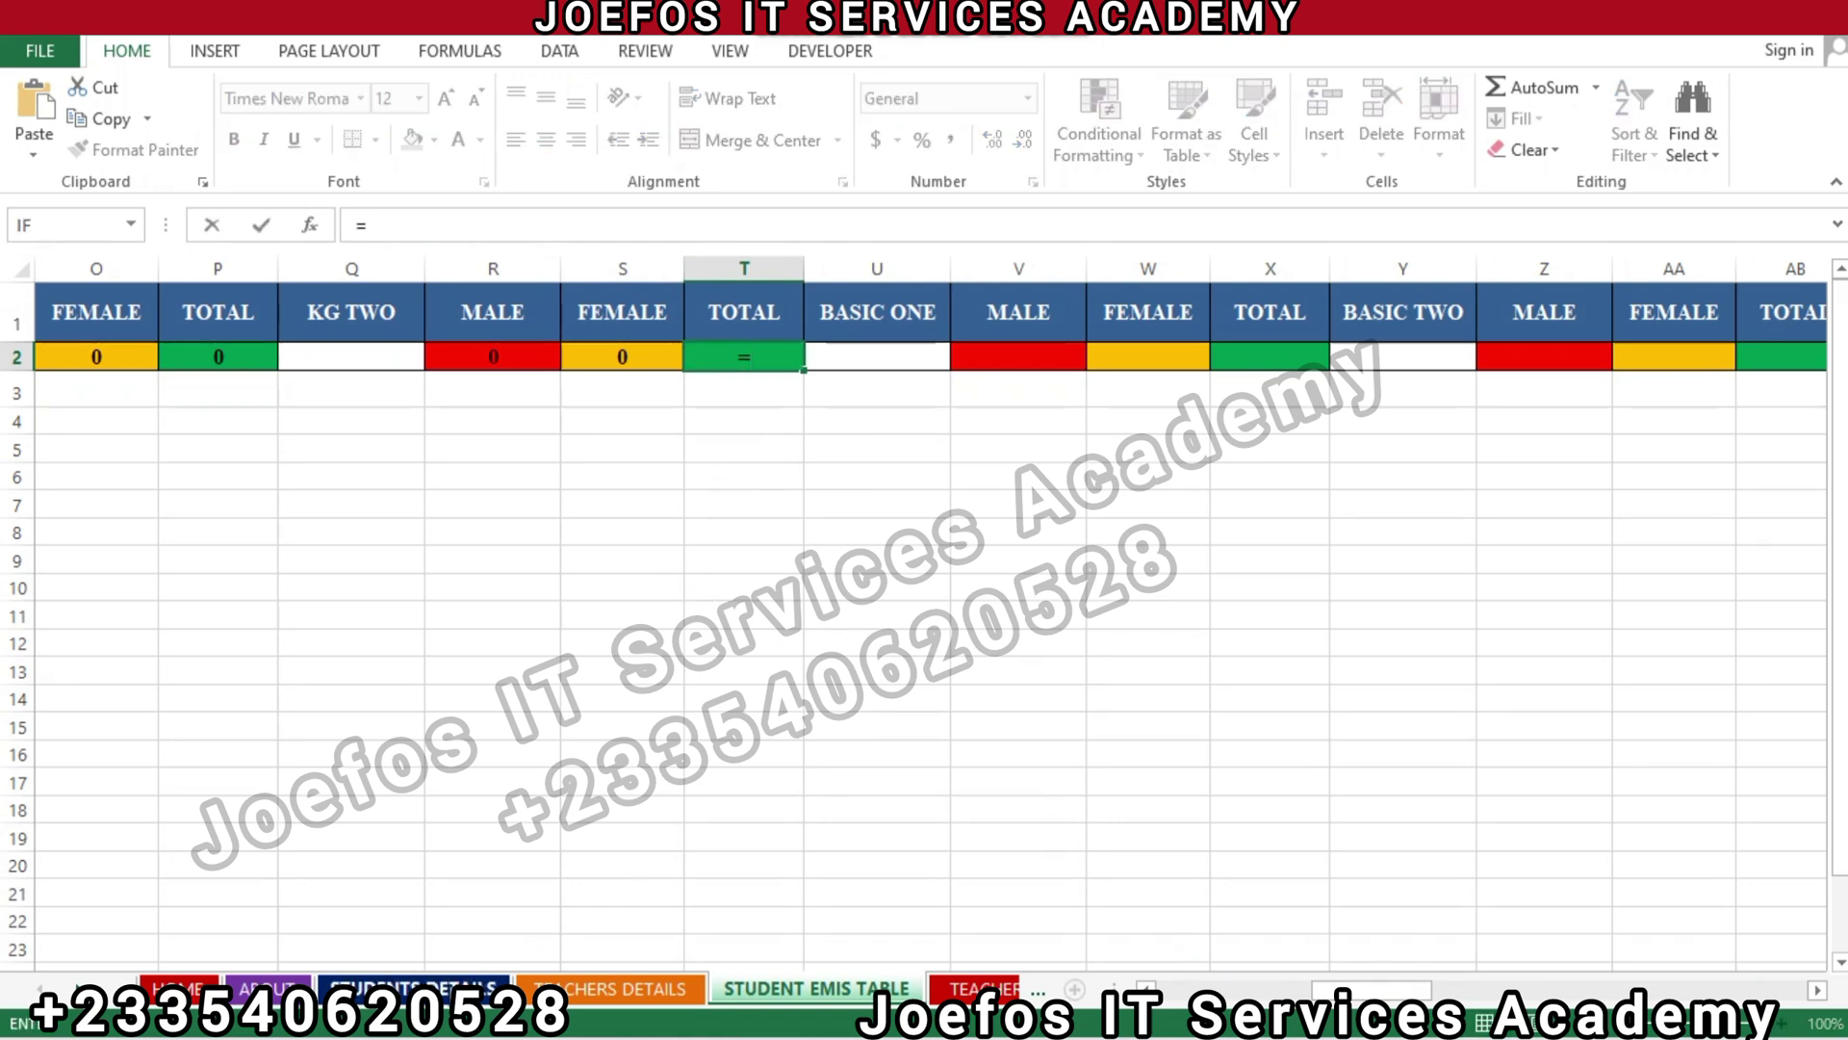
click(409, 989)
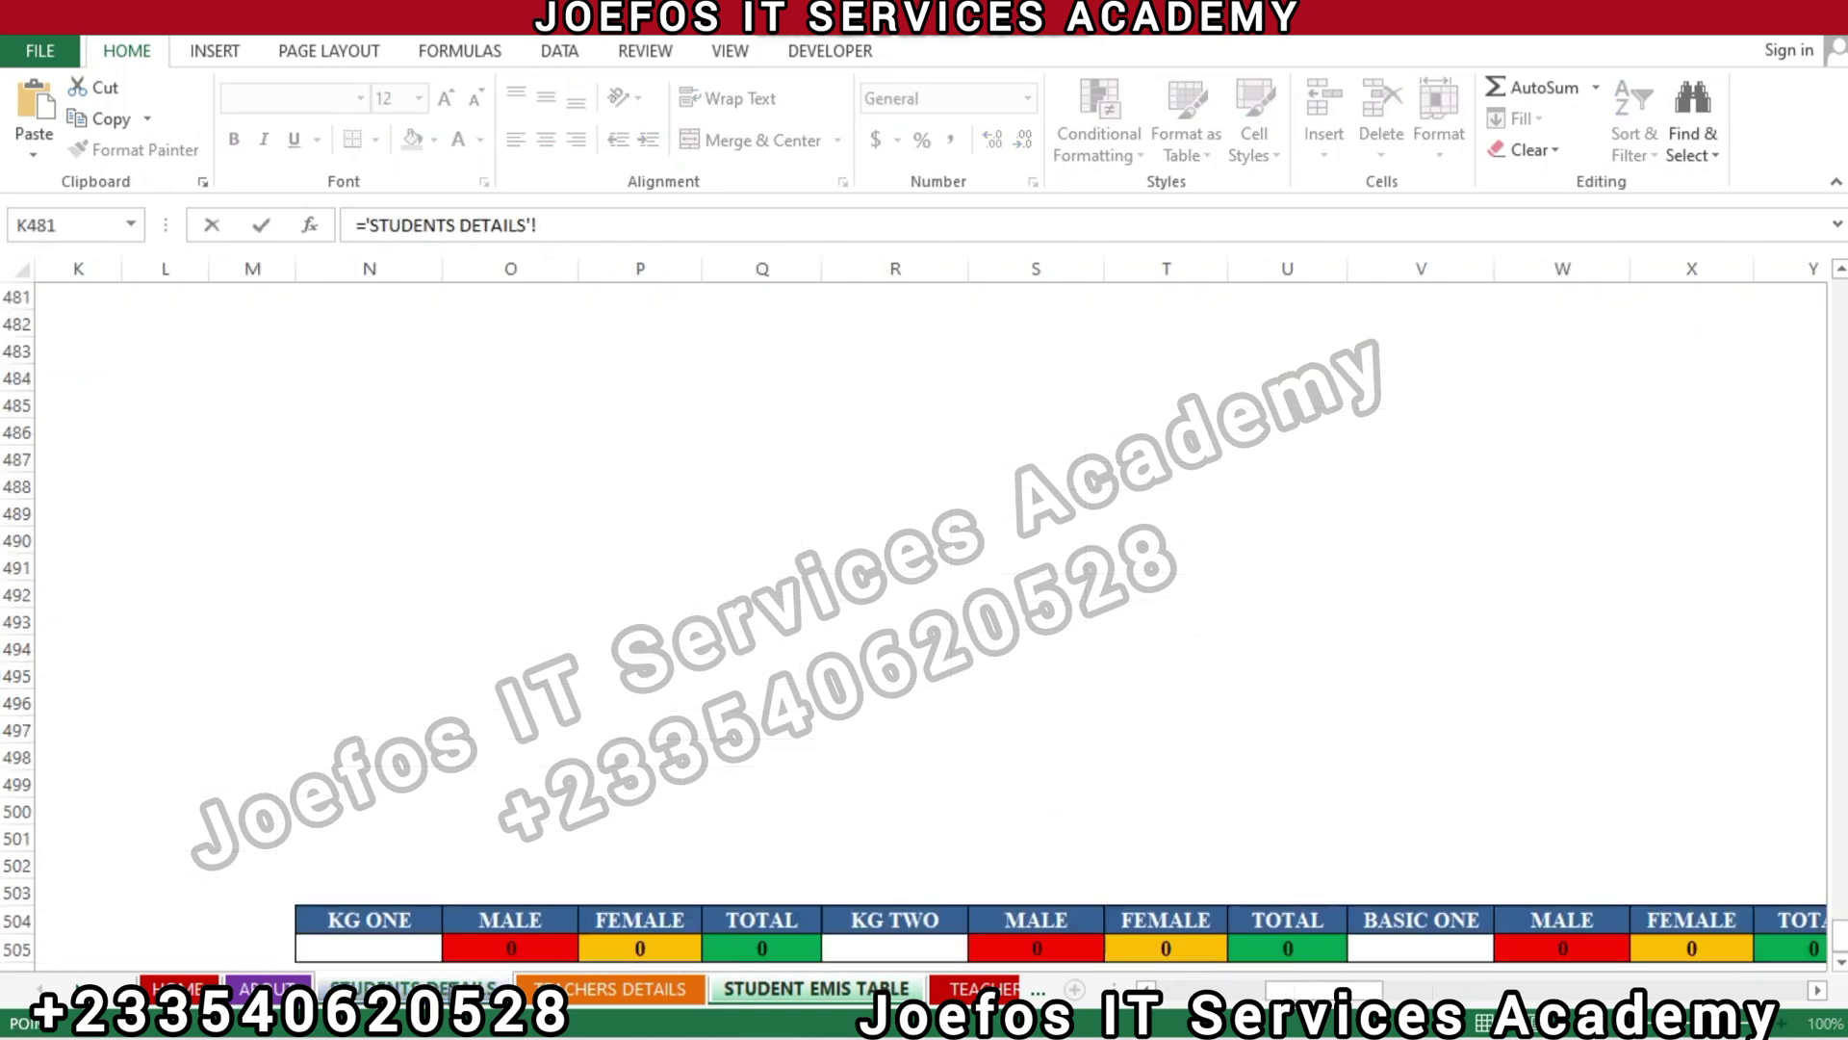
click(1320, 956)
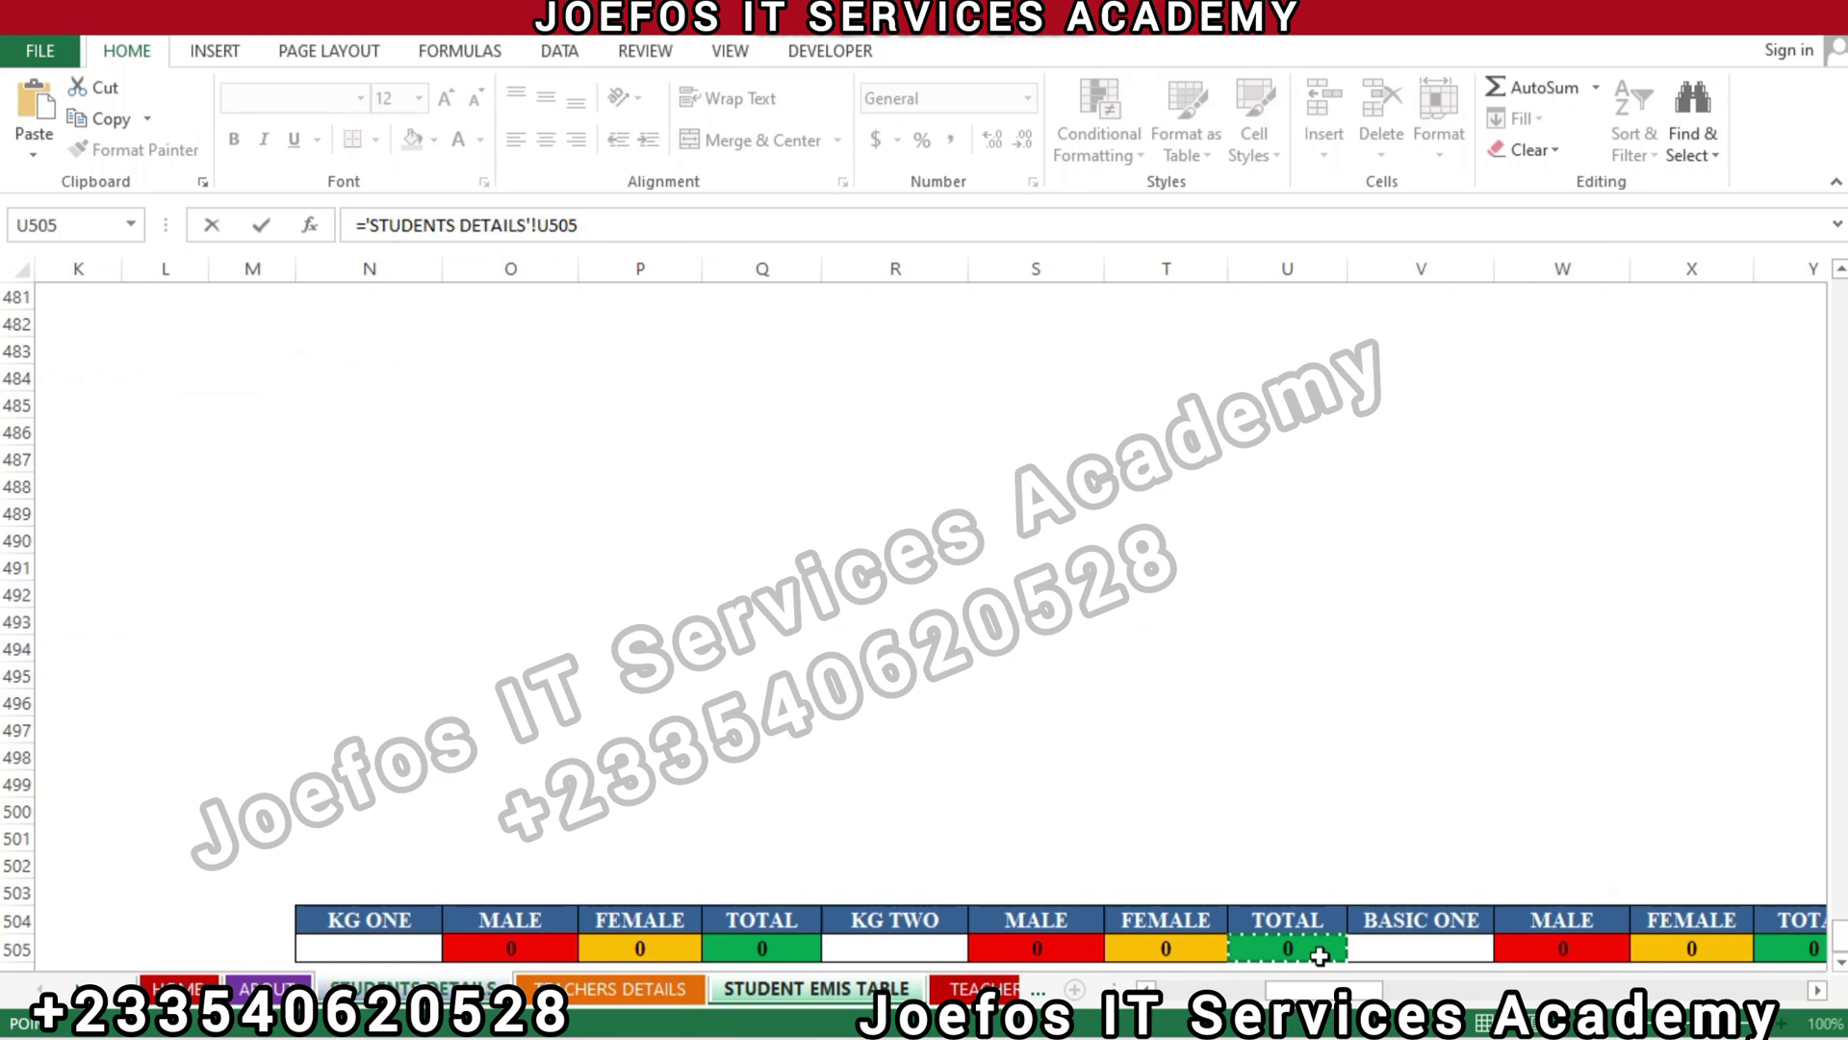
key(Return)
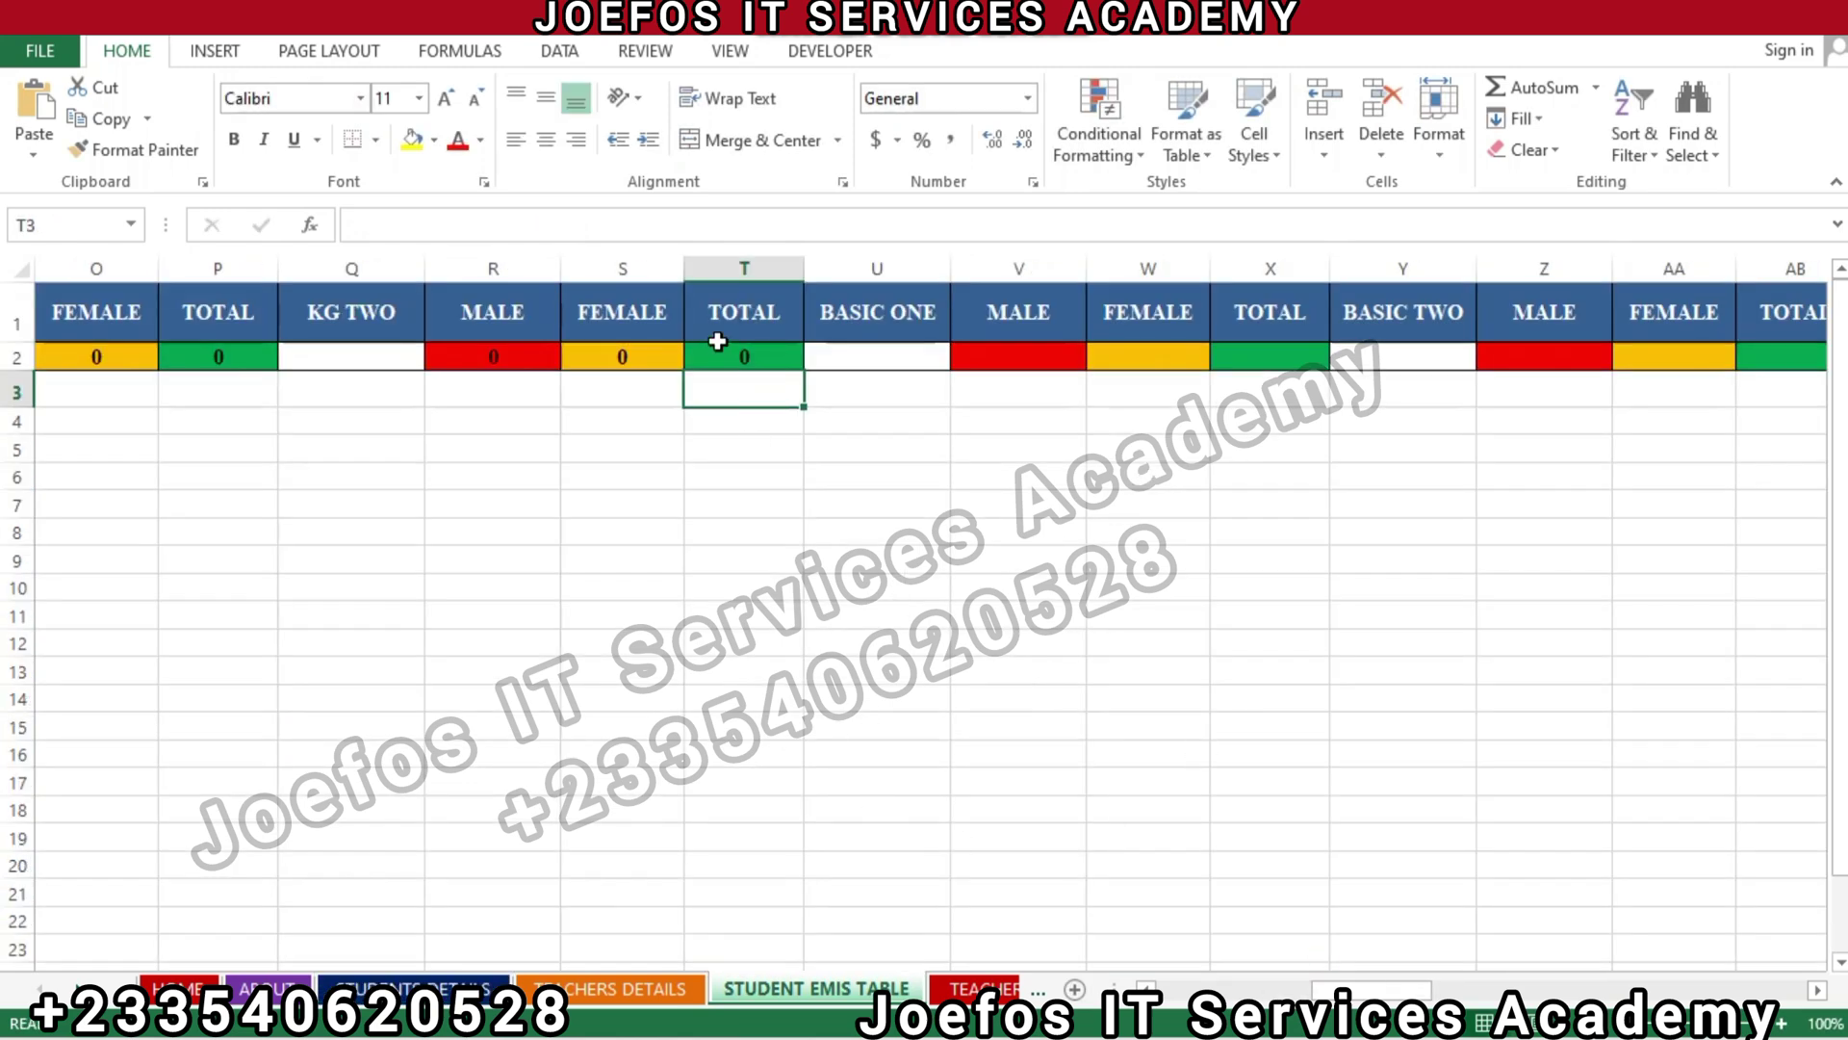
Link BASIC ONE male cell V2 to 'STUDENTS DETAILS'!W505
click(1818, 991)
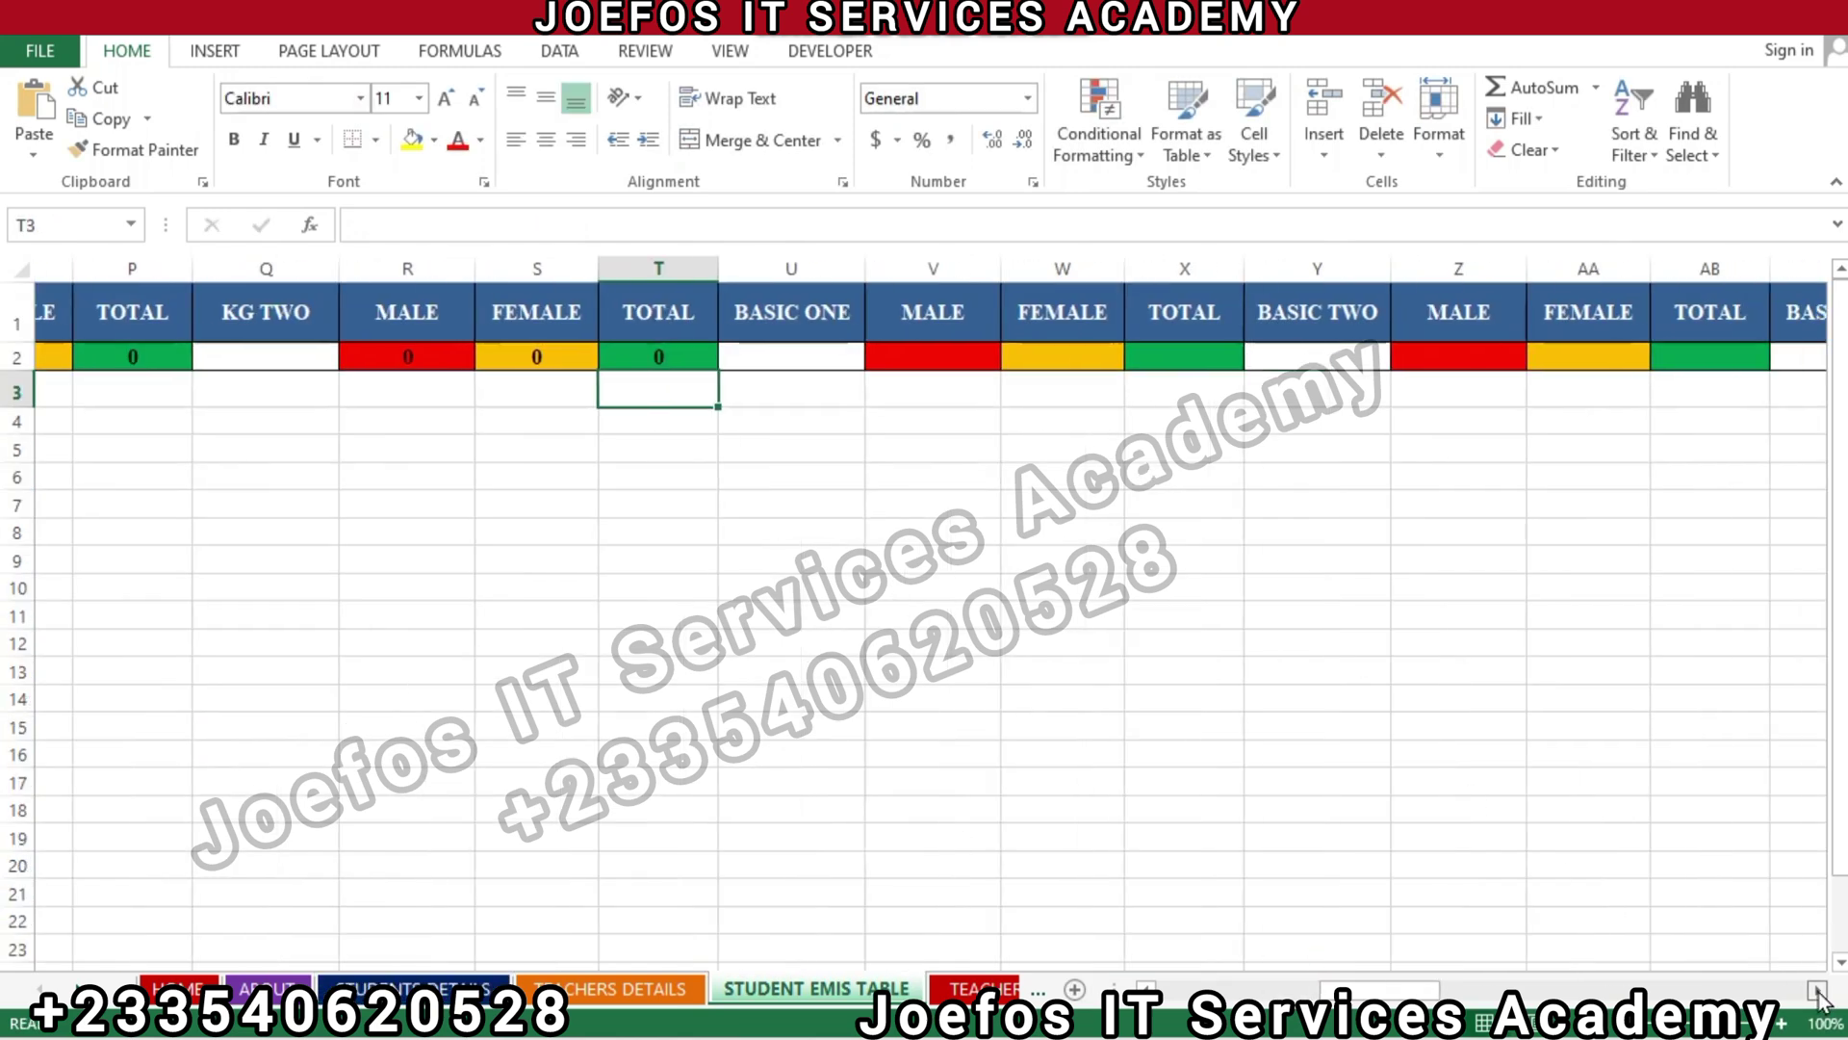
click(1817, 991)
click(1817, 990)
click(1817, 990)
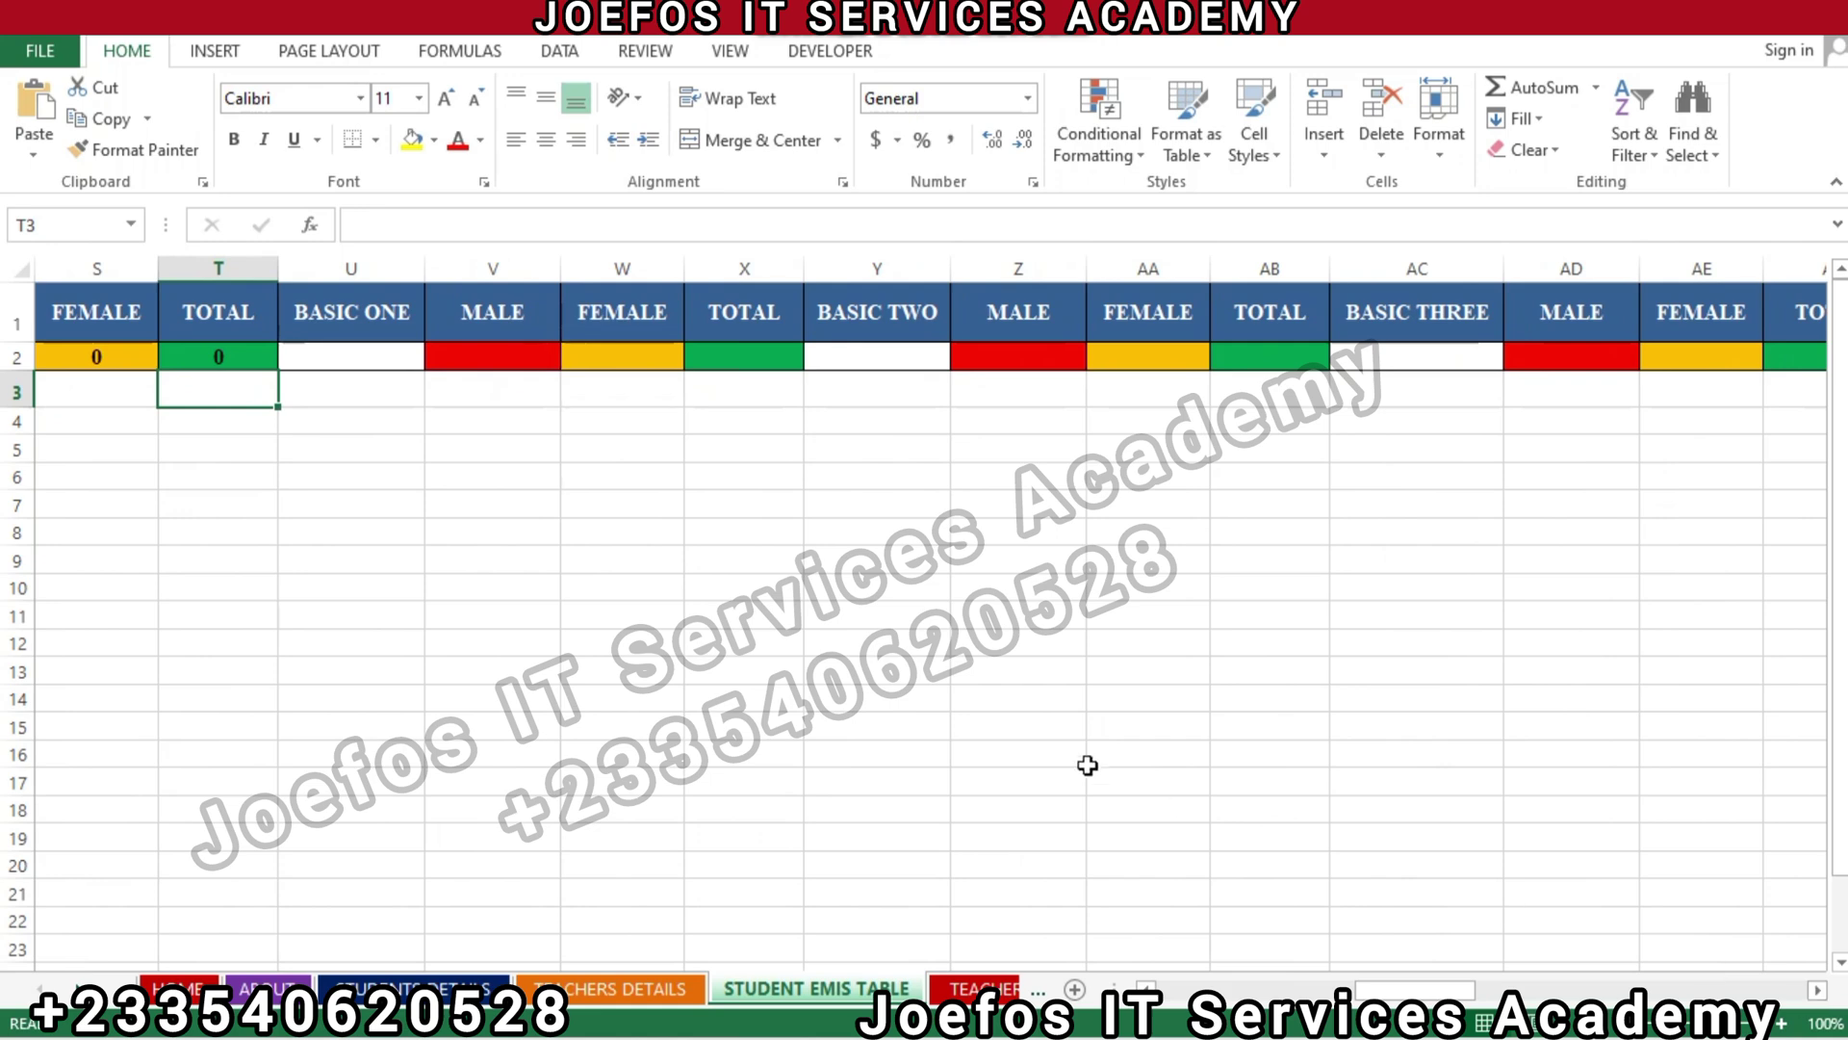
click(472, 358)
text(=)
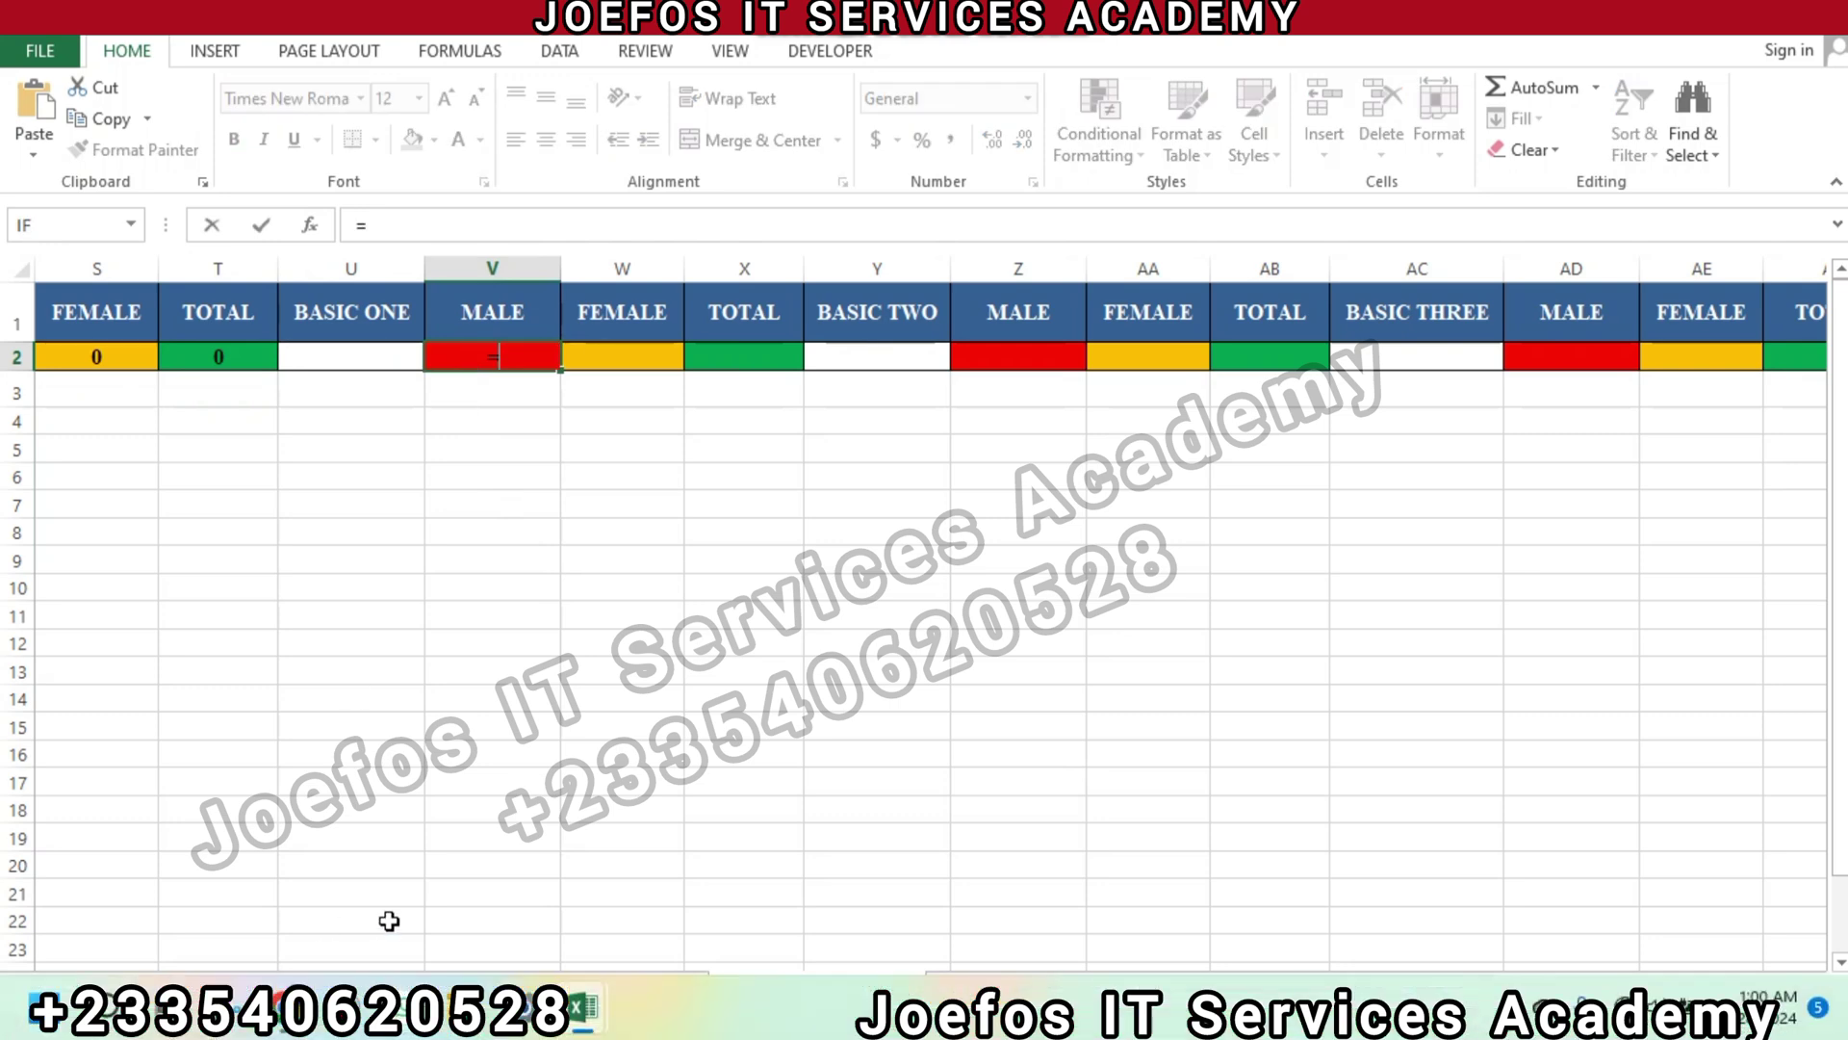
click(414, 989)
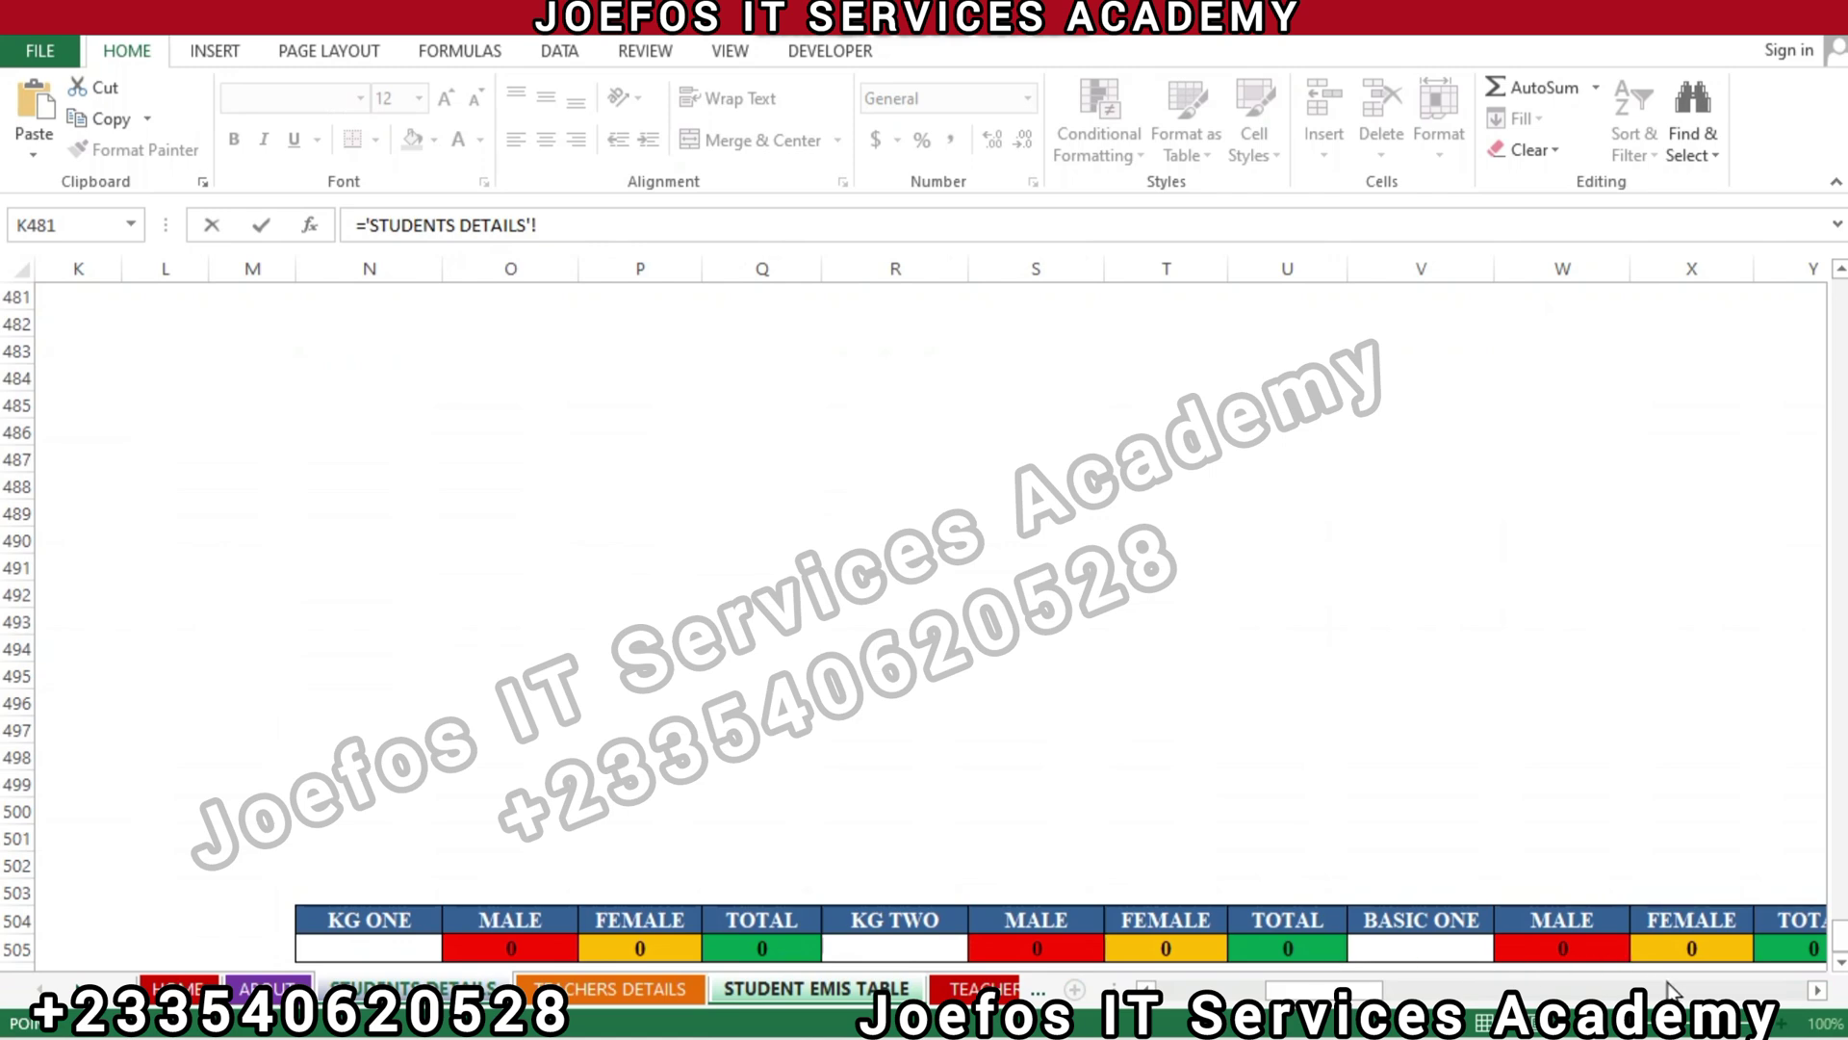
drag(1817, 997, 1817, 999)
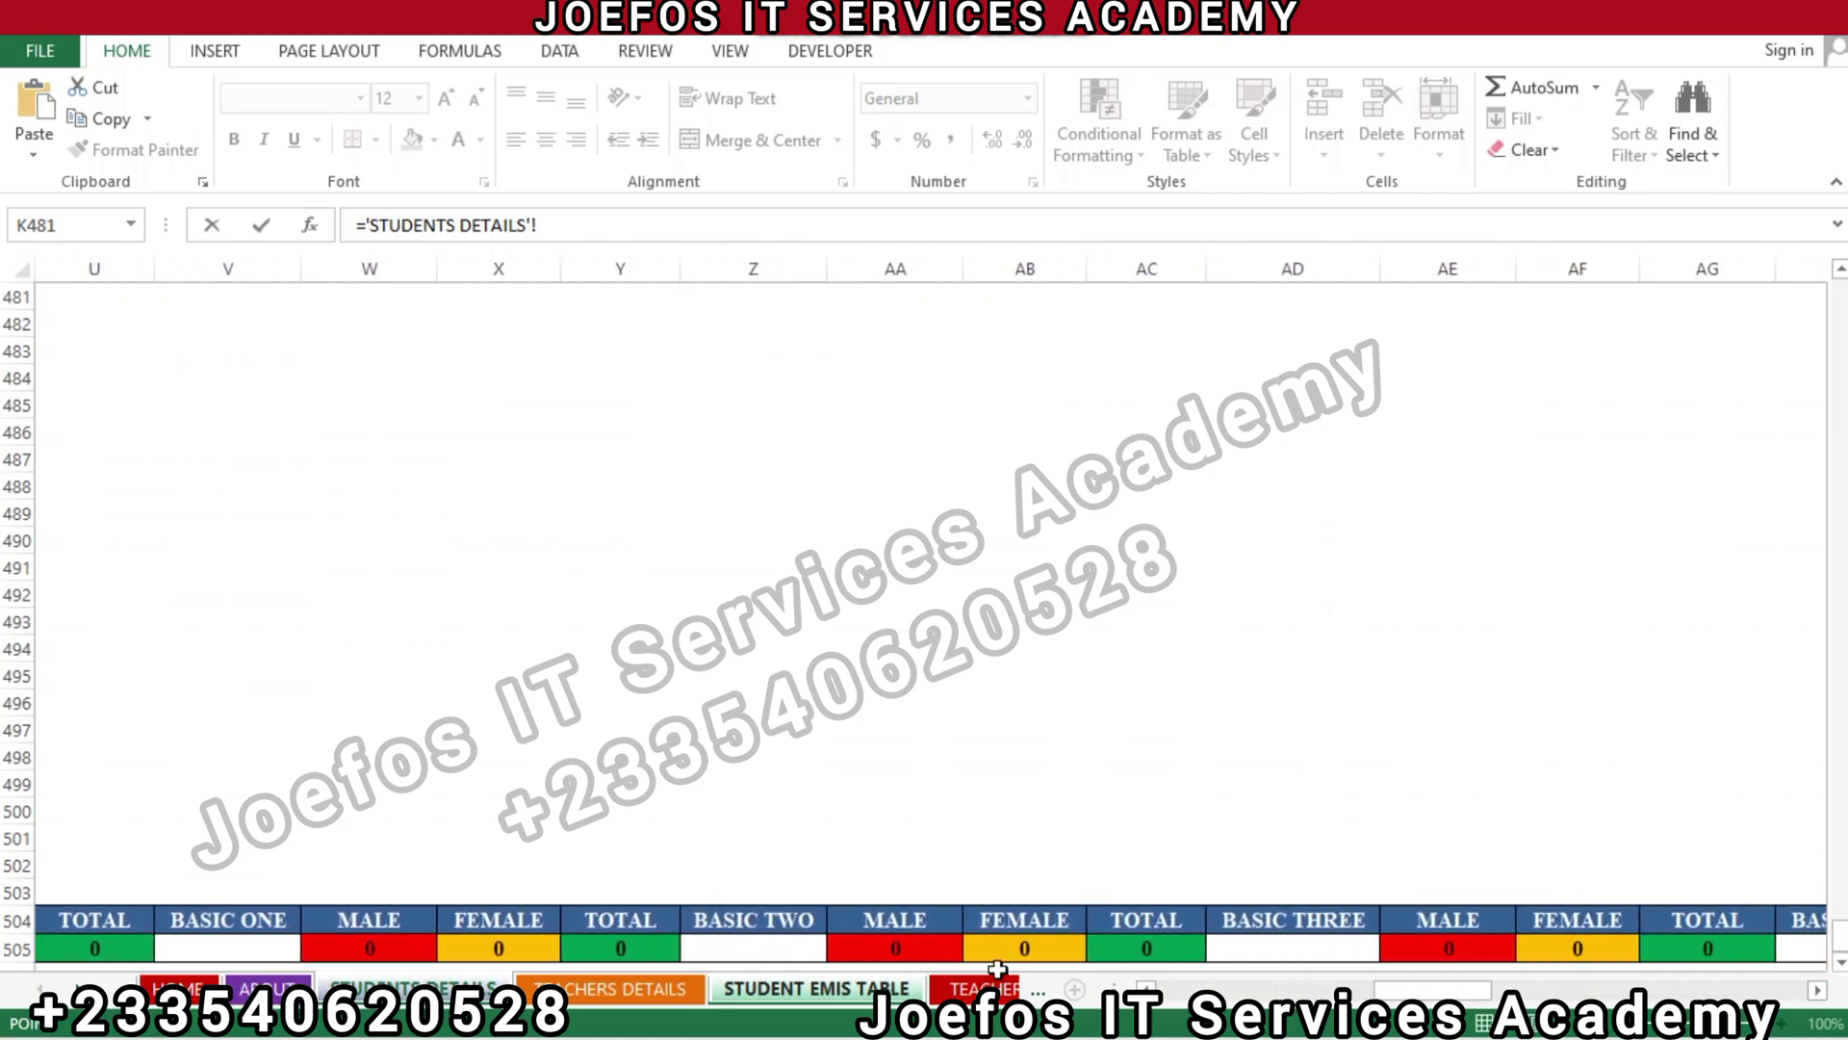
click(377, 950)
key(Return)
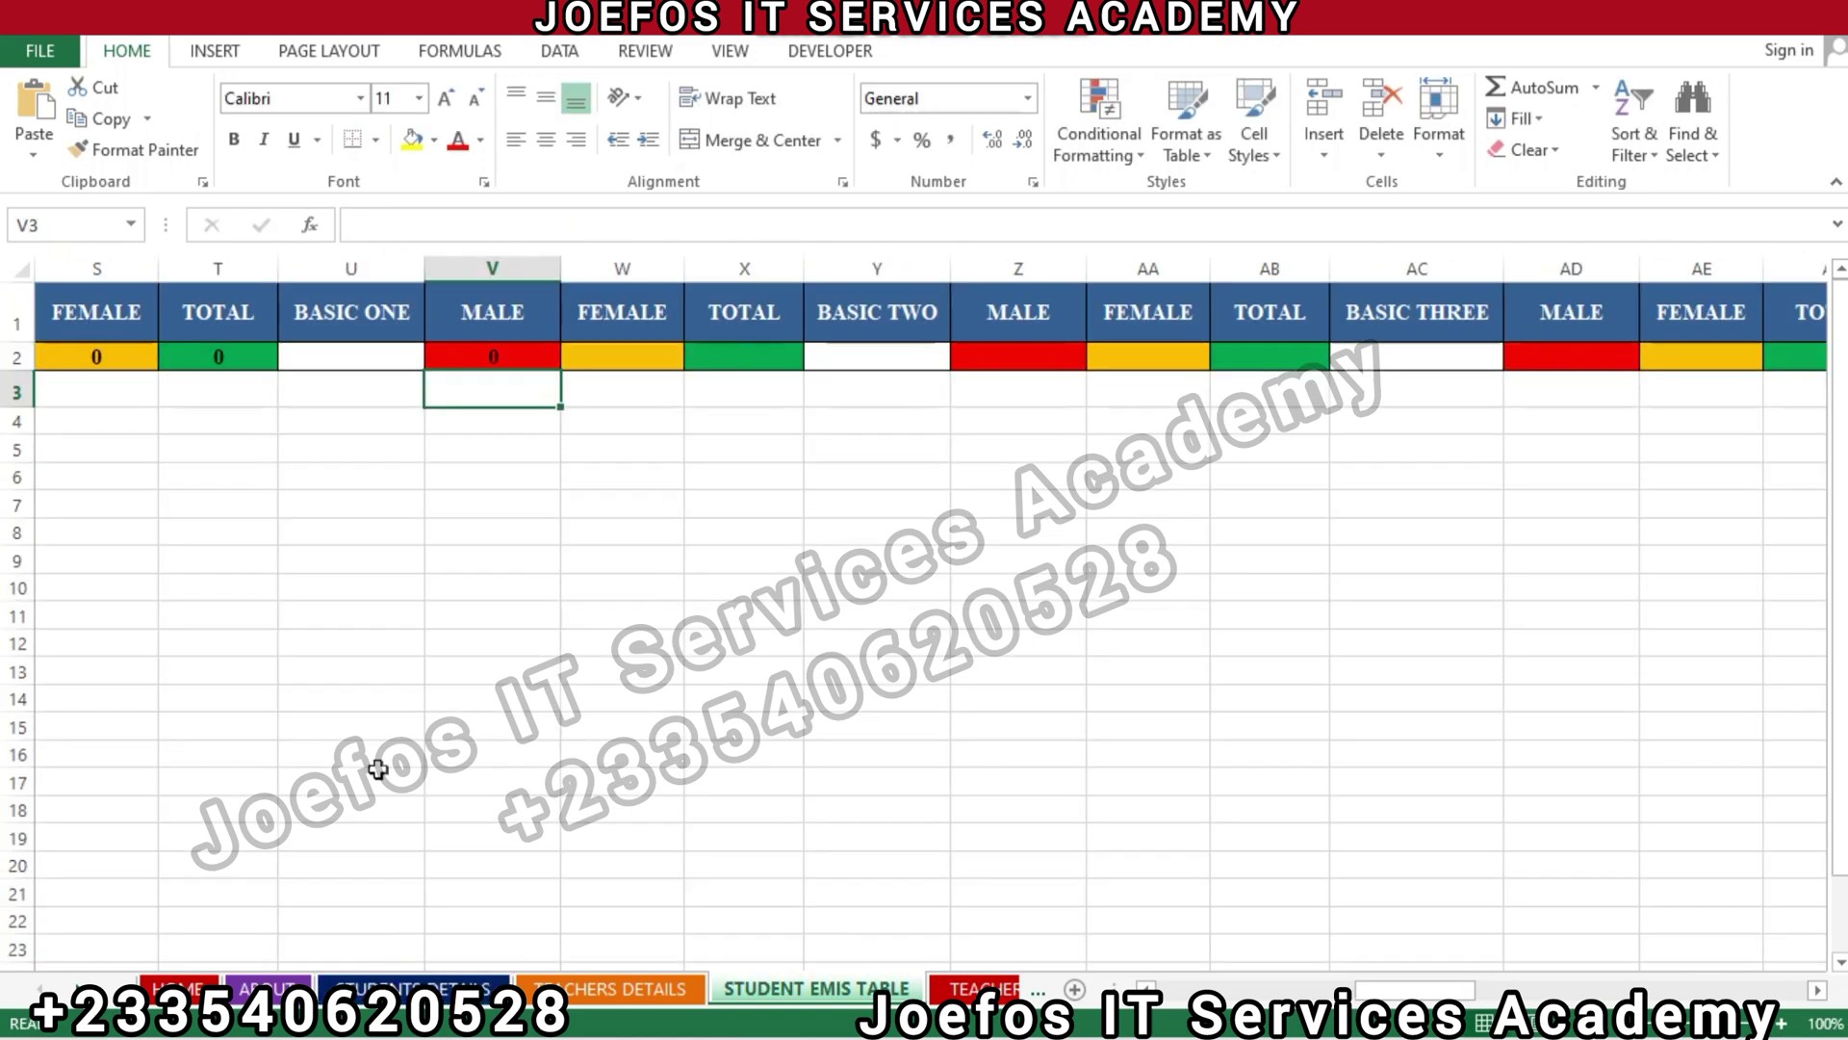
Link BASIC ONE female cell W2 to 'STUDENTS DETAILS'!X505
click(624, 353)
text(=)
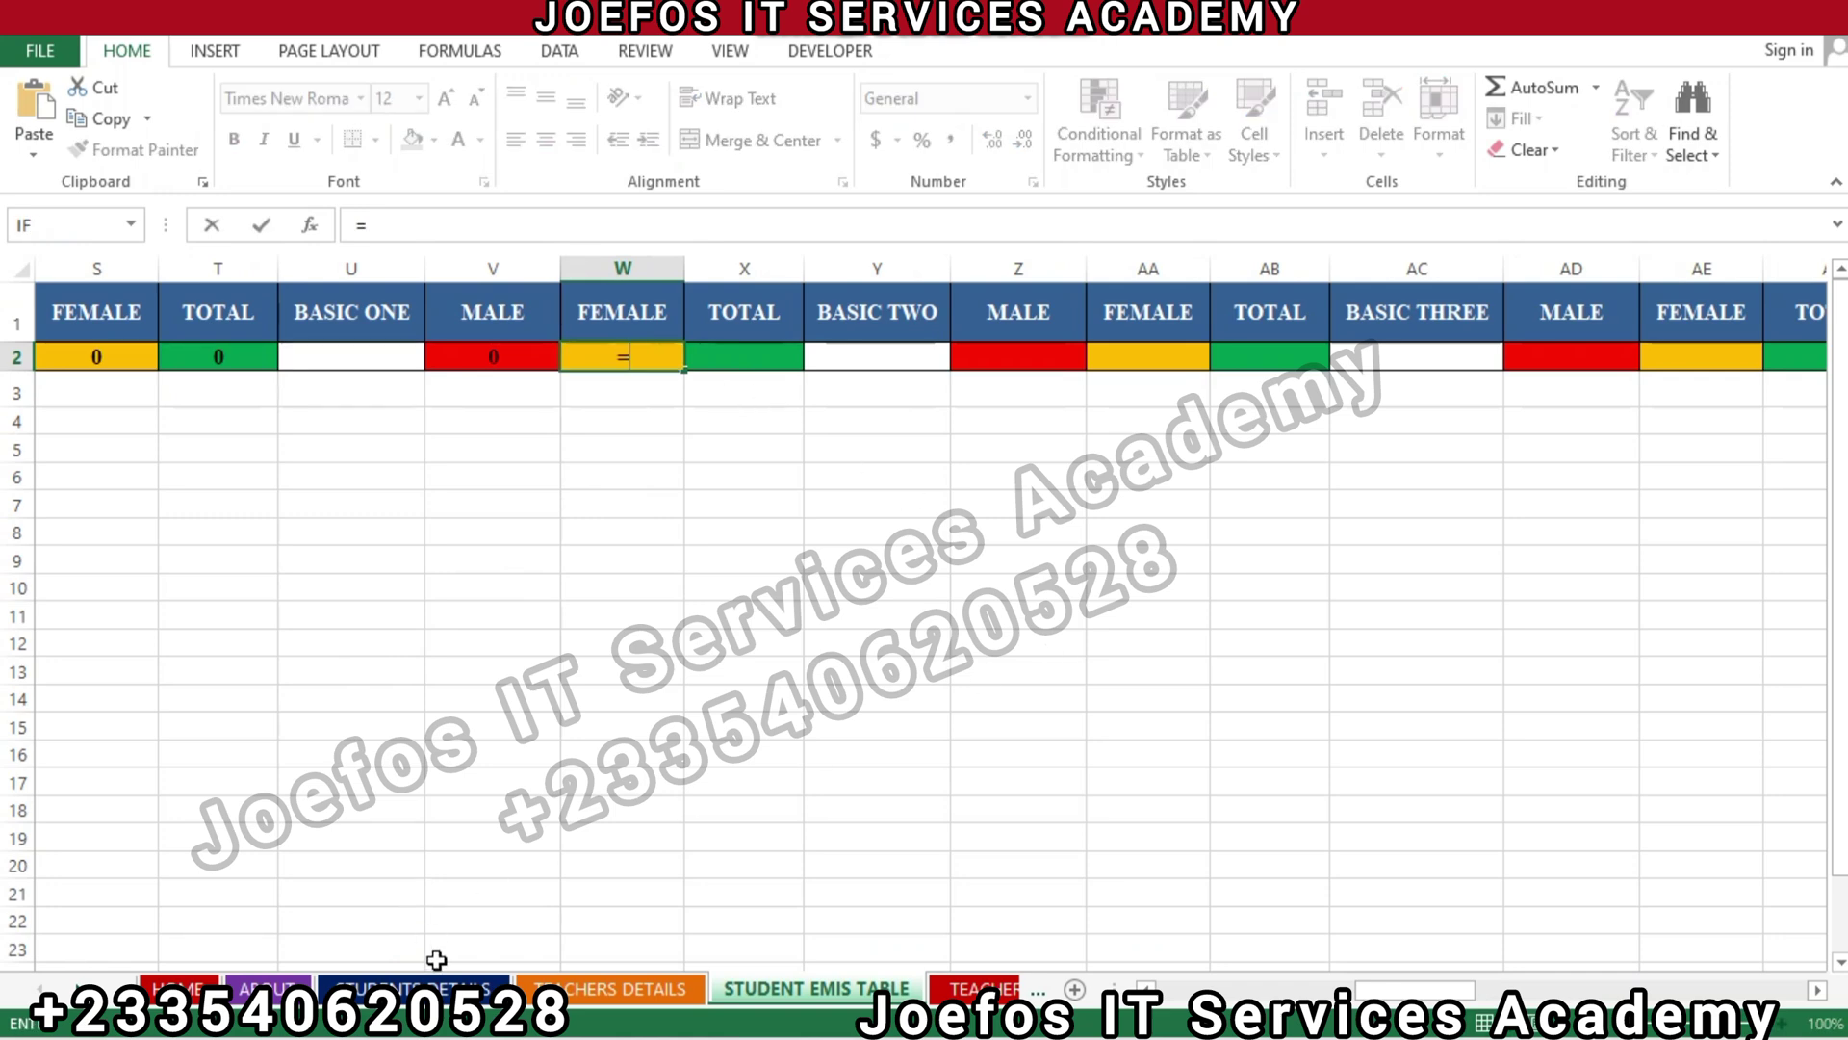
click(414, 989)
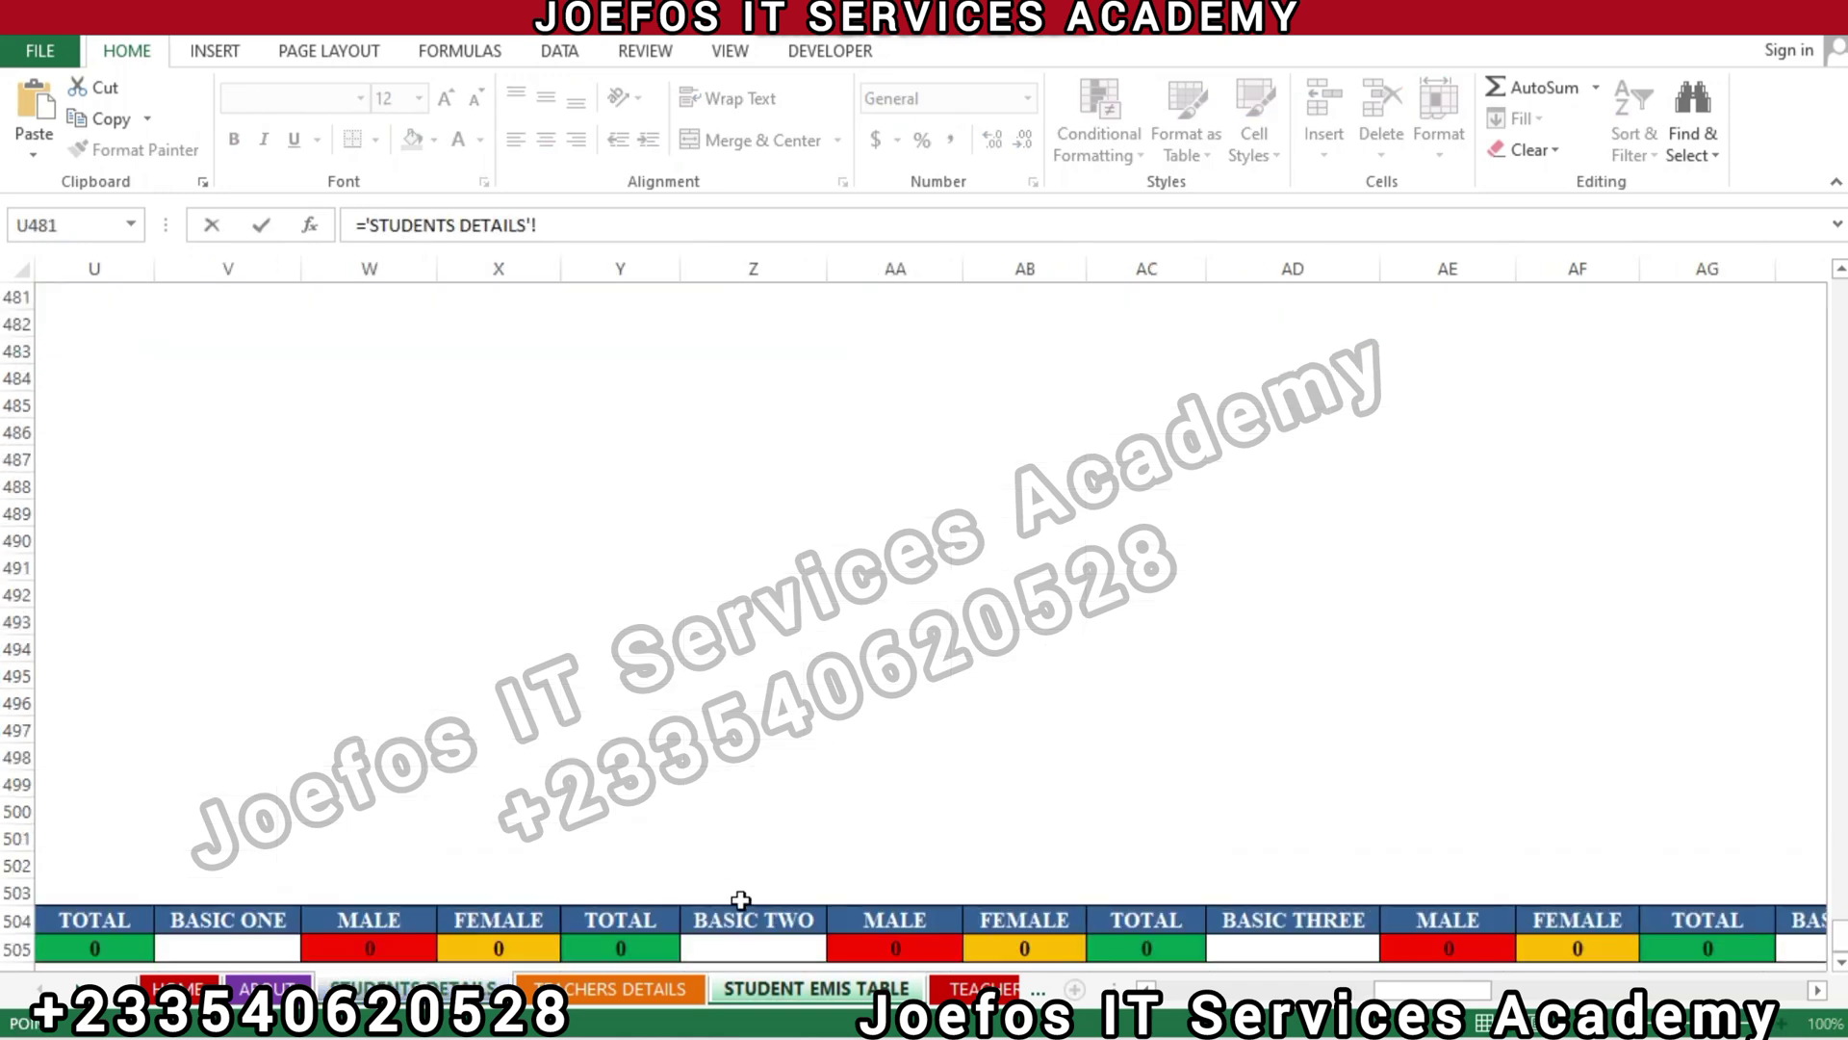
click(476, 947)
key(Return)
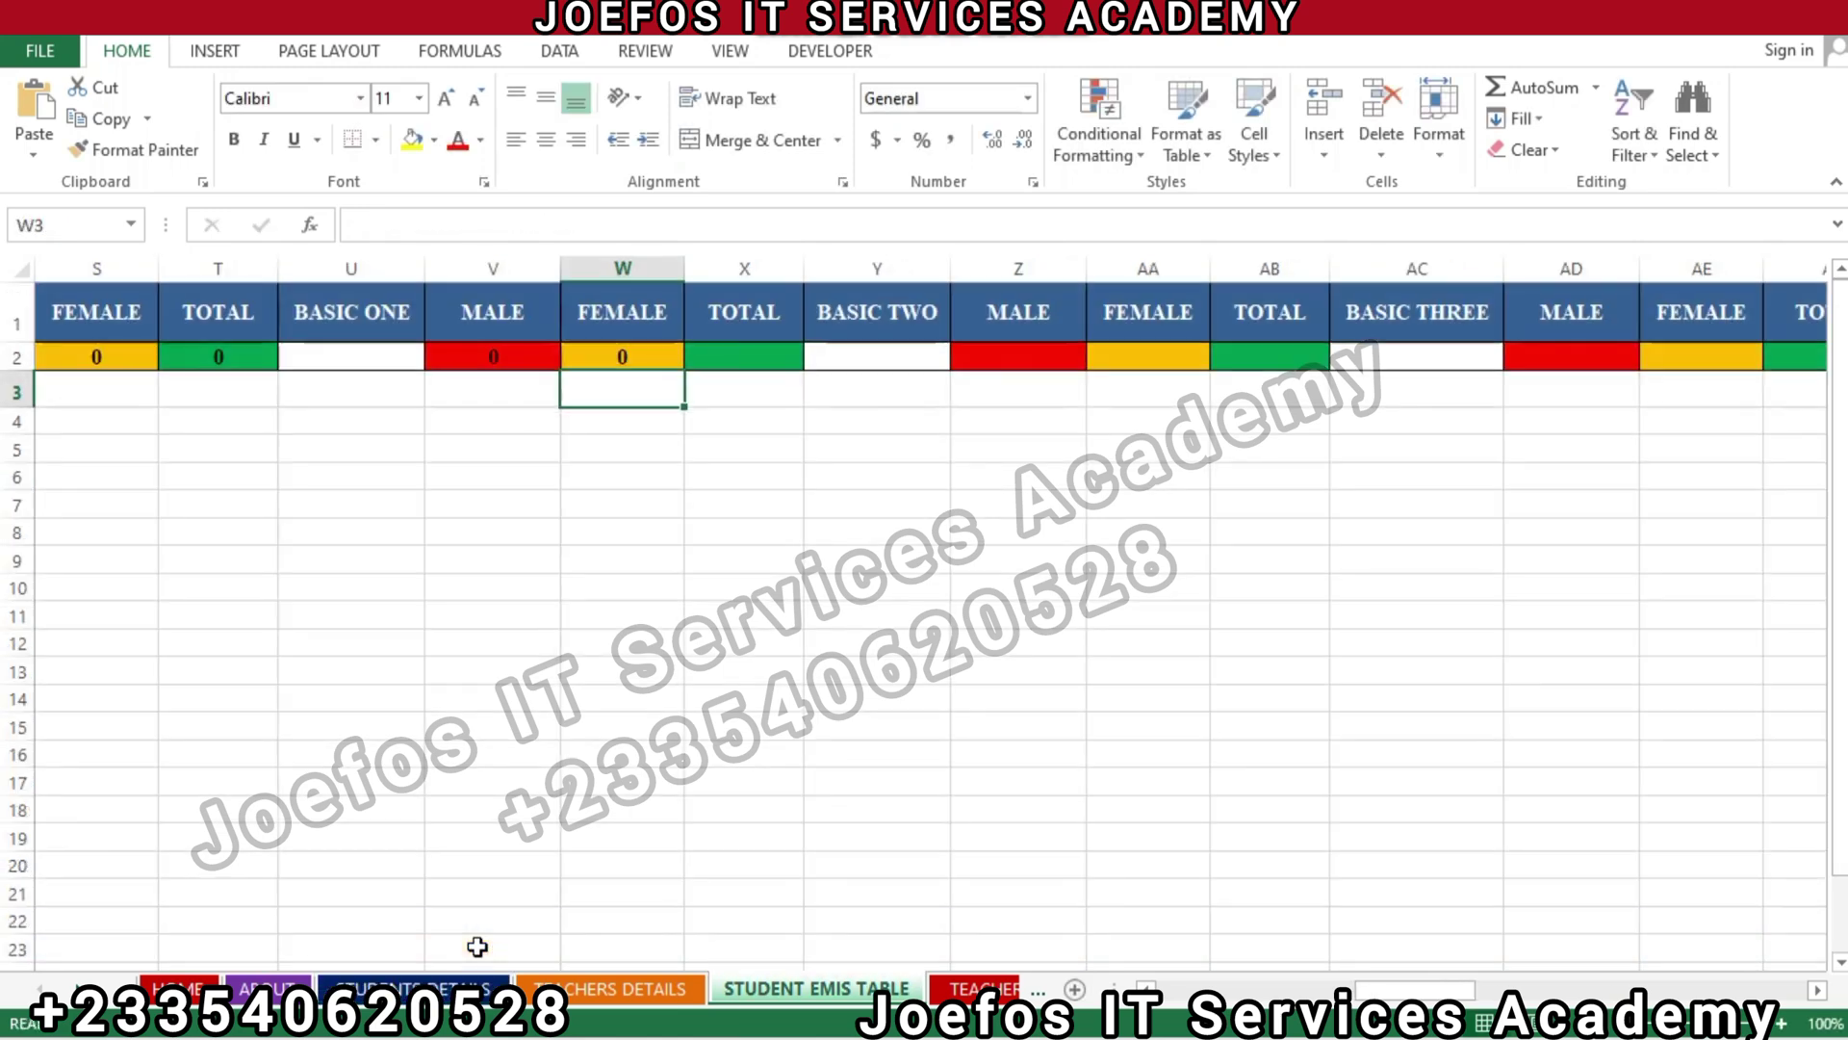
Link BASIC ONE total cell X2 to 'STUDENTS DETAILS'!Y505
click(759, 368)
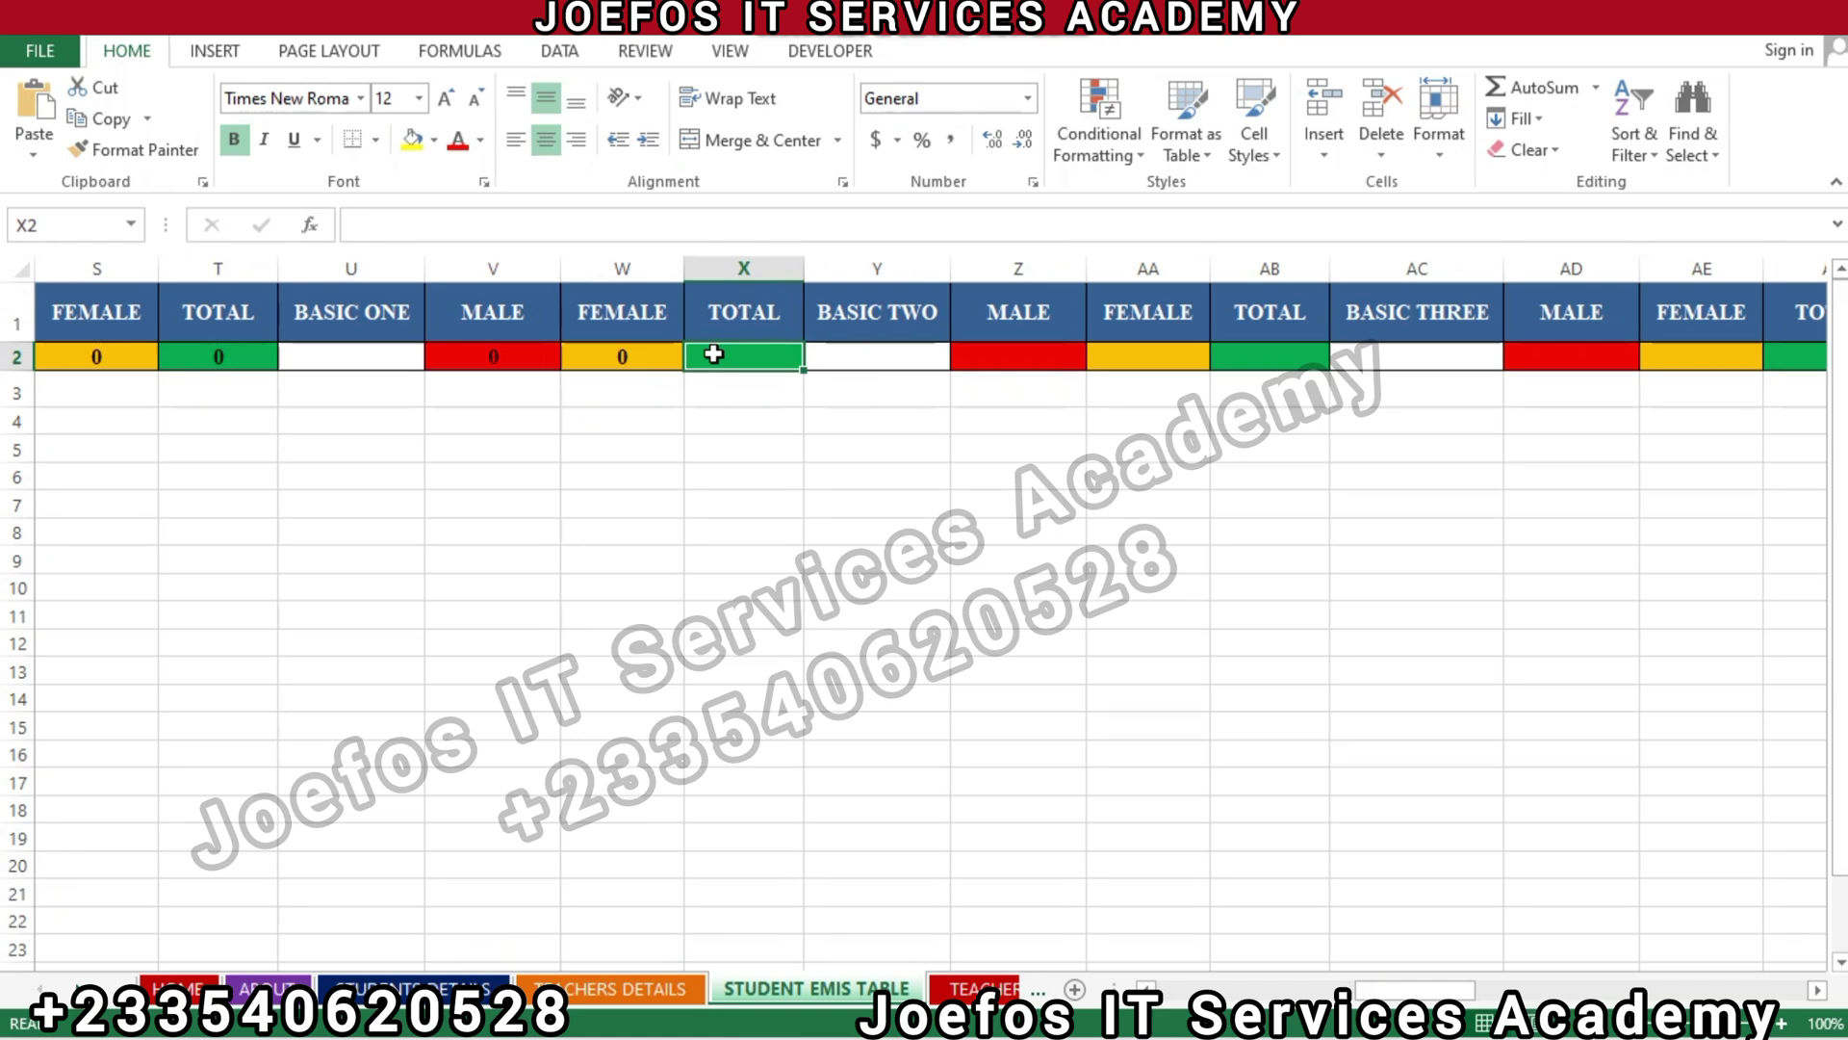
text(=)
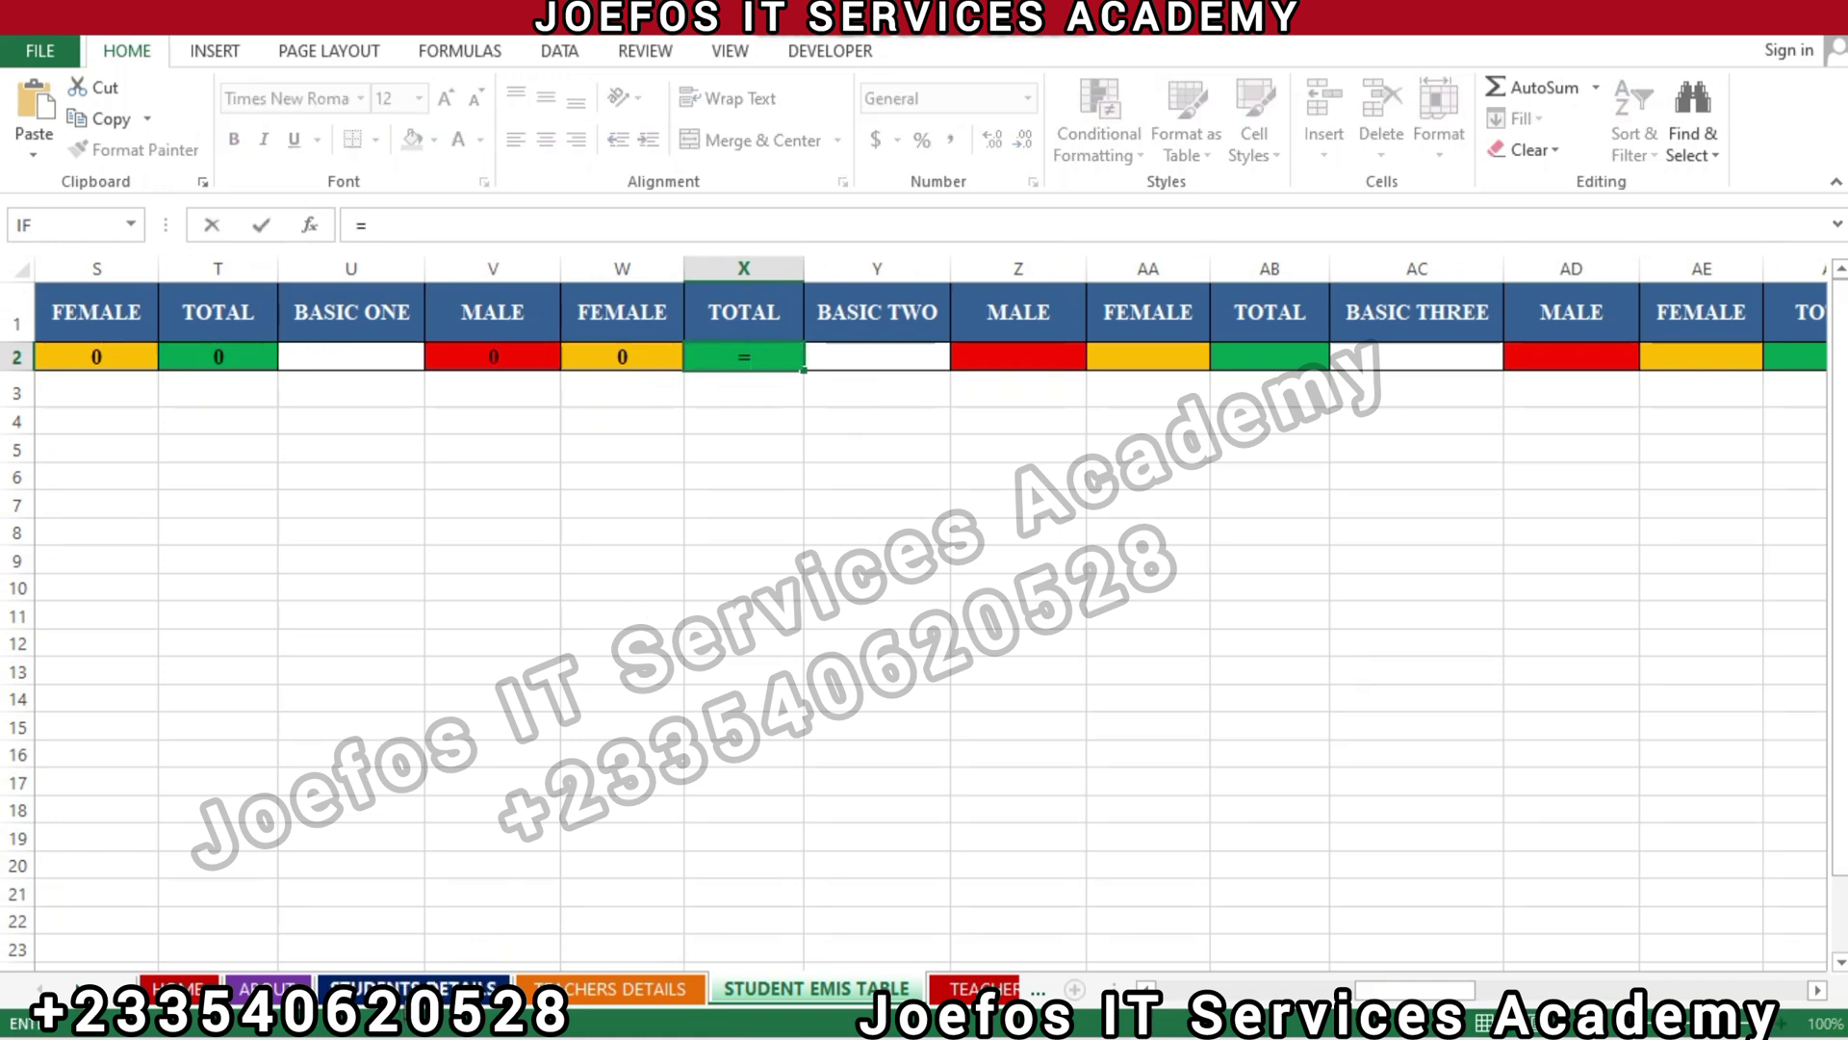
click(414, 988)
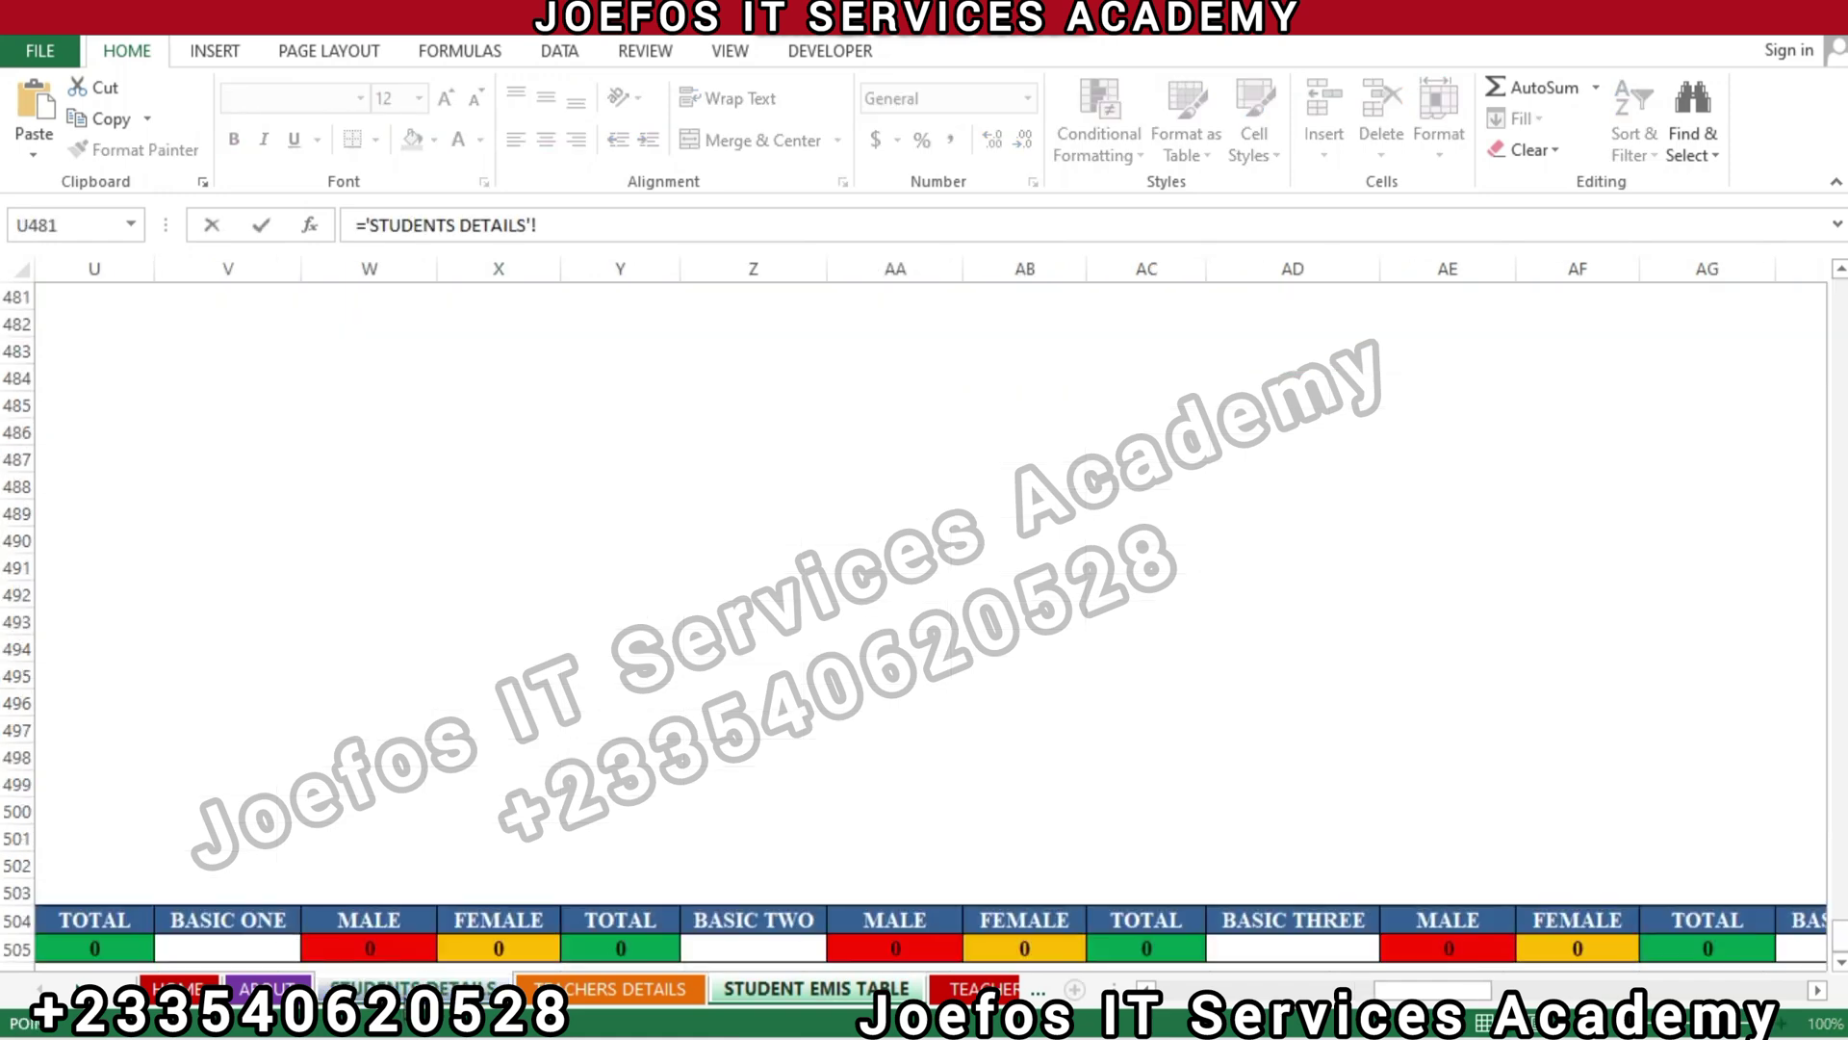
click(651, 951)
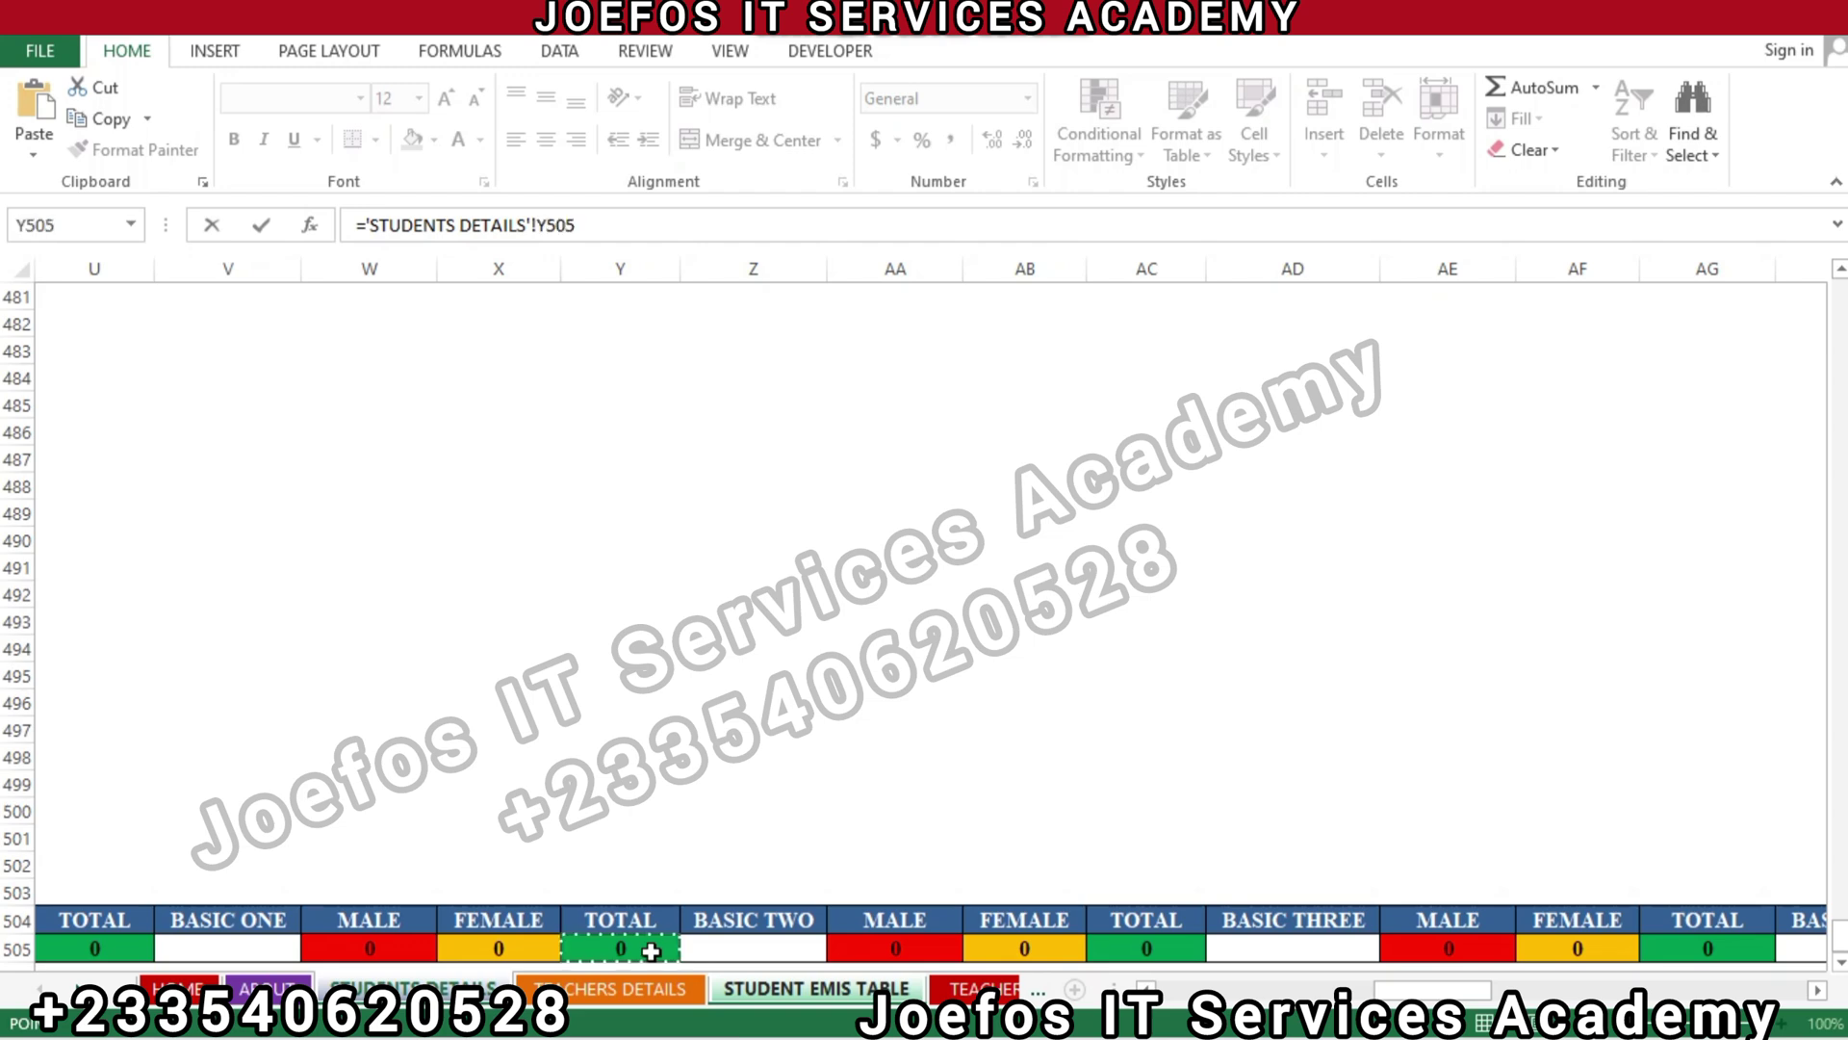
key(Return)
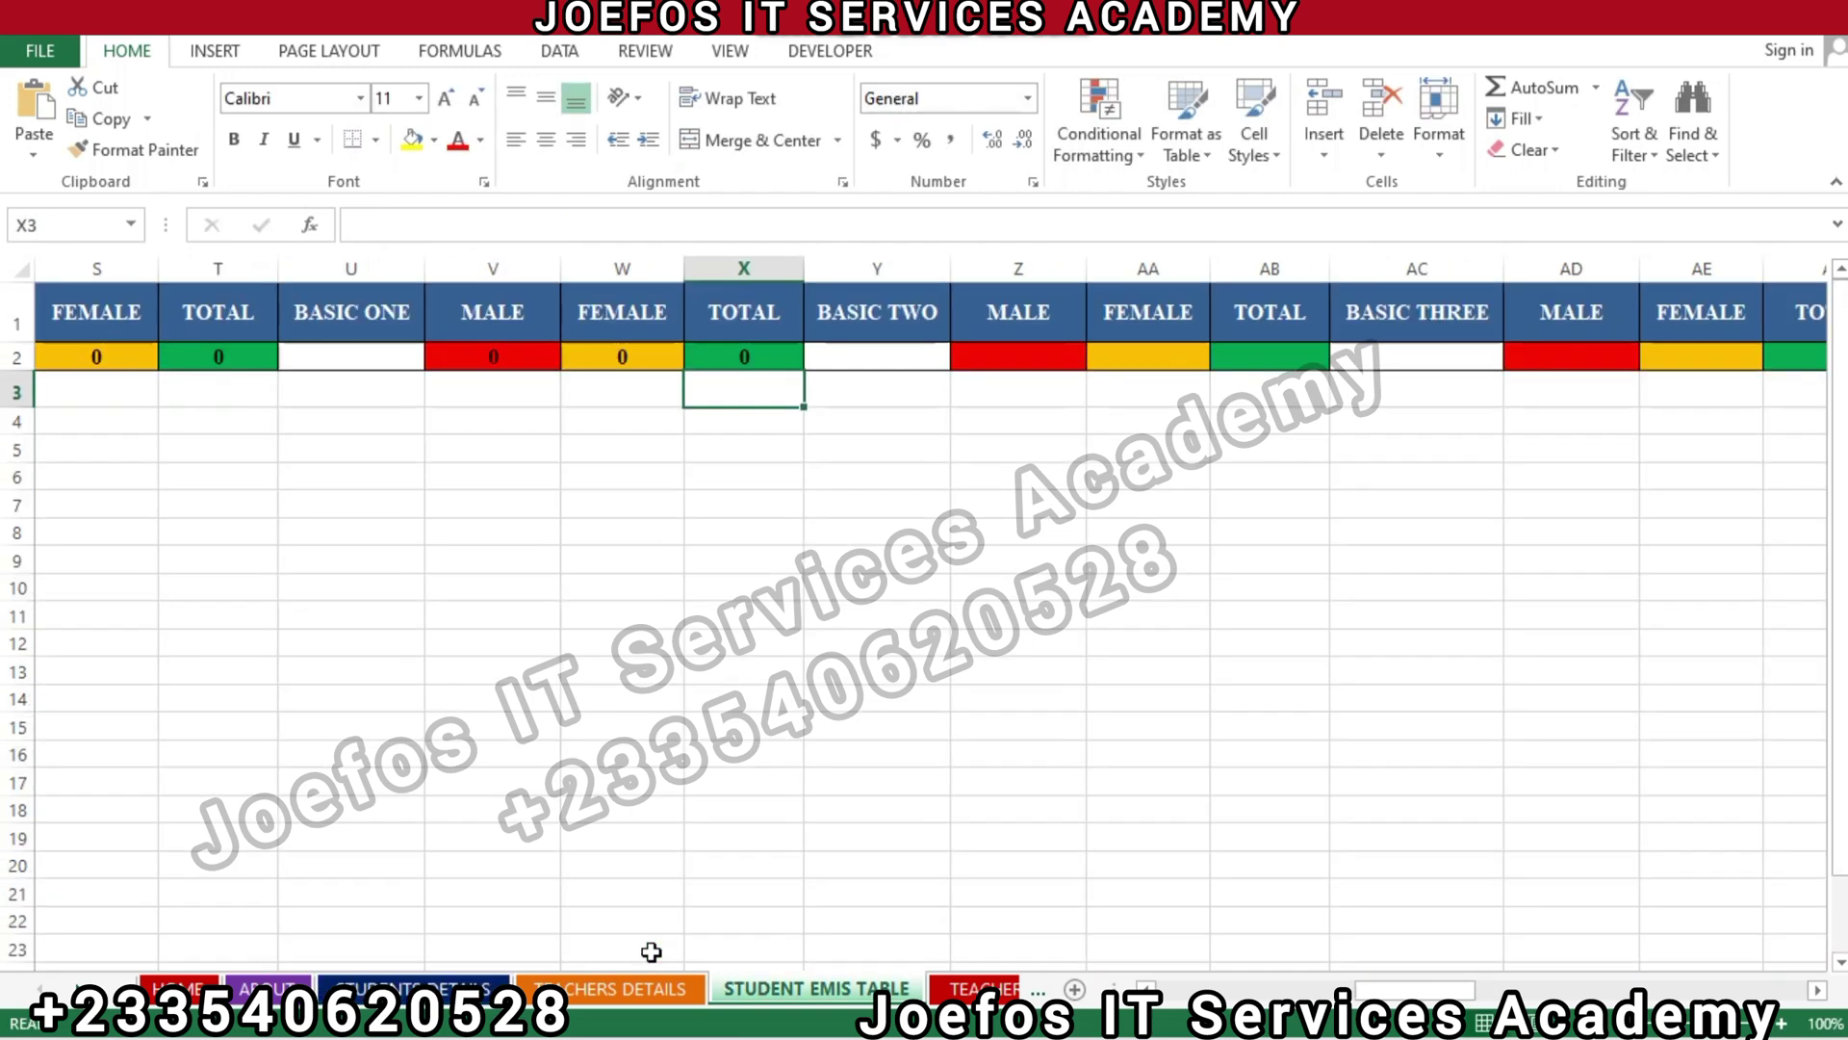
Link BASIC TWO male cell Z2 to 'STUDENTS DETAILS'!AA505
click(1051, 360)
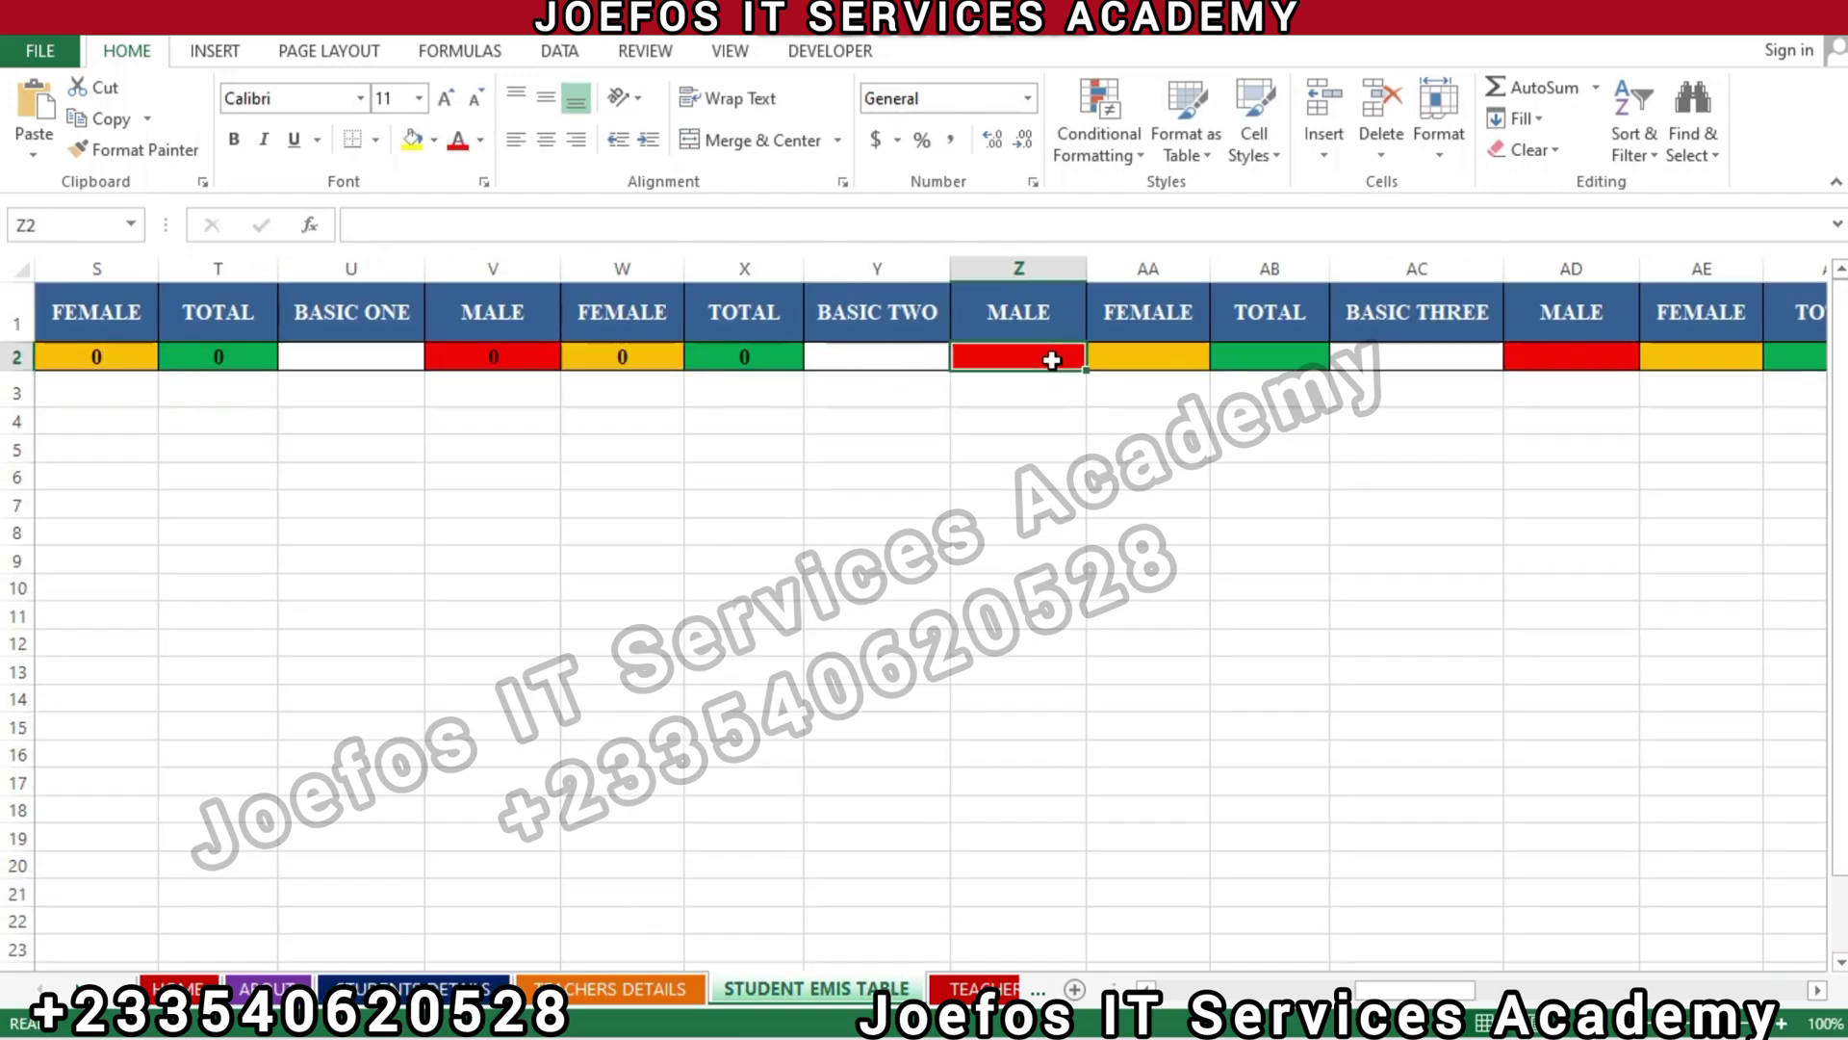
text(=)
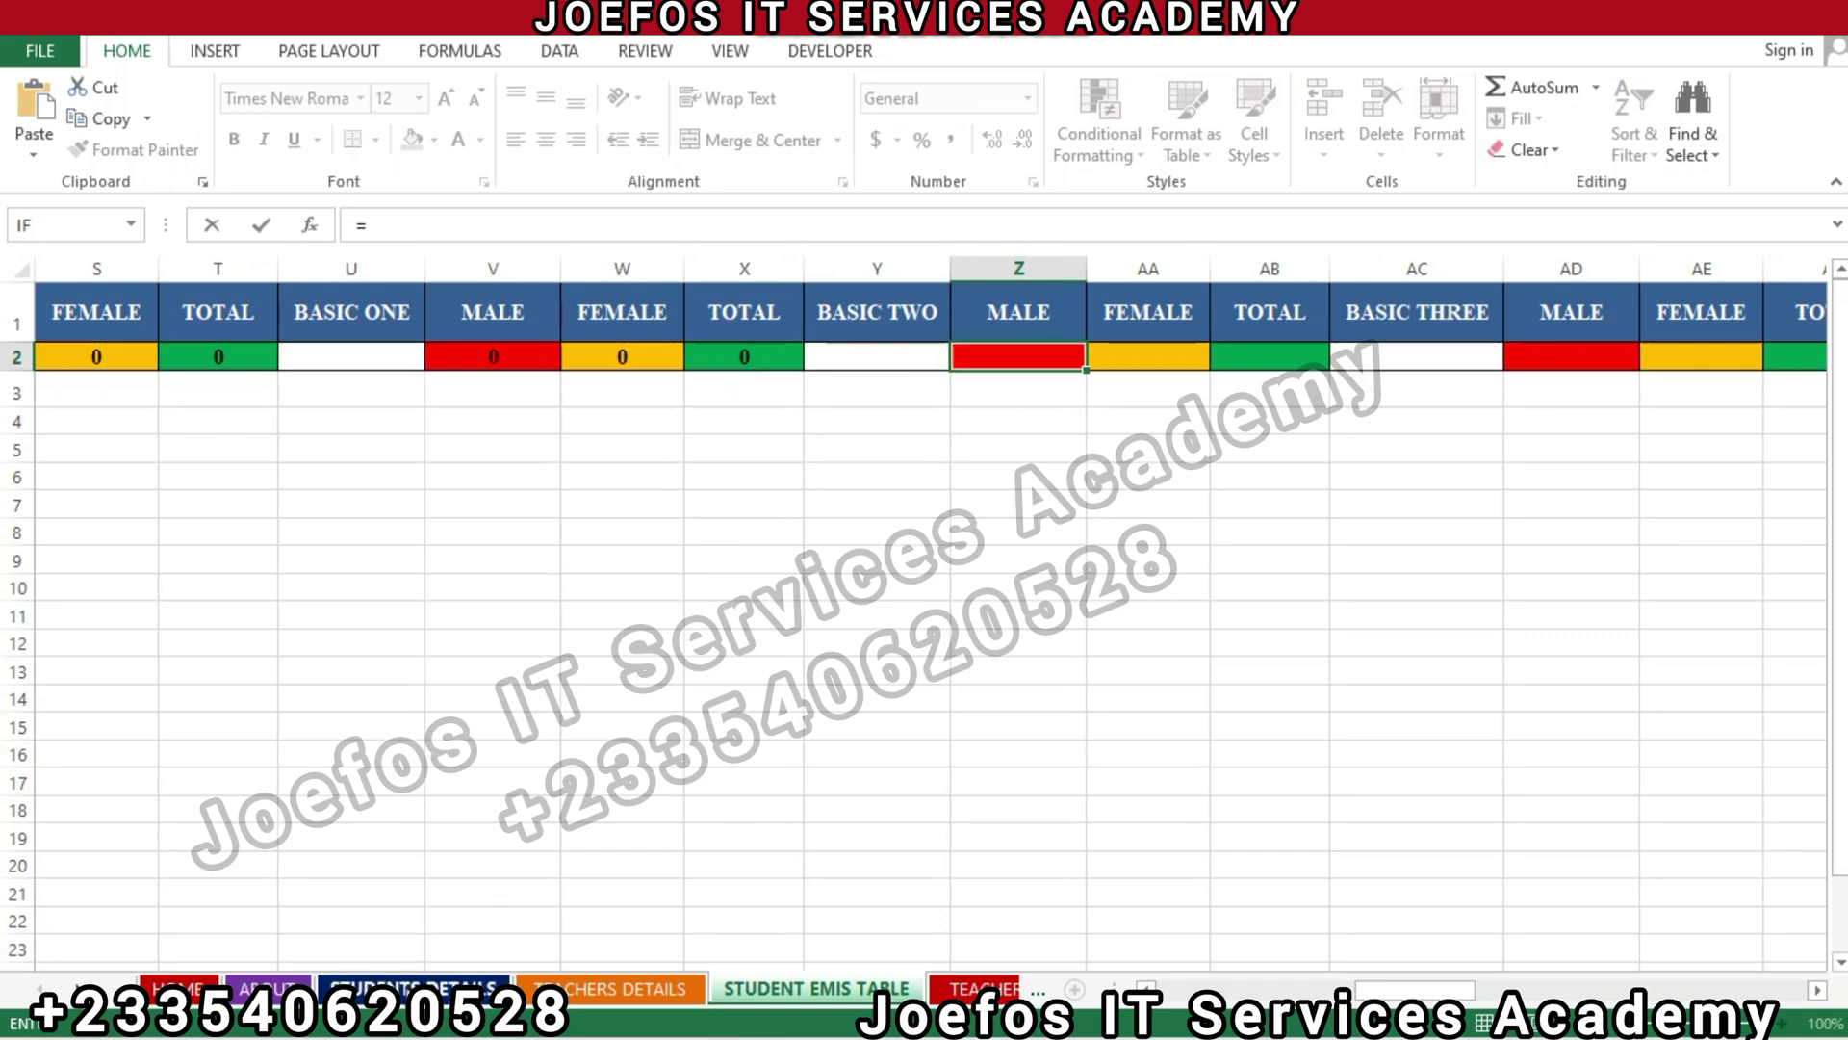
click(414, 989)
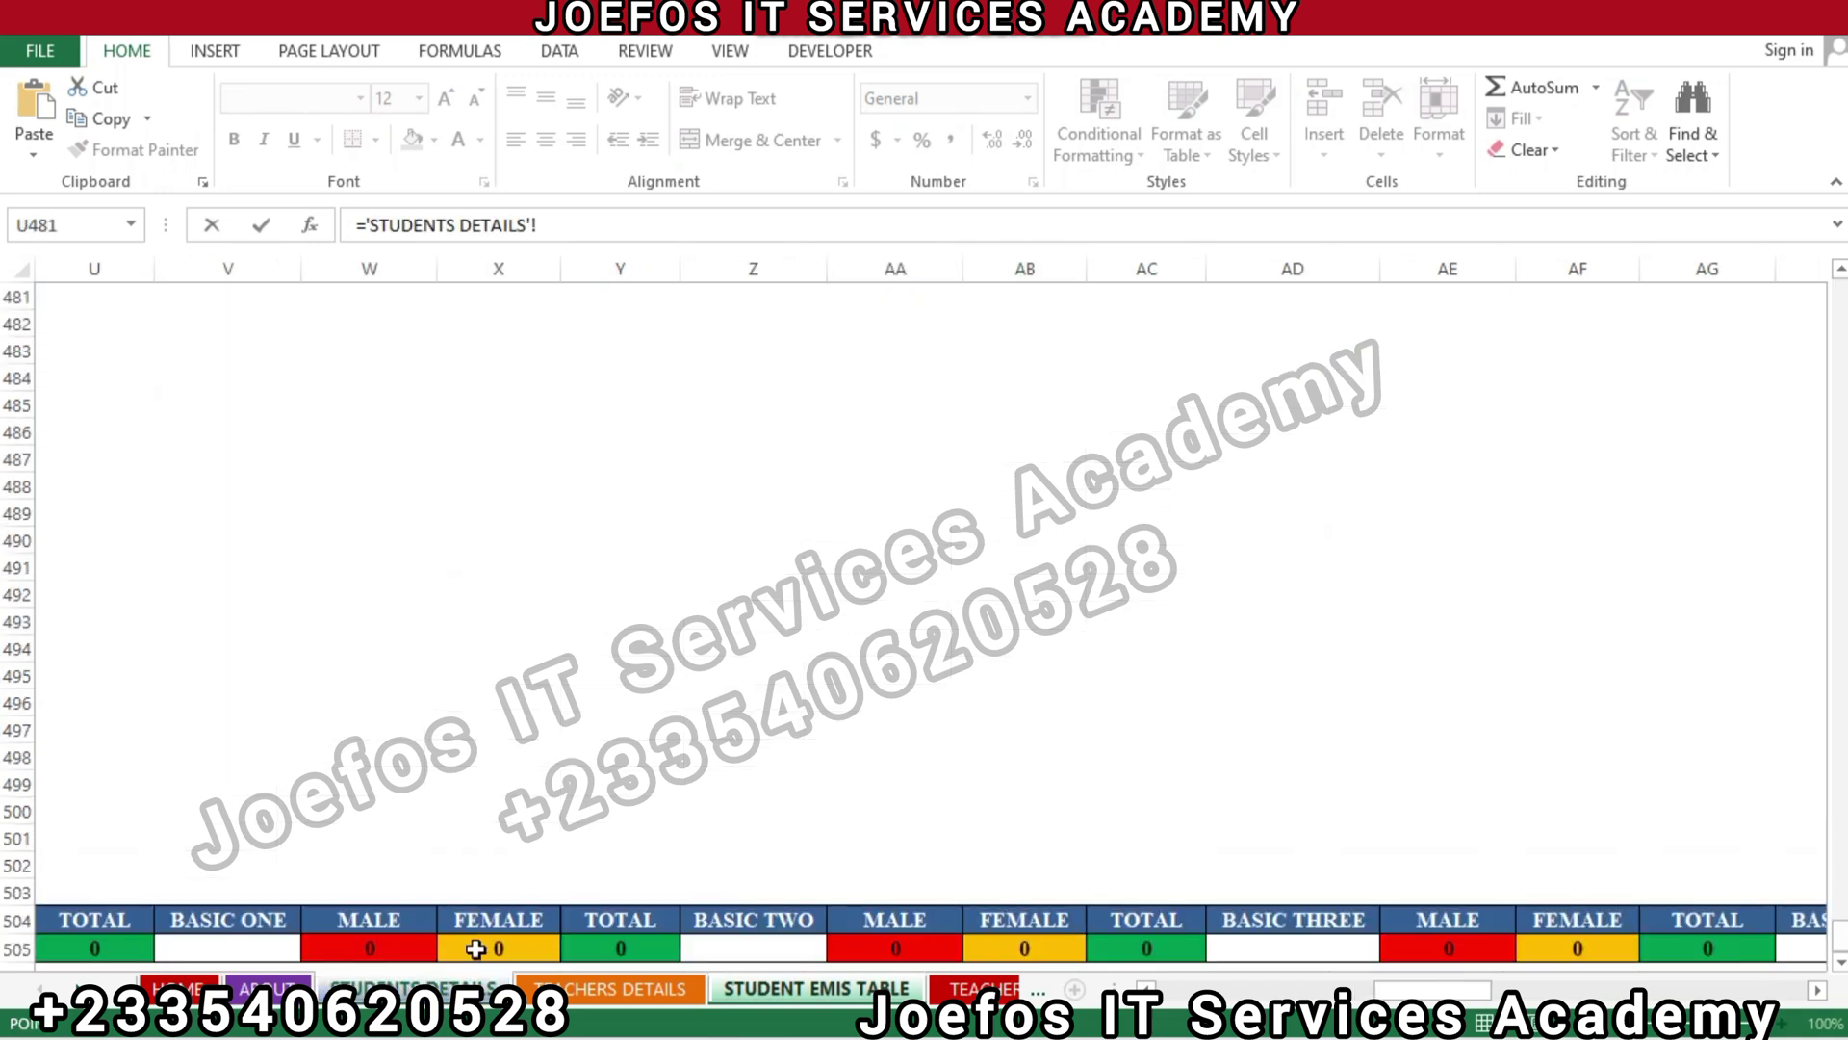
click(929, 956)
key(Return)
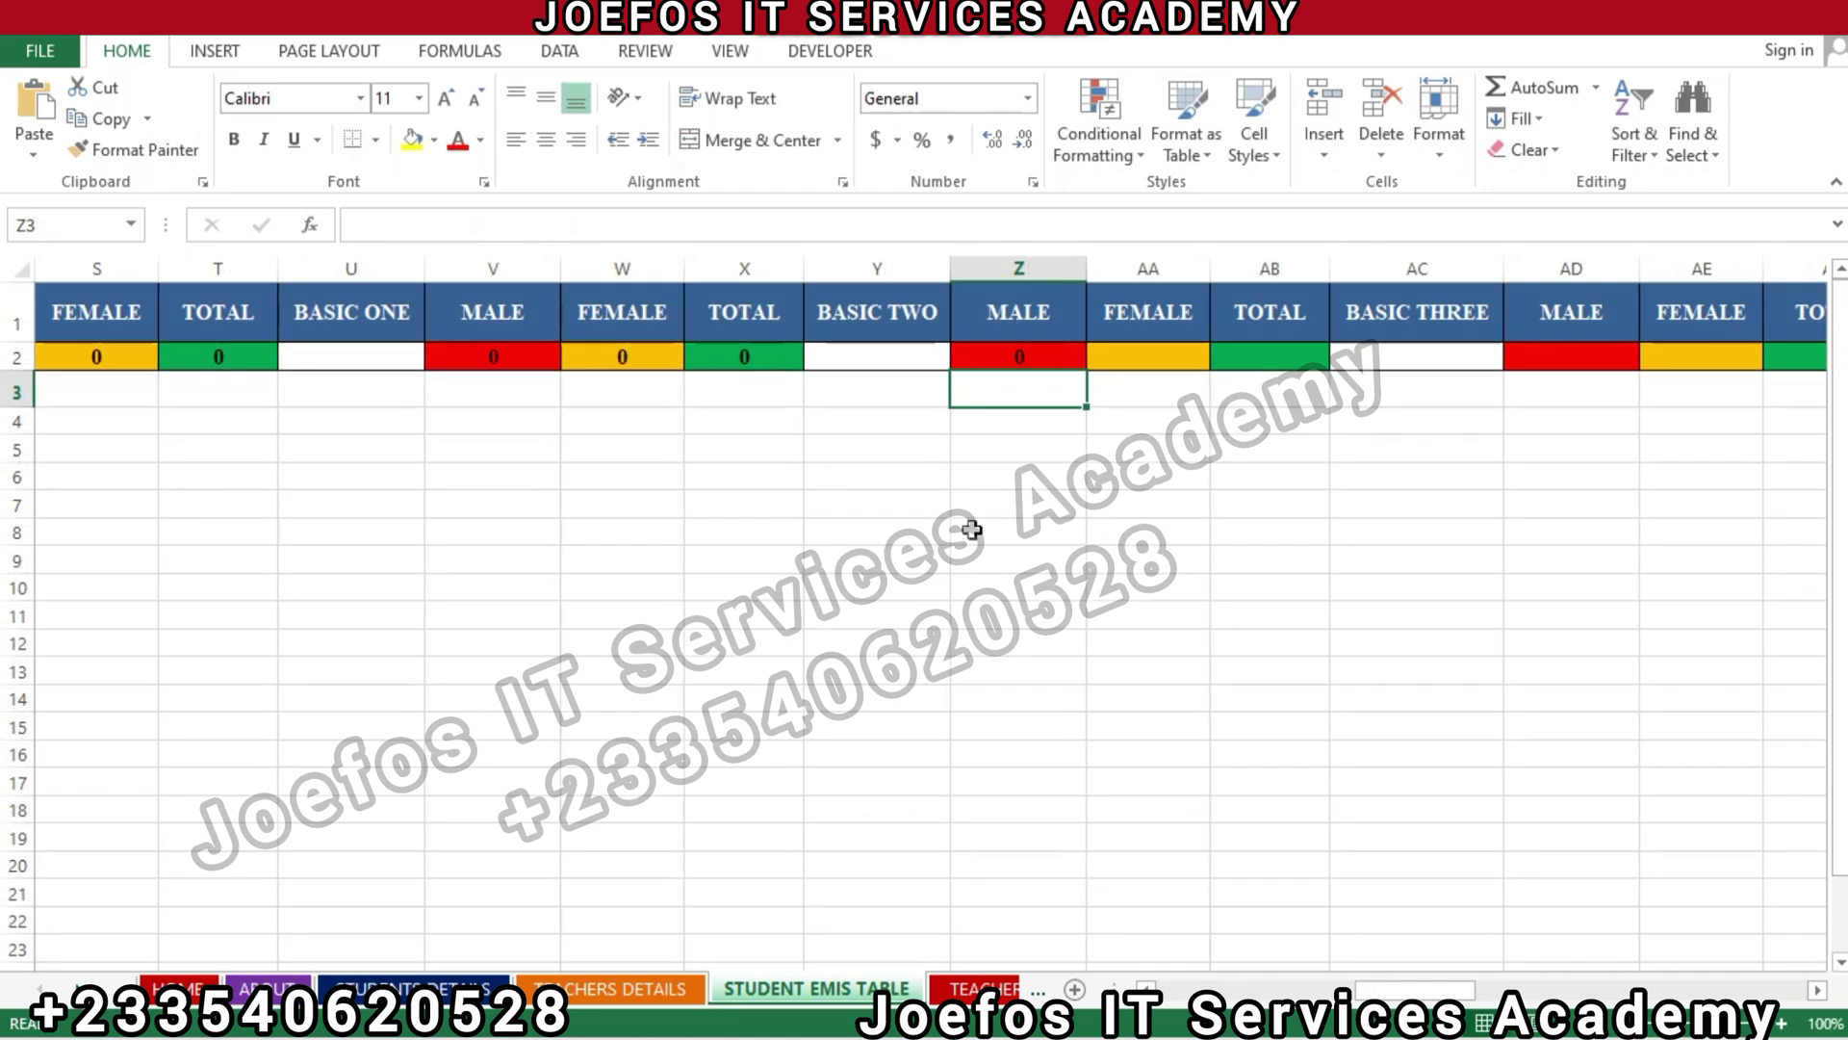
Link BASIC TWO female cell AA2 to 'STUDENTS DETAILS'!AB505
click(1136, 355)
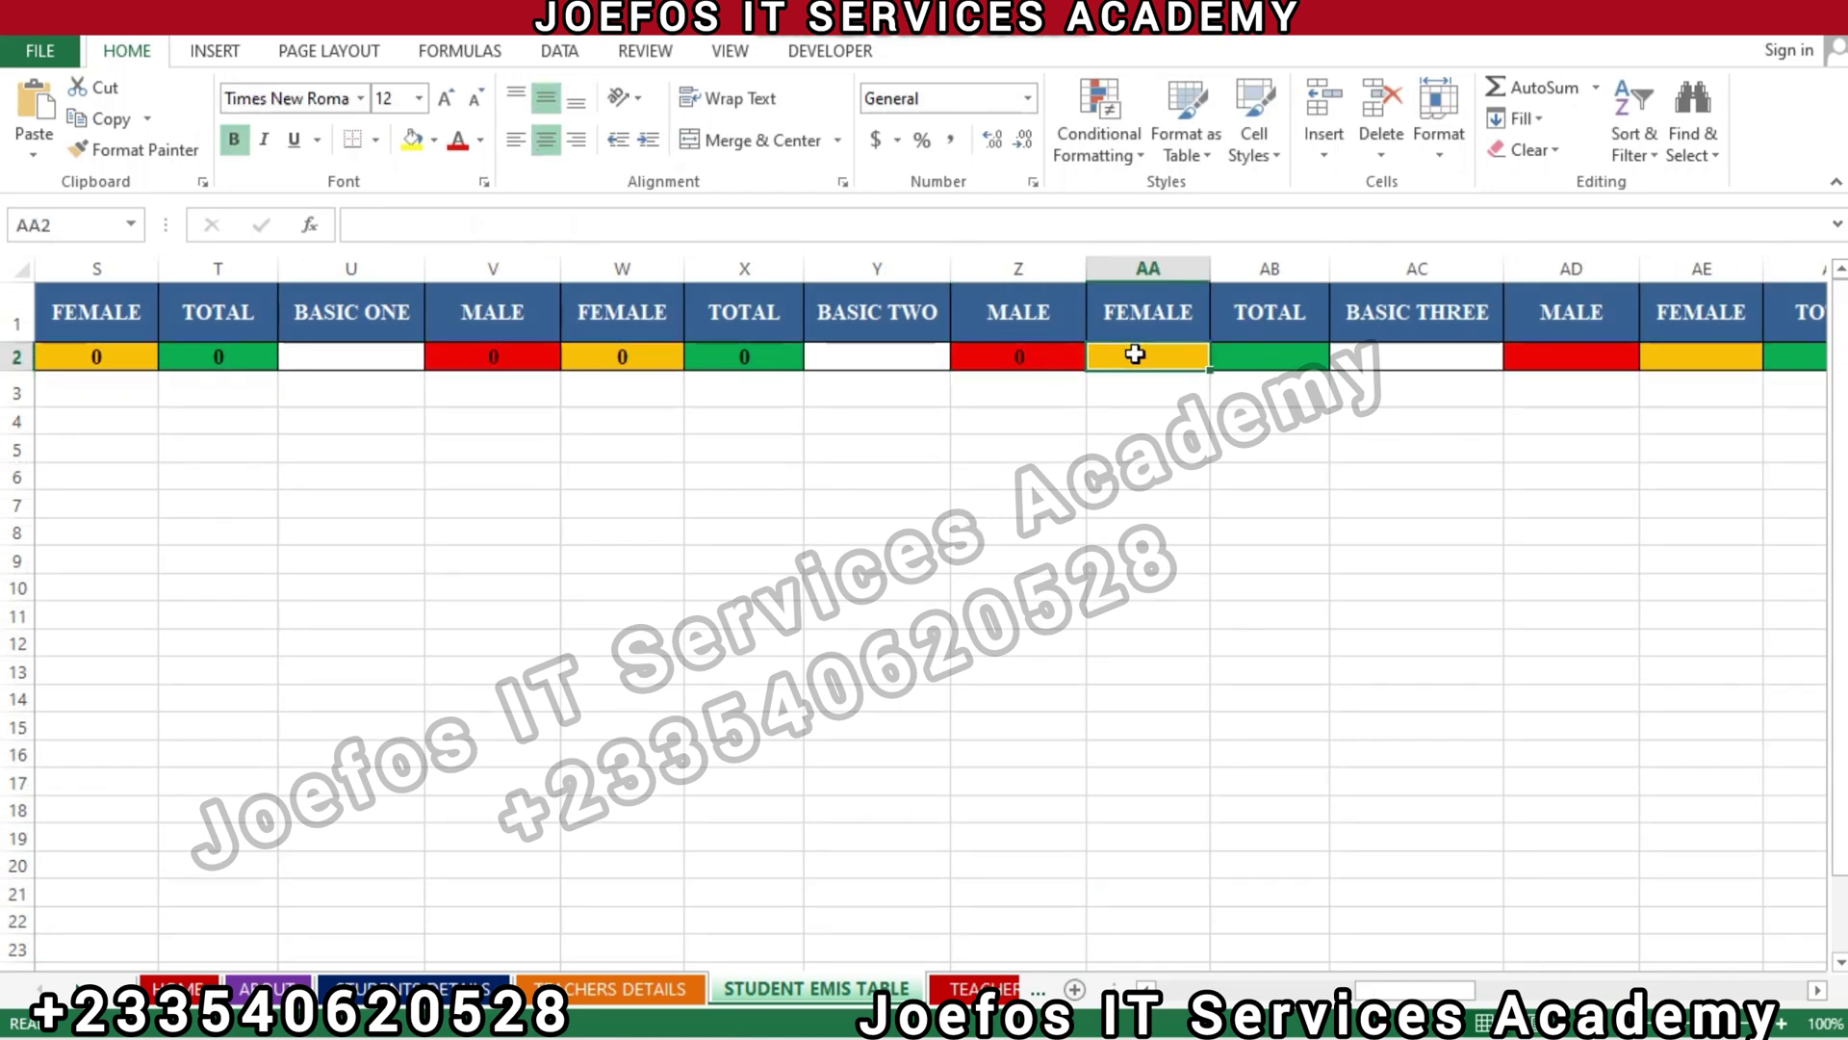
text(=)
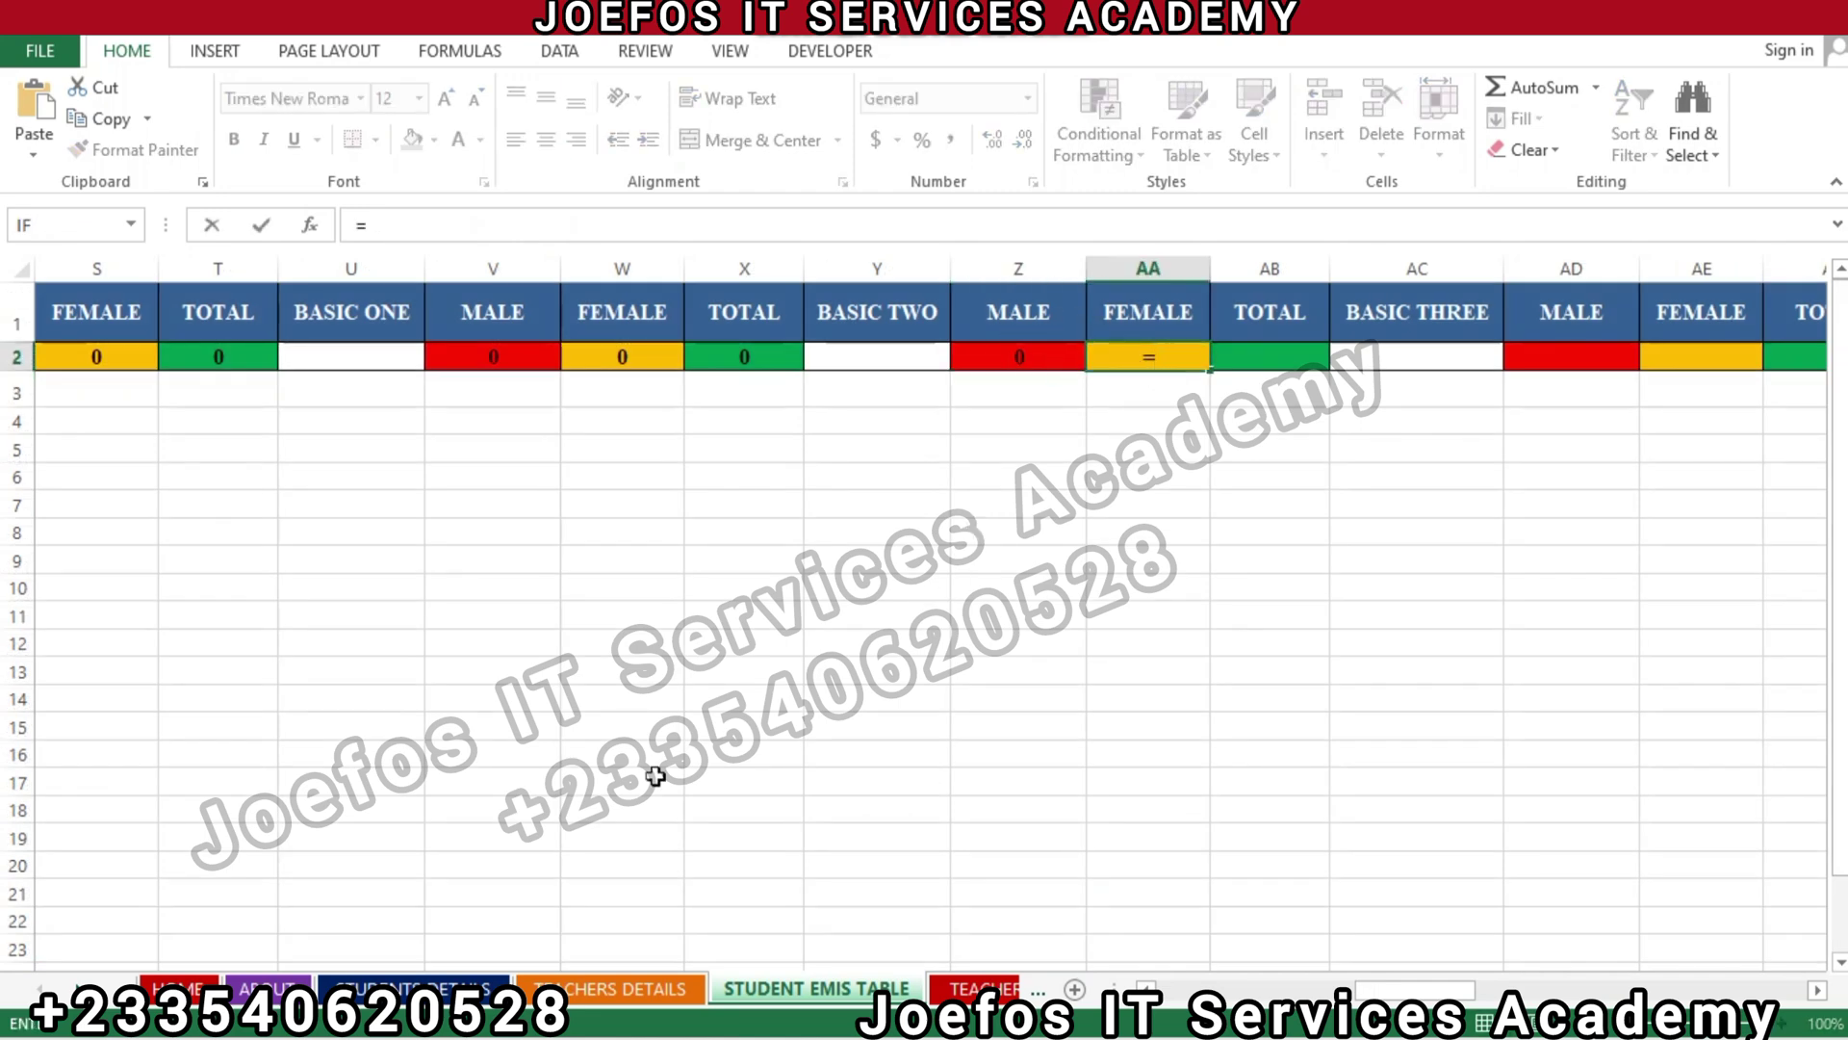
click(414, 989)
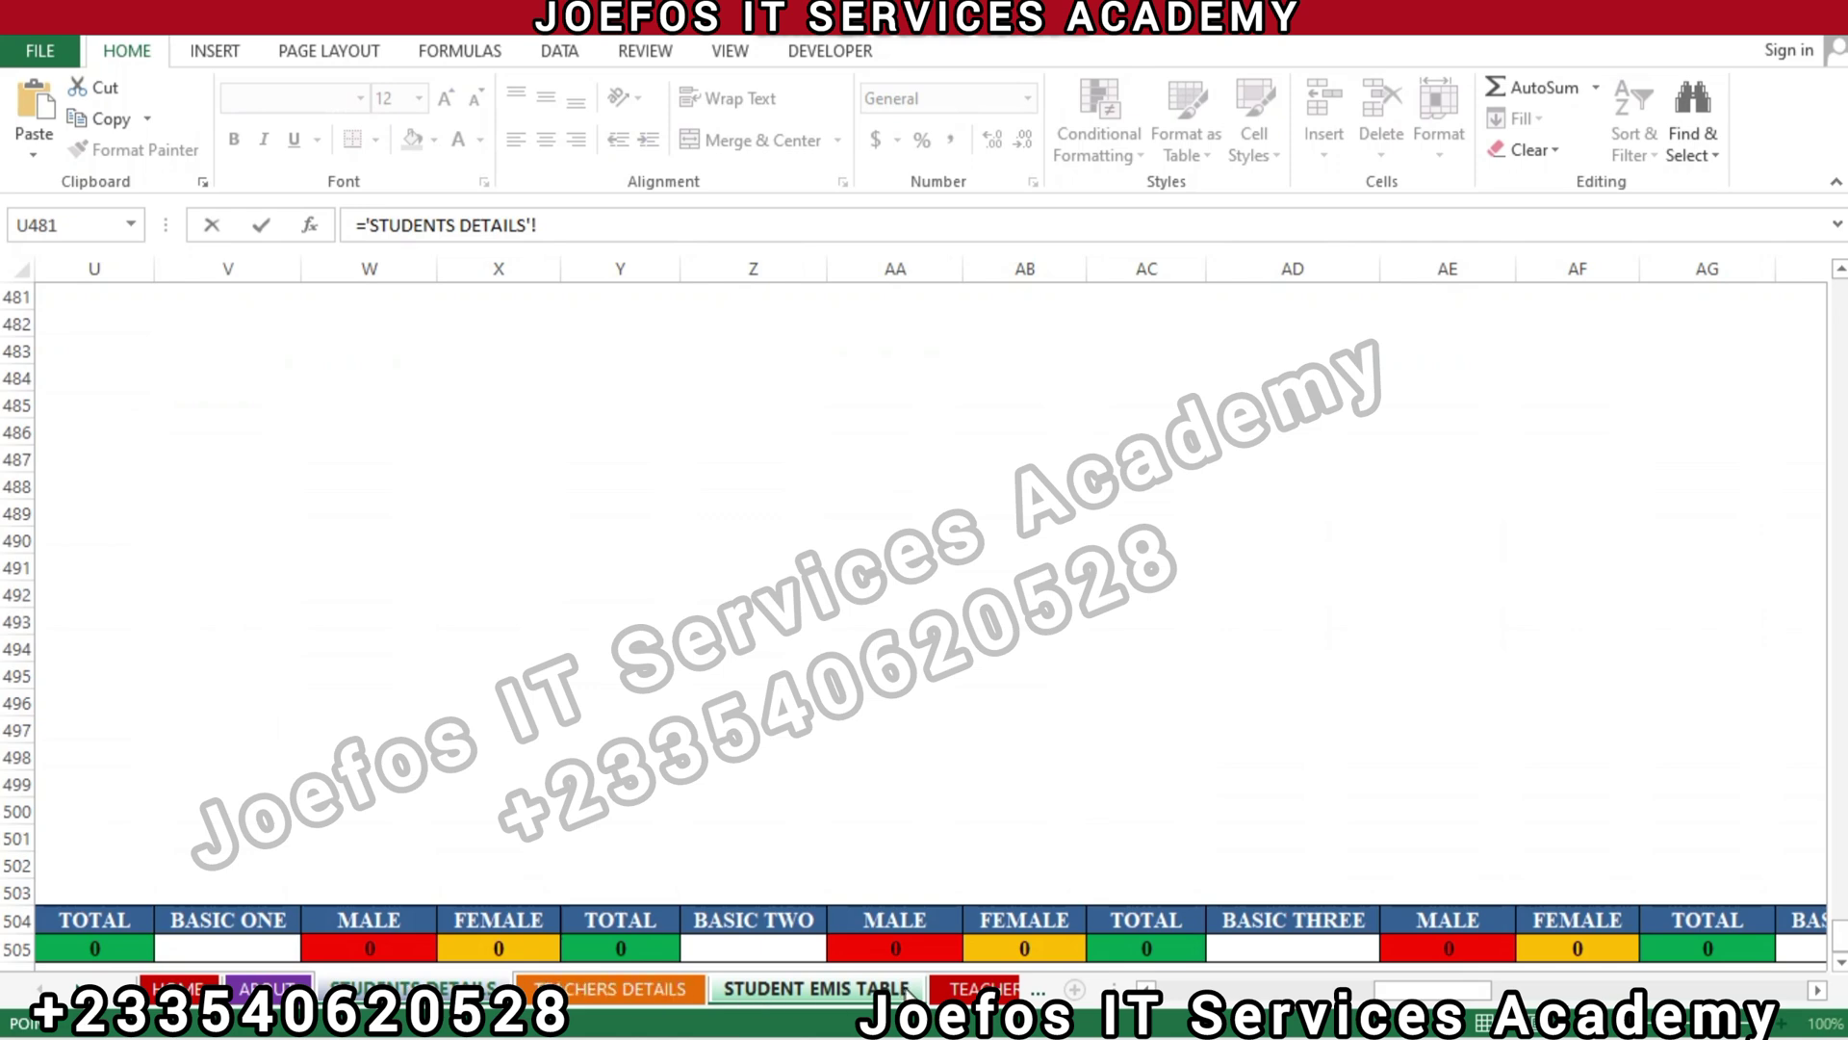
click(1028, 950)
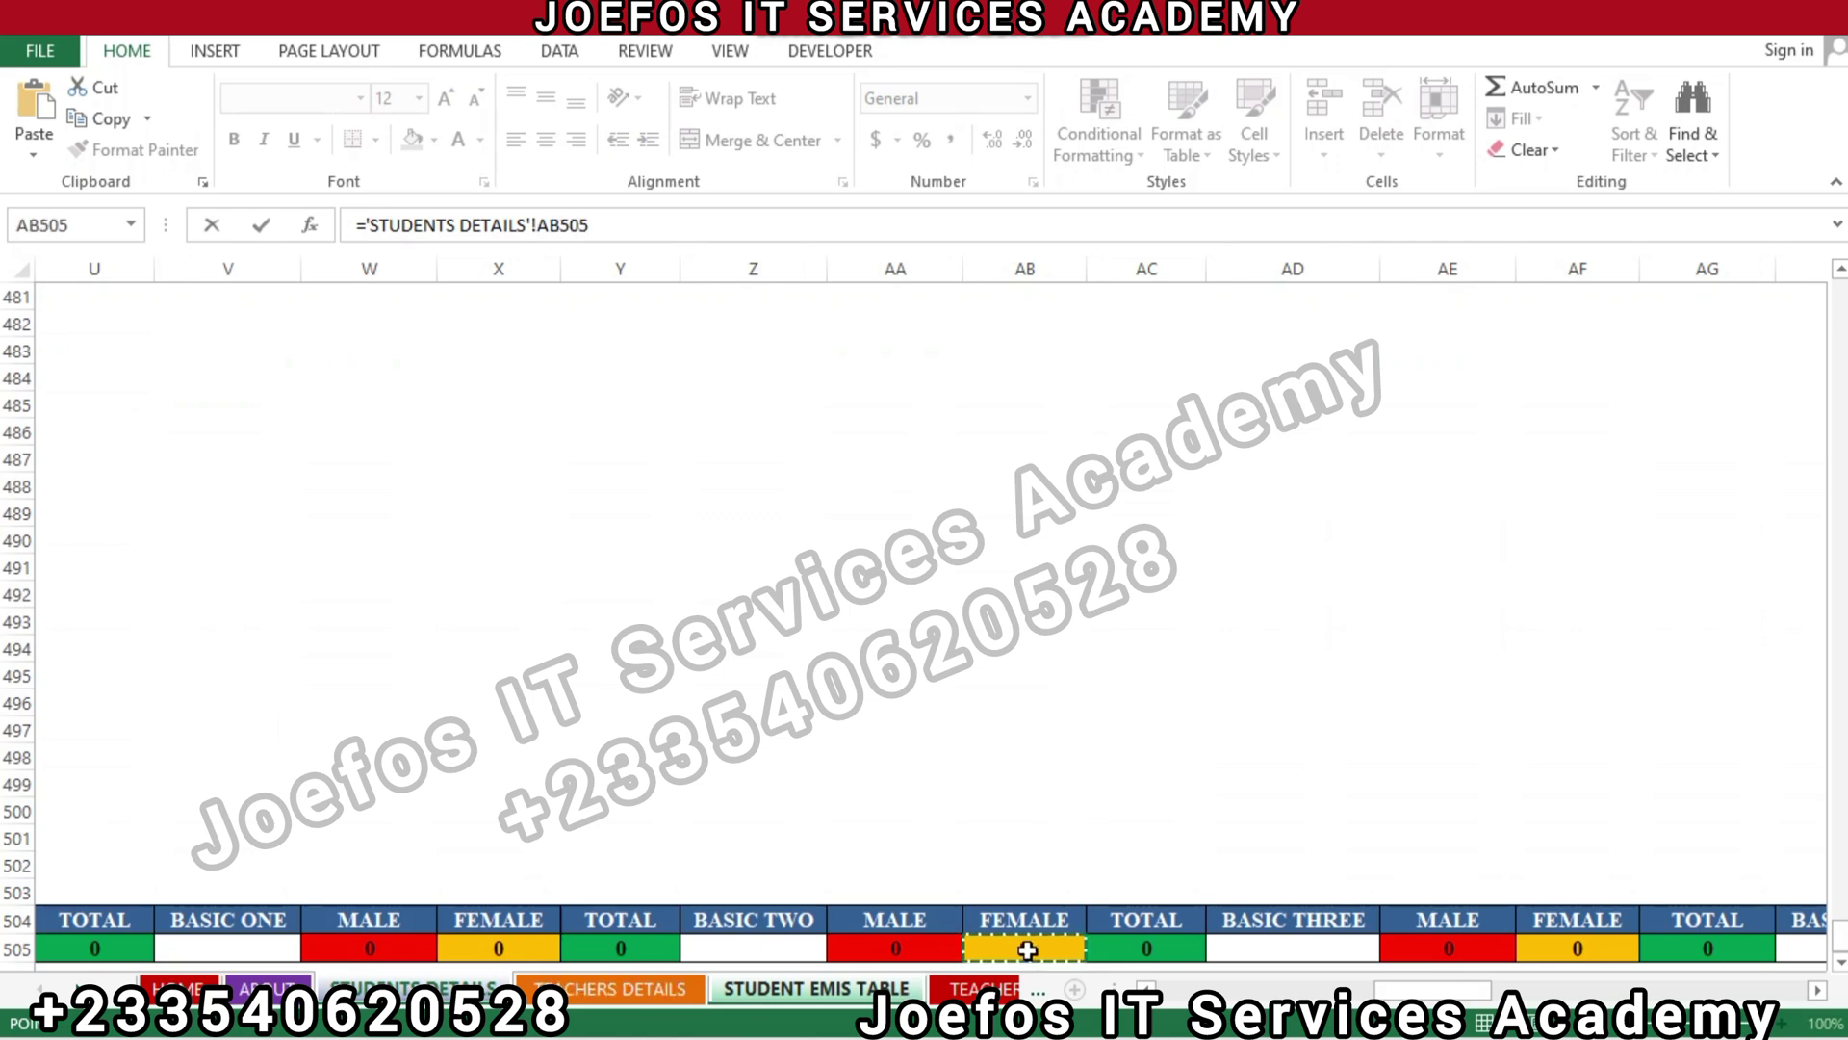
key(Return)
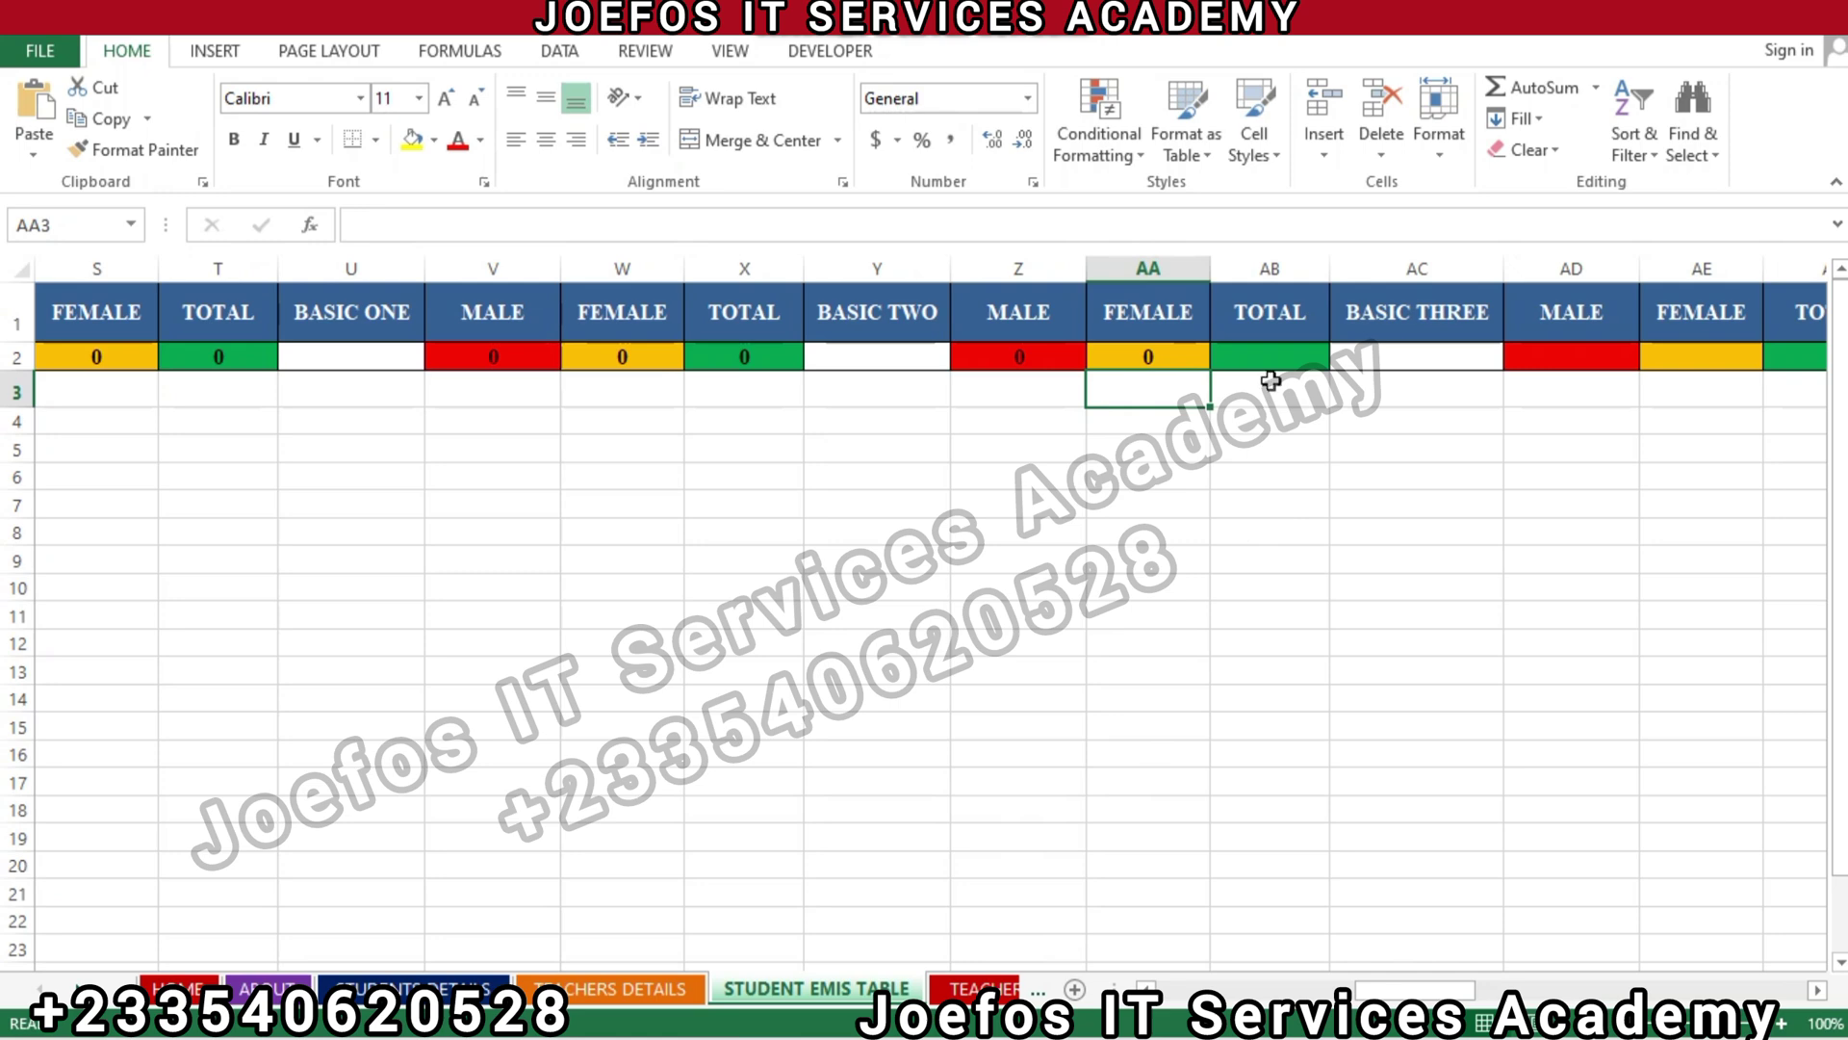
Link BASIC TWO total cell AB2 to 'STUDENTS DETAILS'!AC505
click(1281, 350)
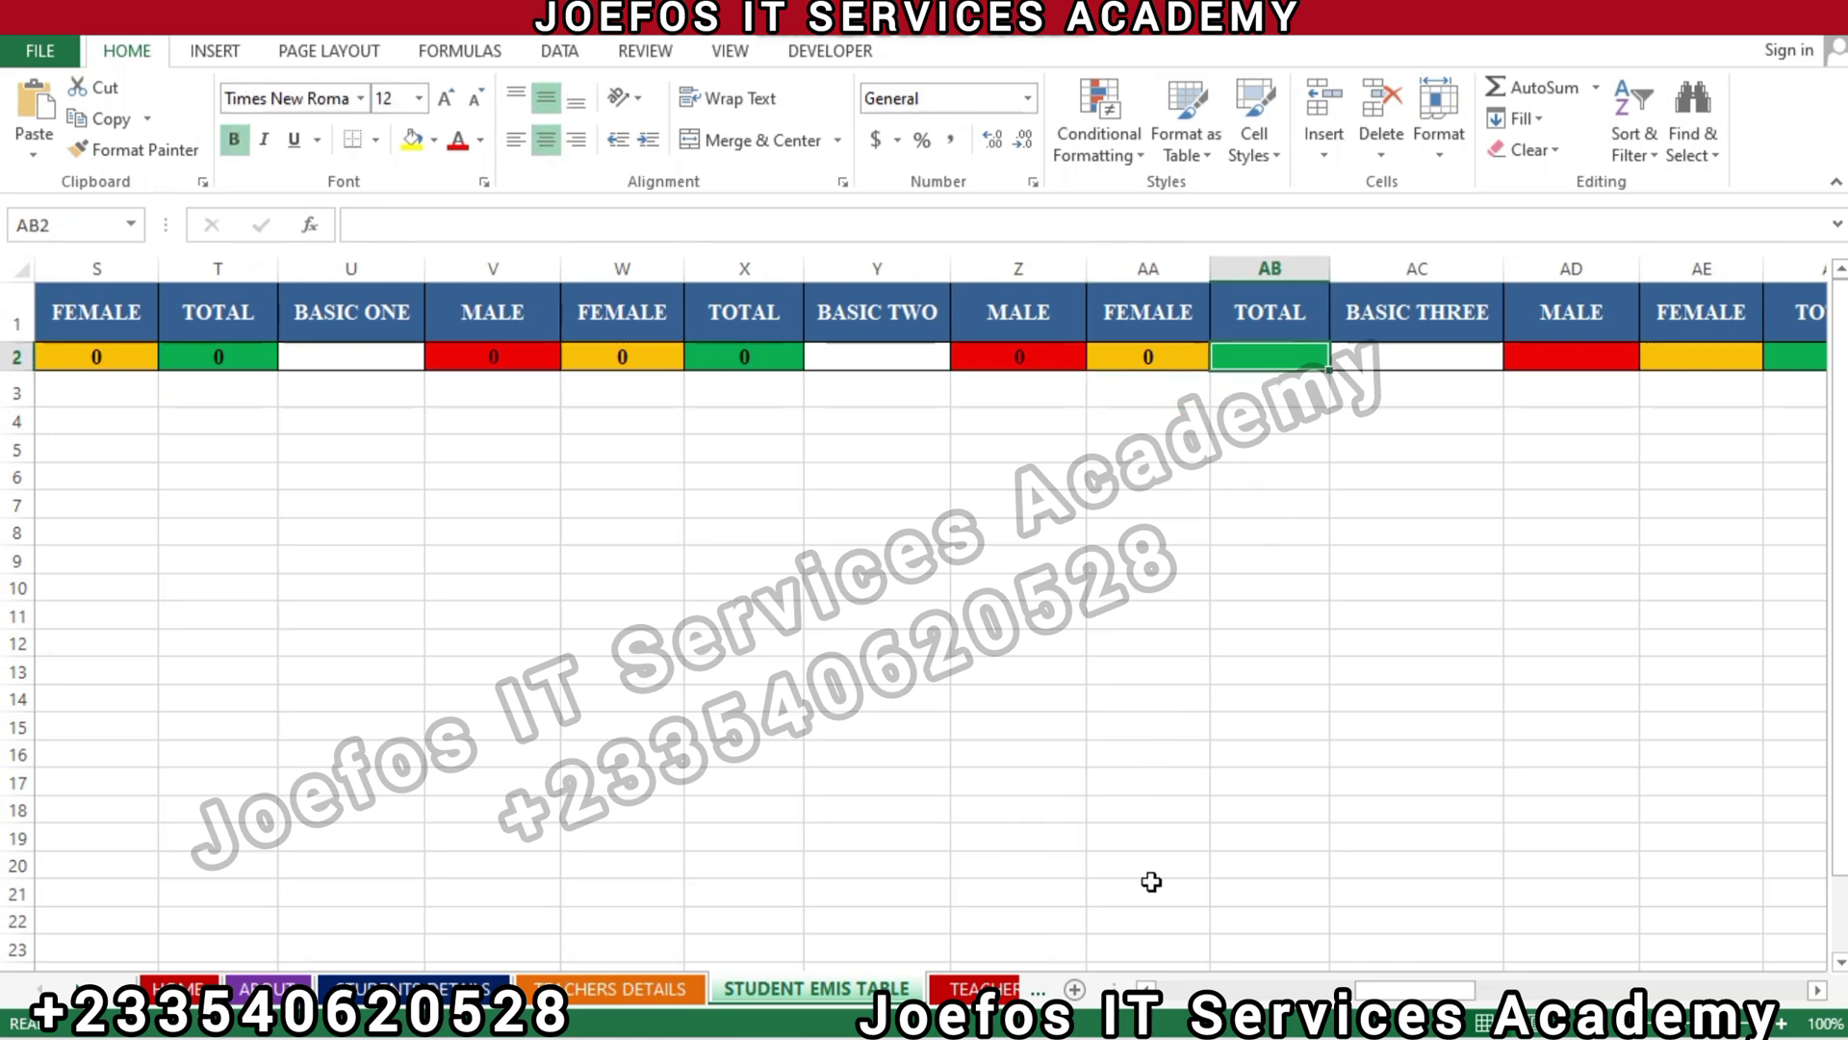
text(=)
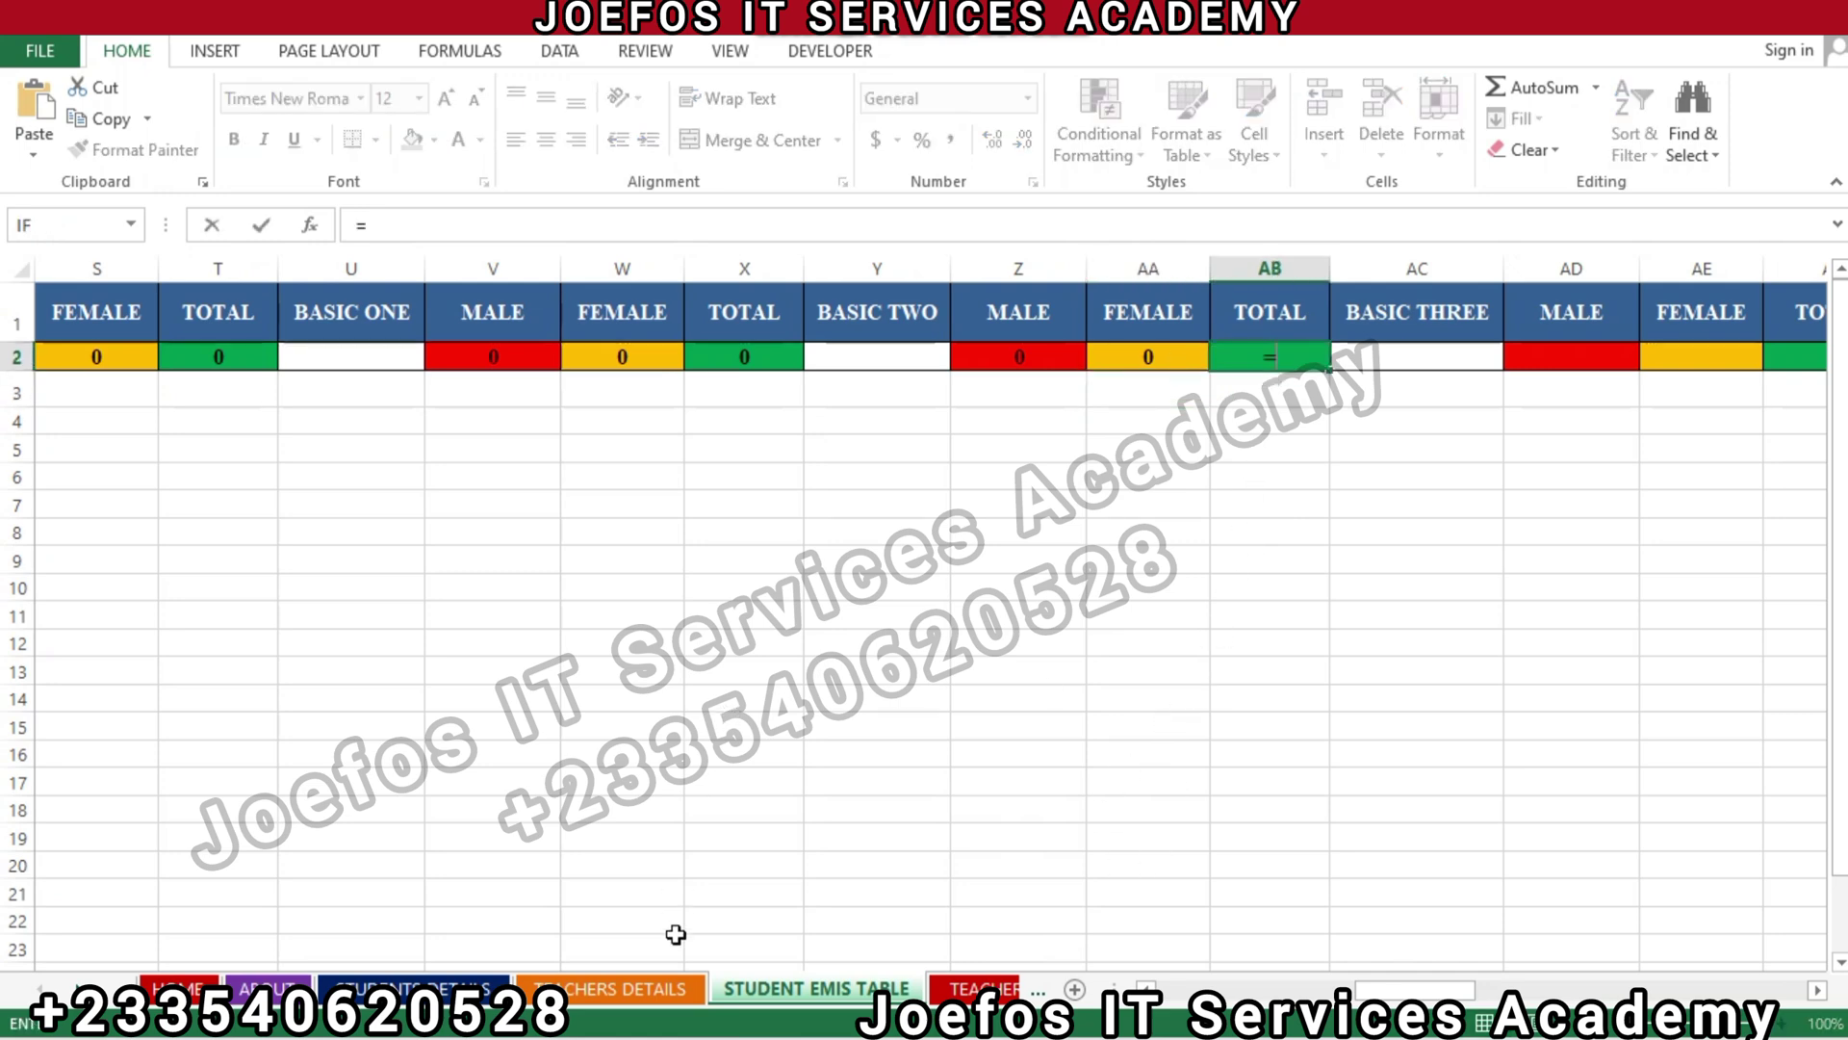
click(442, 989)
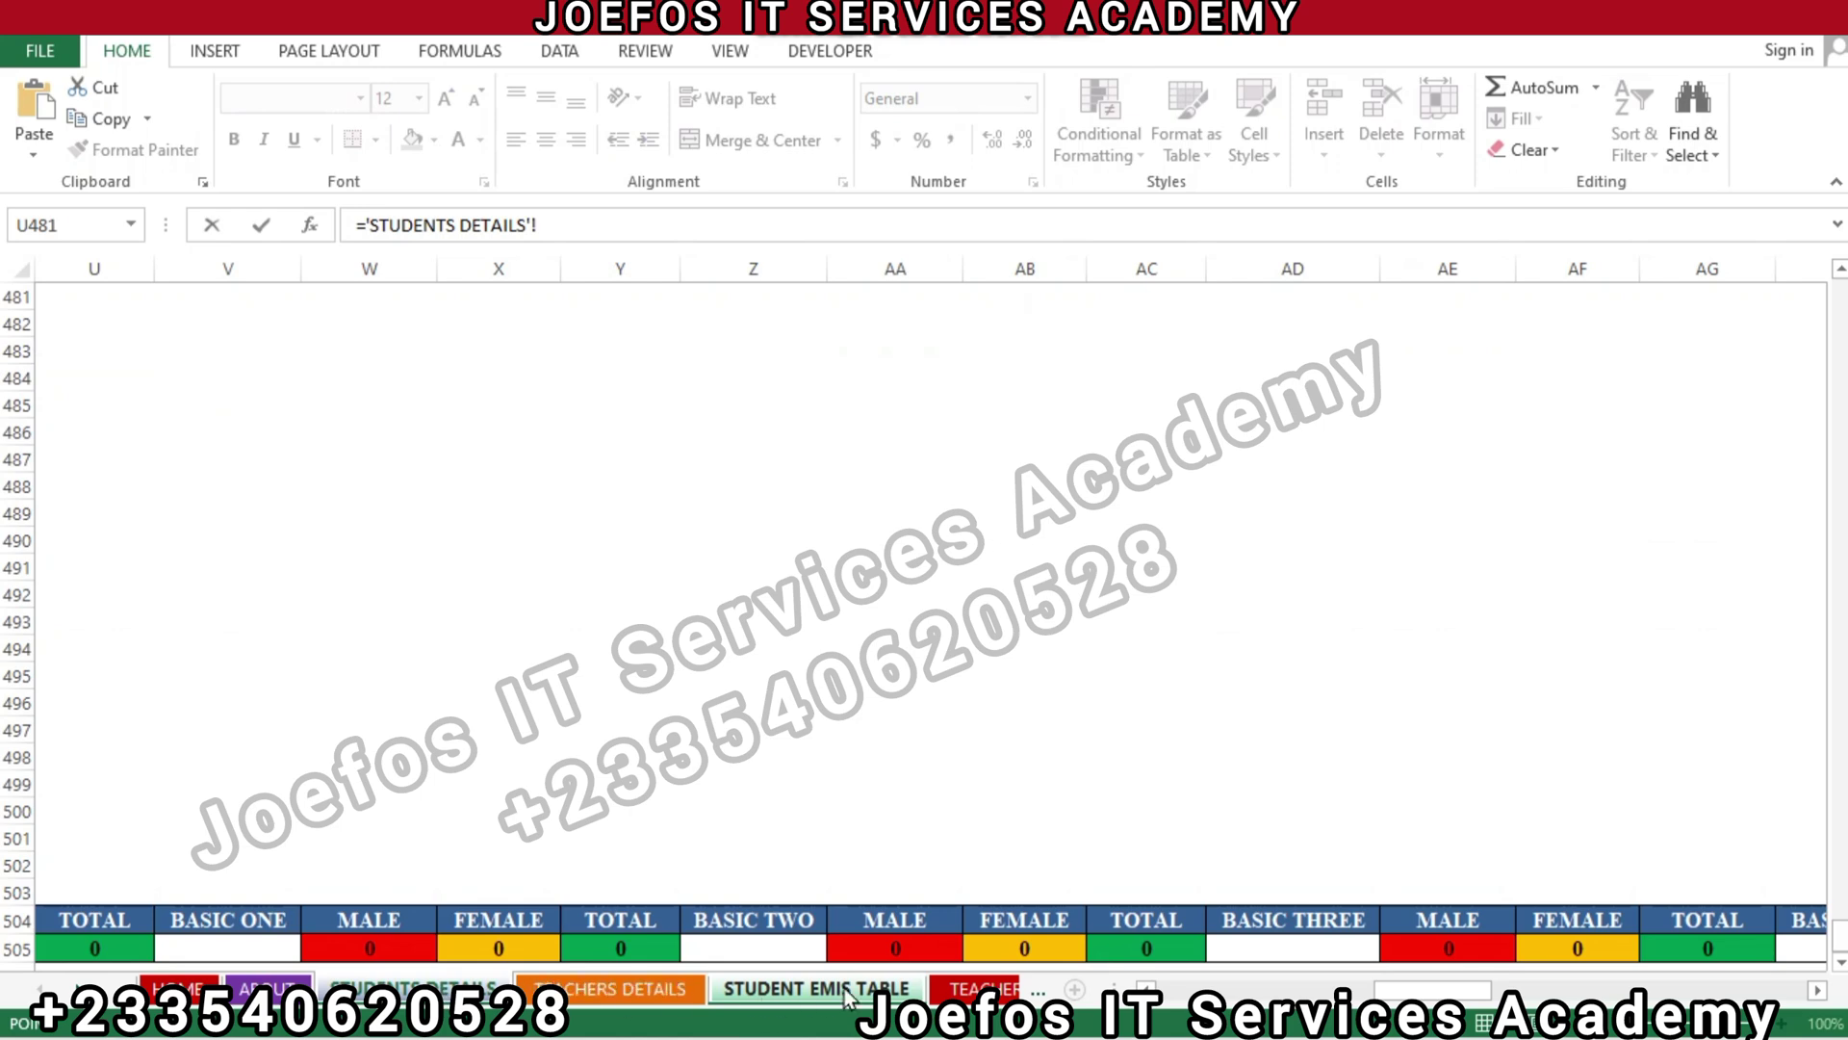
click(1175, 948)
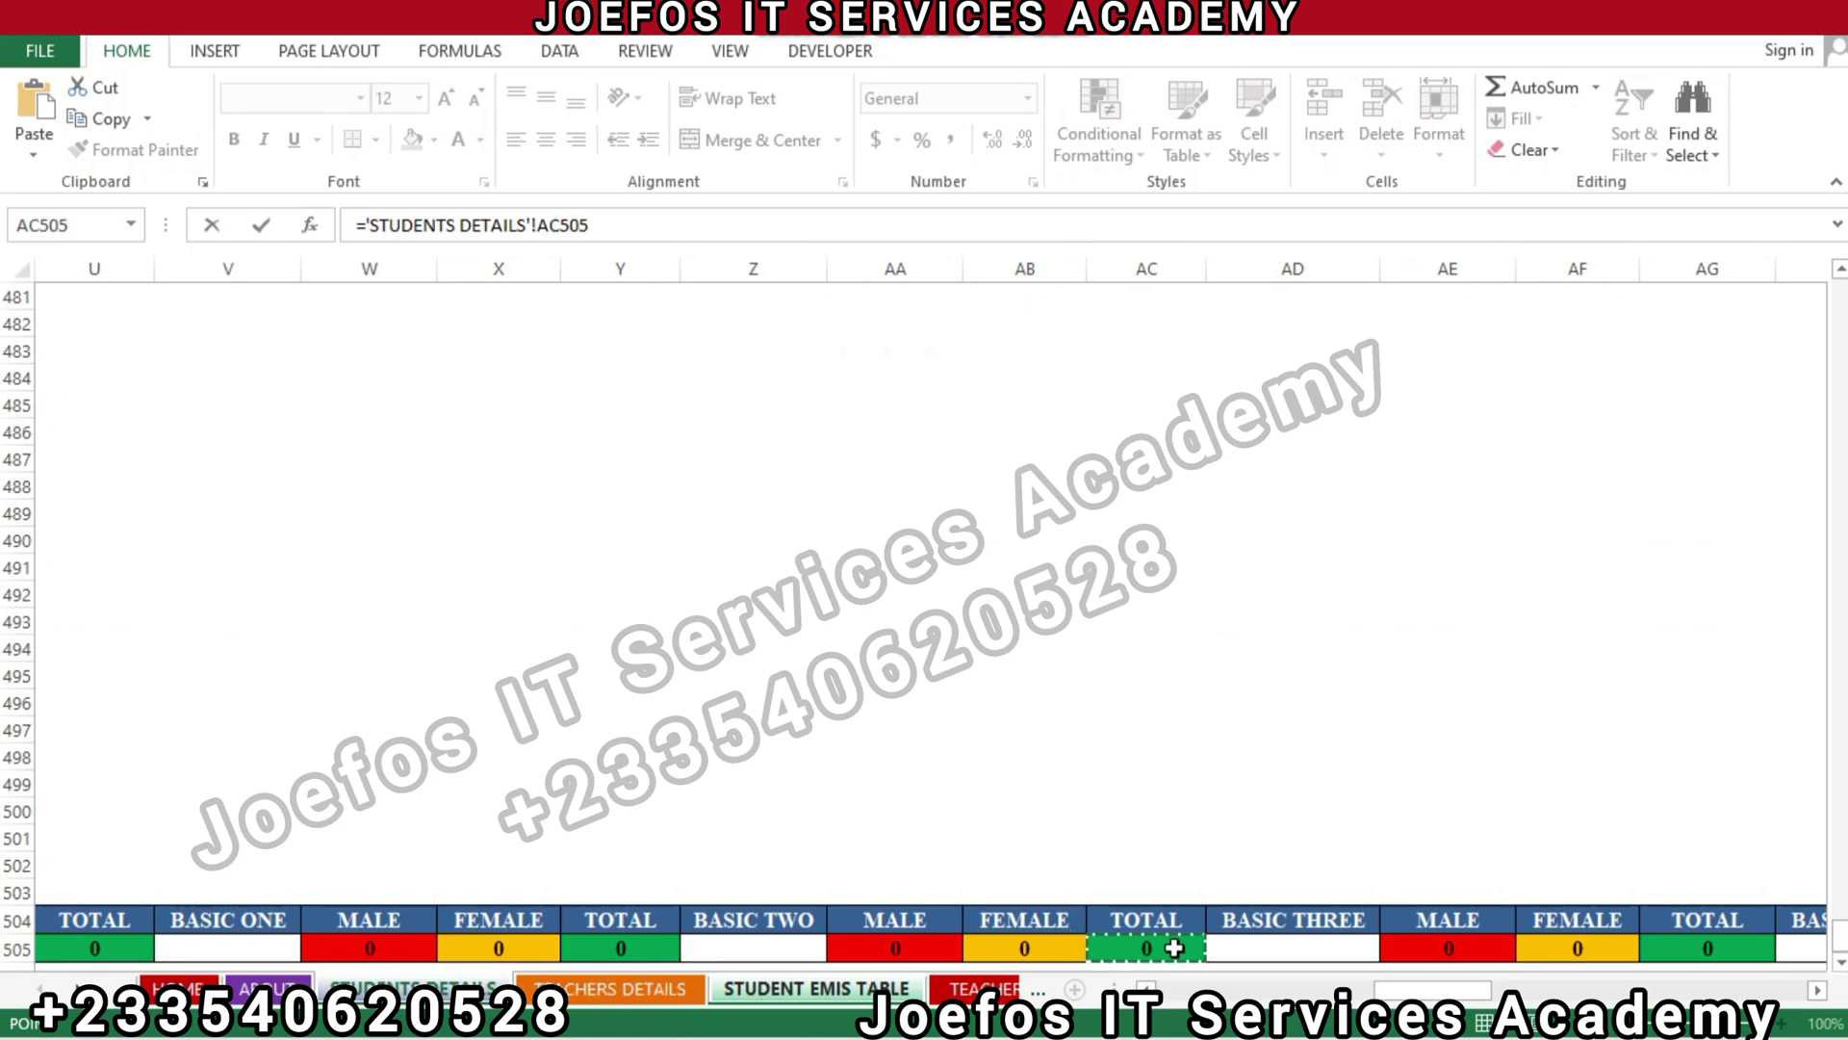
key(Return)
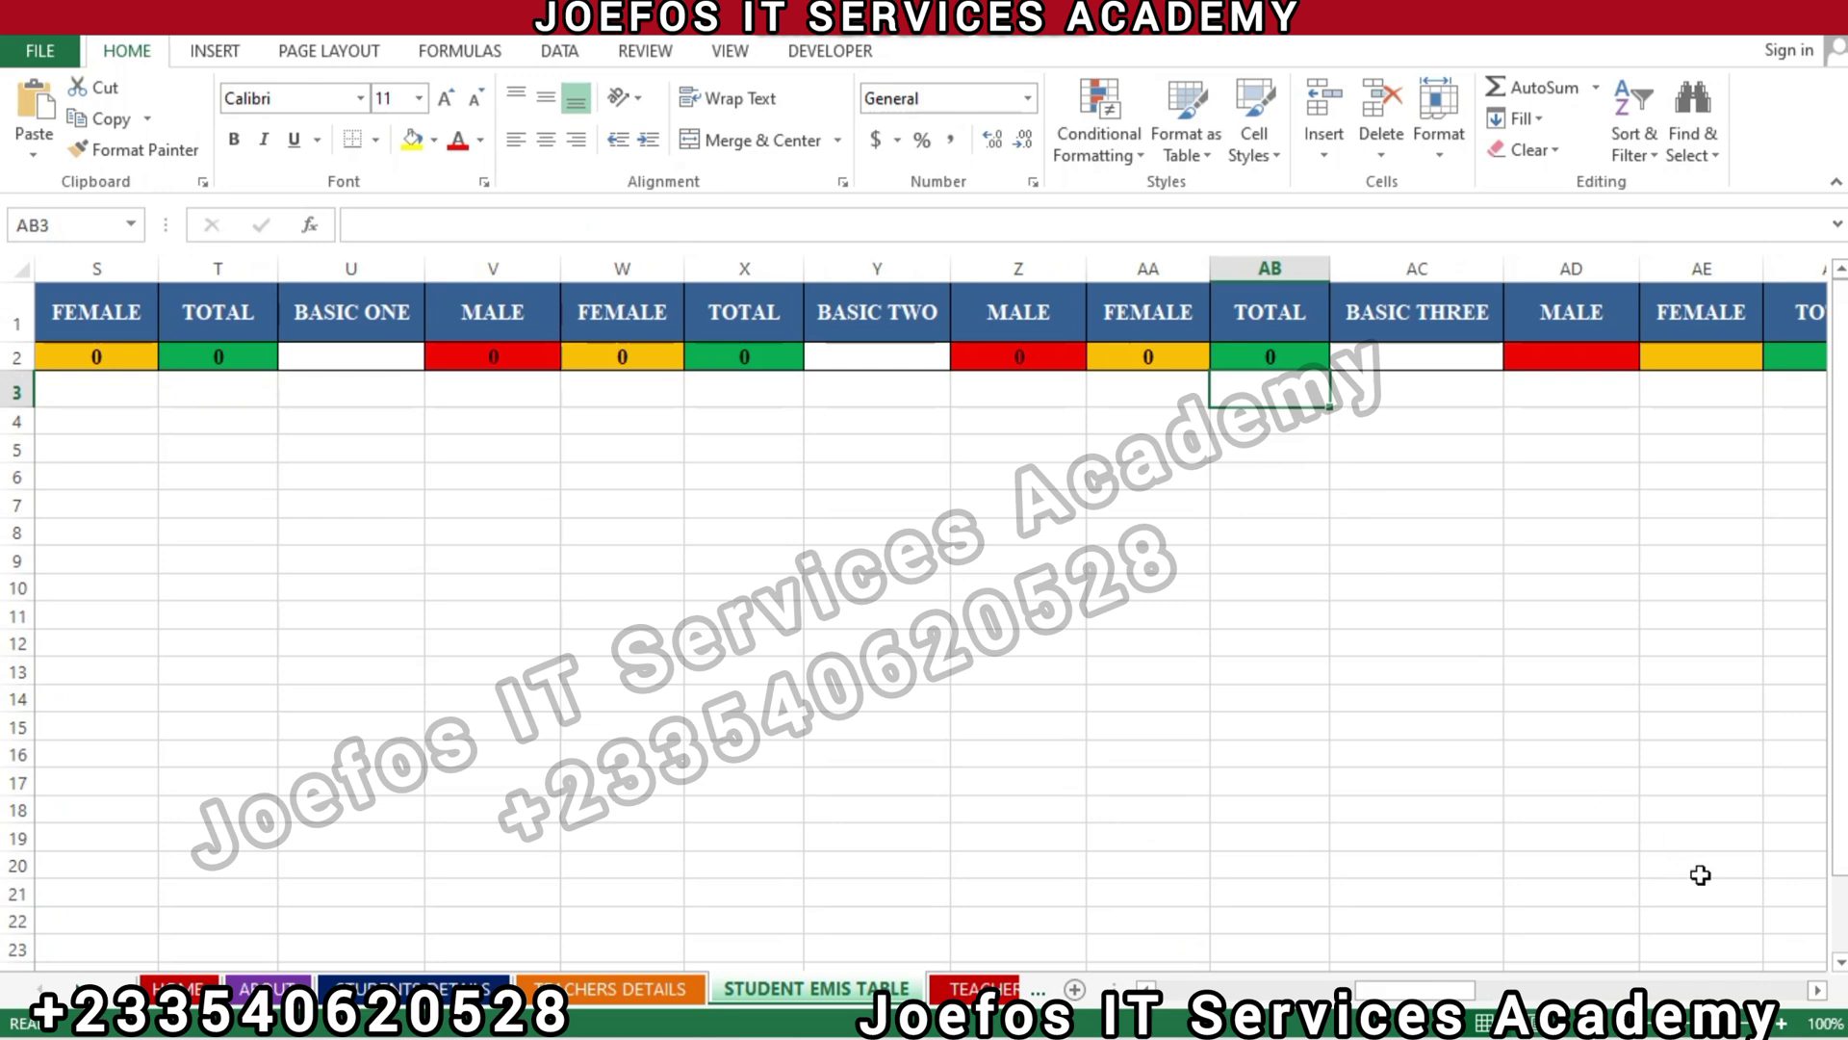
Link BASIC THREE male cell AD2 to 'STUDENTS DETAILS'!AE505
scroll(1817, 996, right, 7)
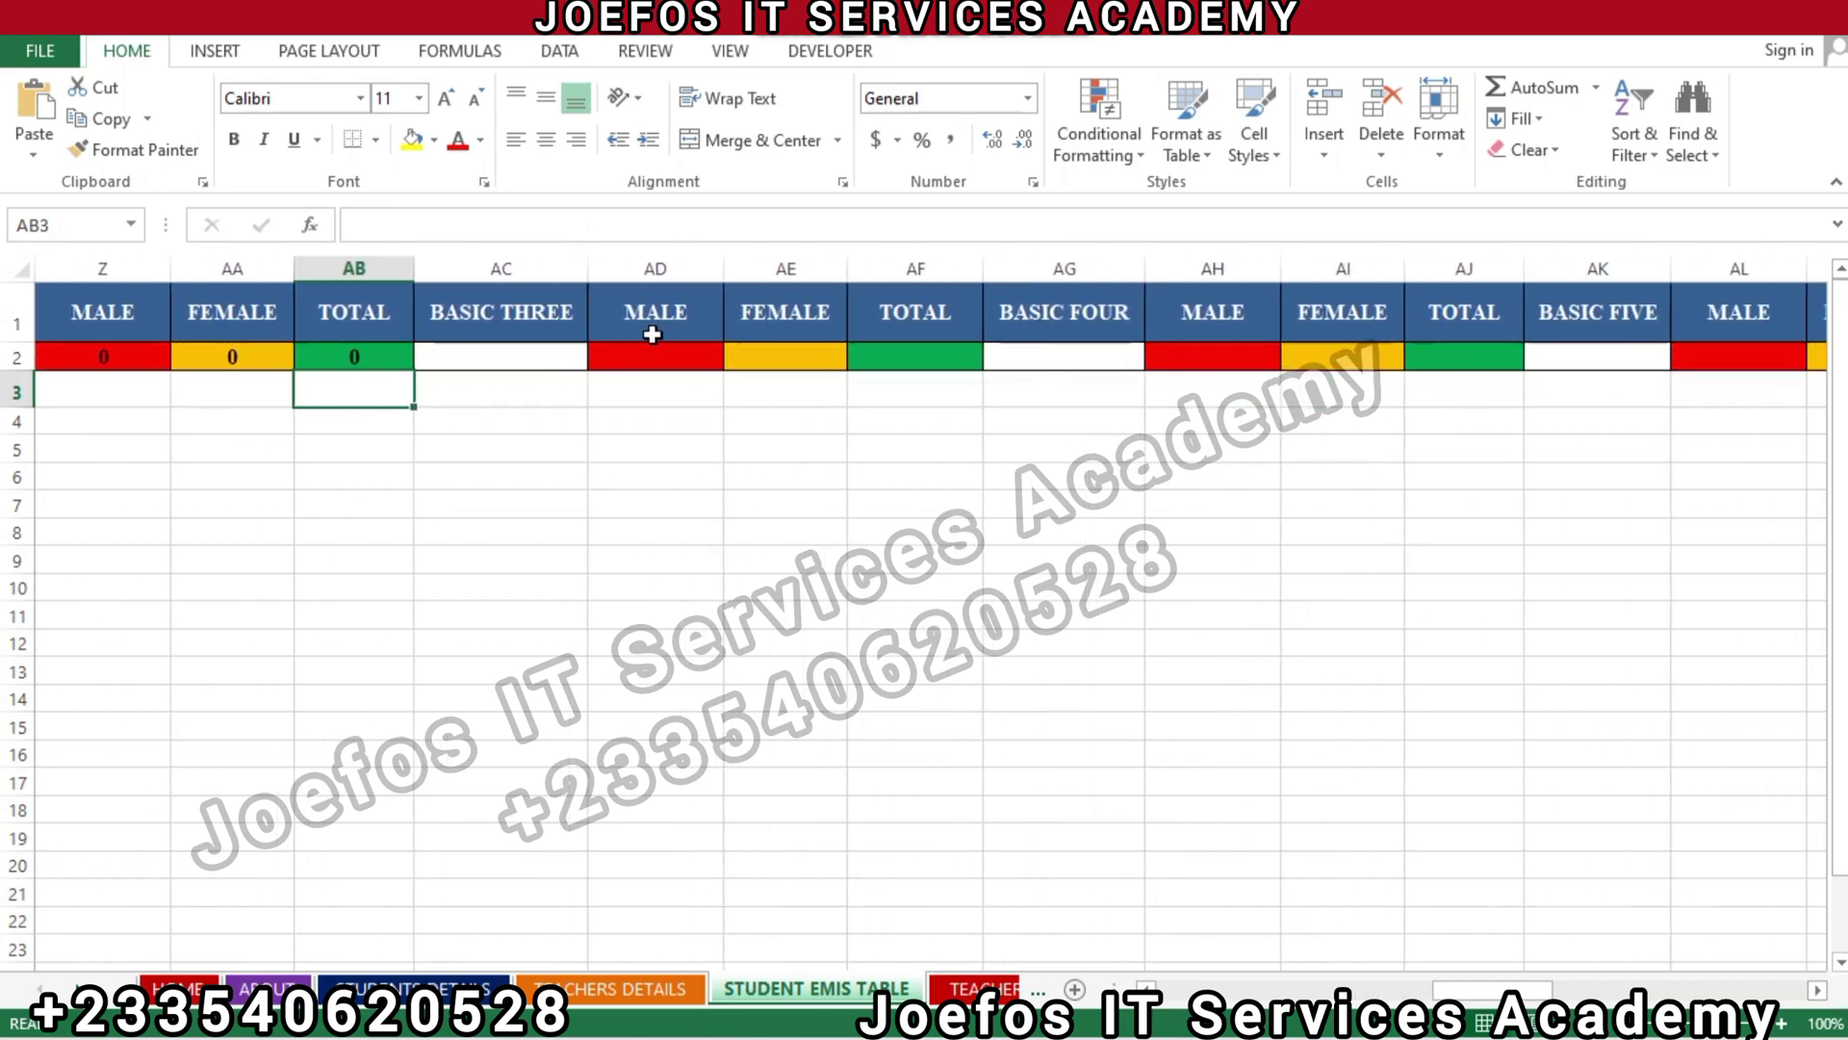
click(623, 351)
text(=)
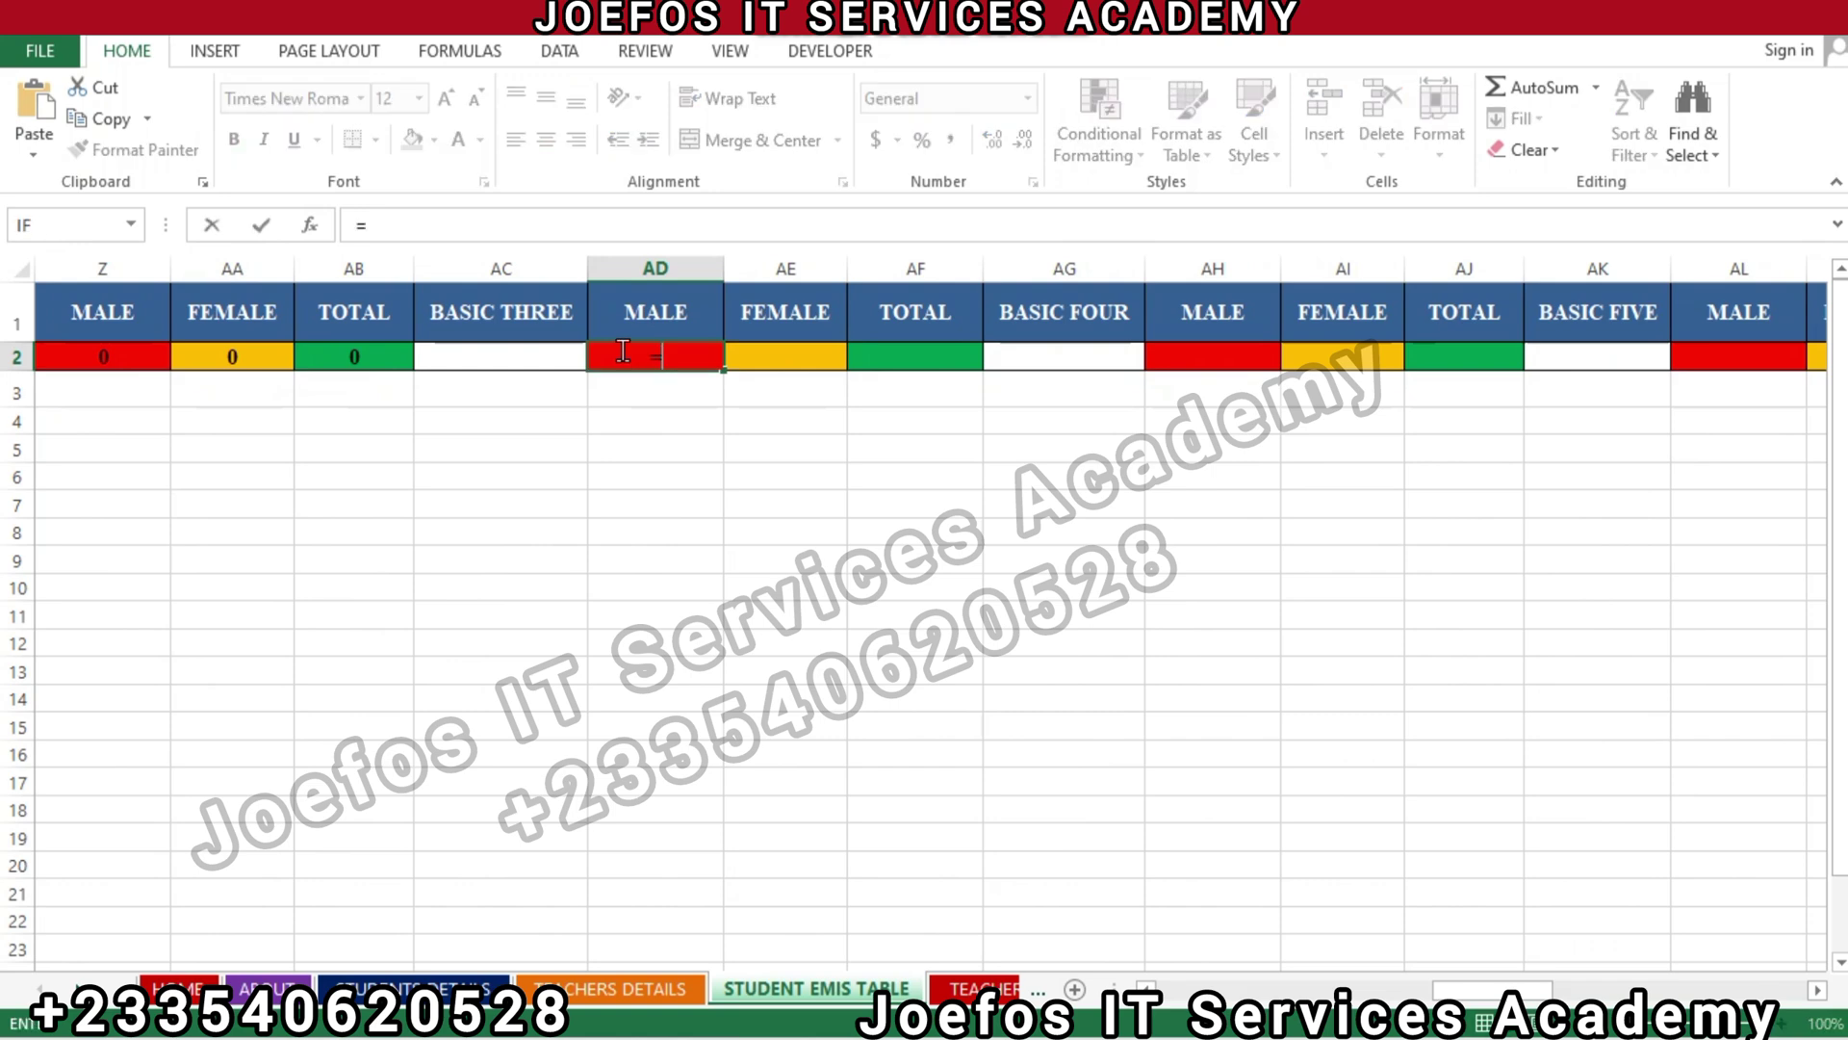
click(443, 989)
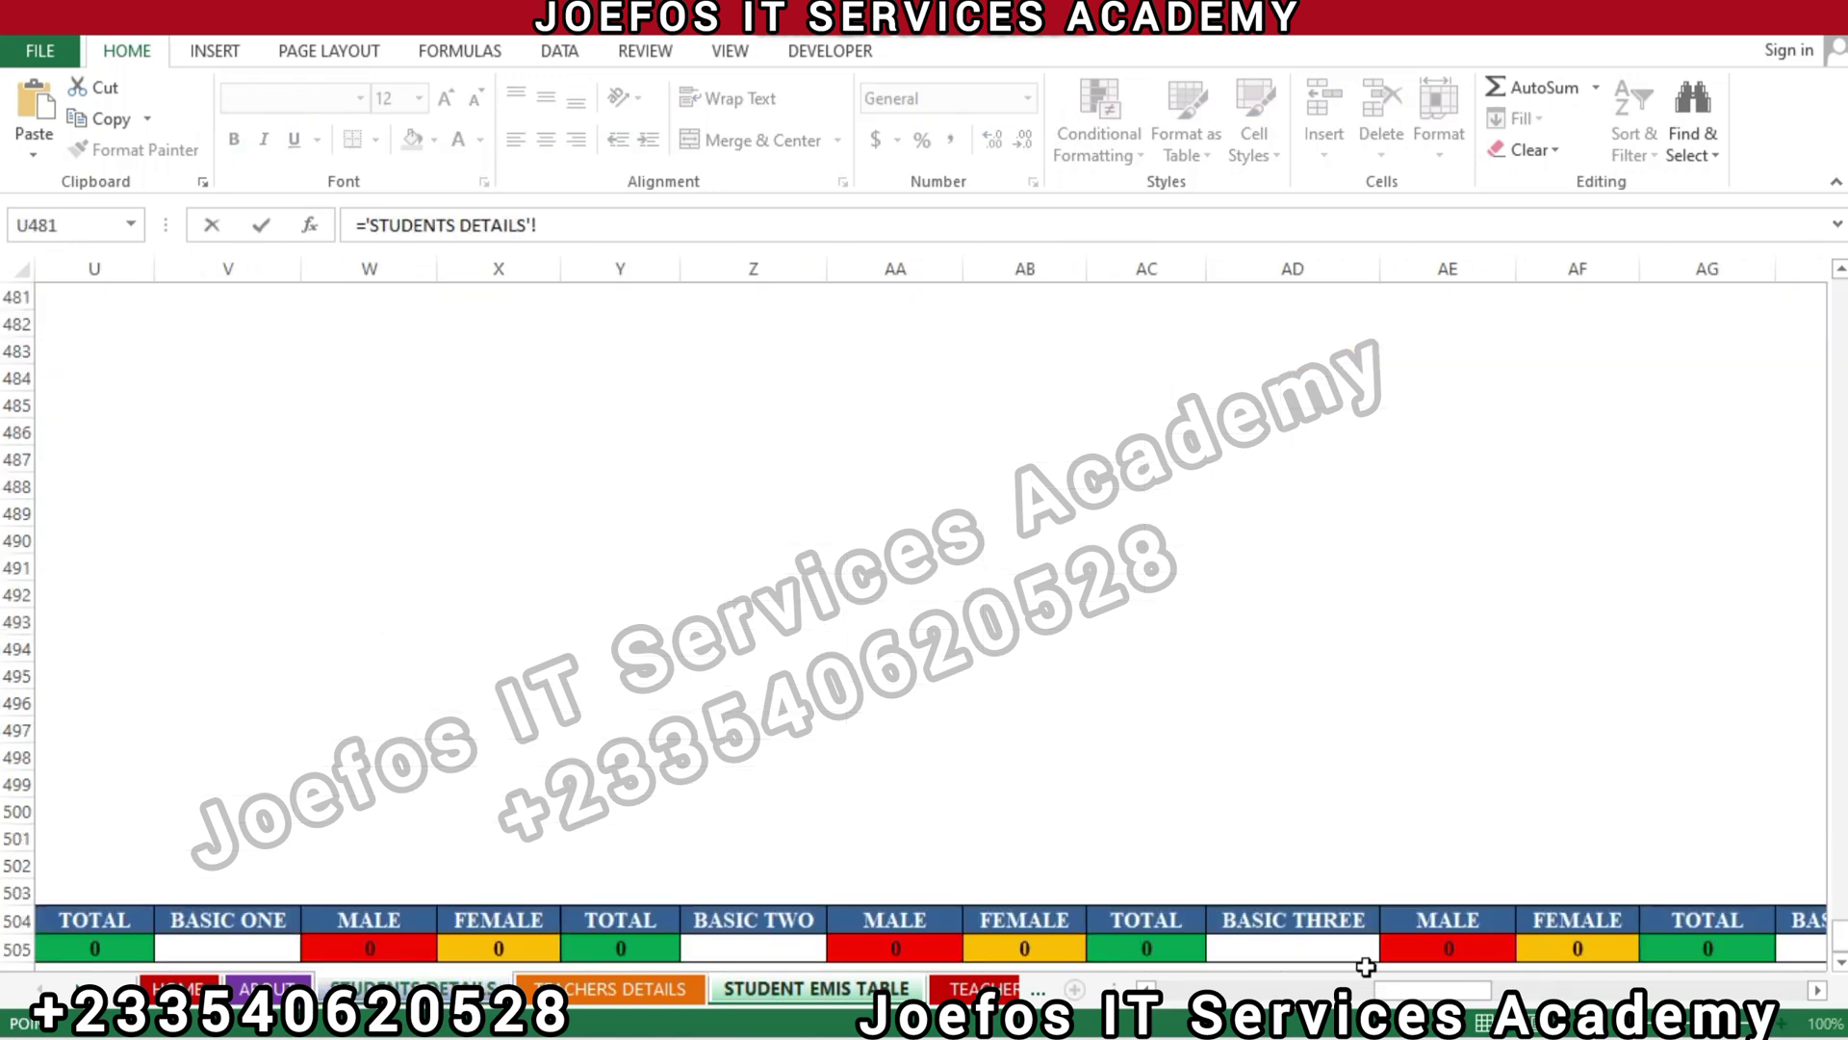
click(1454, 960)
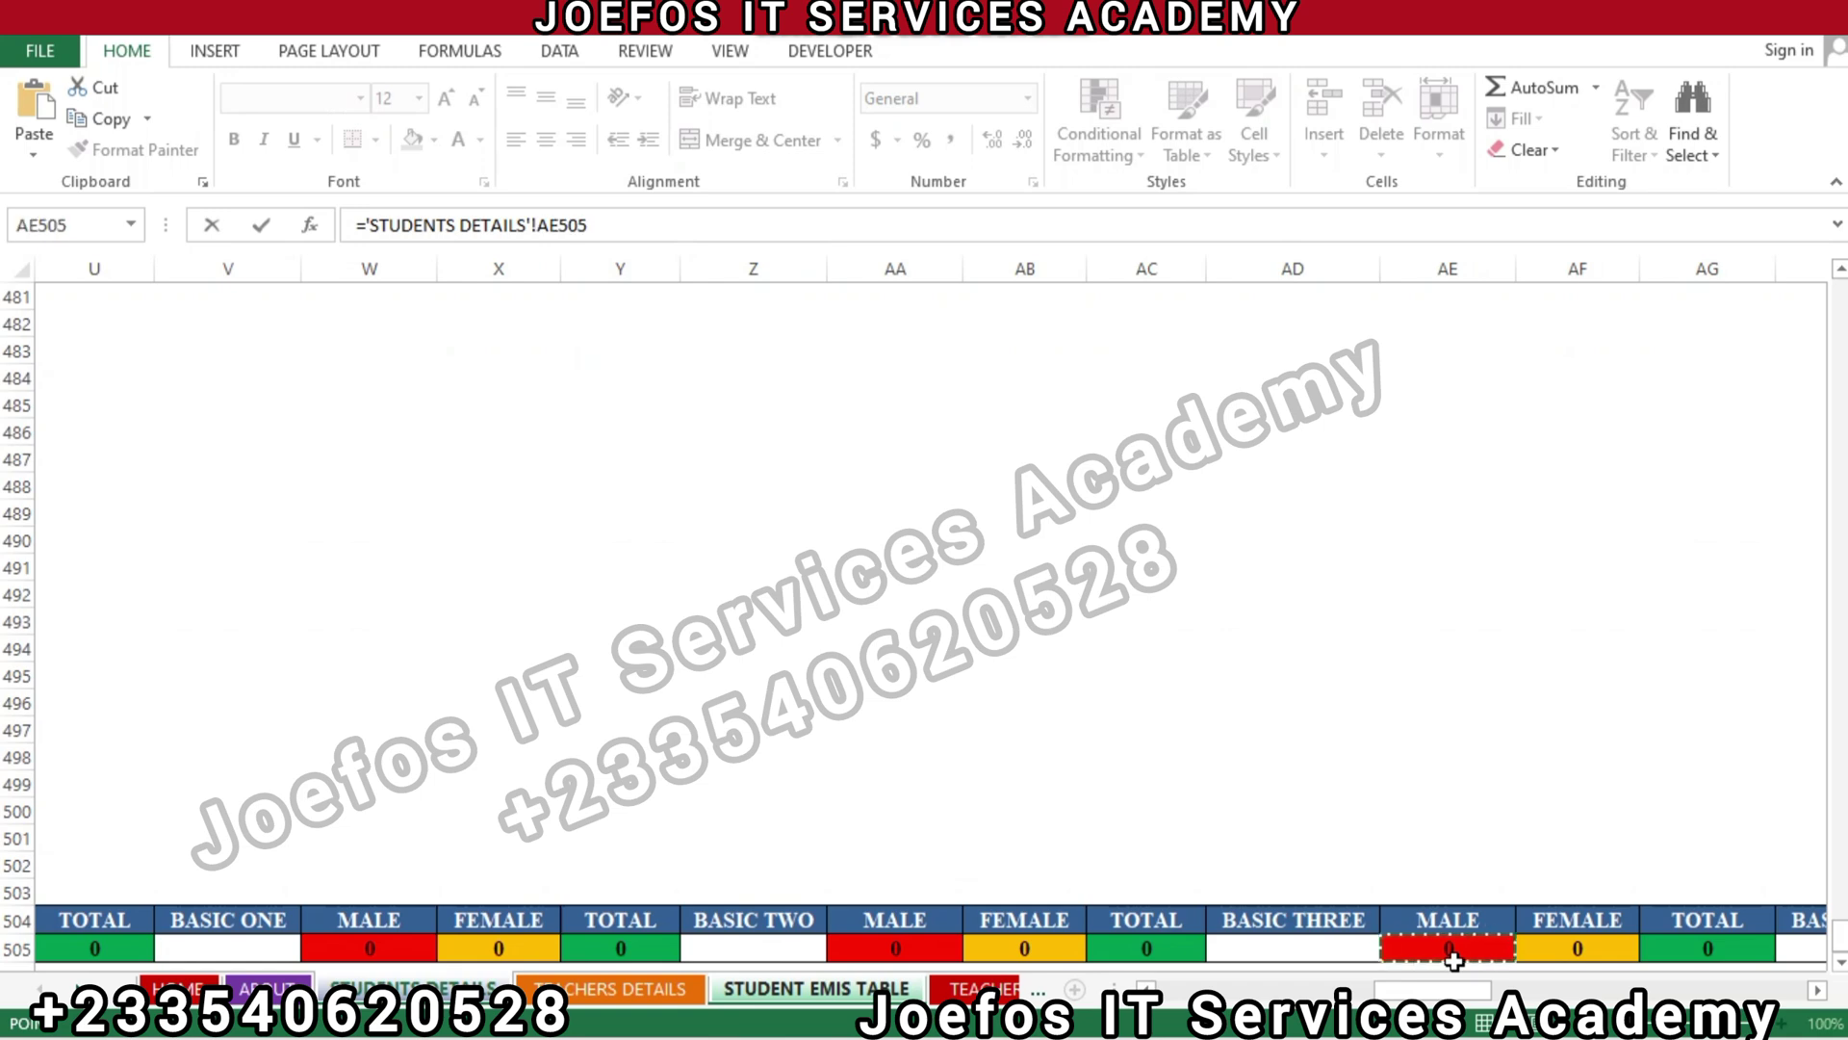
key(Return)
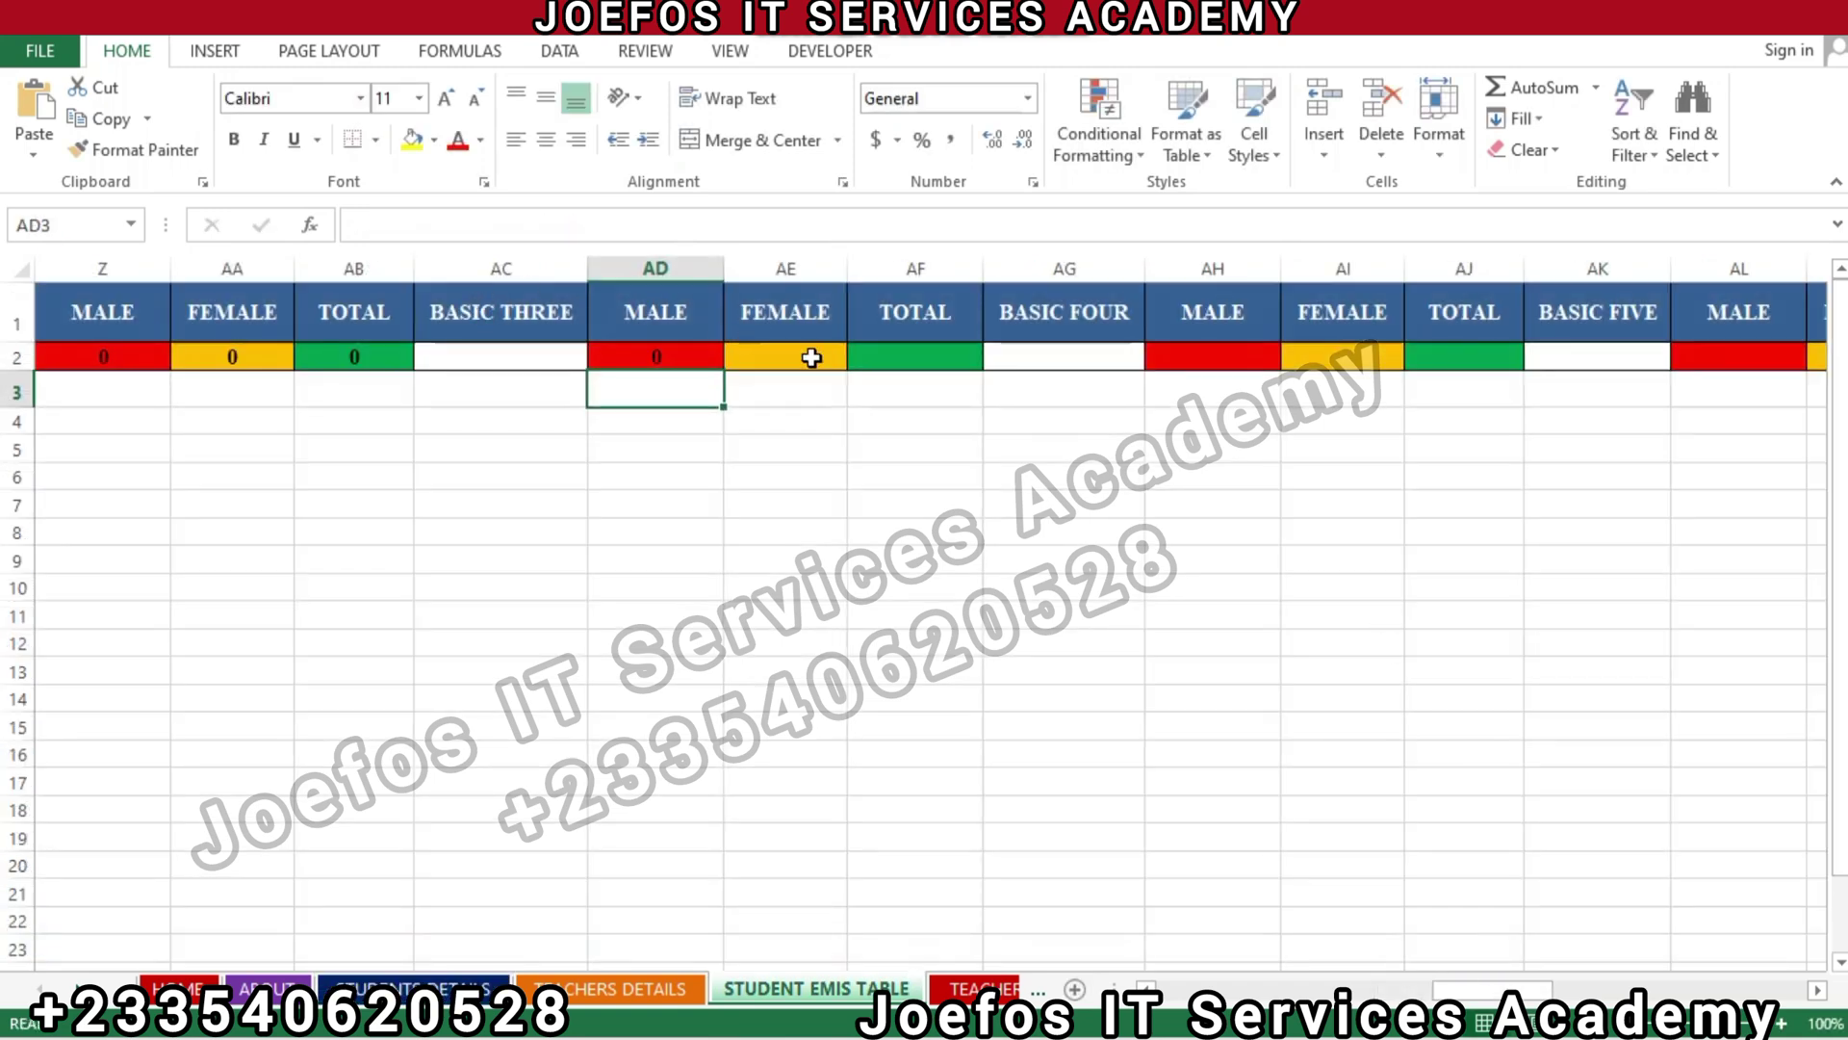
Link BASIC THREE female cell AE2 to 'STUDENTS DETAILS'!AF505
click(816, 362)
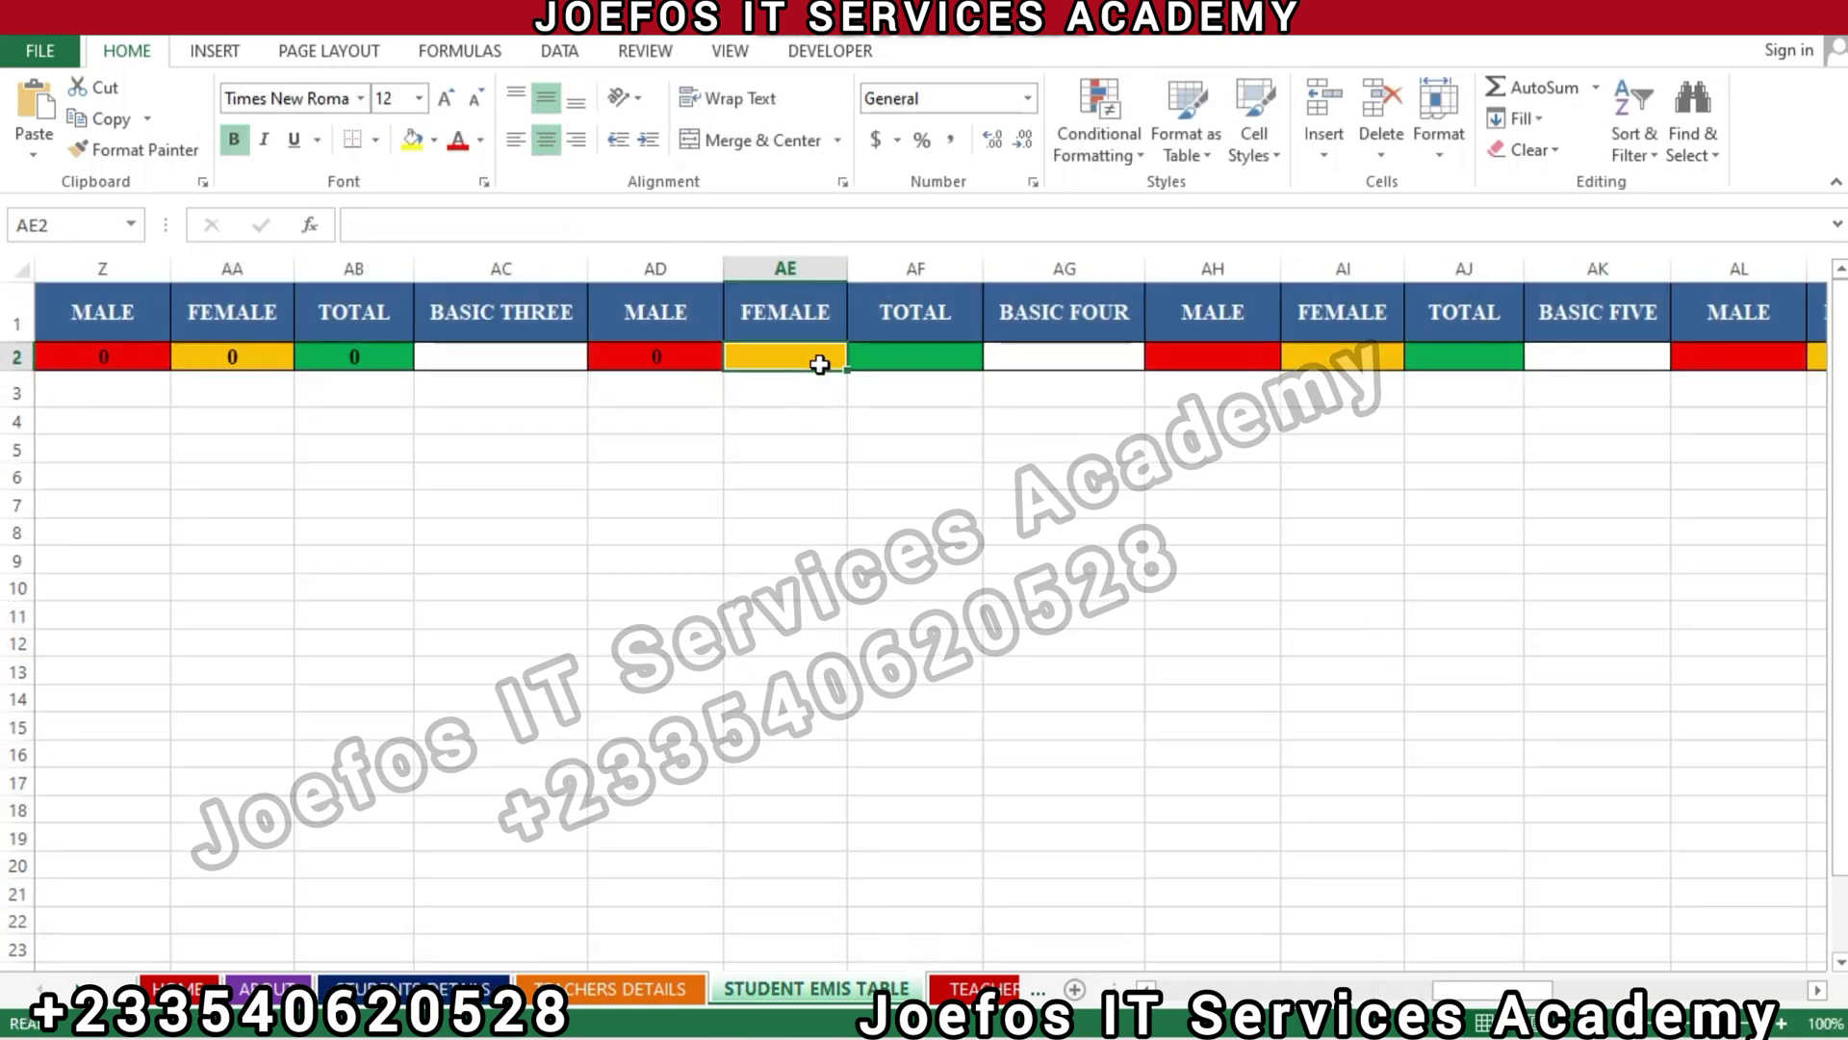
text(=)
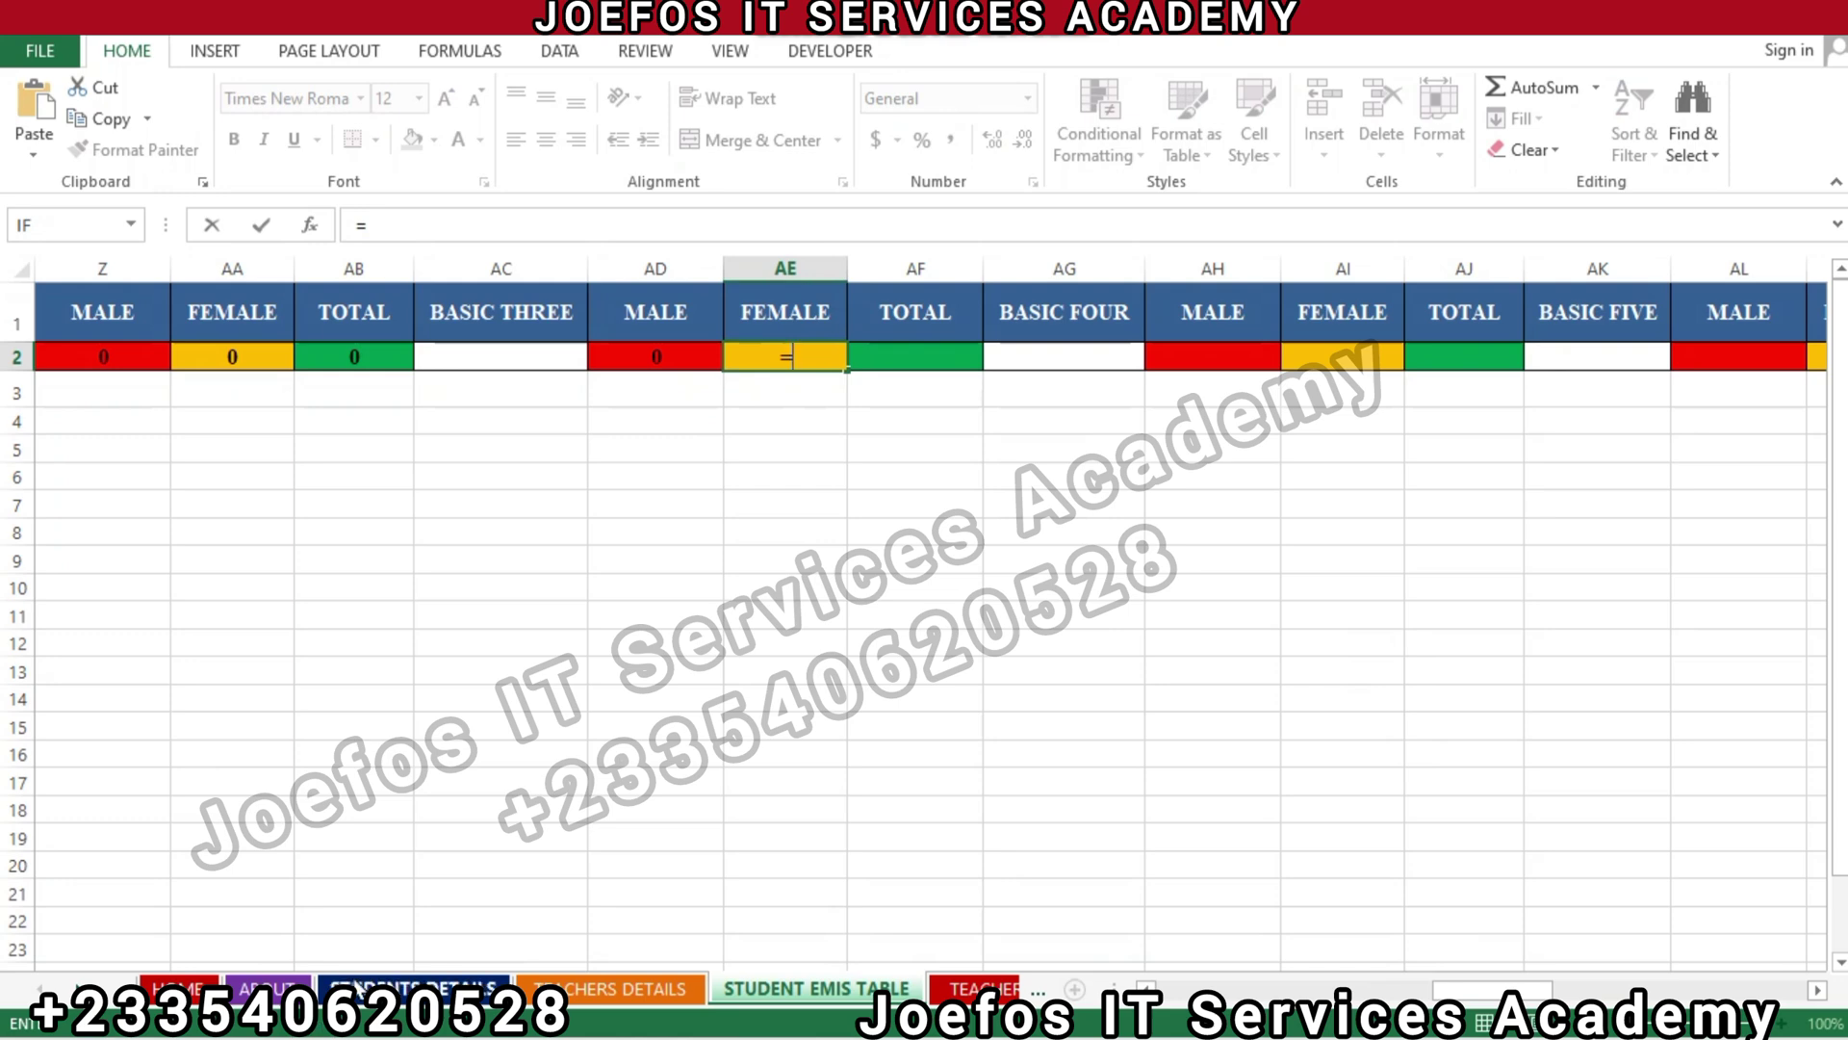
click(414, 988)
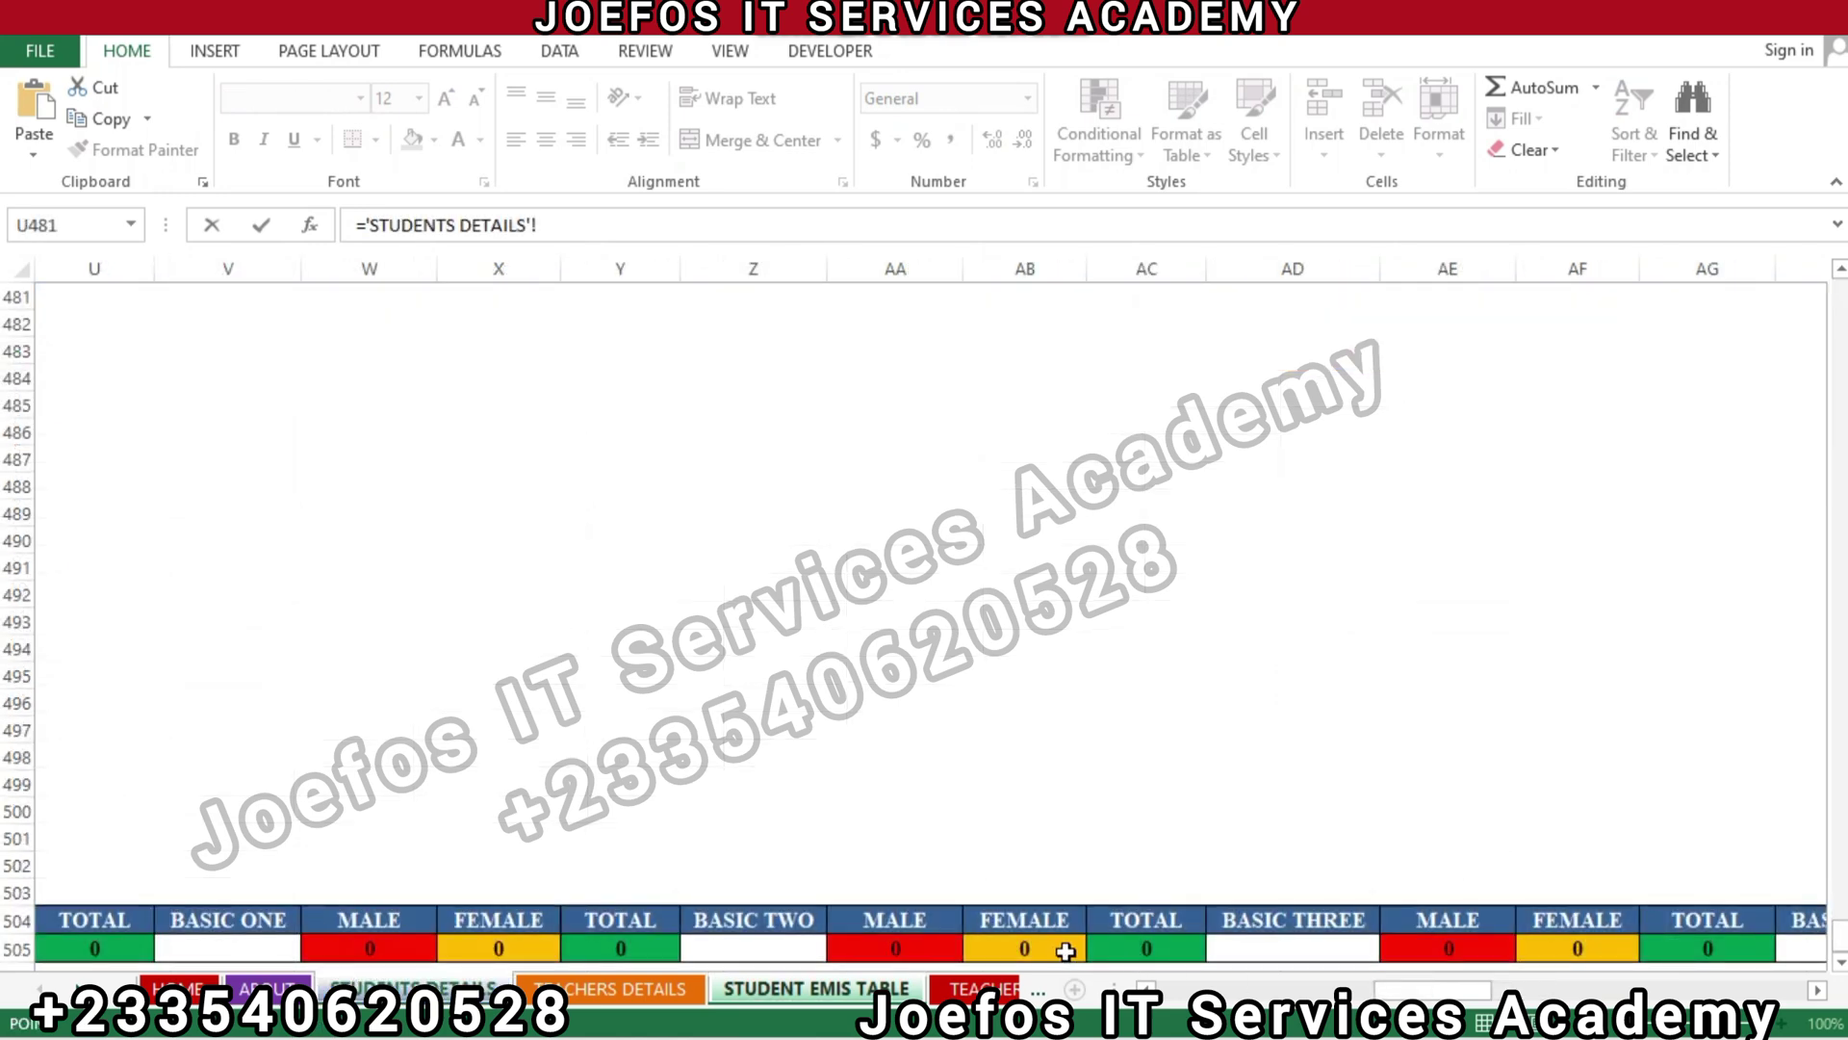
click(1601, 945)
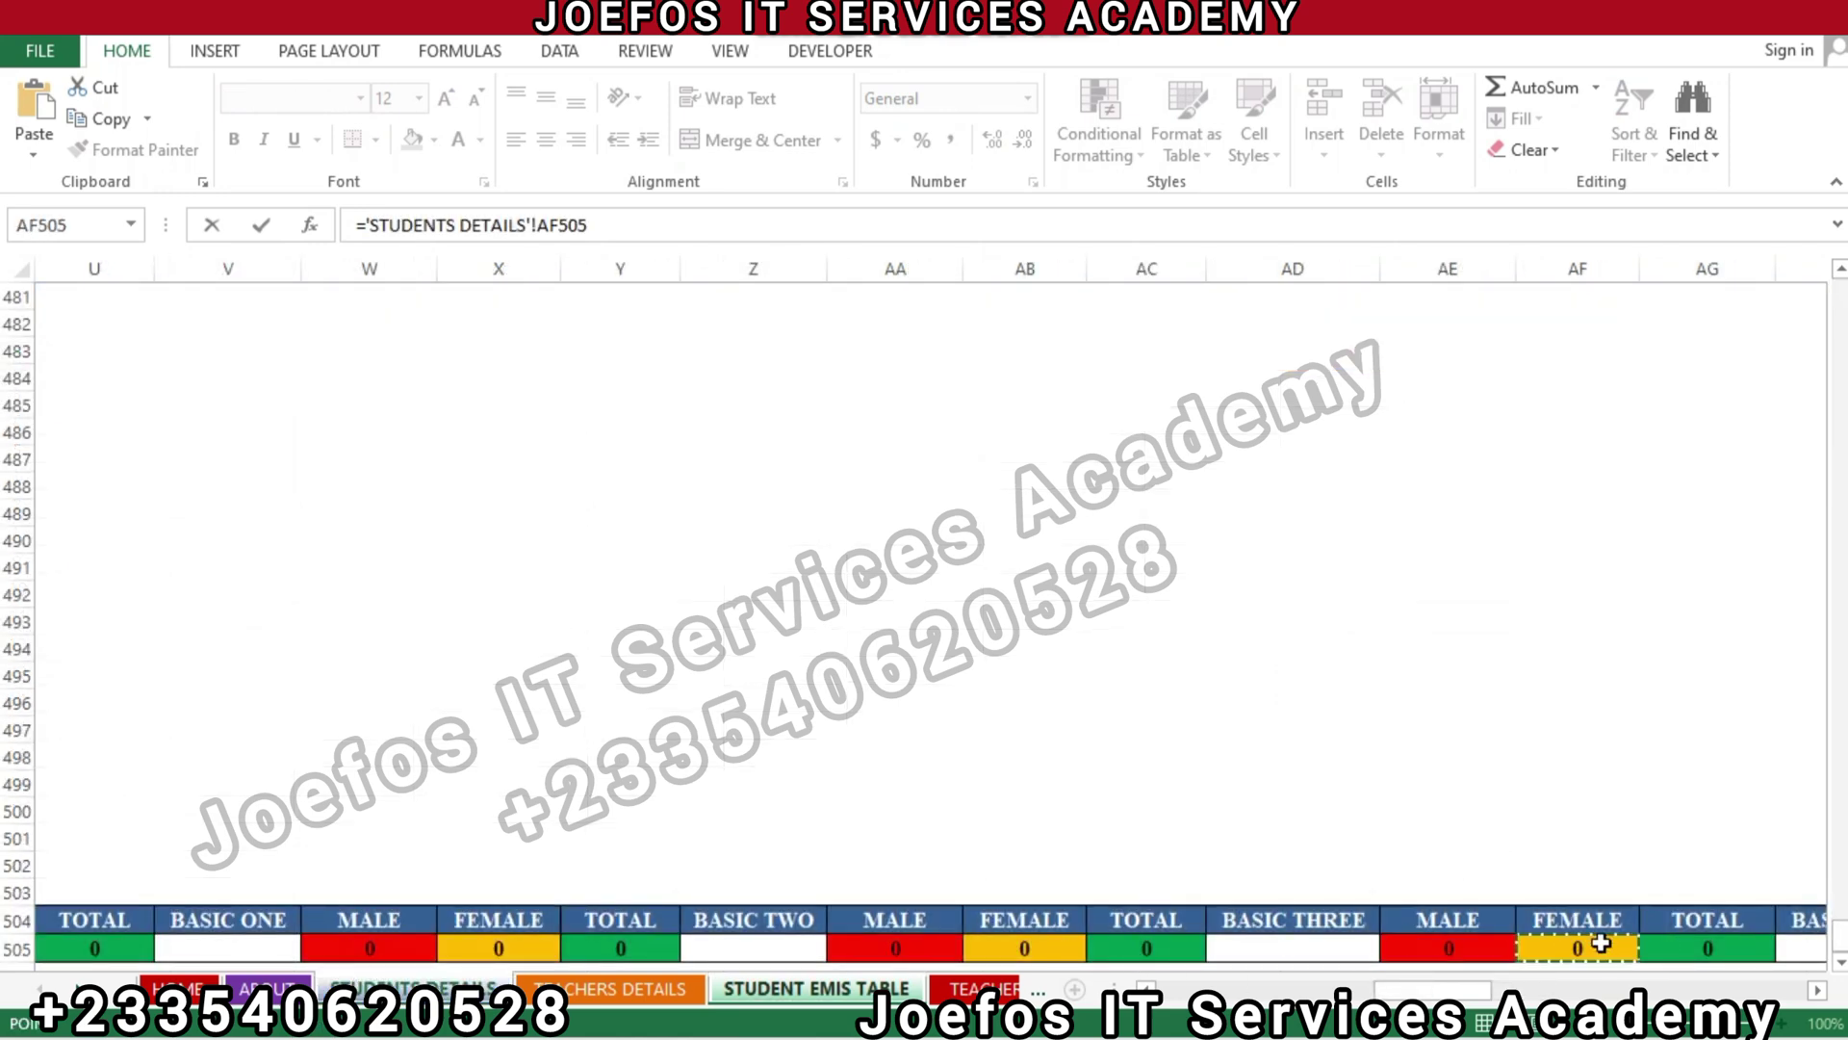
key(Return)
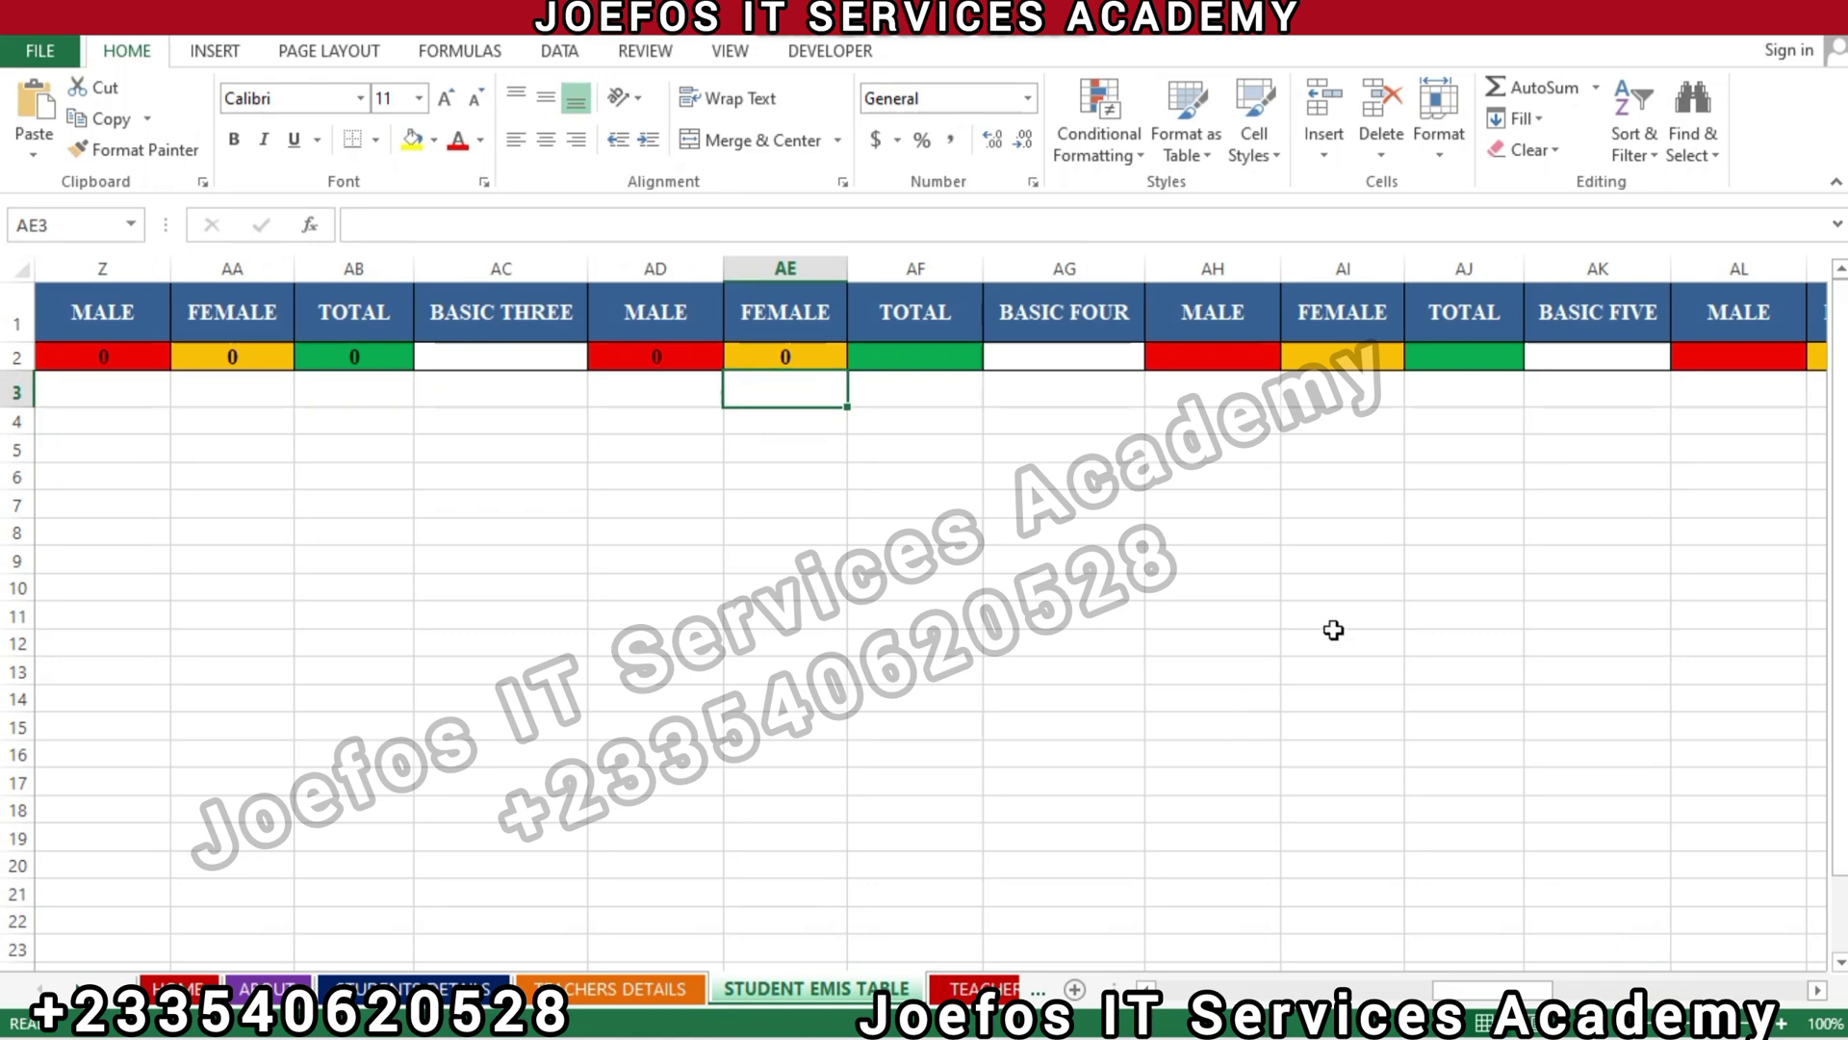
Link BASIC THREE total cell AF2 to 'STUDENTS DETAILS'!AG505
click(960, 352)
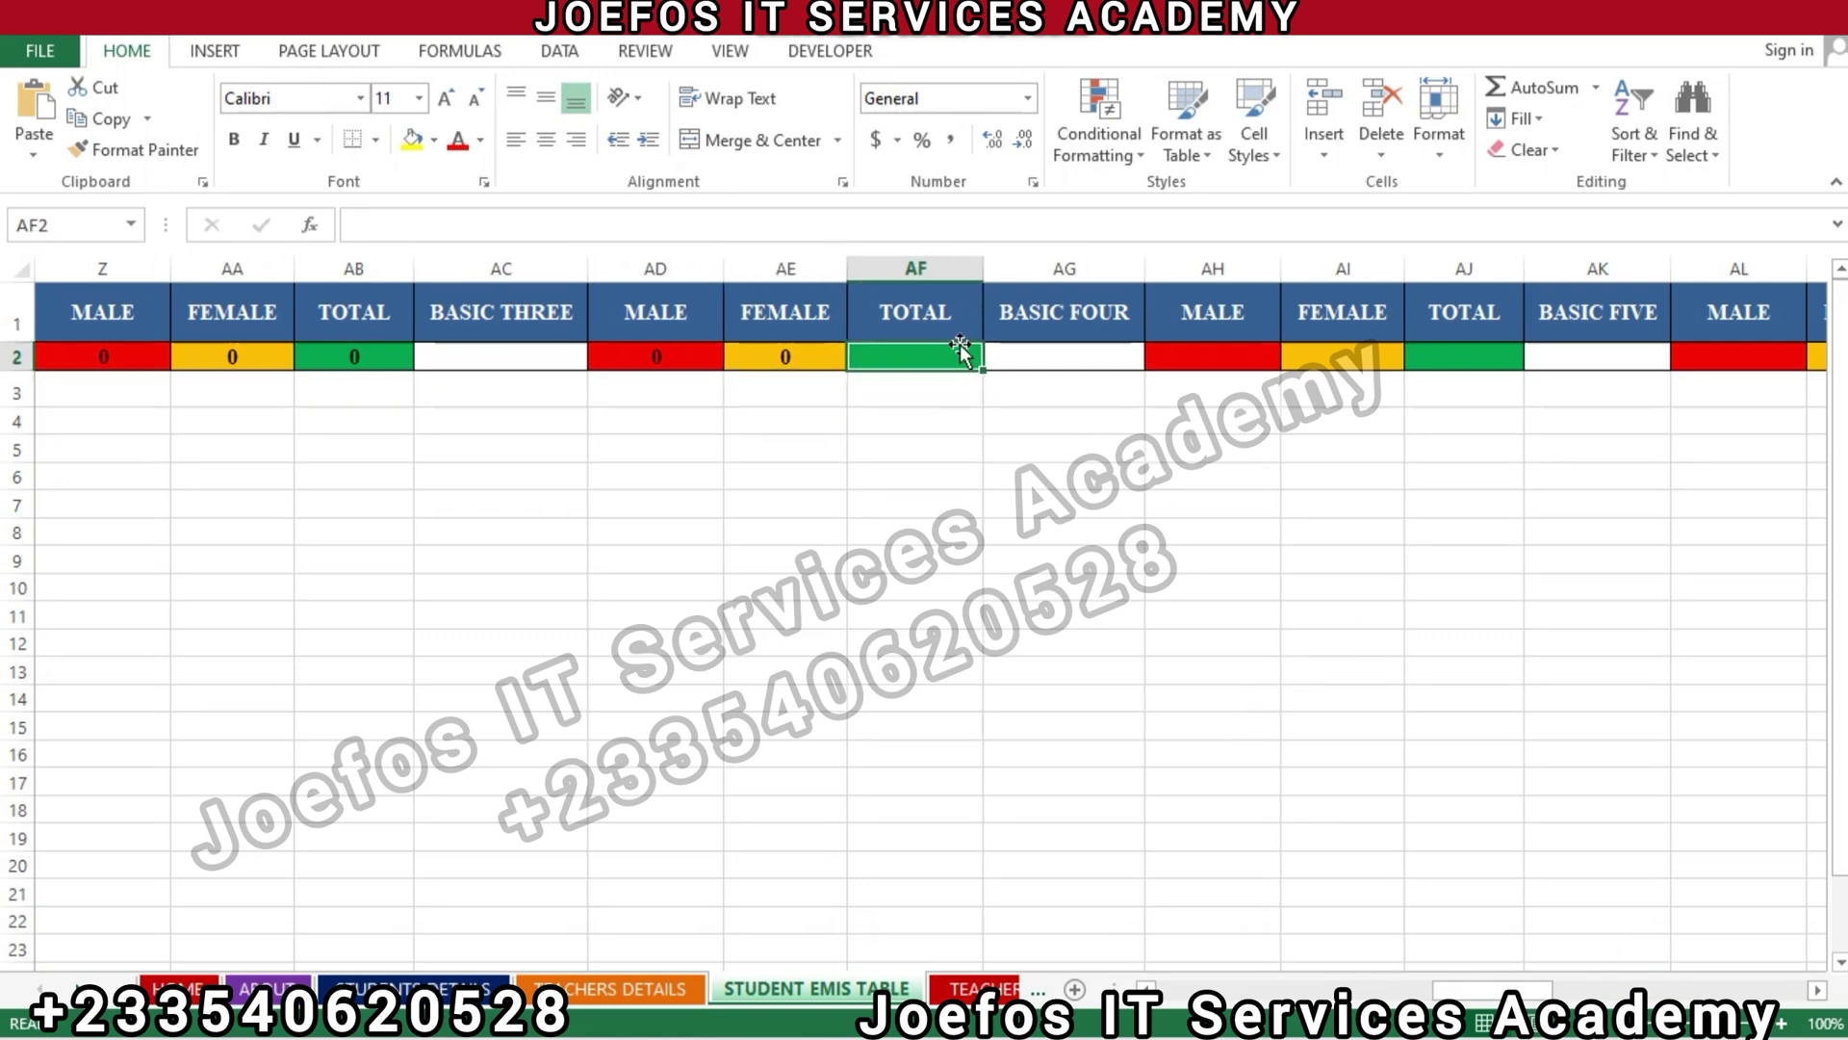
text(=)
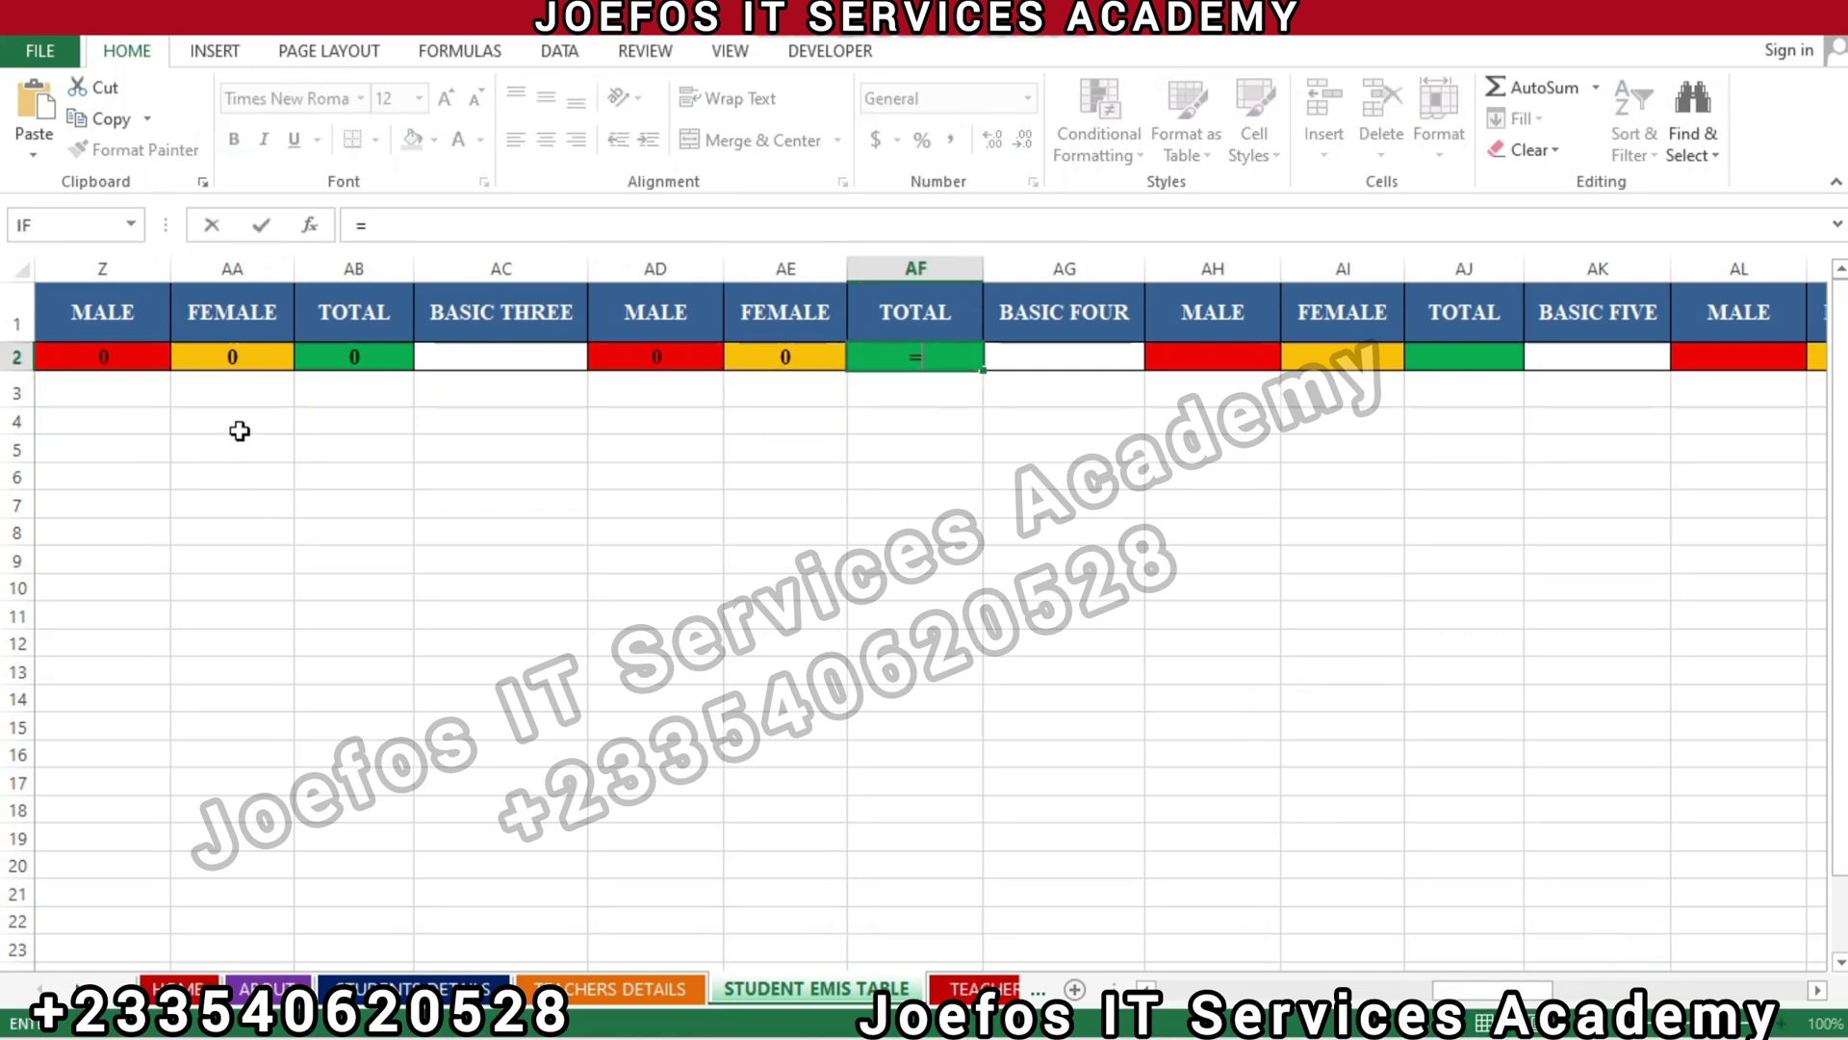
click(414, 989)
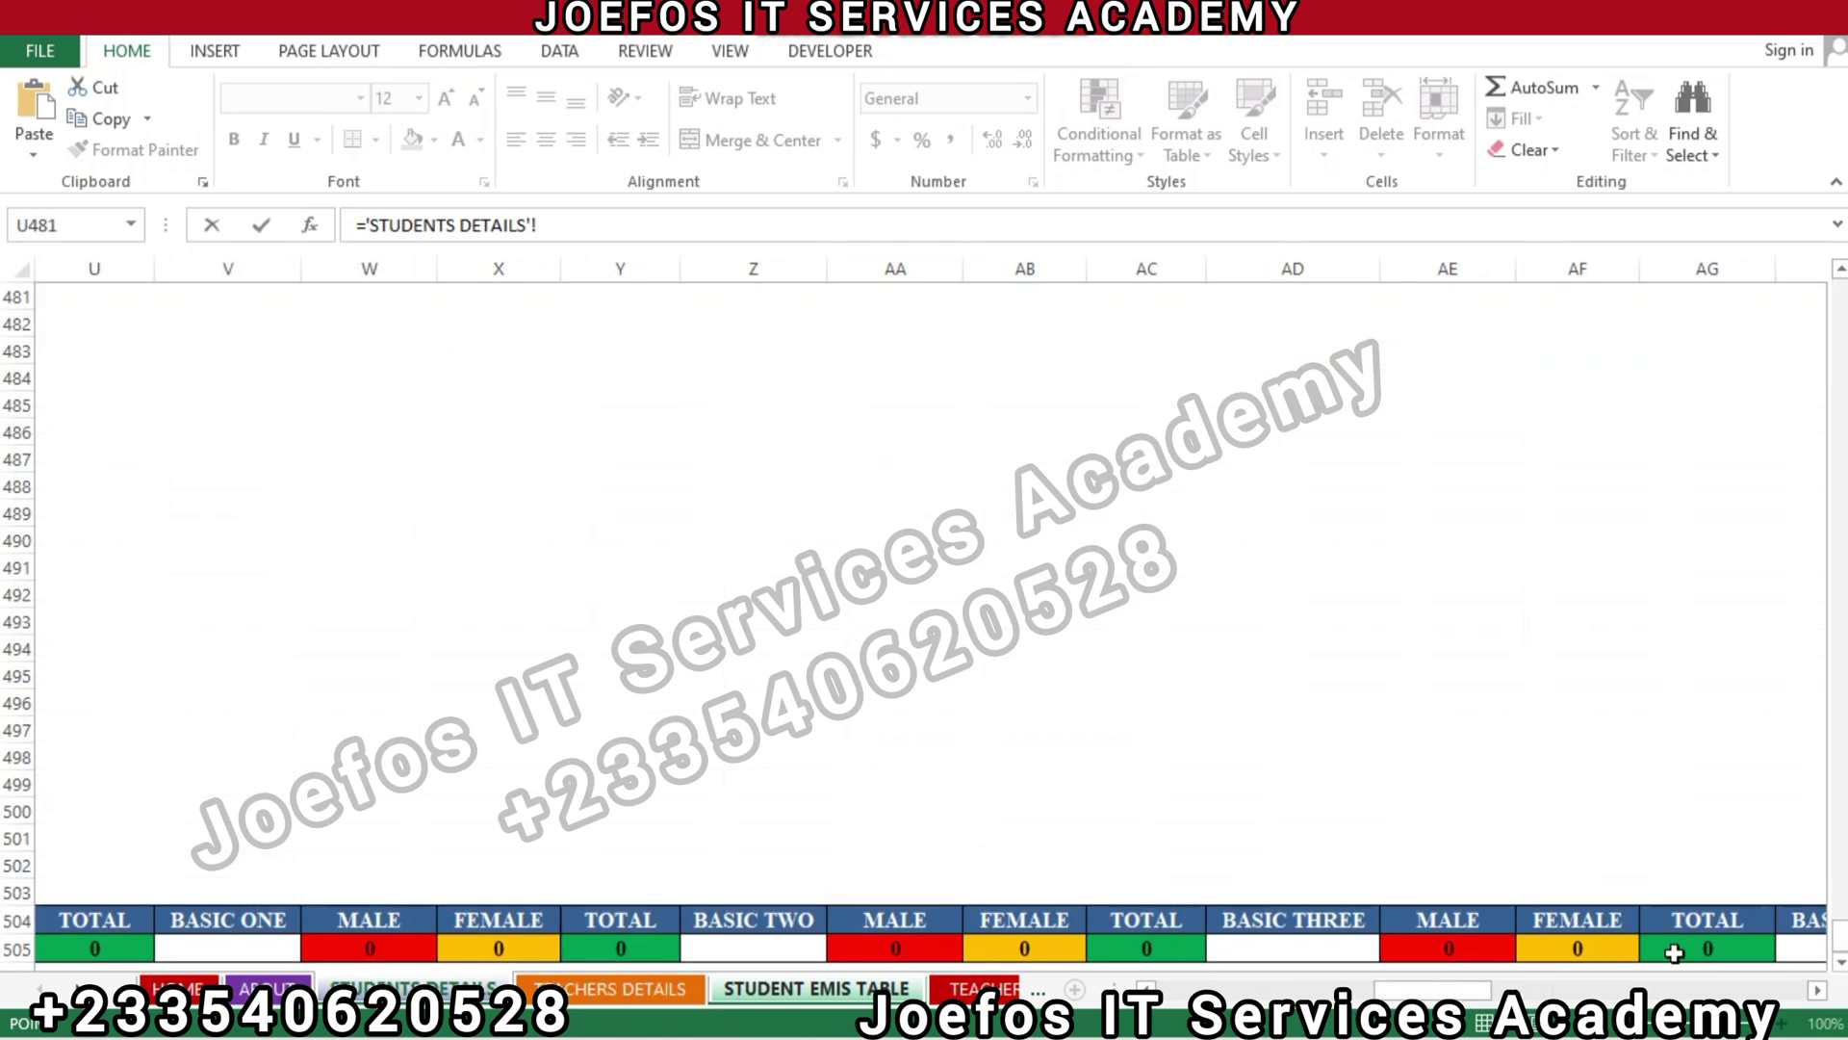
click(1681, 953)
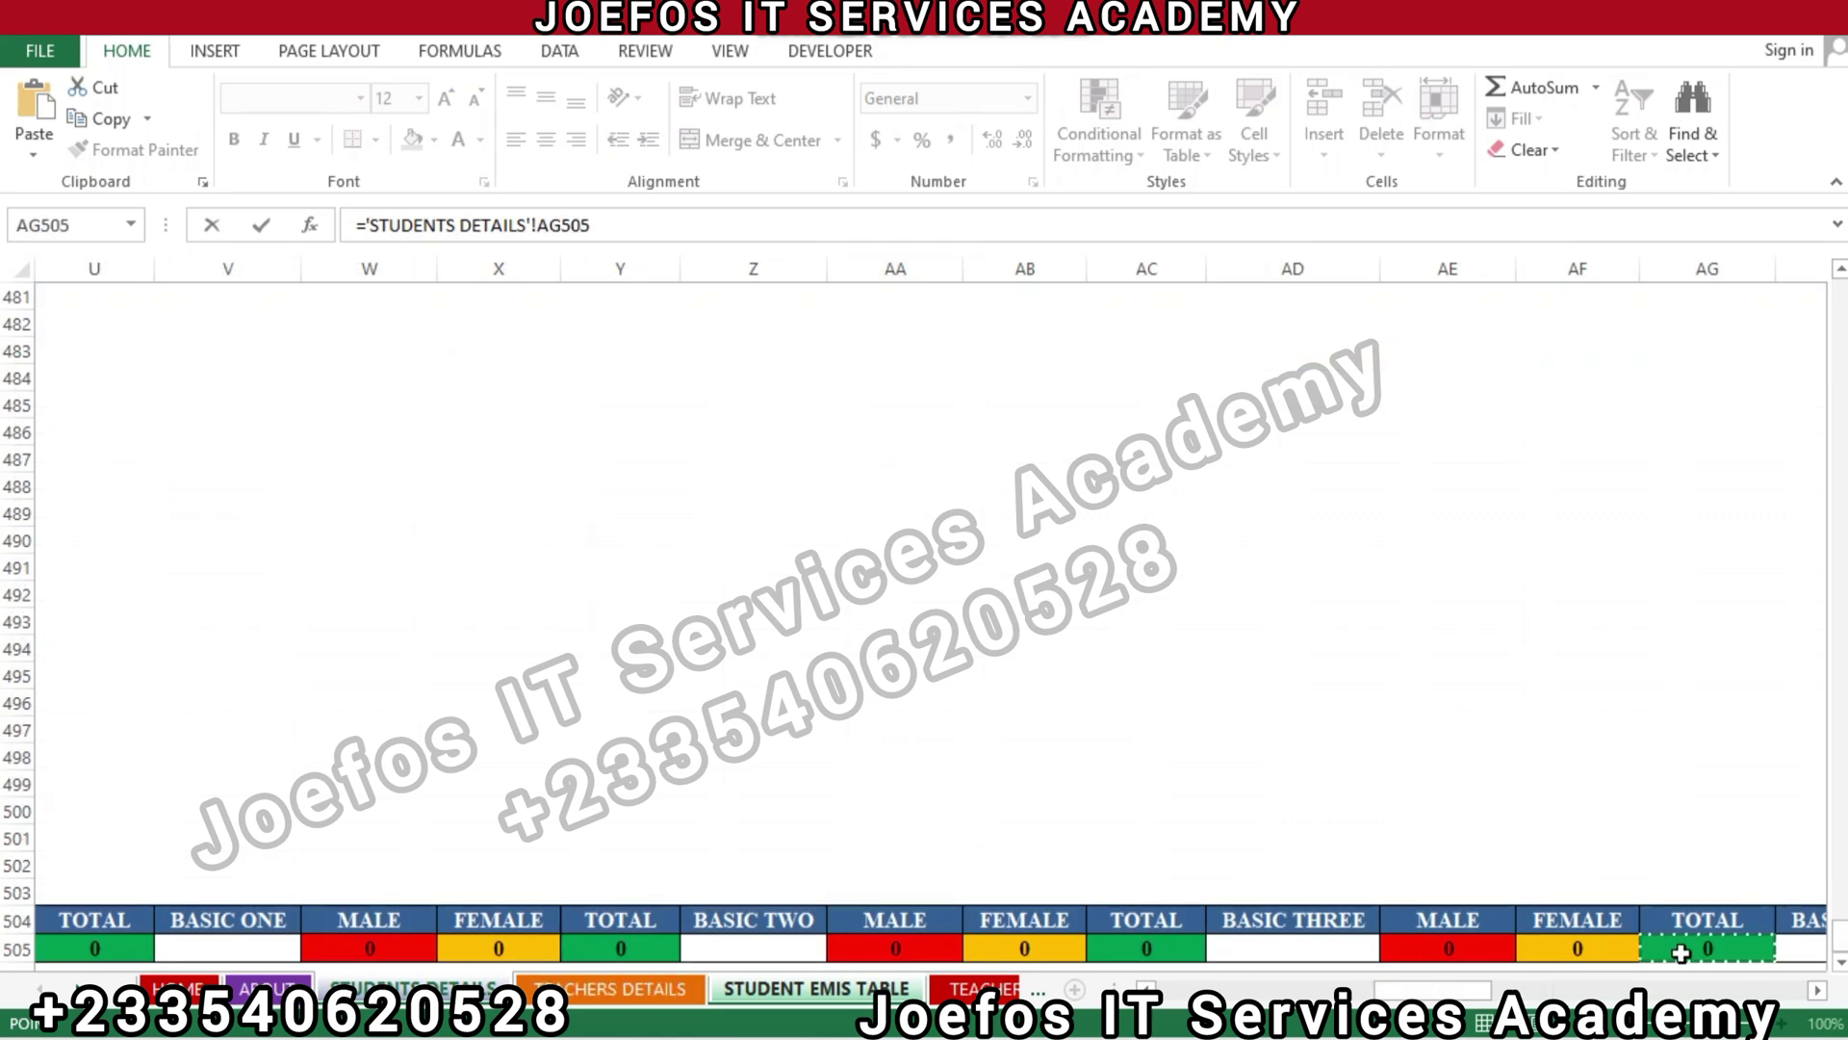
key(Return)
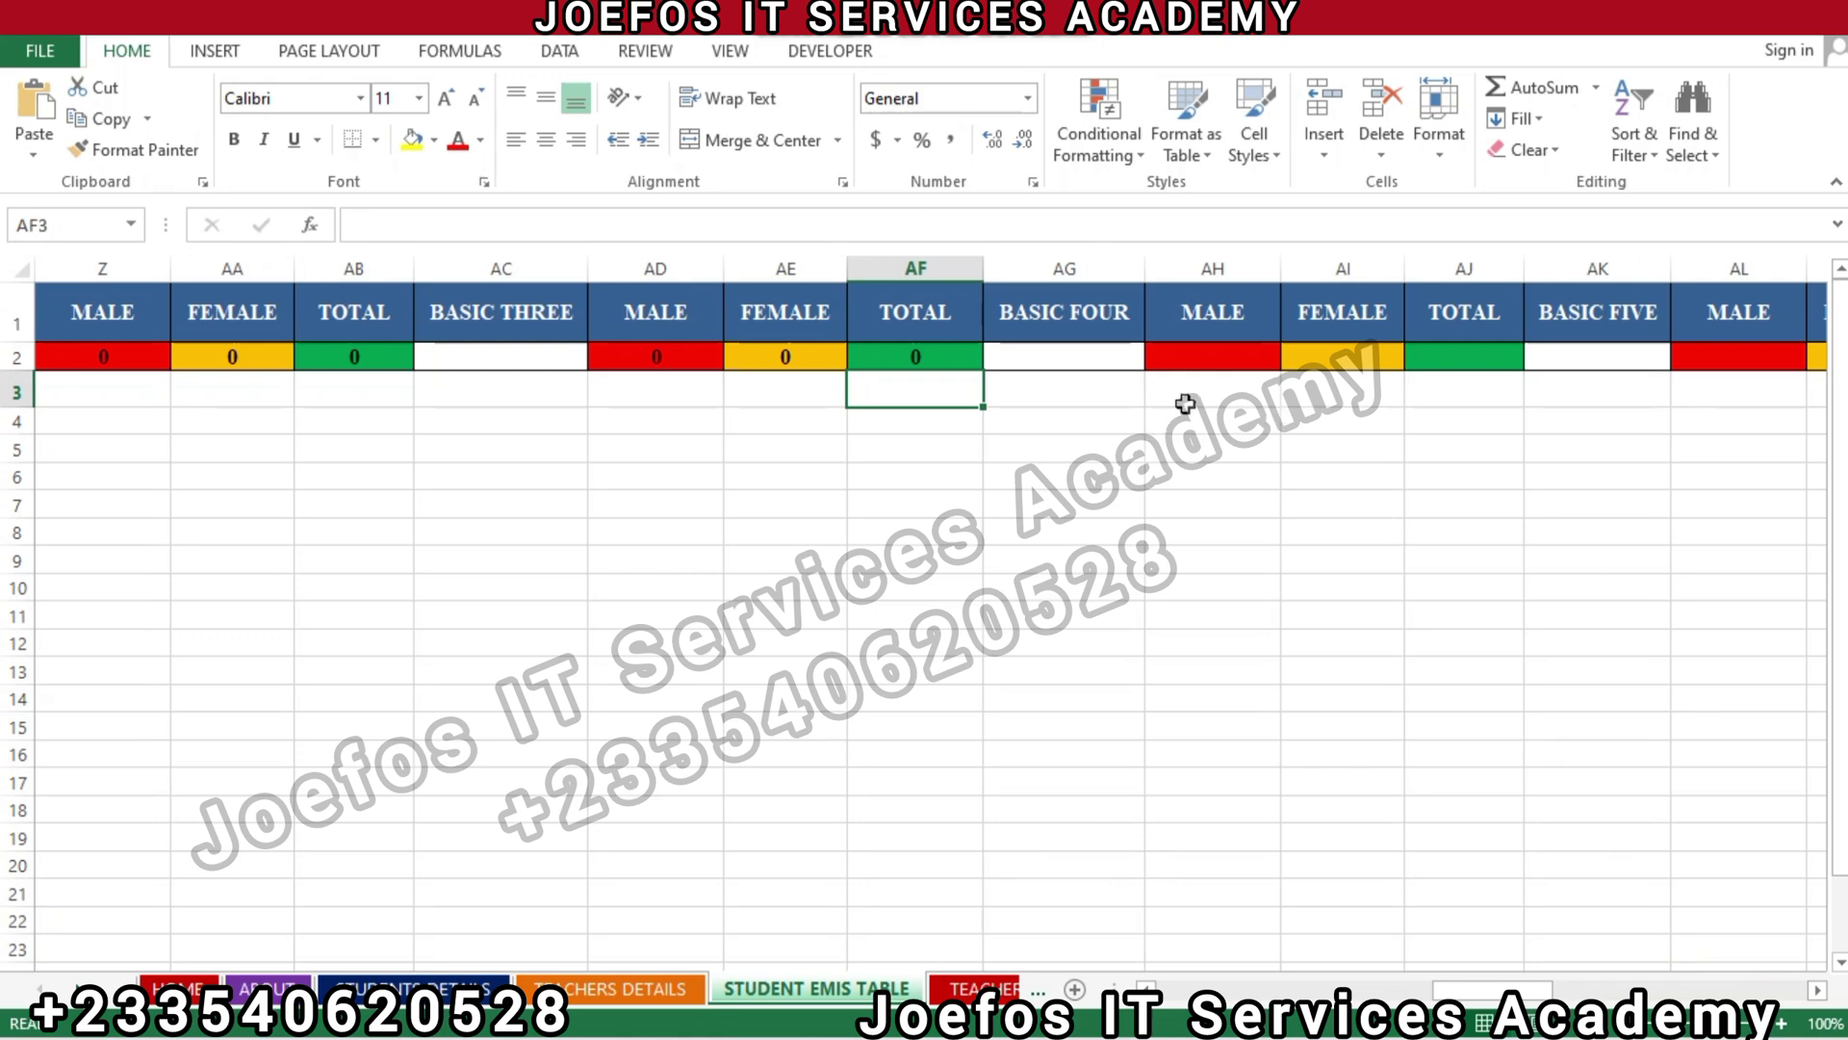
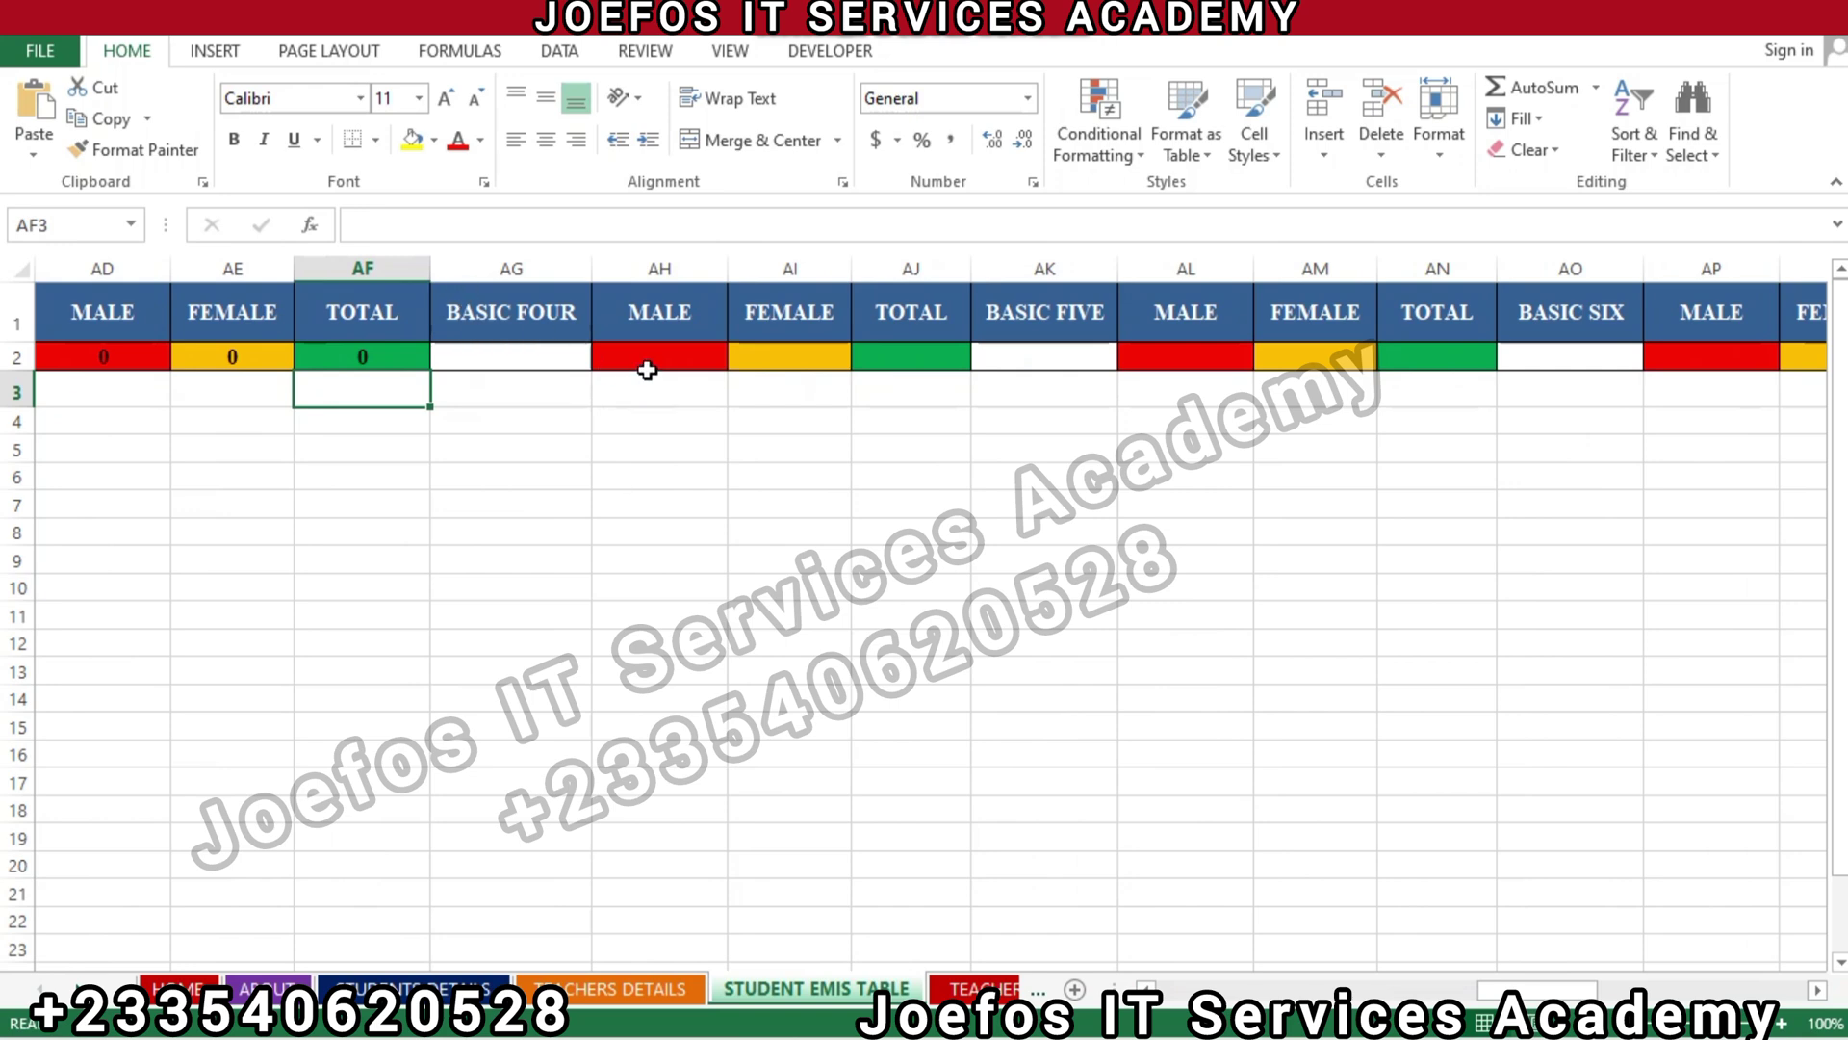
Link BASIC FOUR male cell AH2 to ='STUDENTS DETAILS'!AI505
click(647, 358)
text(=)
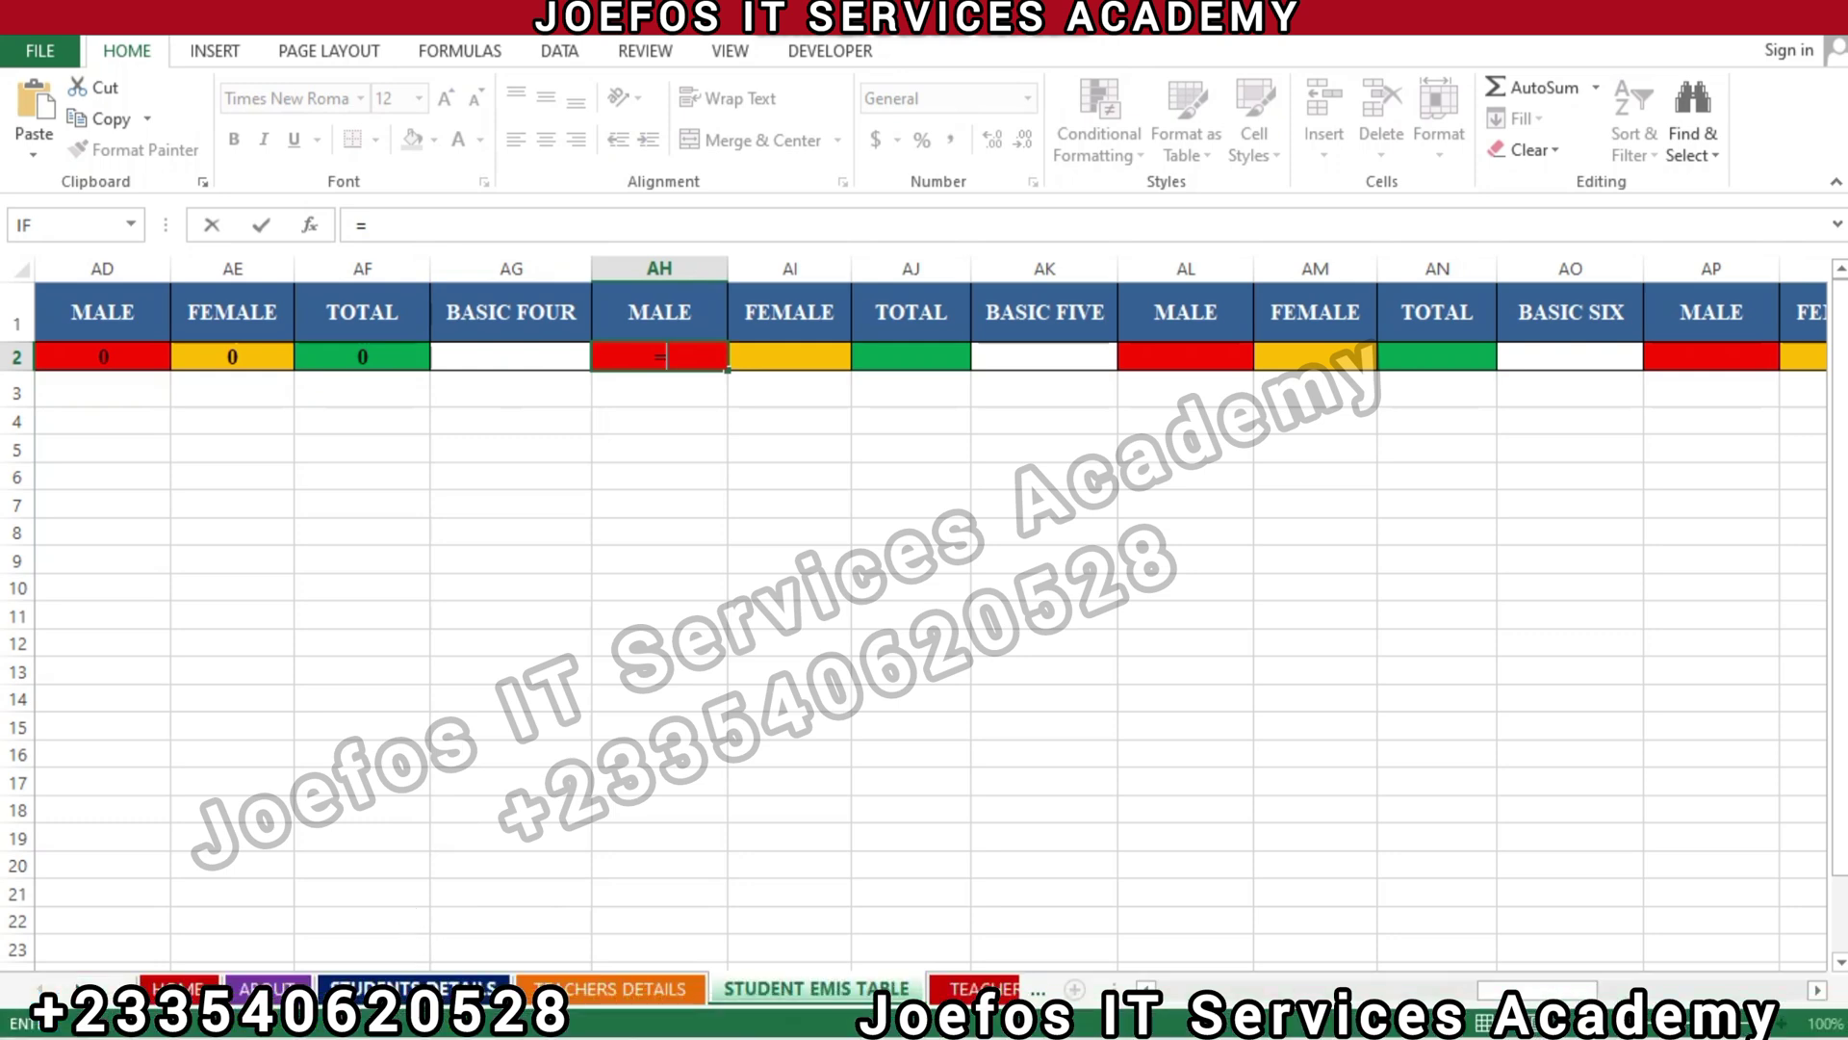
click(414, 989)
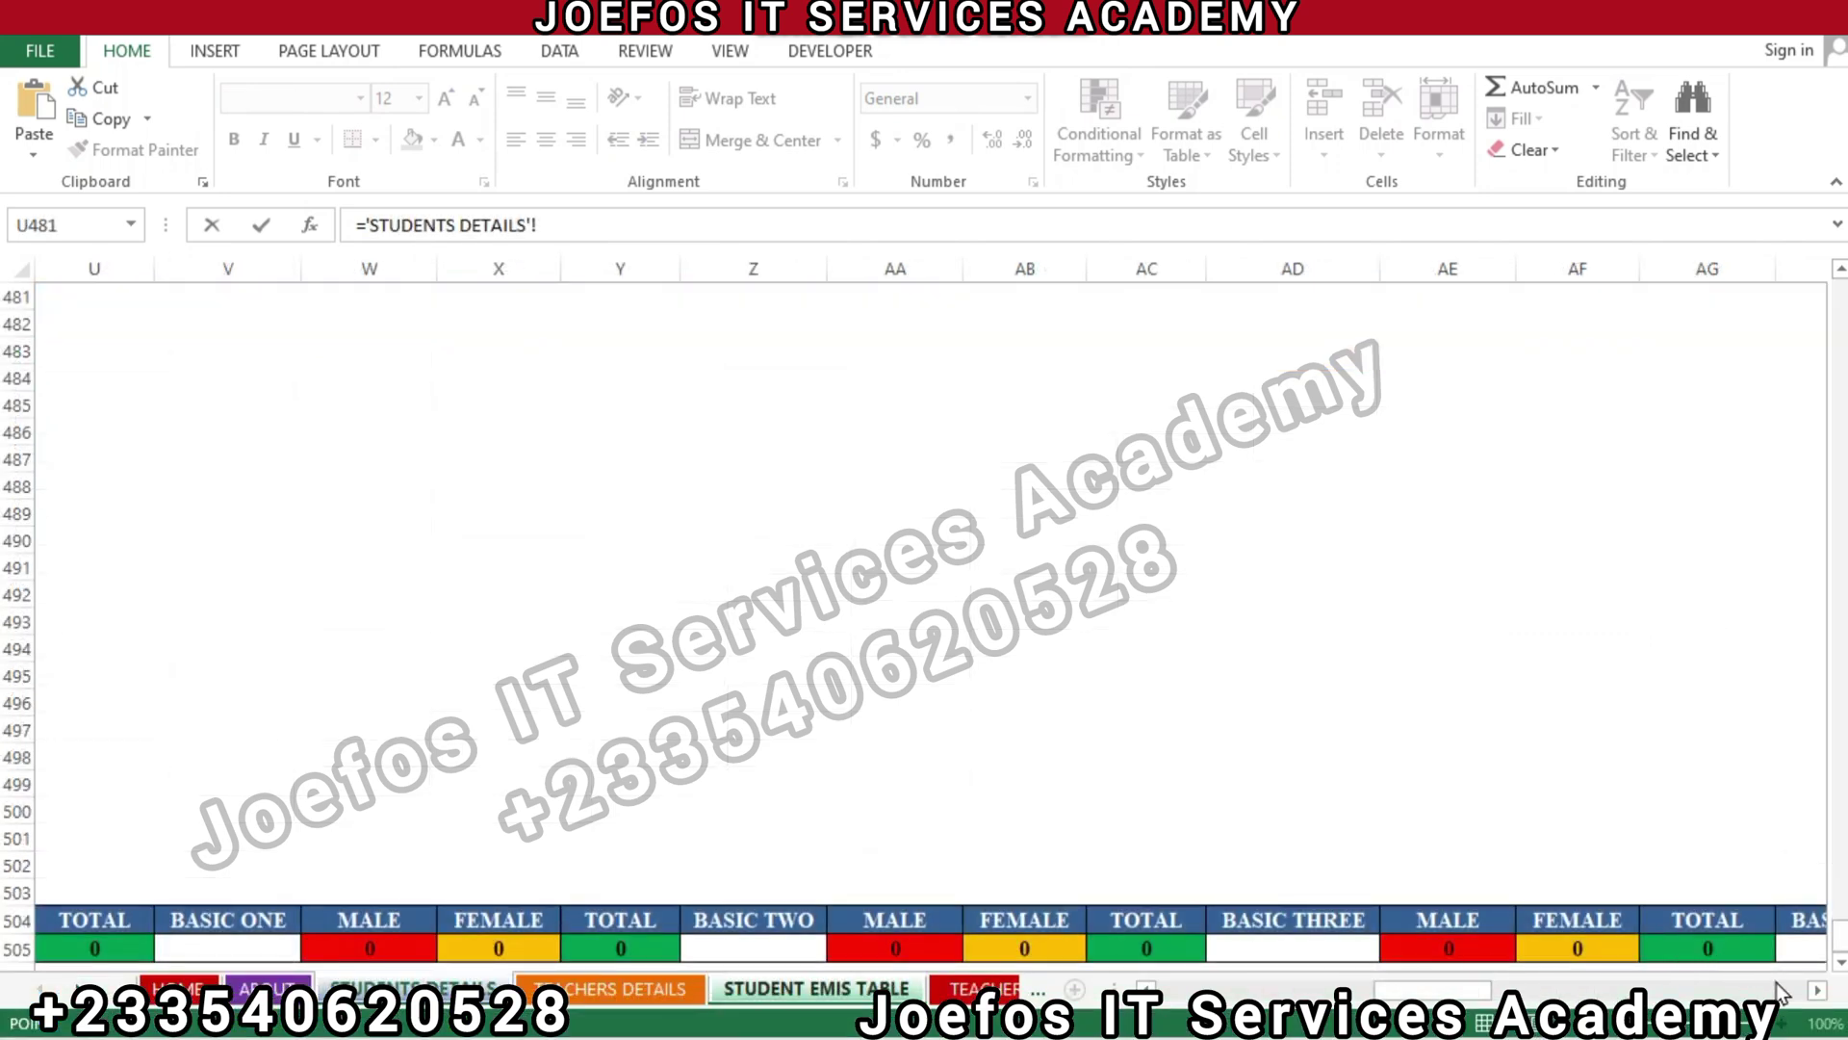
click(1815, 992)
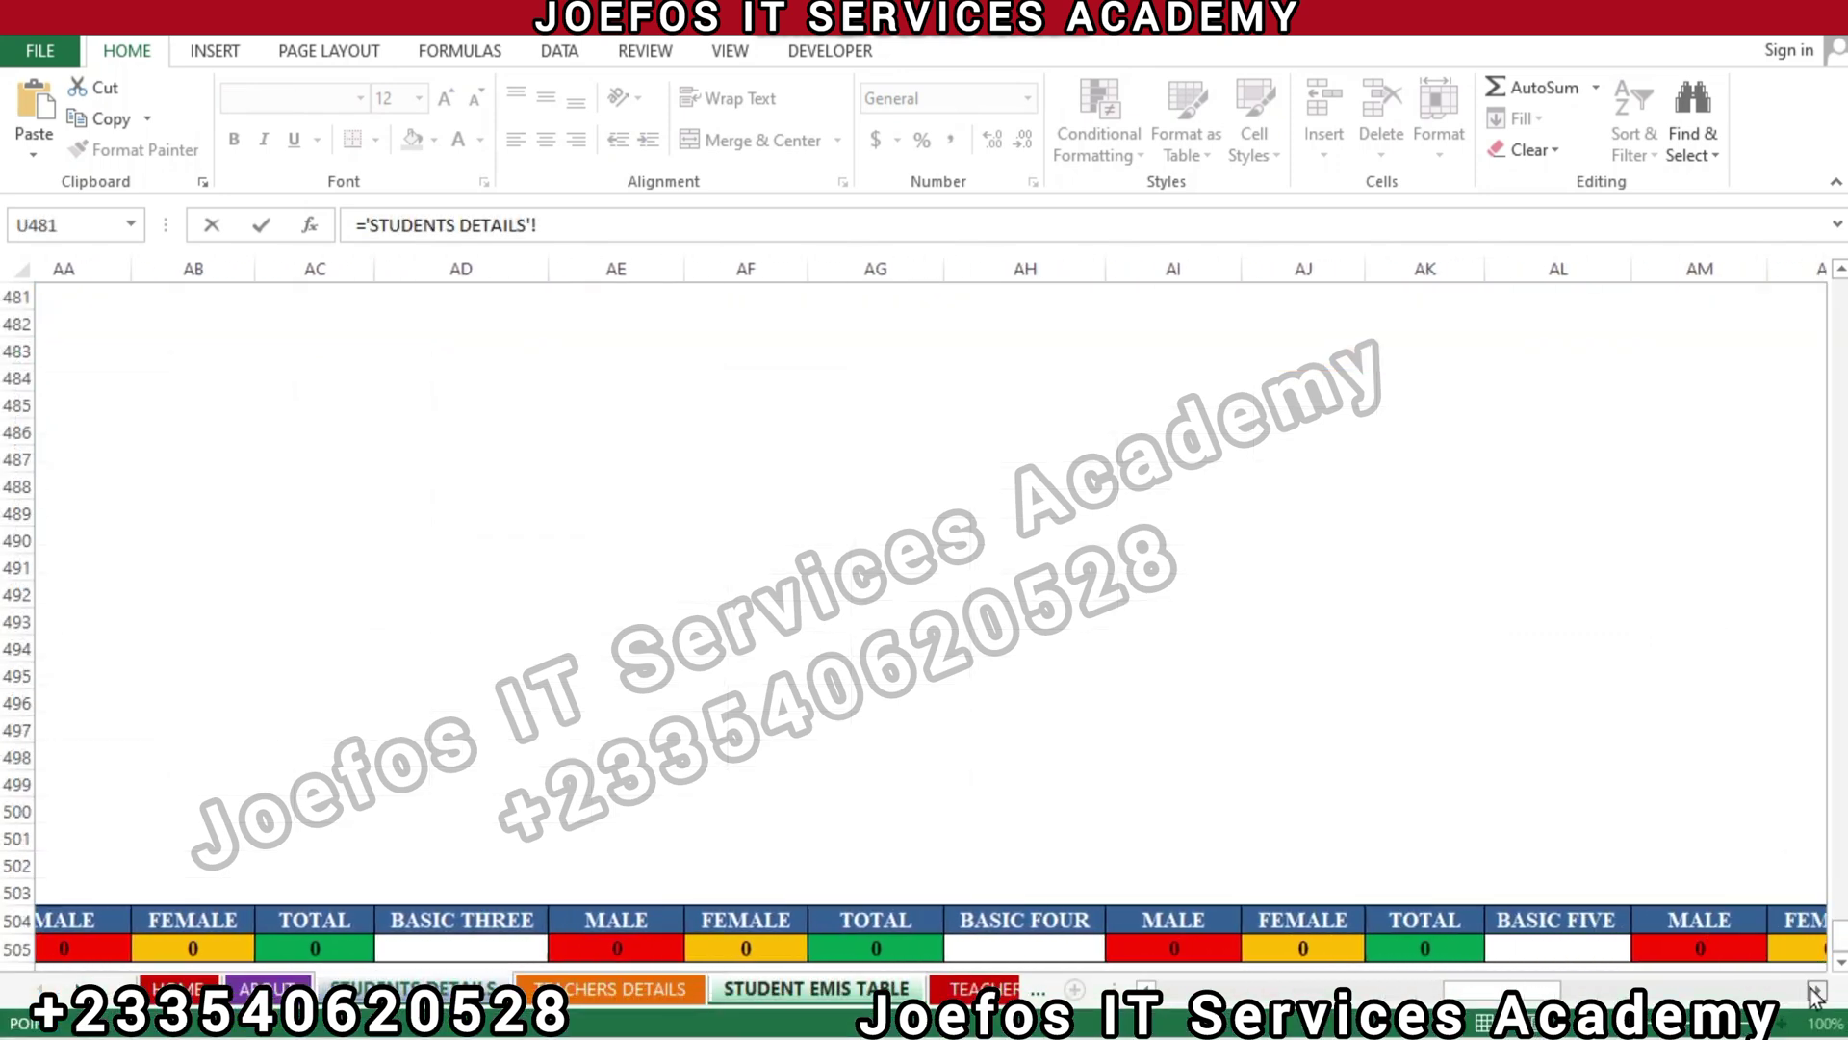
click(1815, 993)
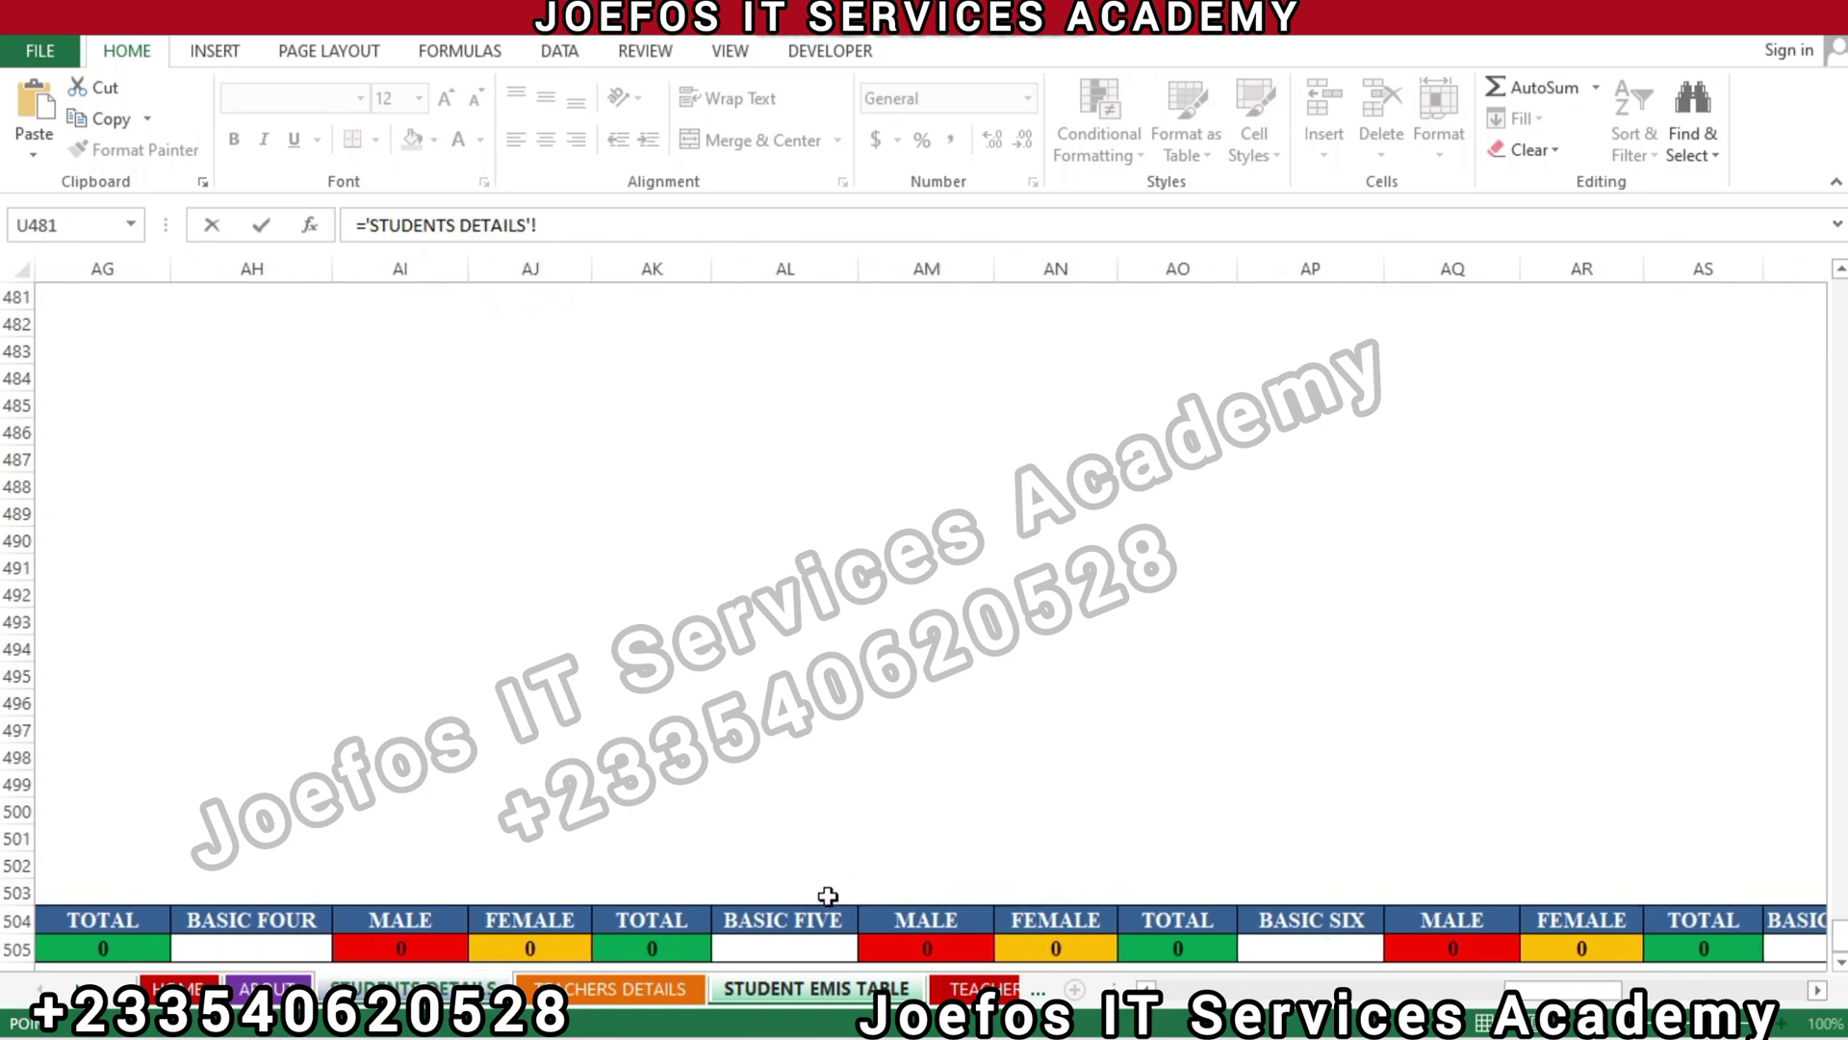
click(387, 951)
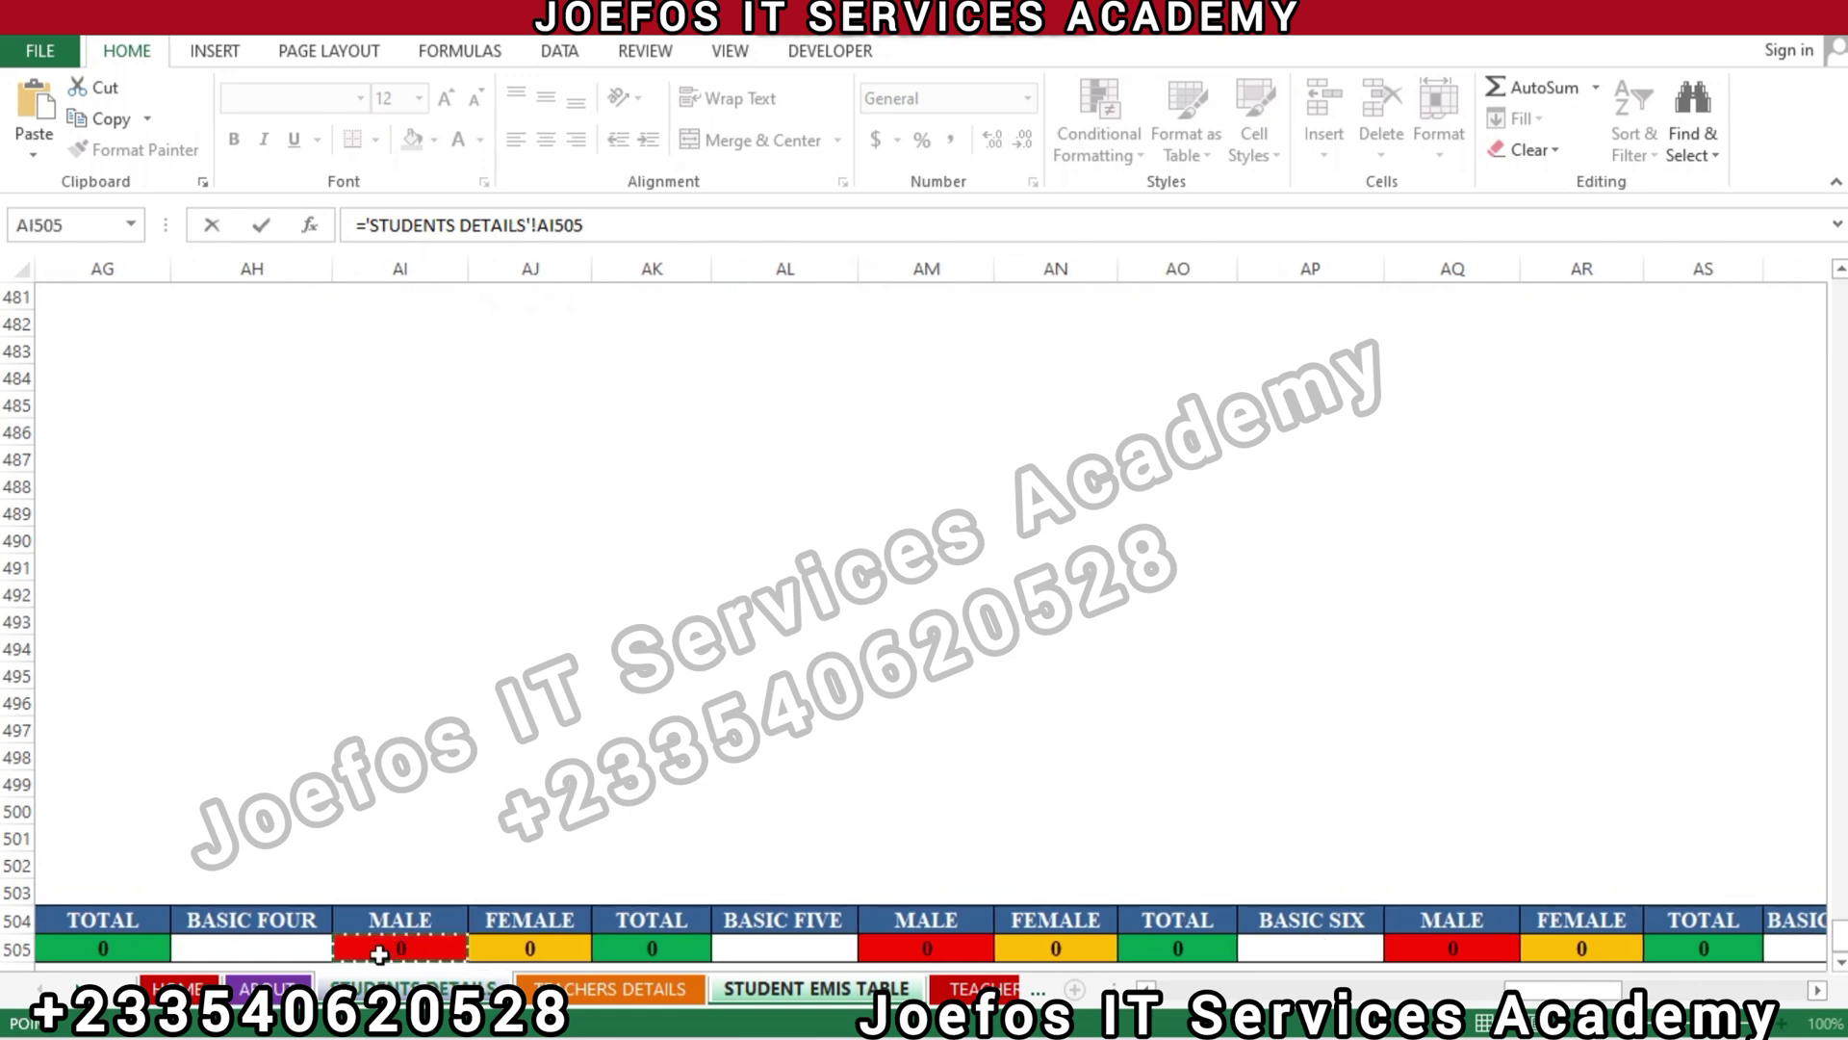
key(Return)
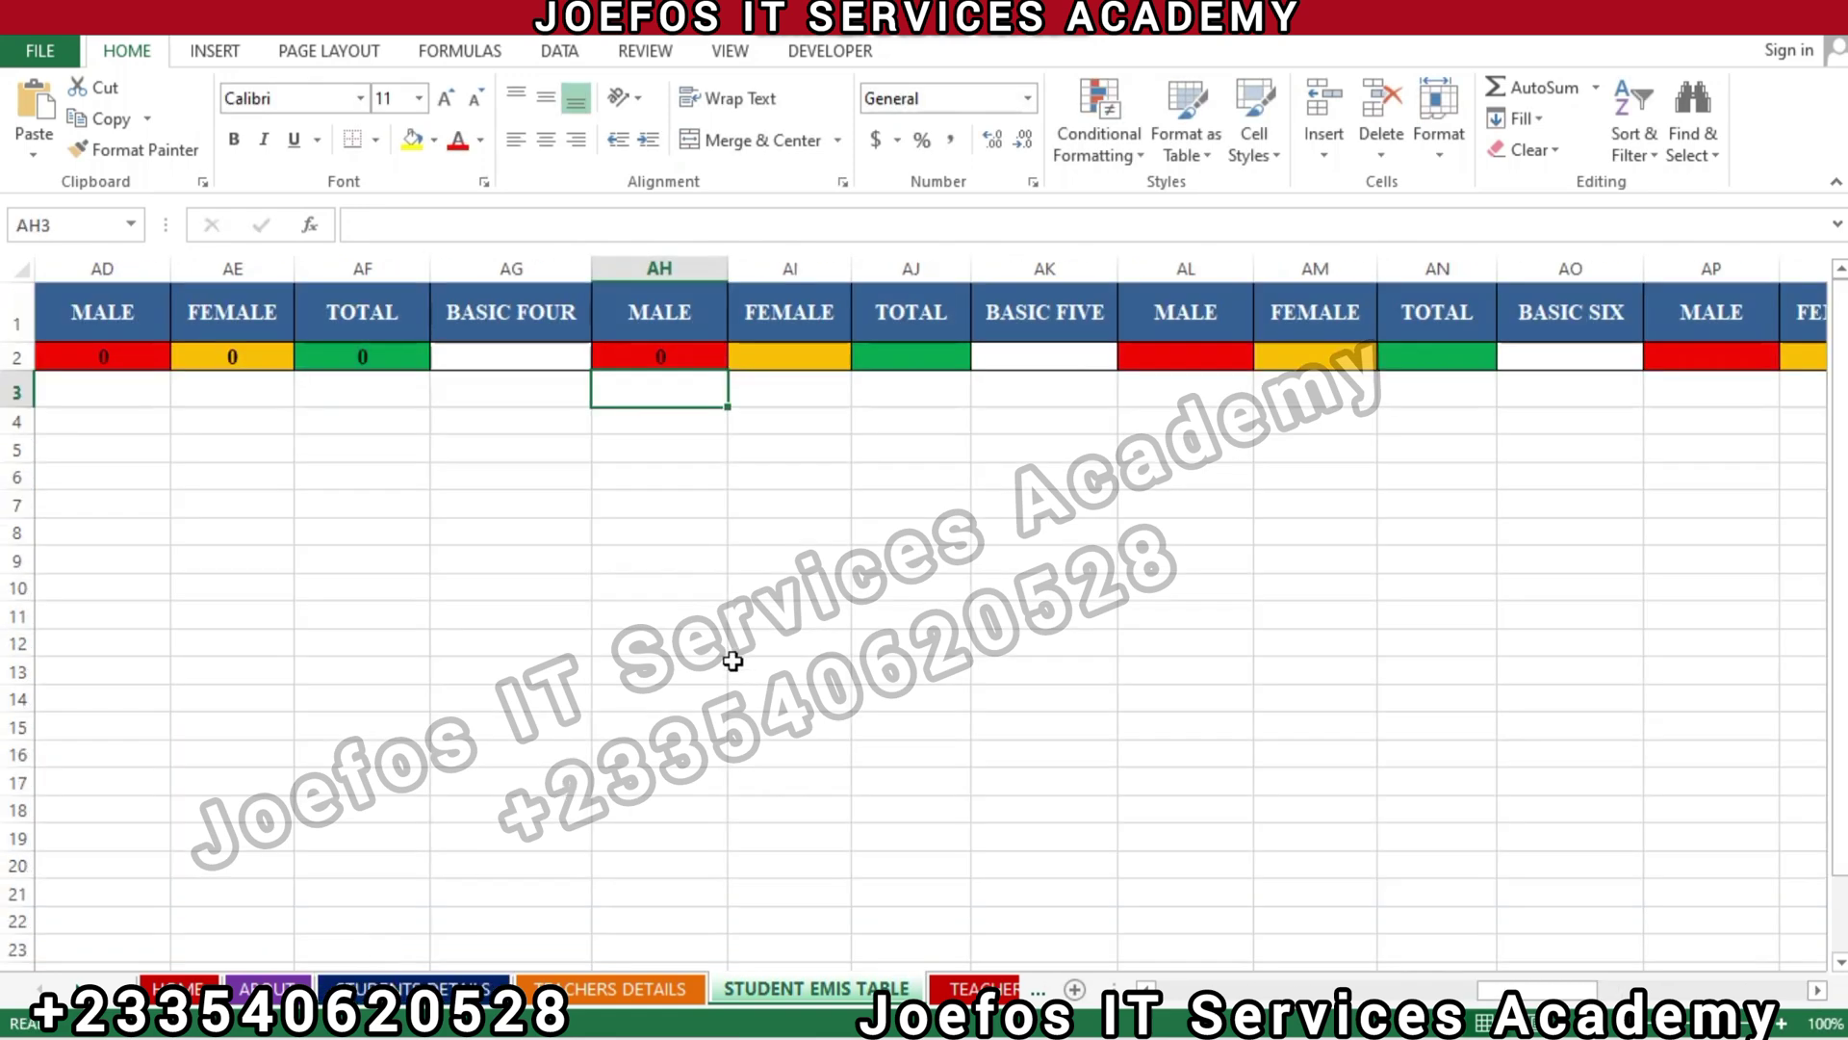
Link BASIC FOUR female cell AI2 to ='STUDENTS DETAILS'!AJ505
click(768, 358)
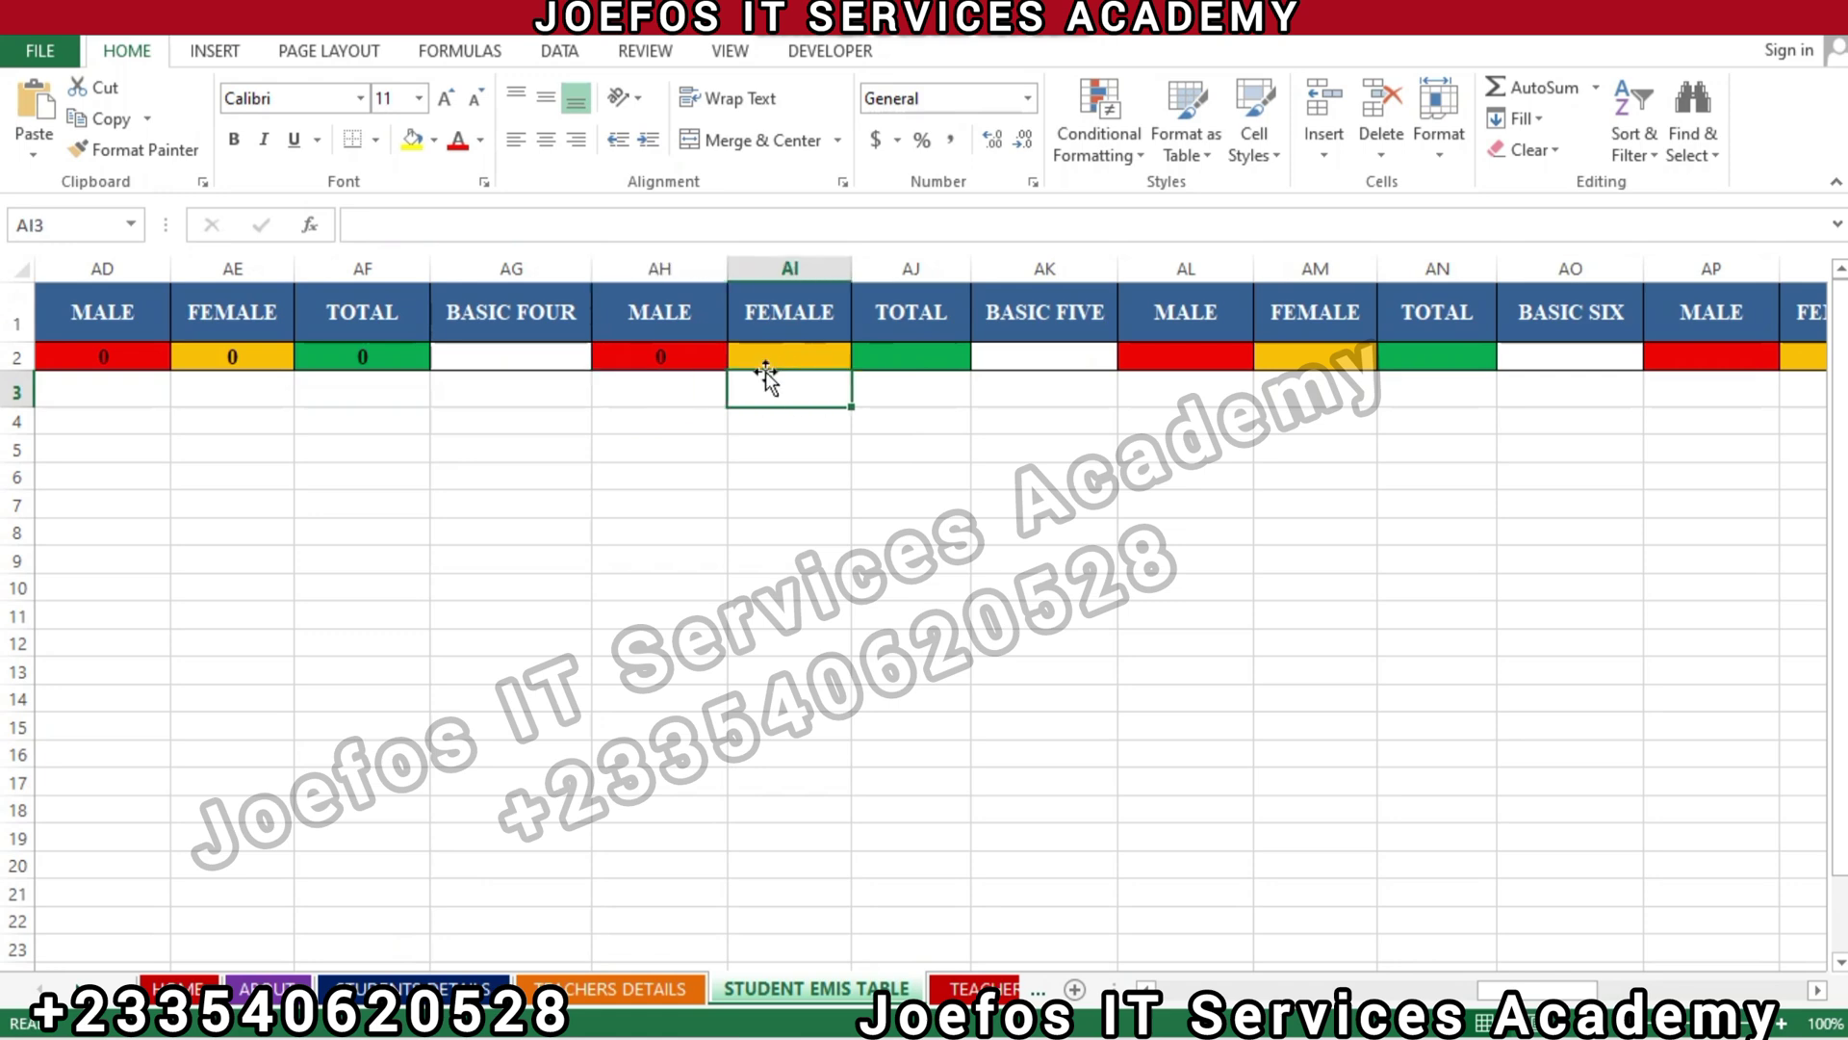
text(=)
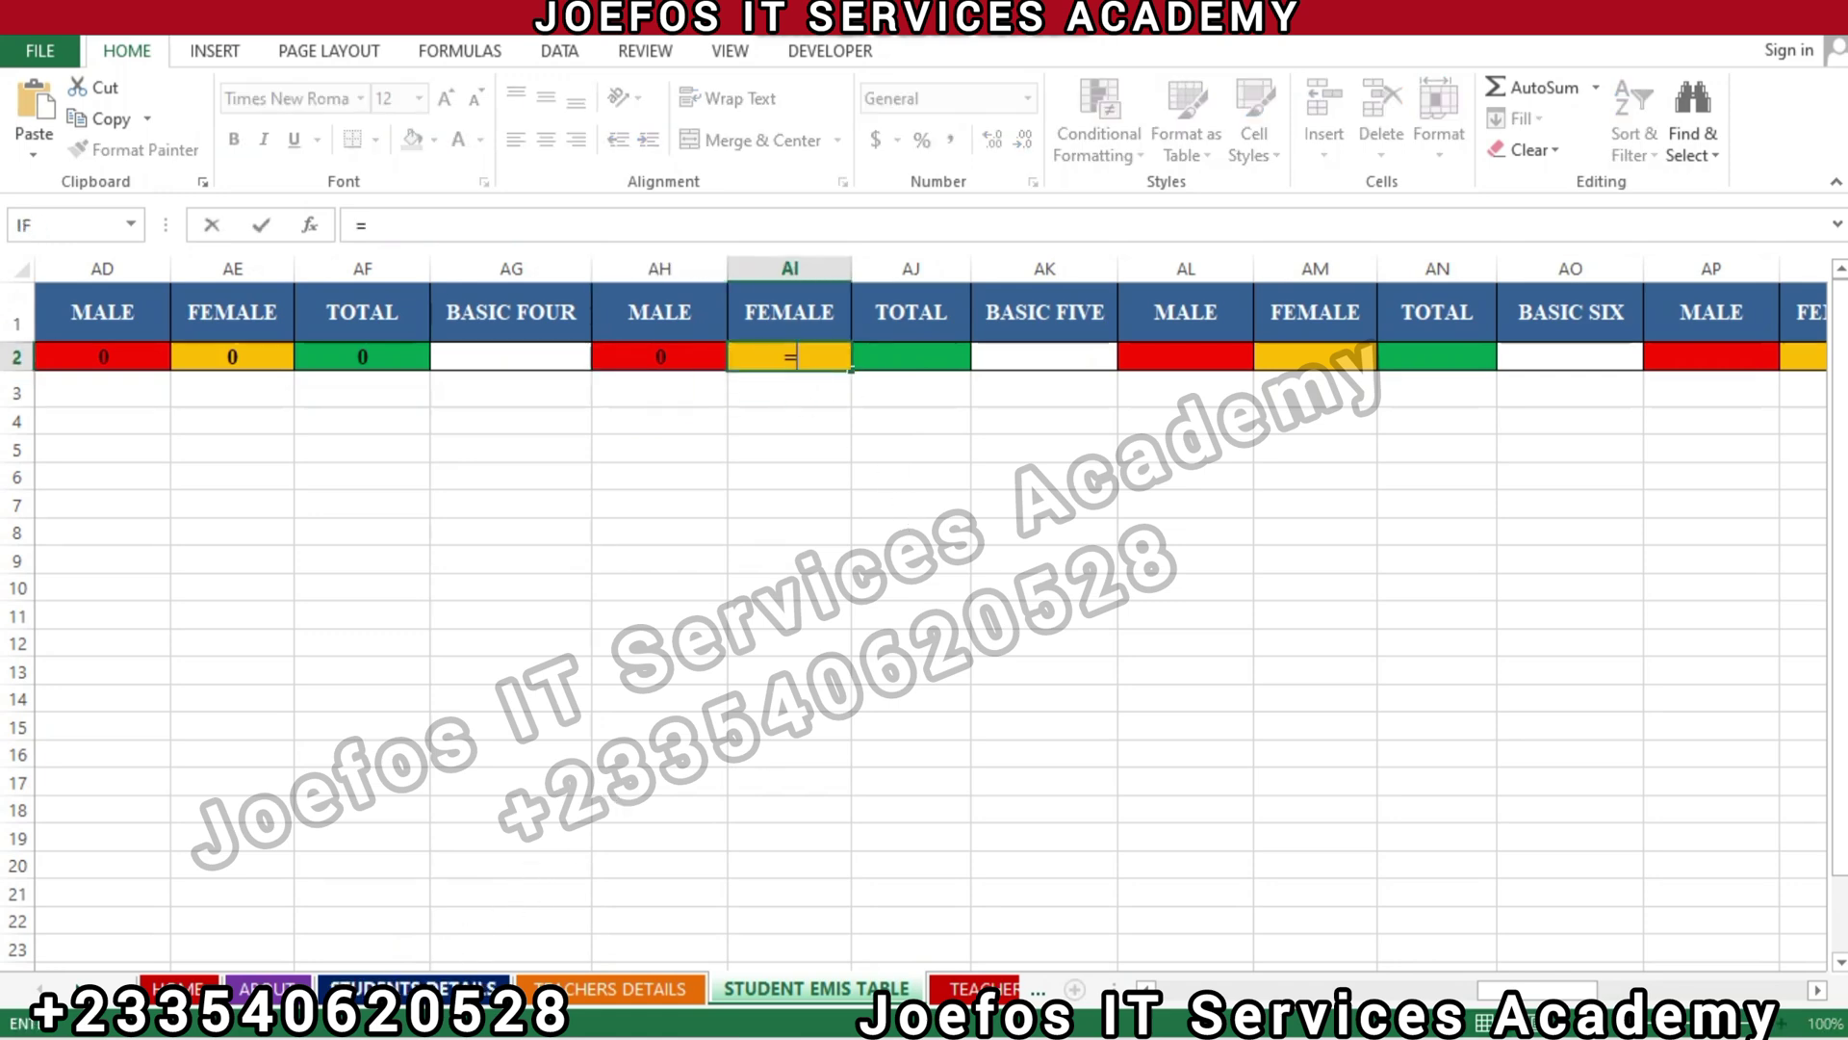
click(414, 989)
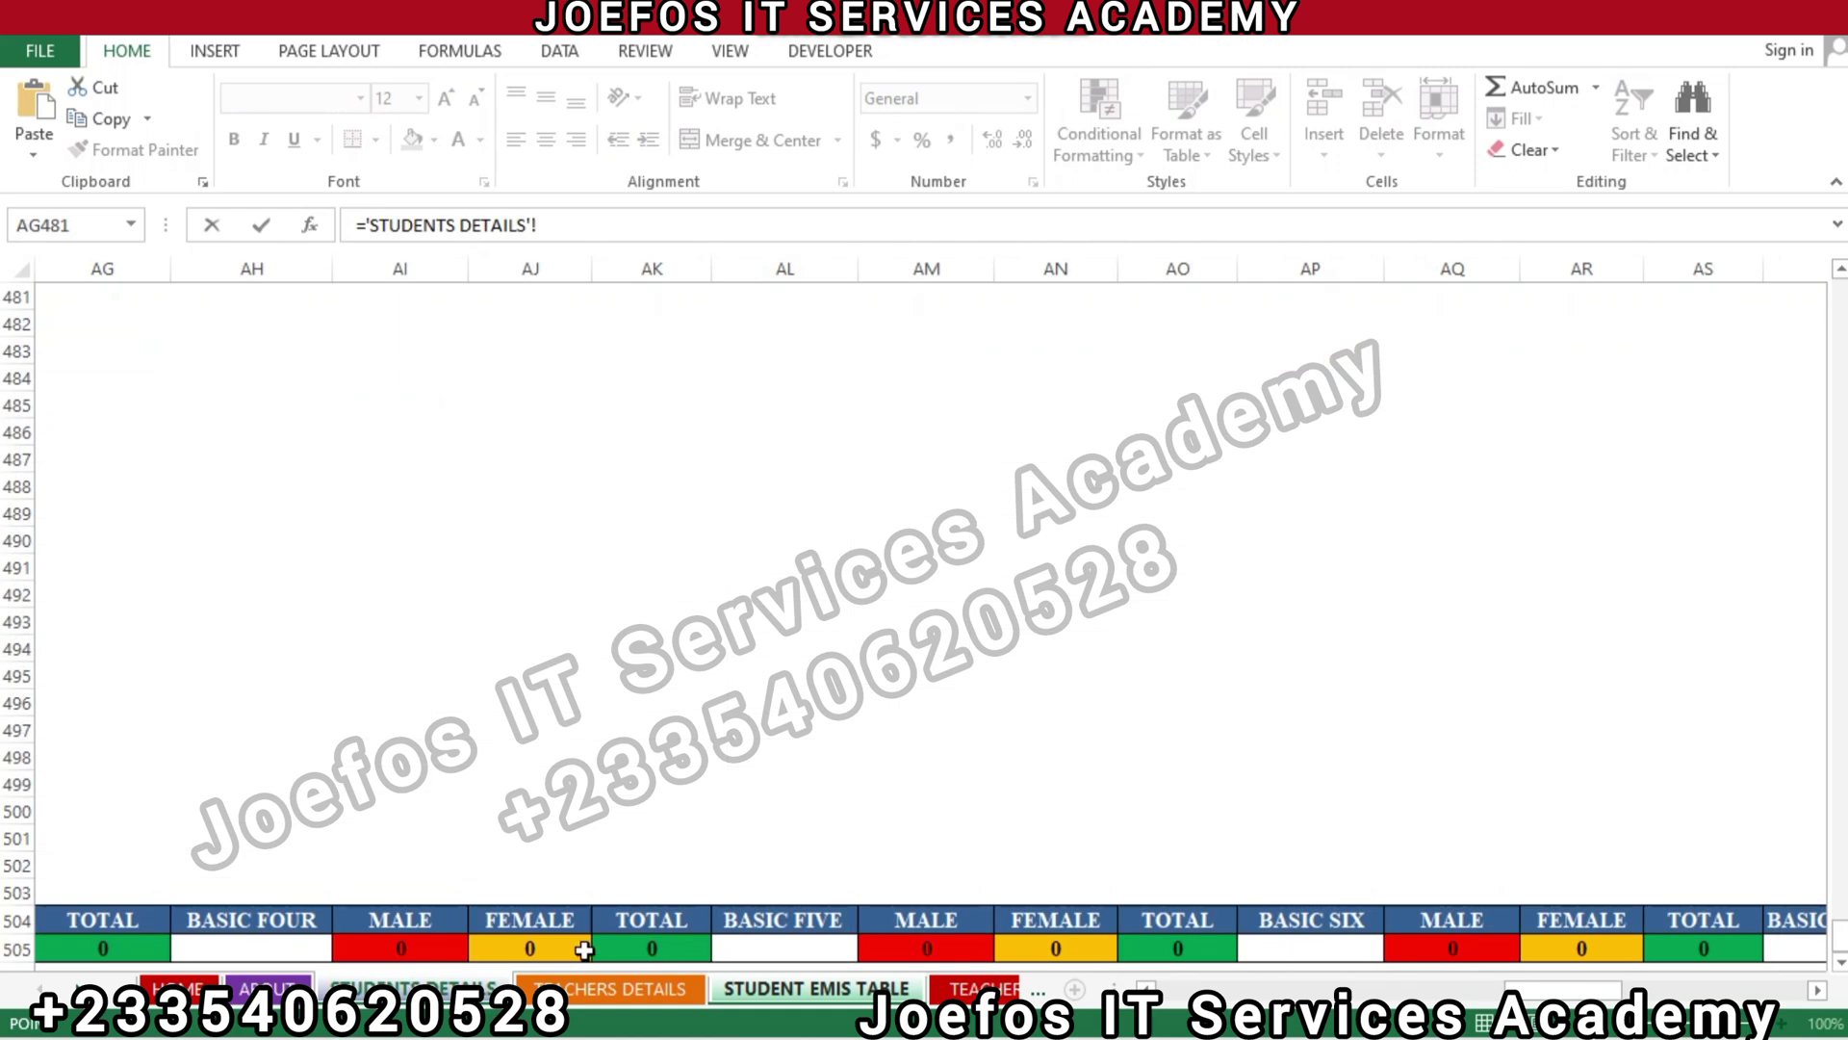
click(492, 949)
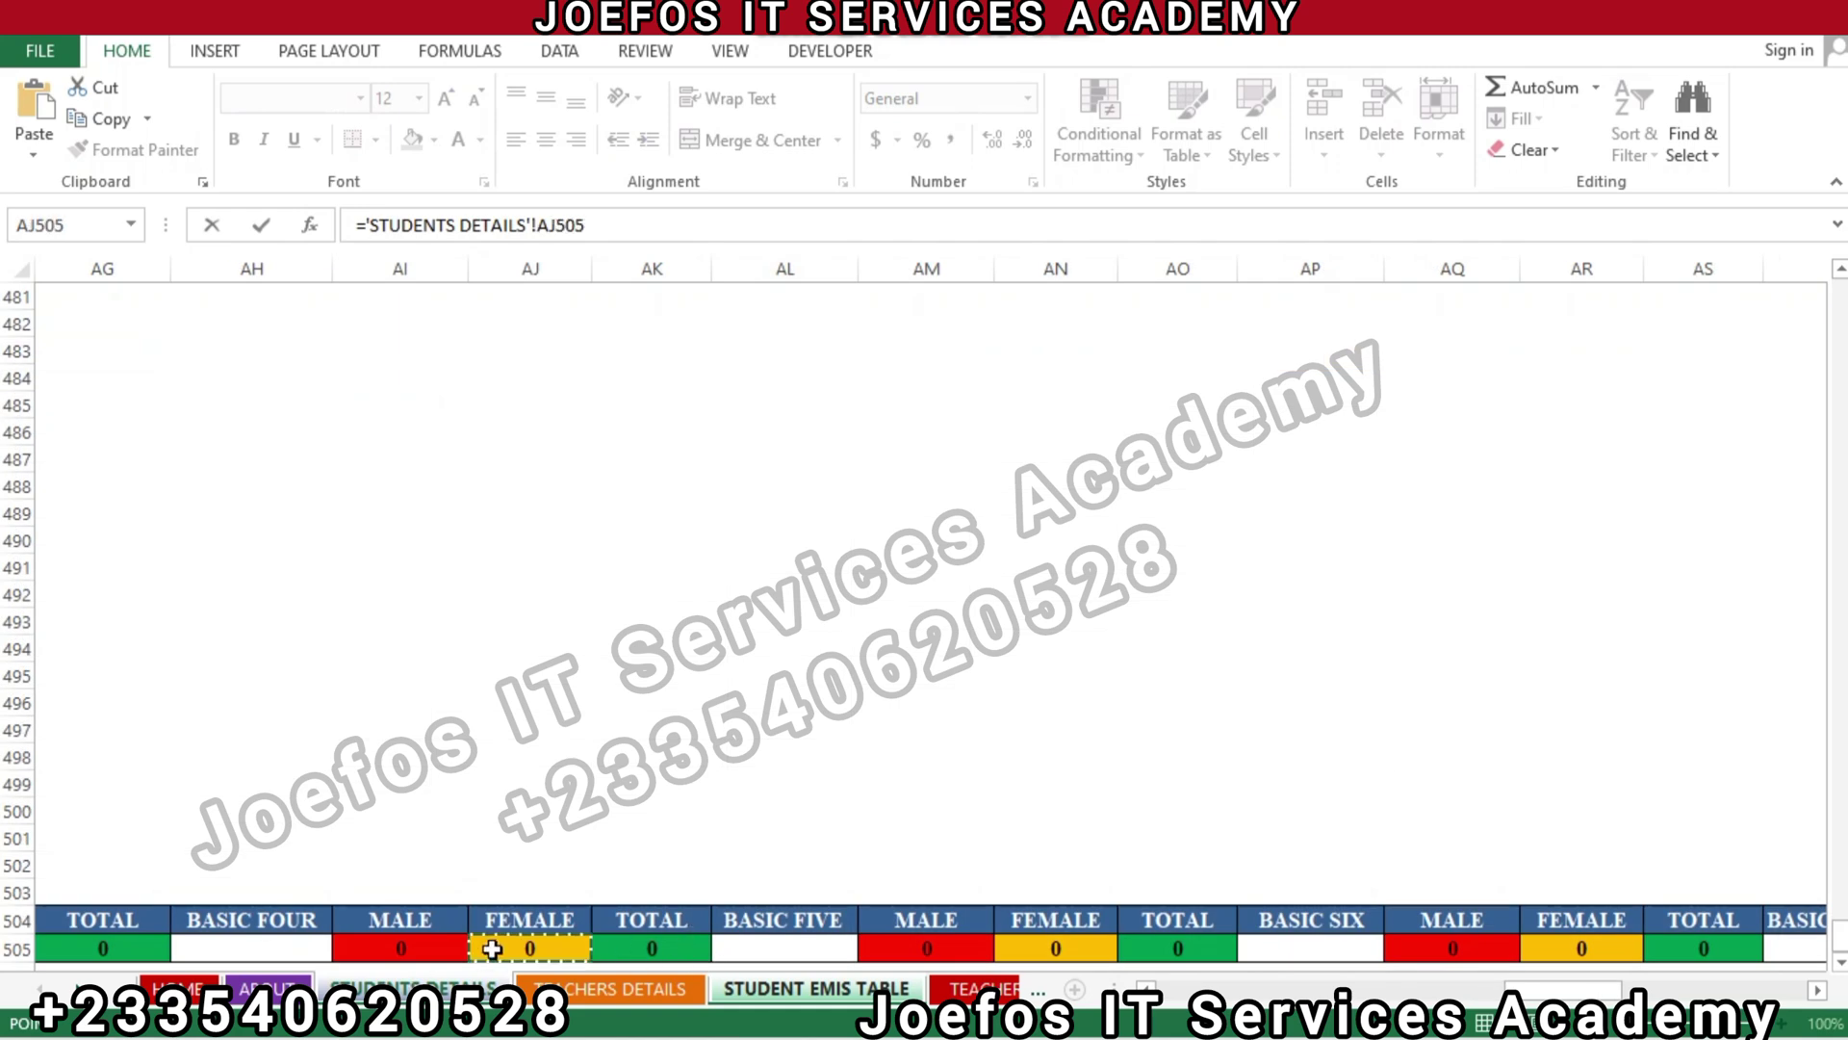
key(Return)
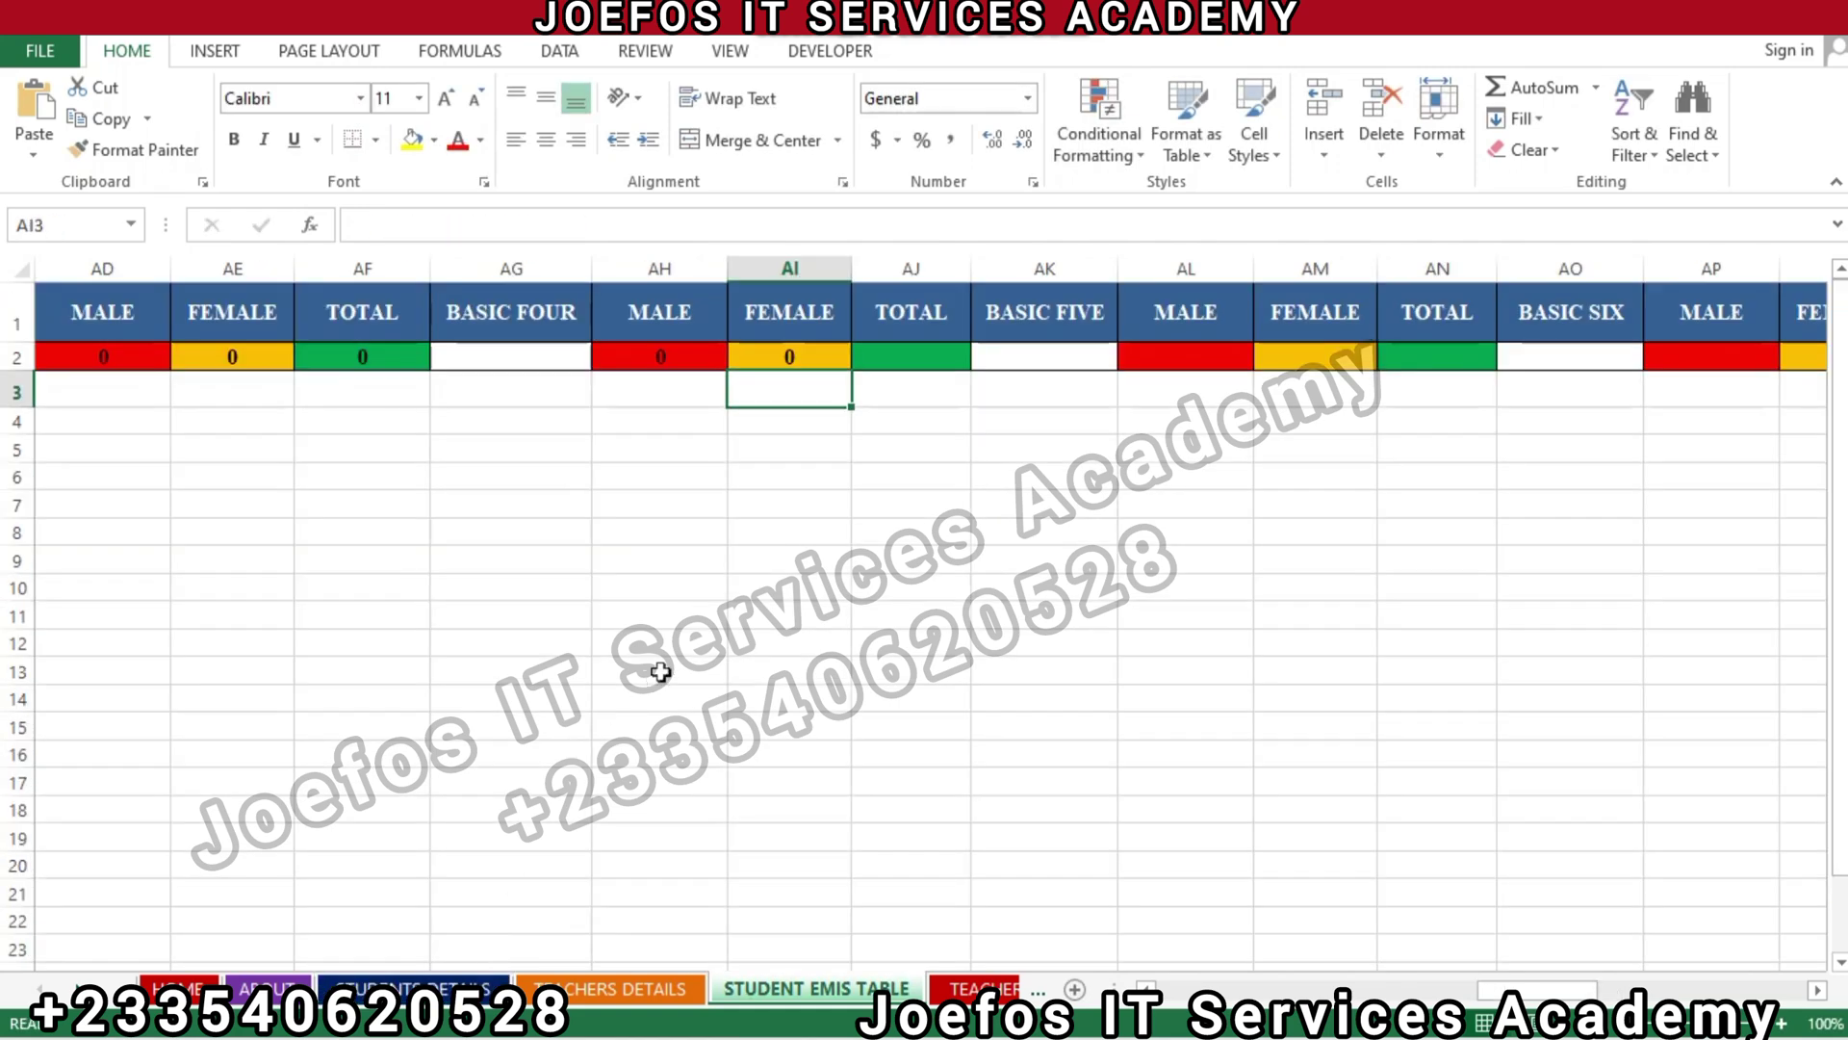
Link BASIC FOUR total cell AJ2 to ='STUDENTS DETAILS'!AK505
click(916, 368)
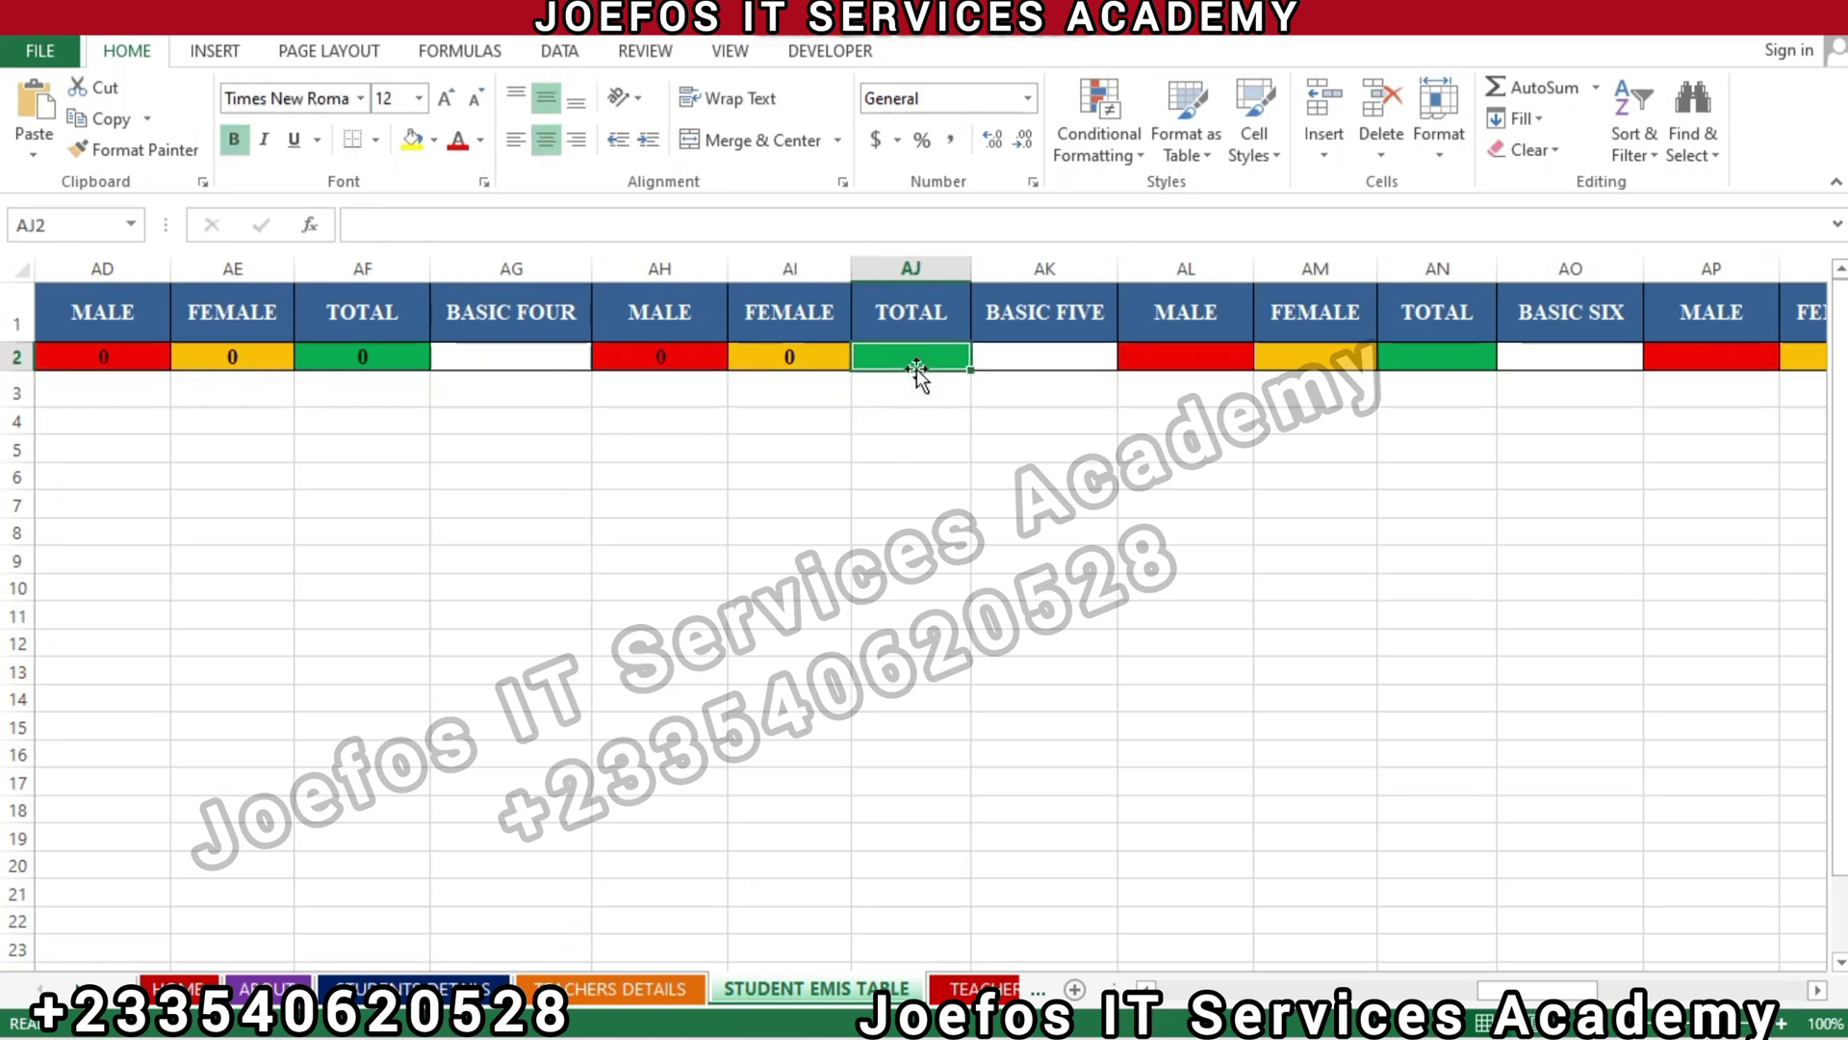
text(=)
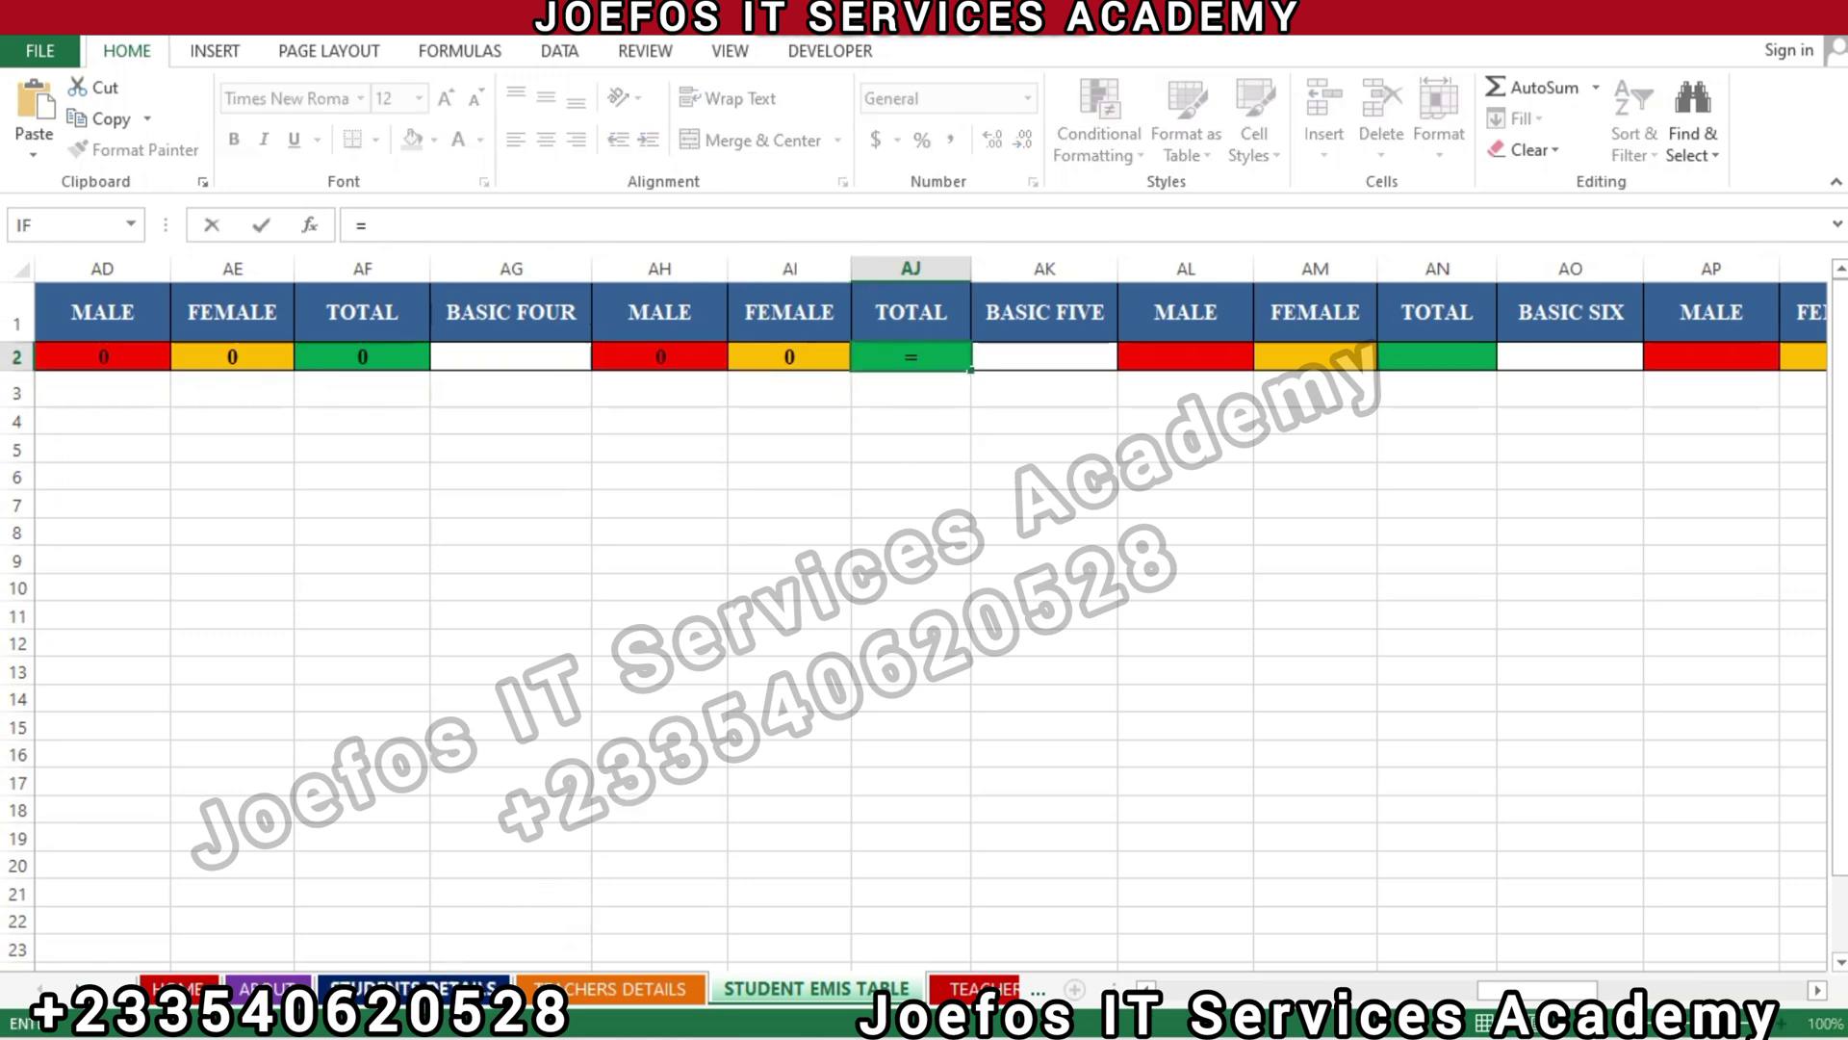
click(451, 987)
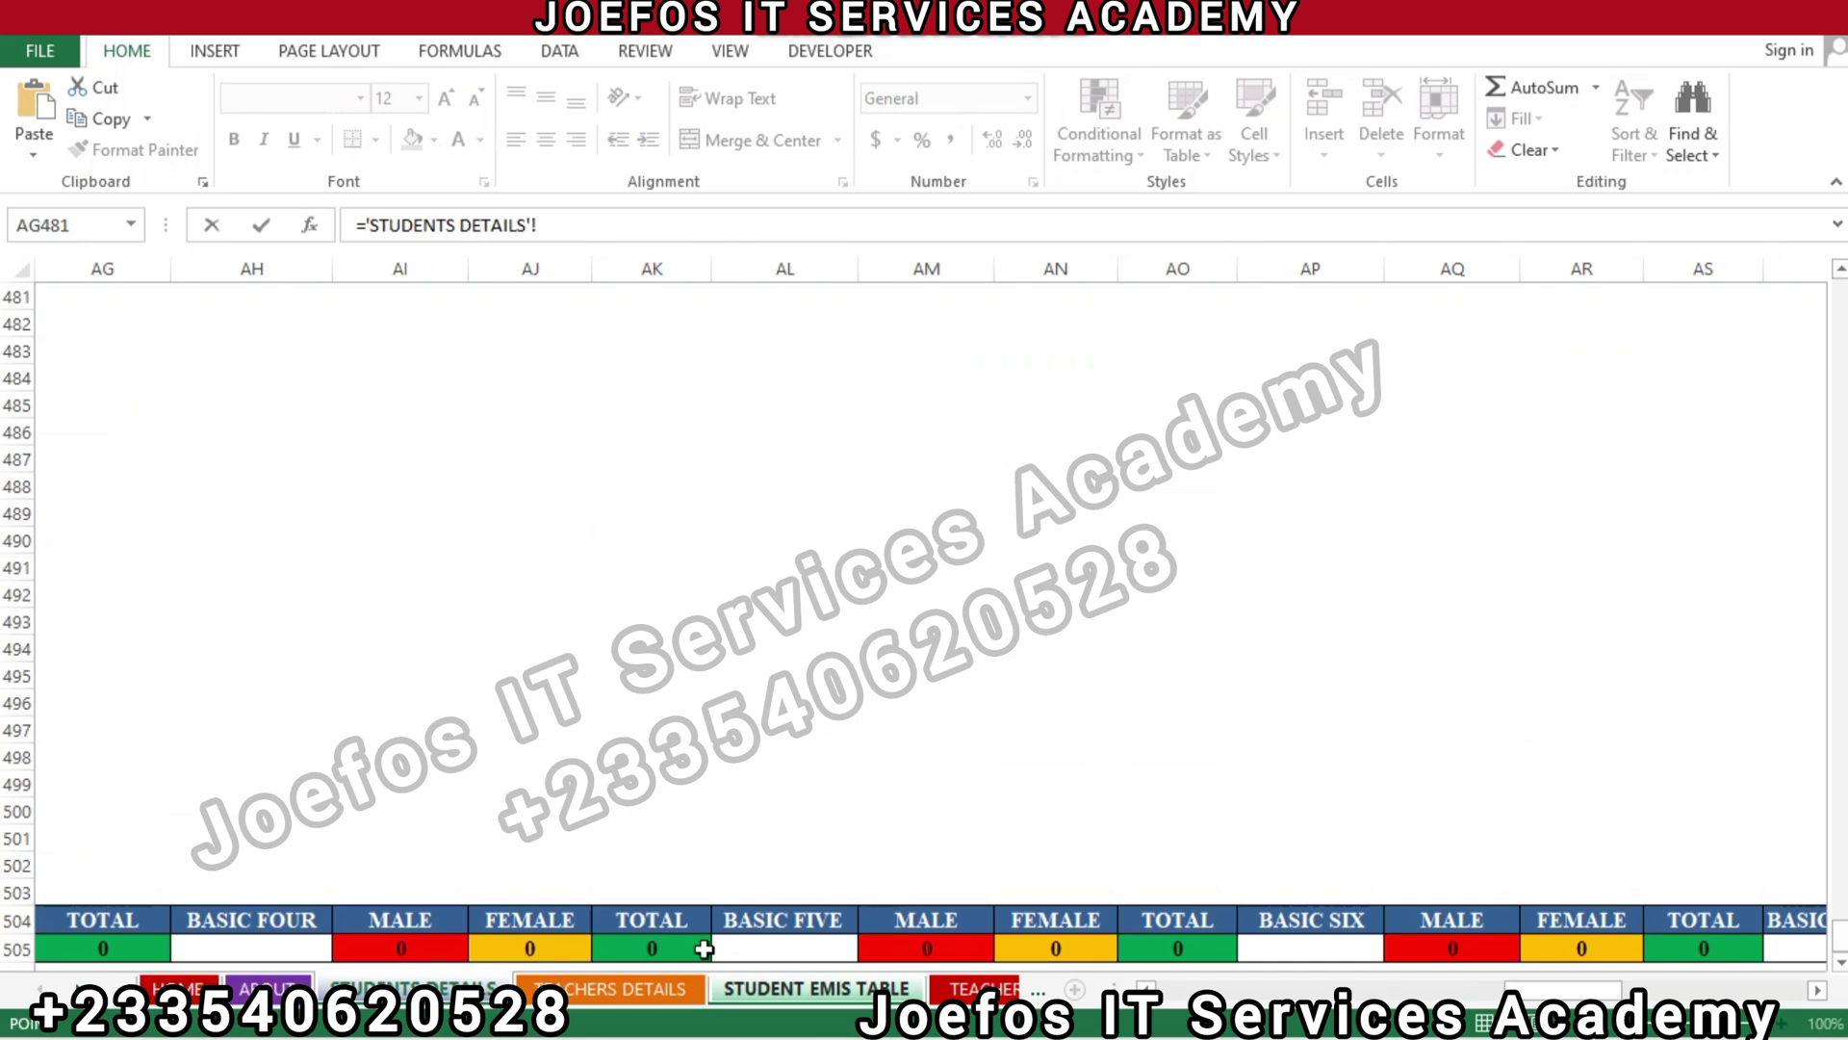
click(662, 946)
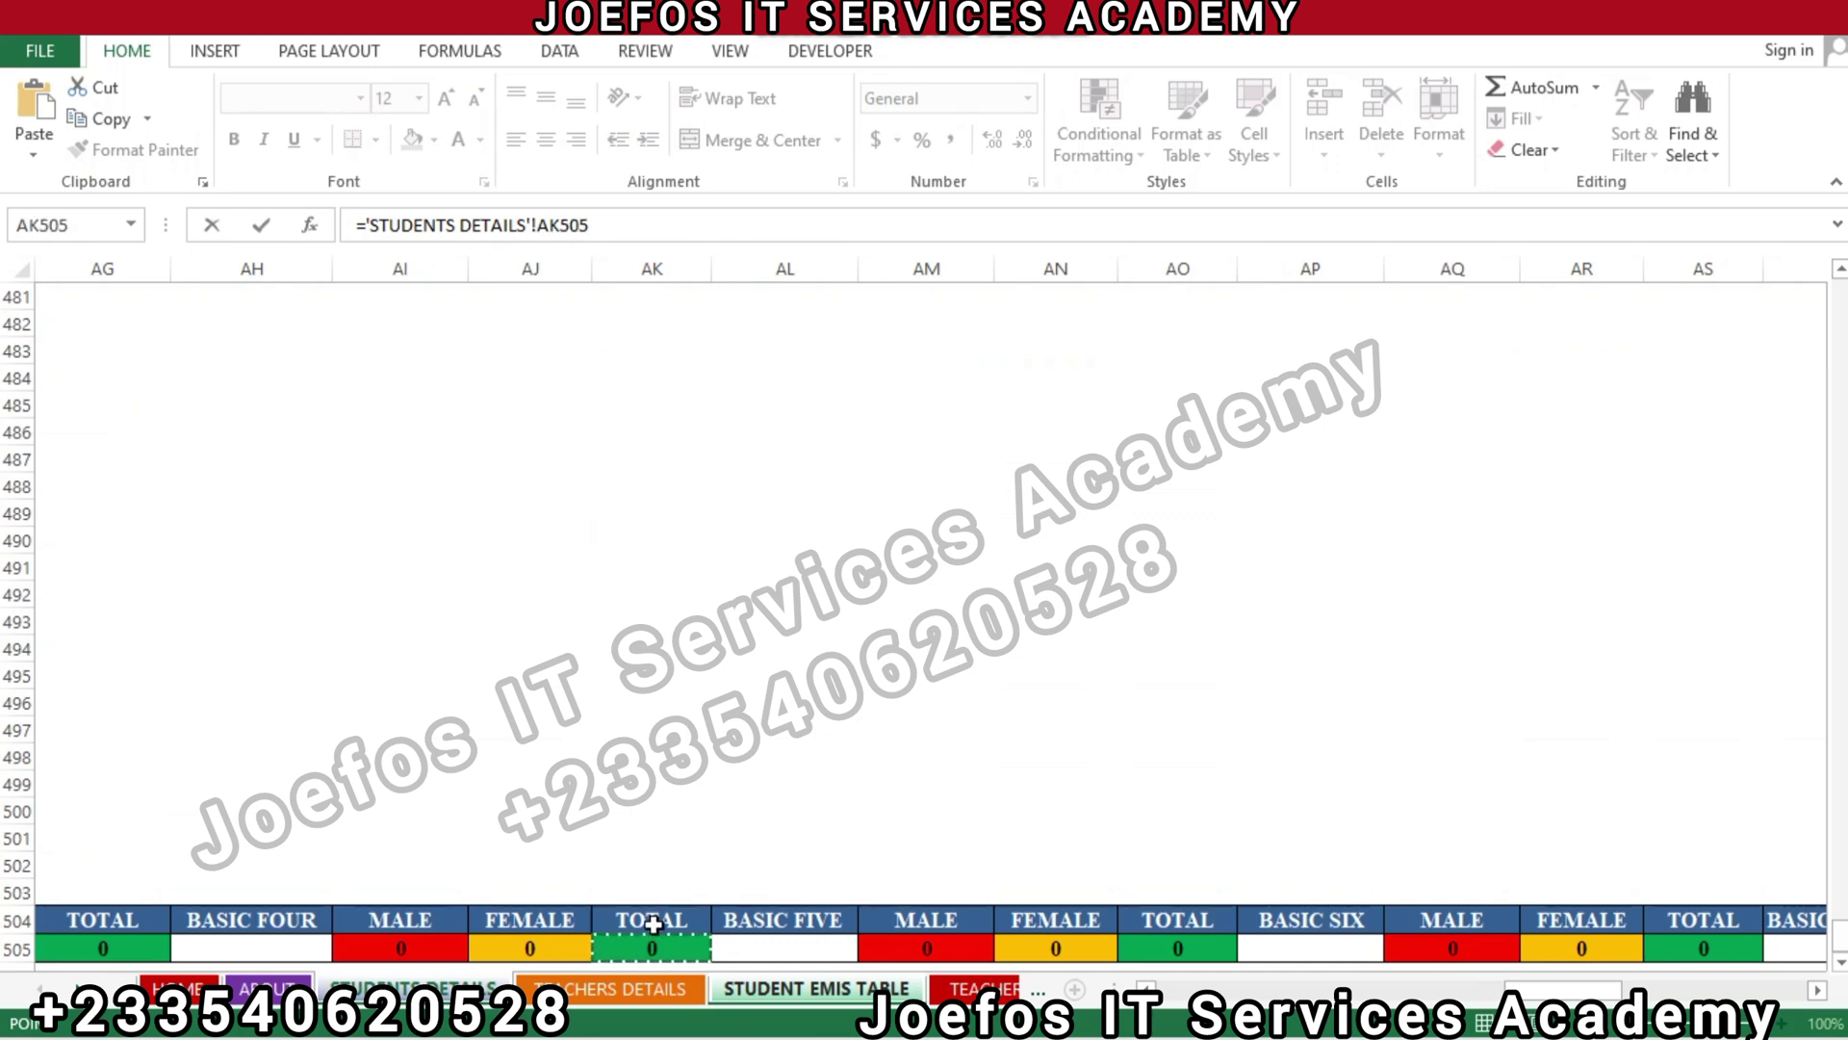
key(Return)
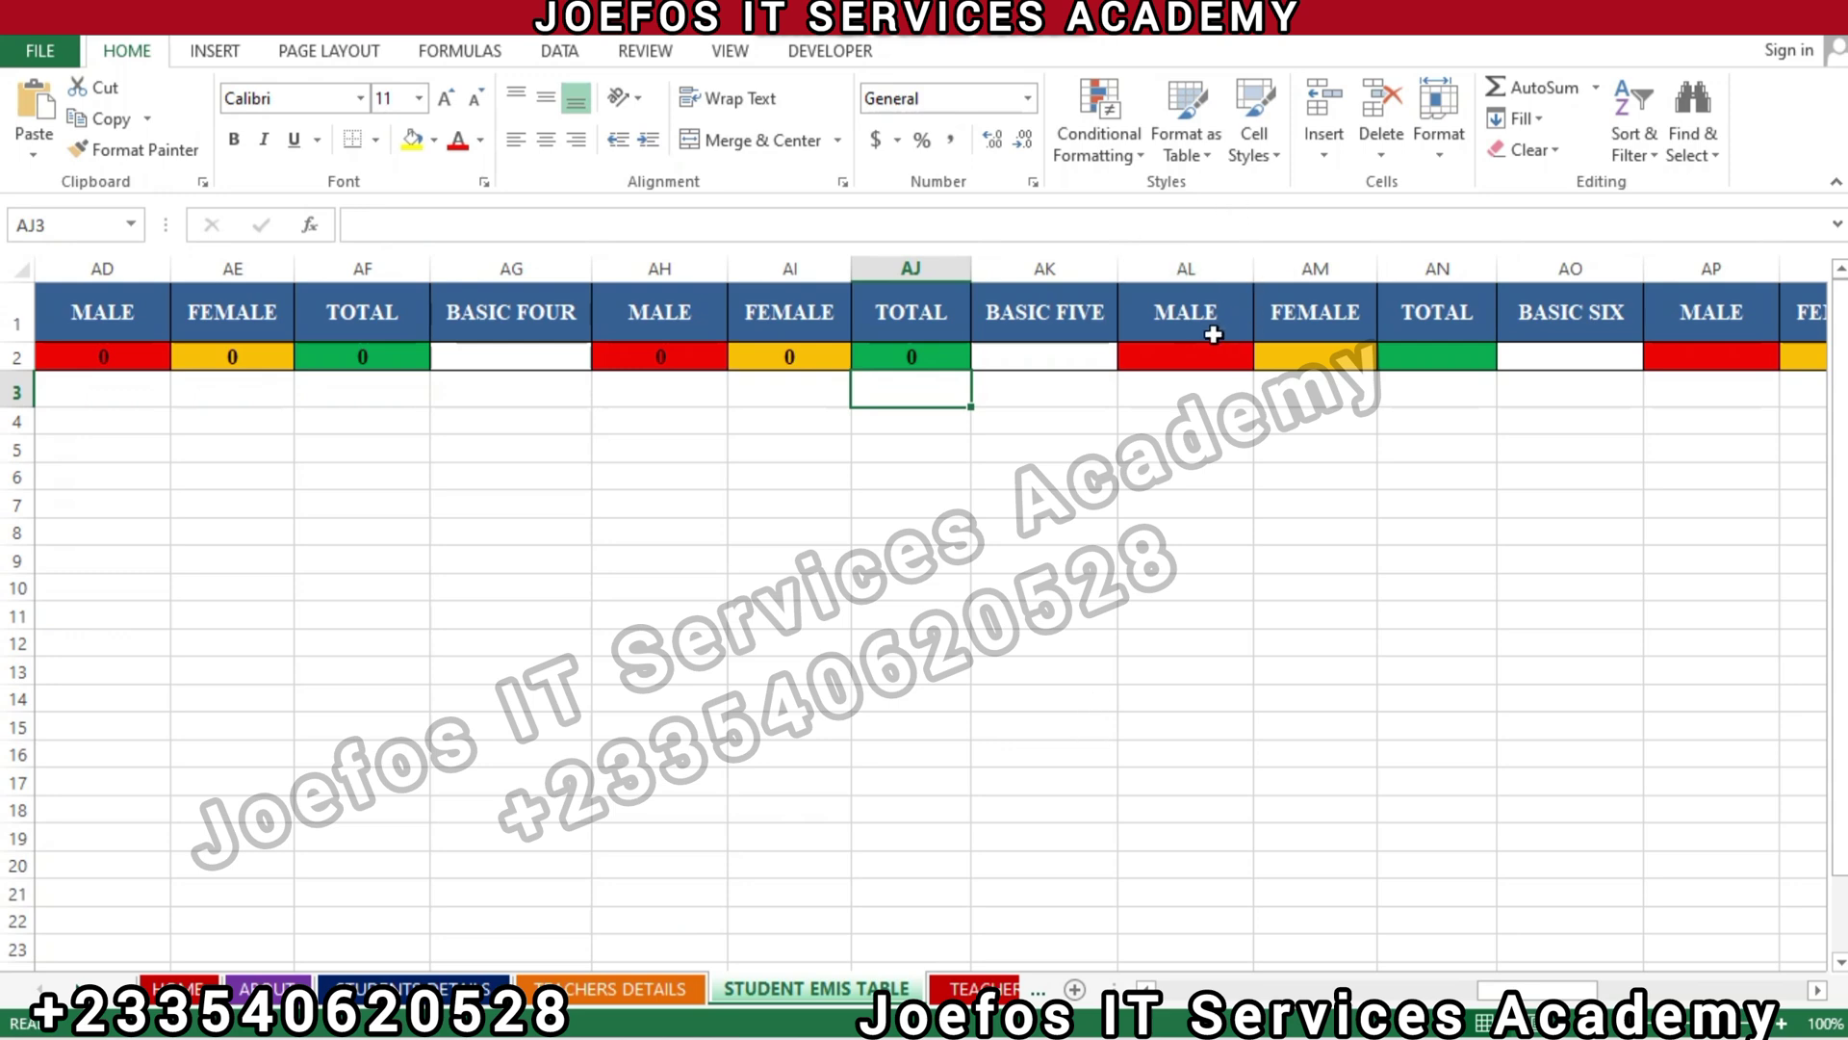
Link BASIC FIVE male cell AL2 to ='STUDENTS DETAILS'!AM505
click(1193, 358)
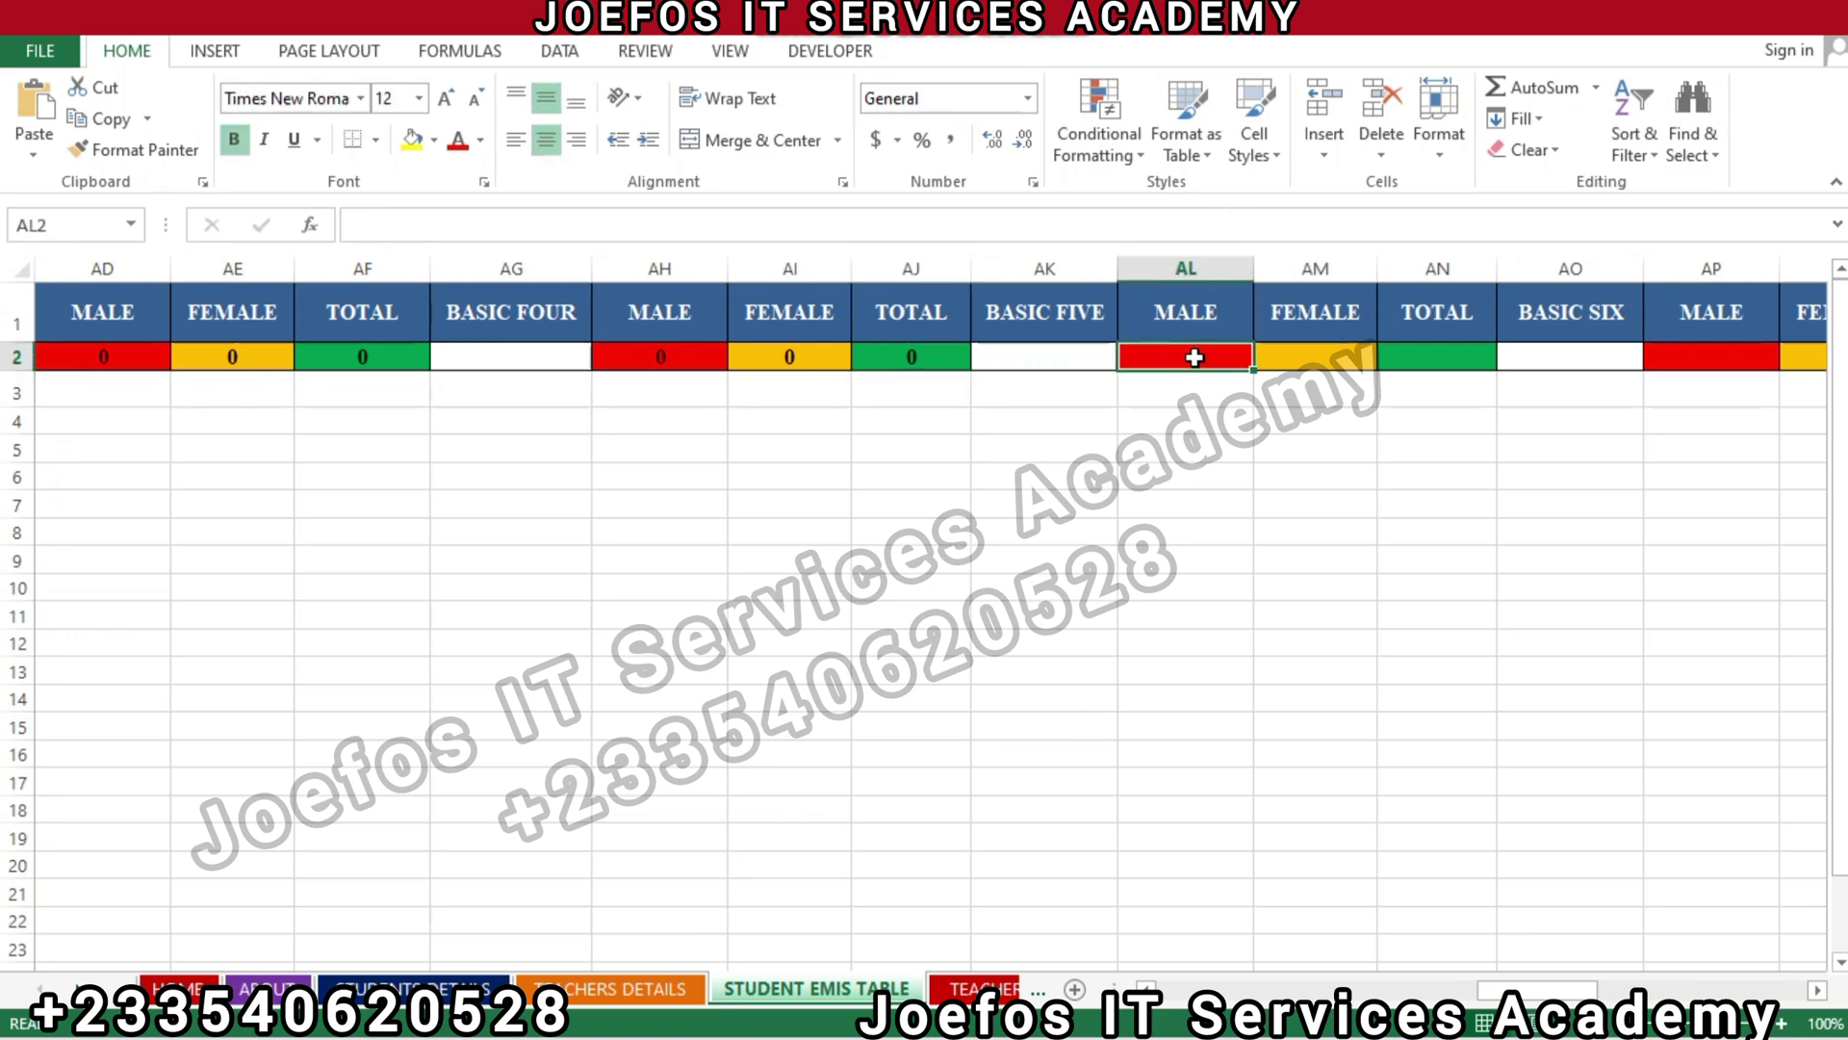
text(=)
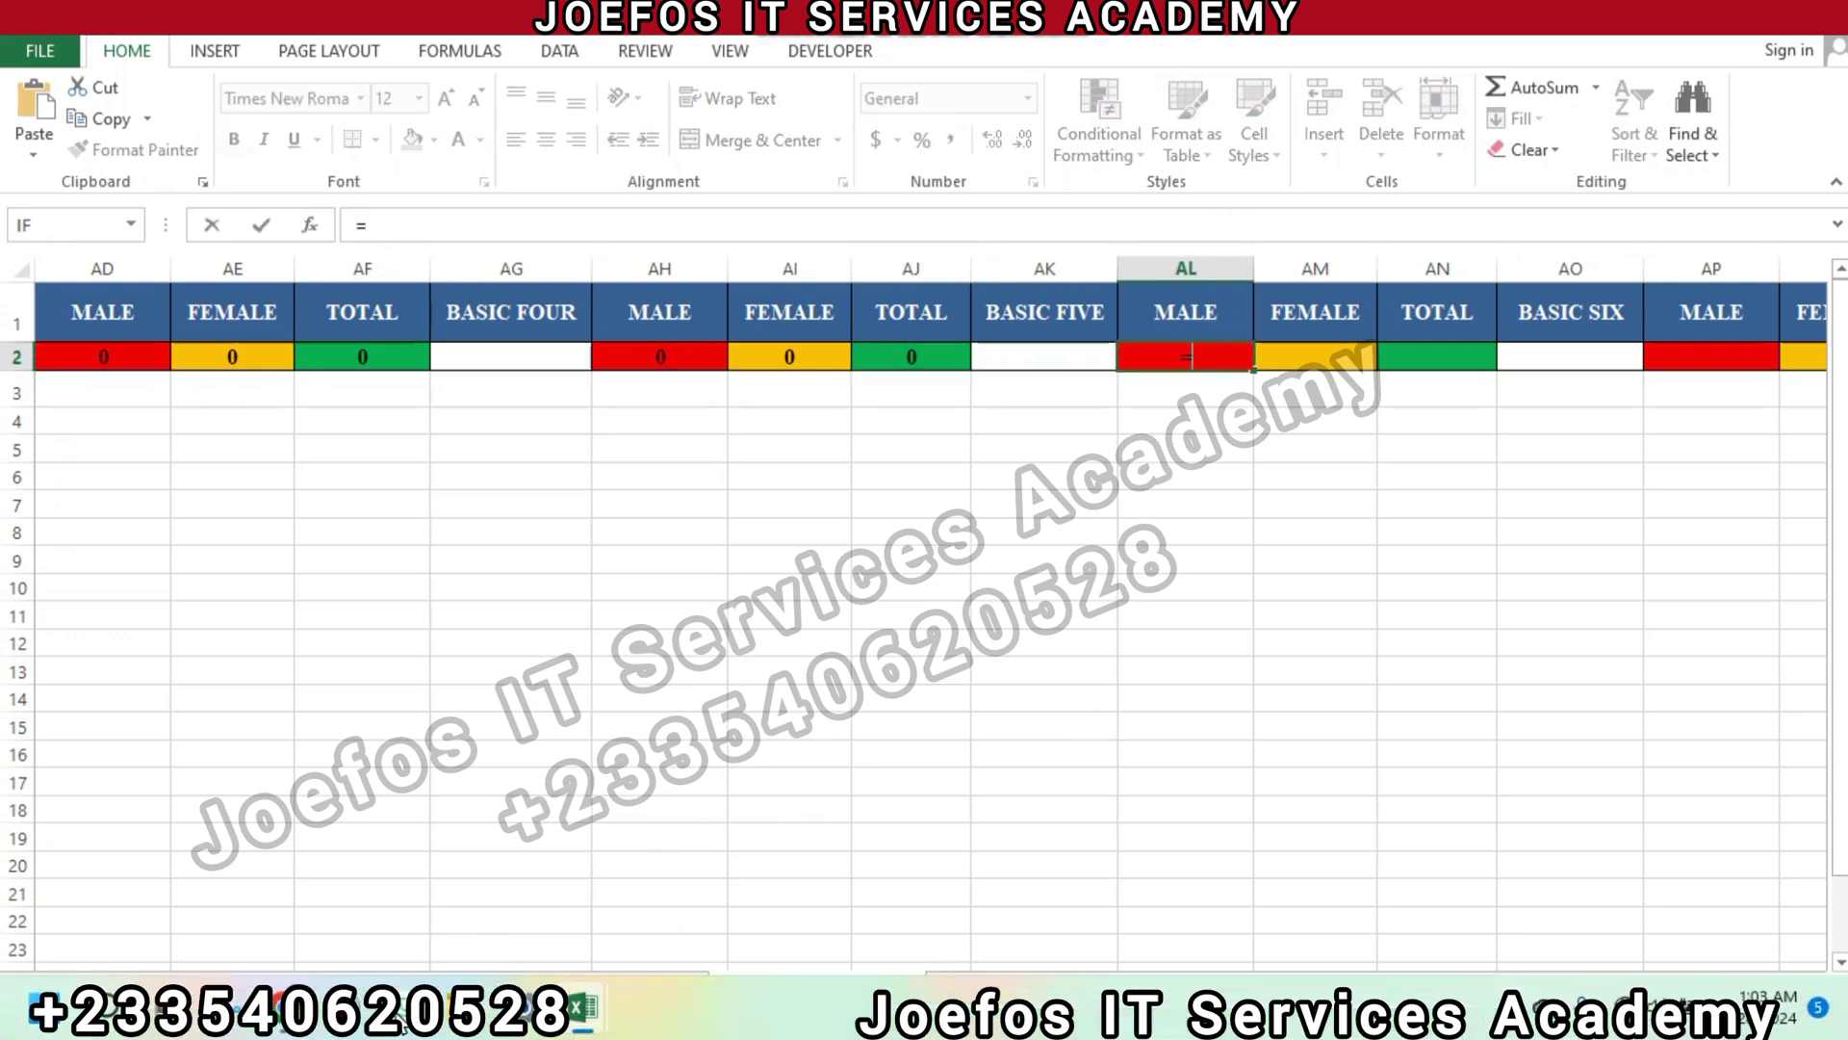
click(414, 988)
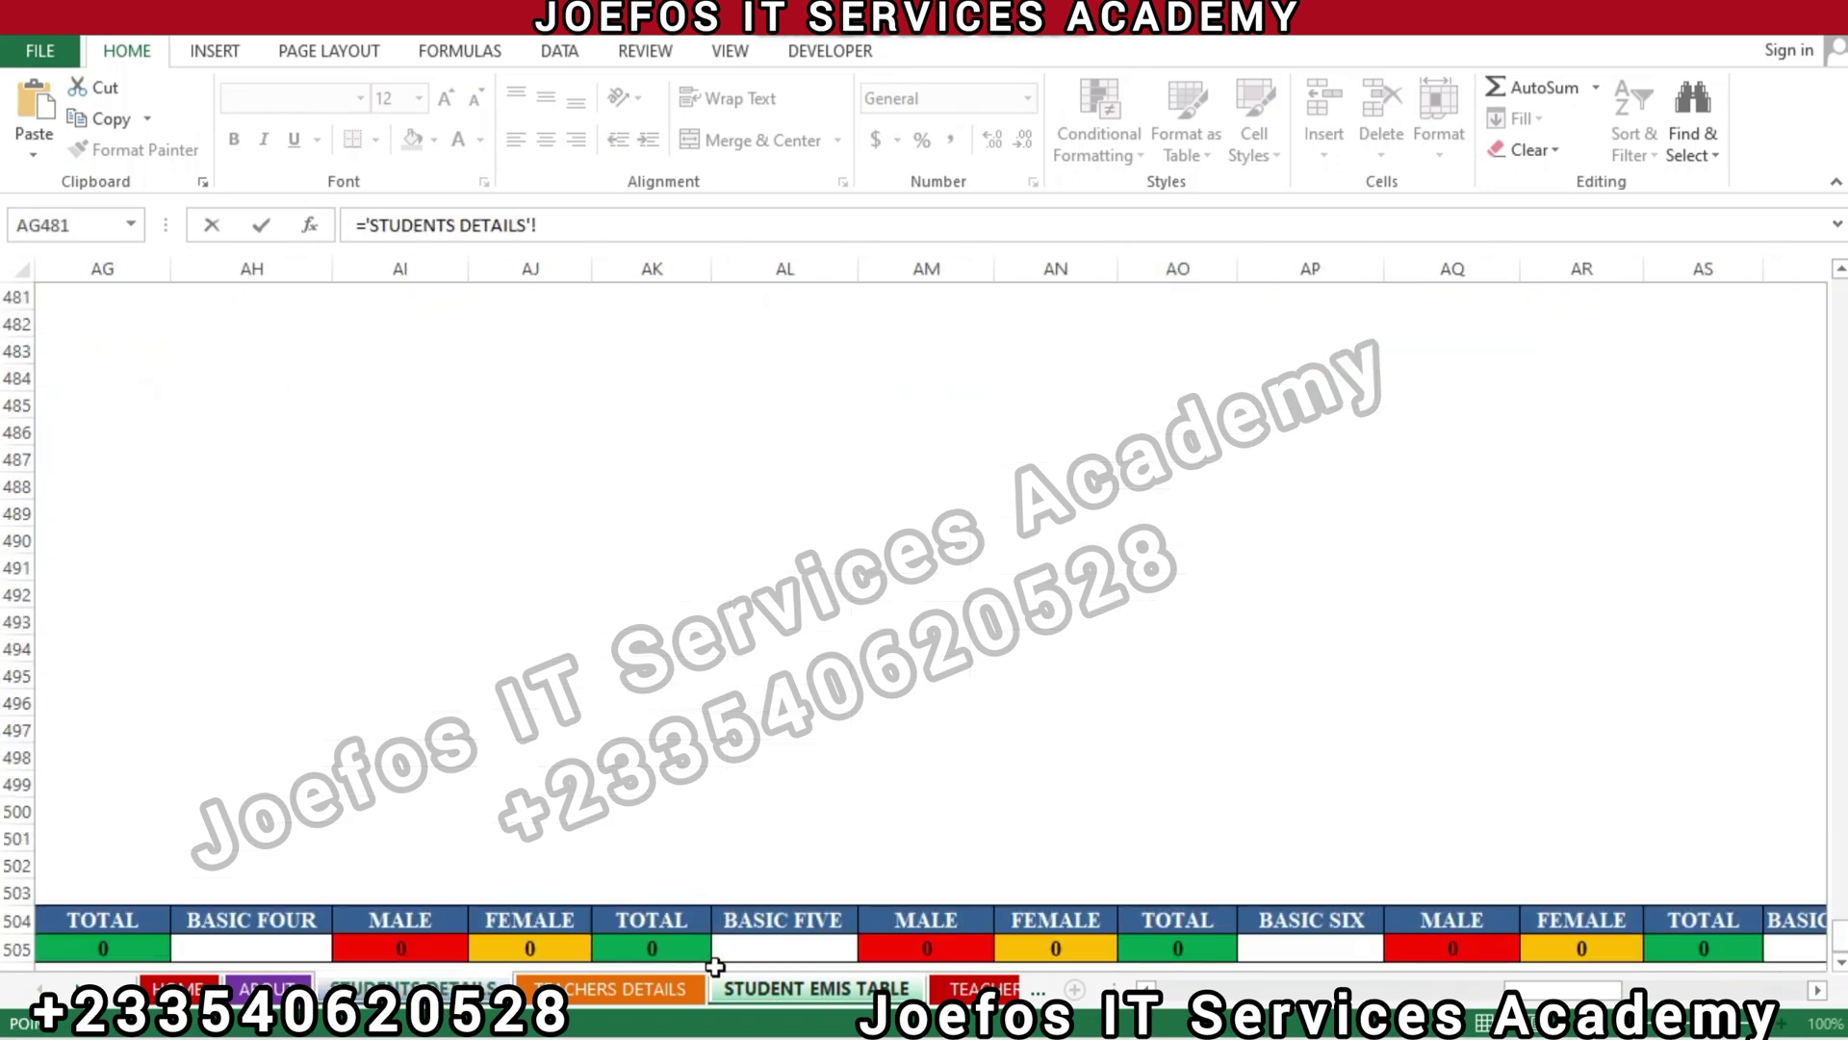
click(949, 944)
key(Return)
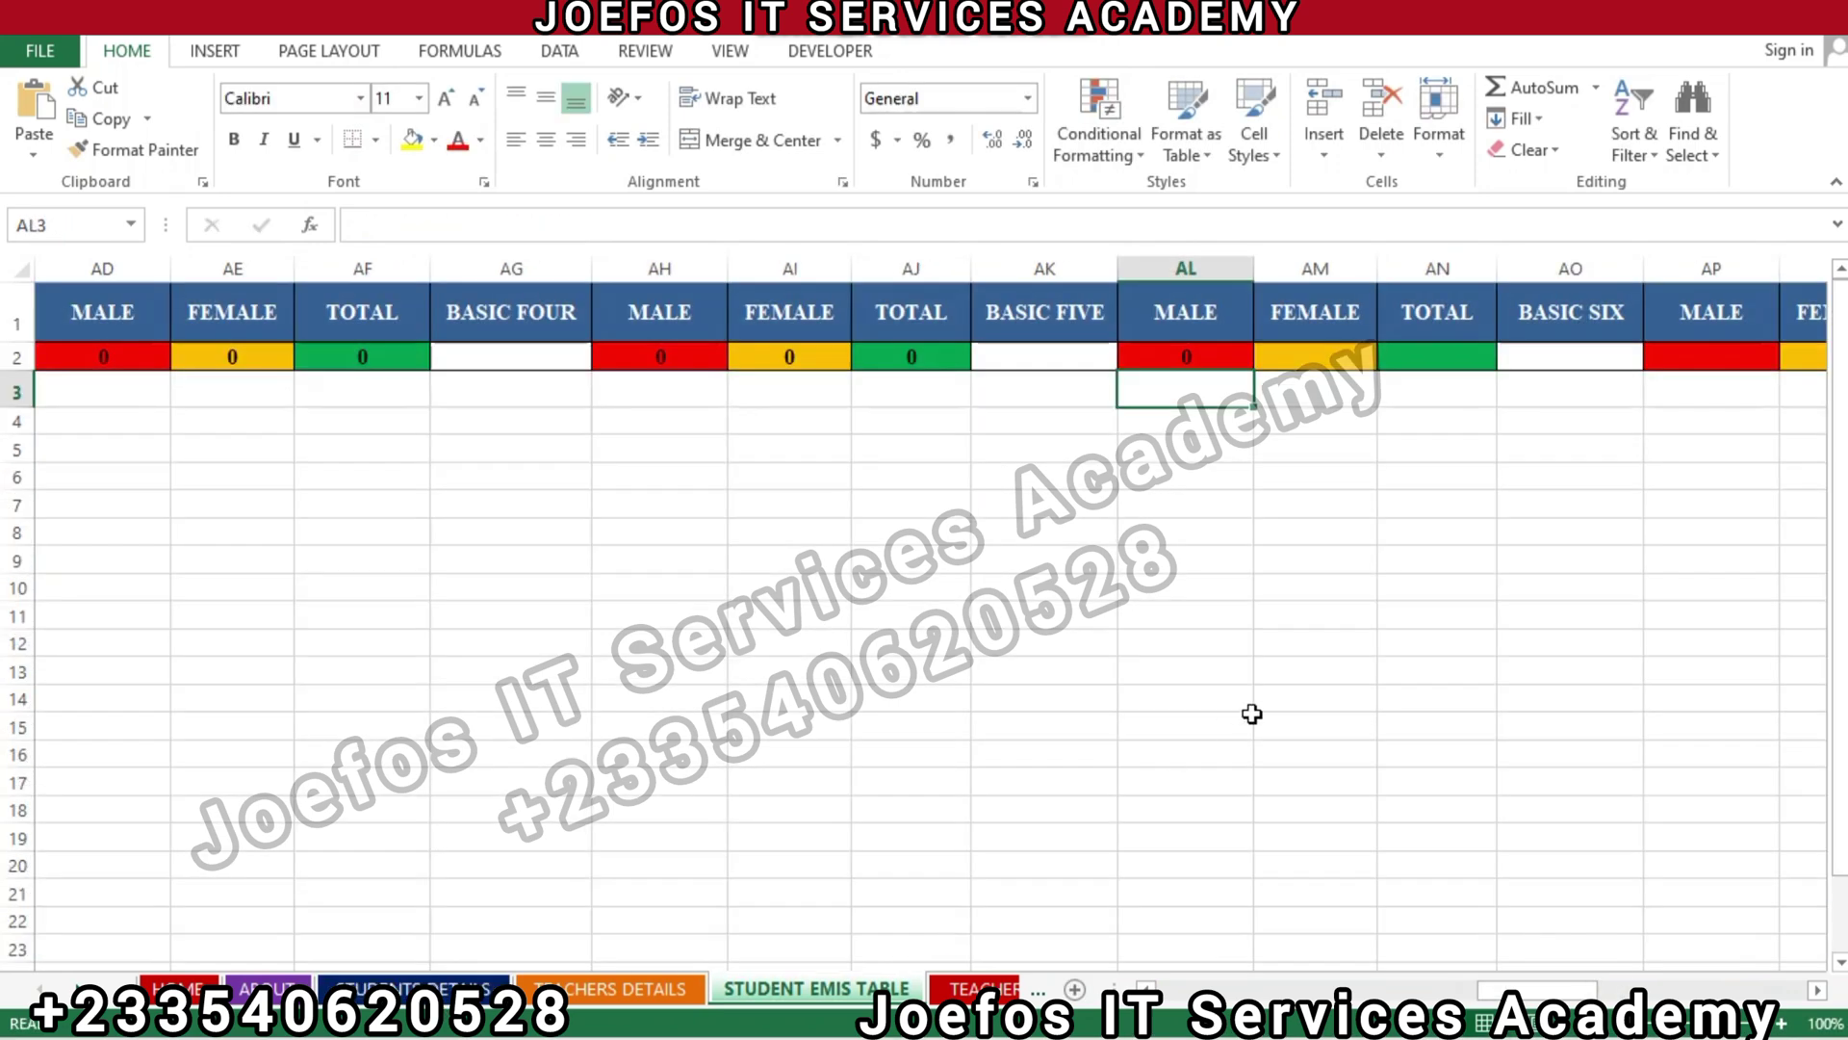
Link BASIC FIVE female cell AM2 to ='STUDENTS DETAILS'!AN505
click(1319, 350)
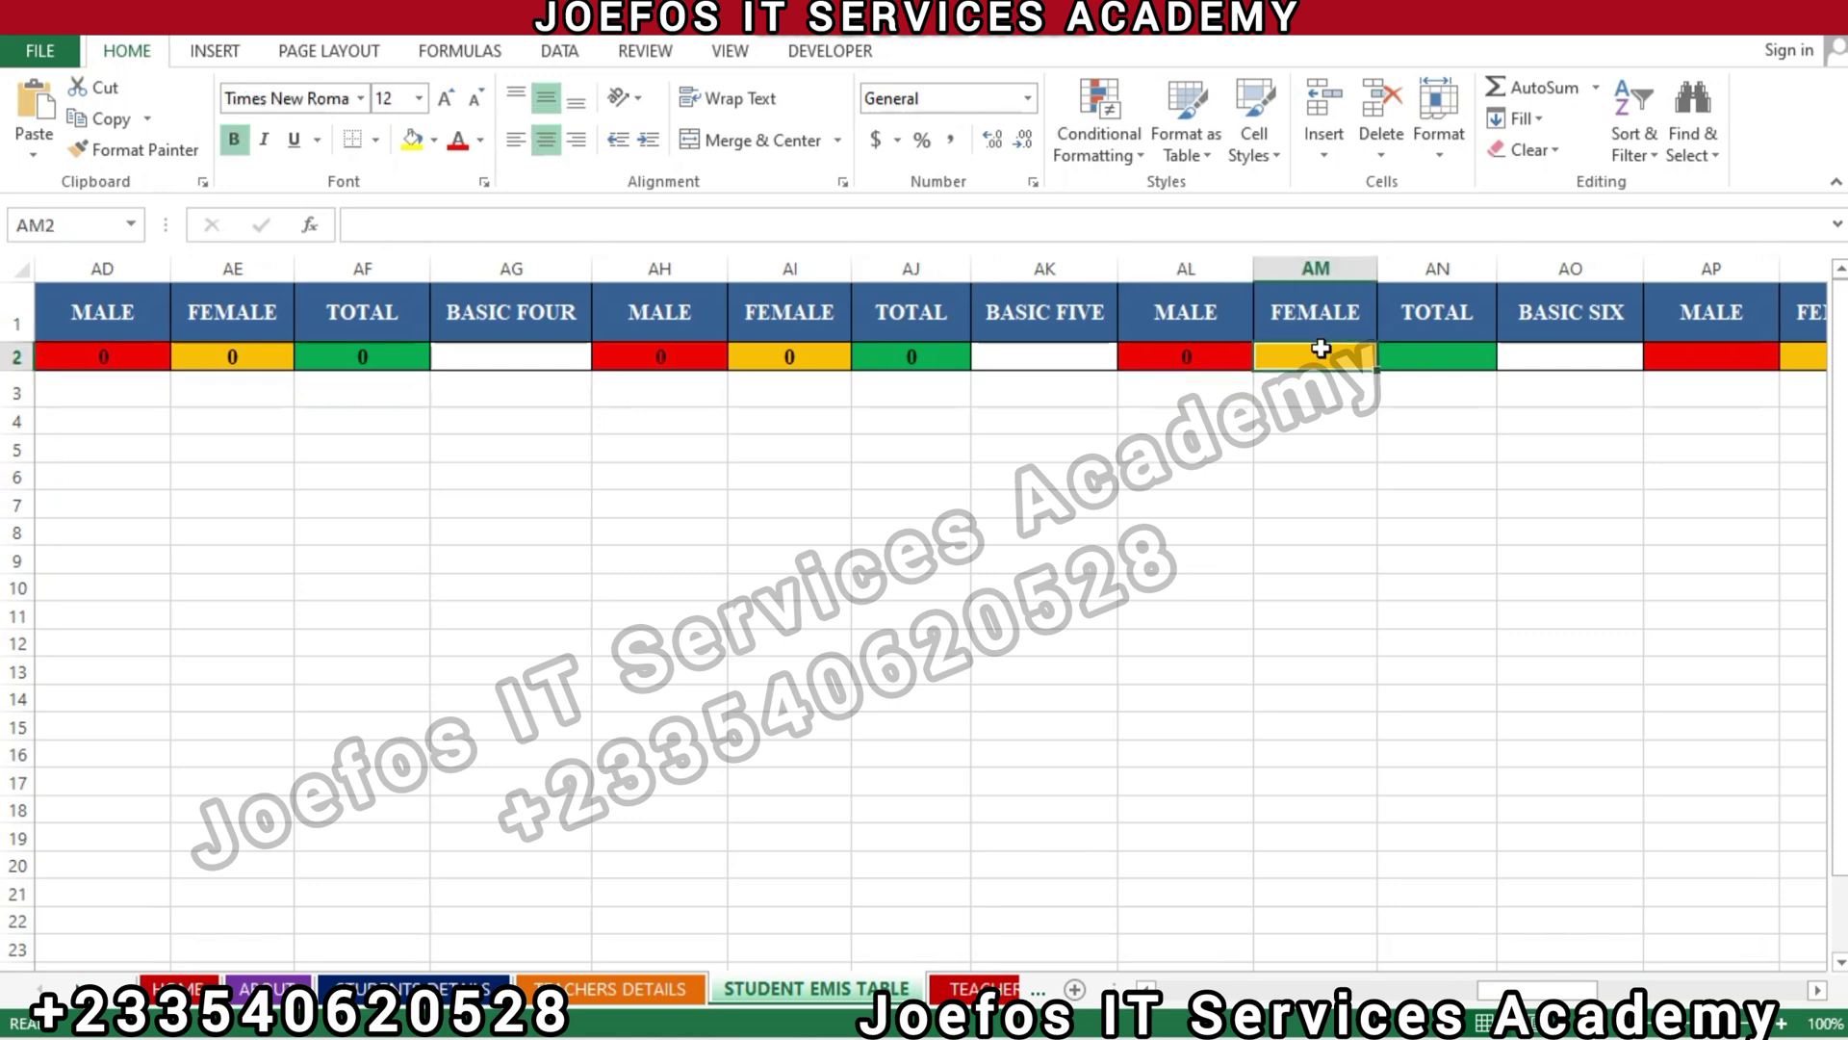
text(=)
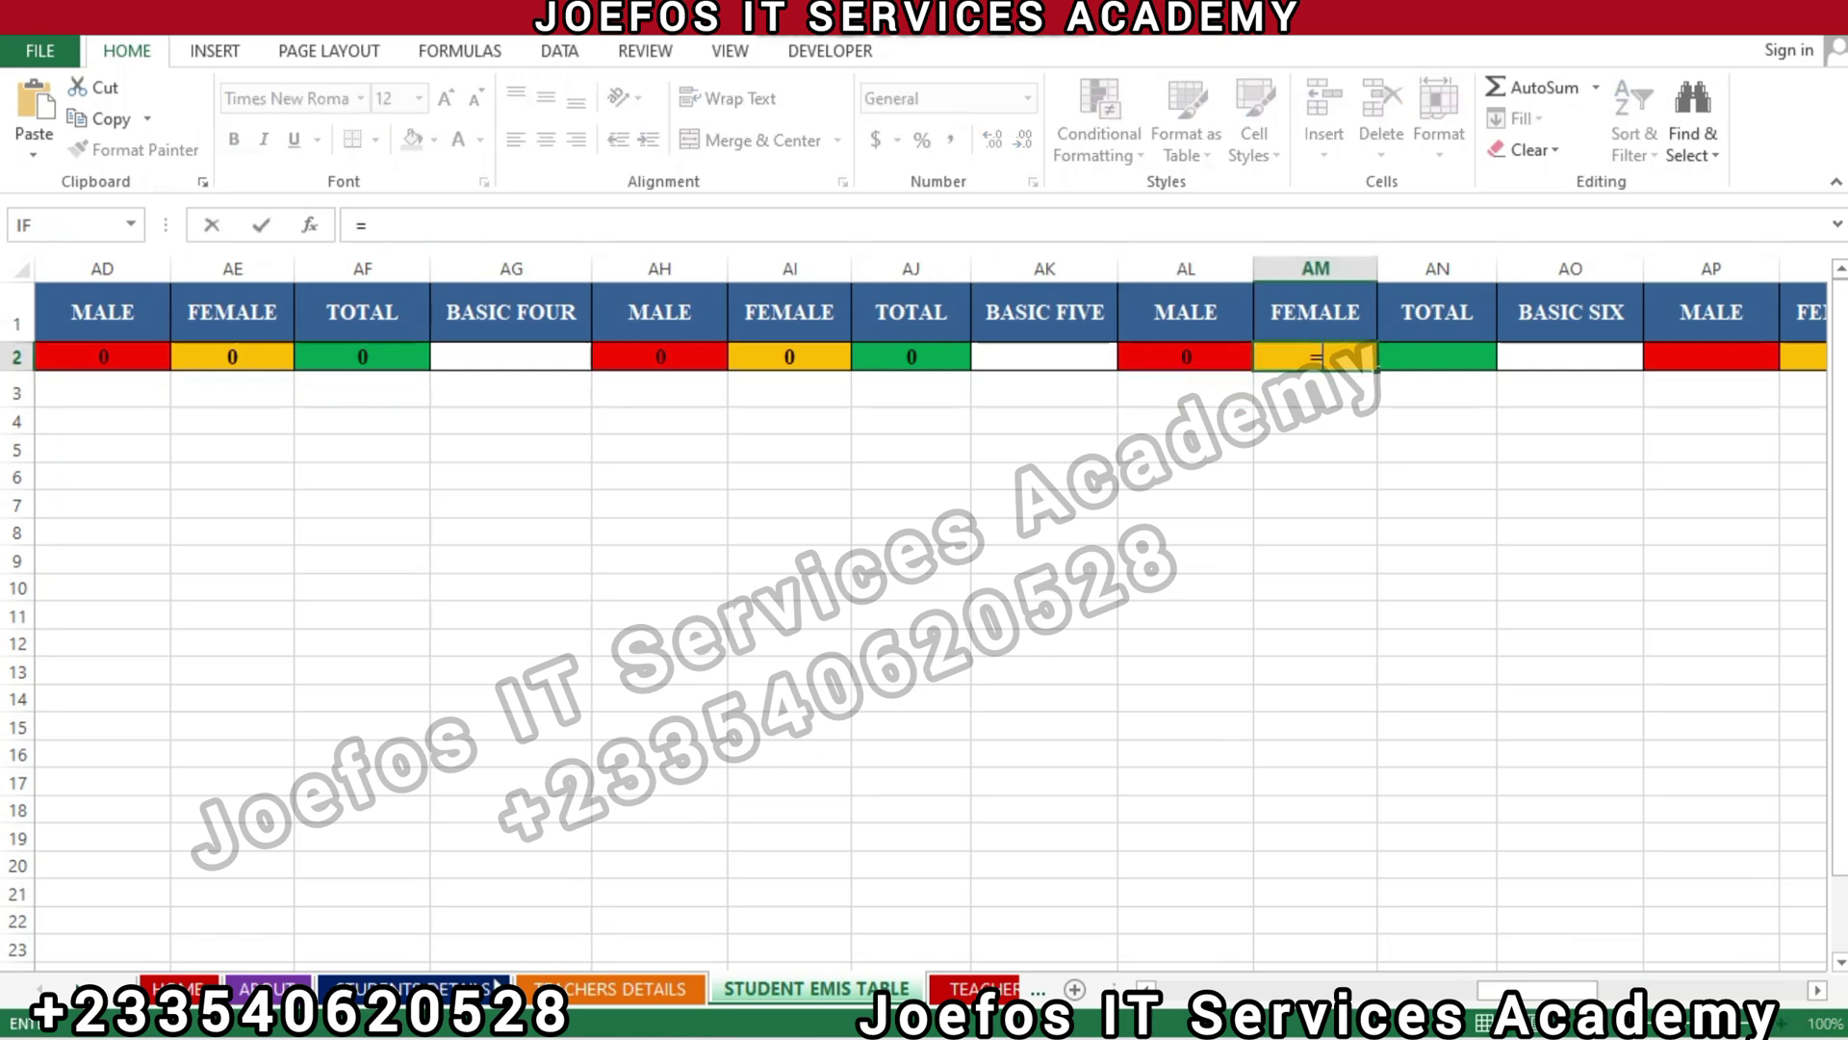
click(414, 988)
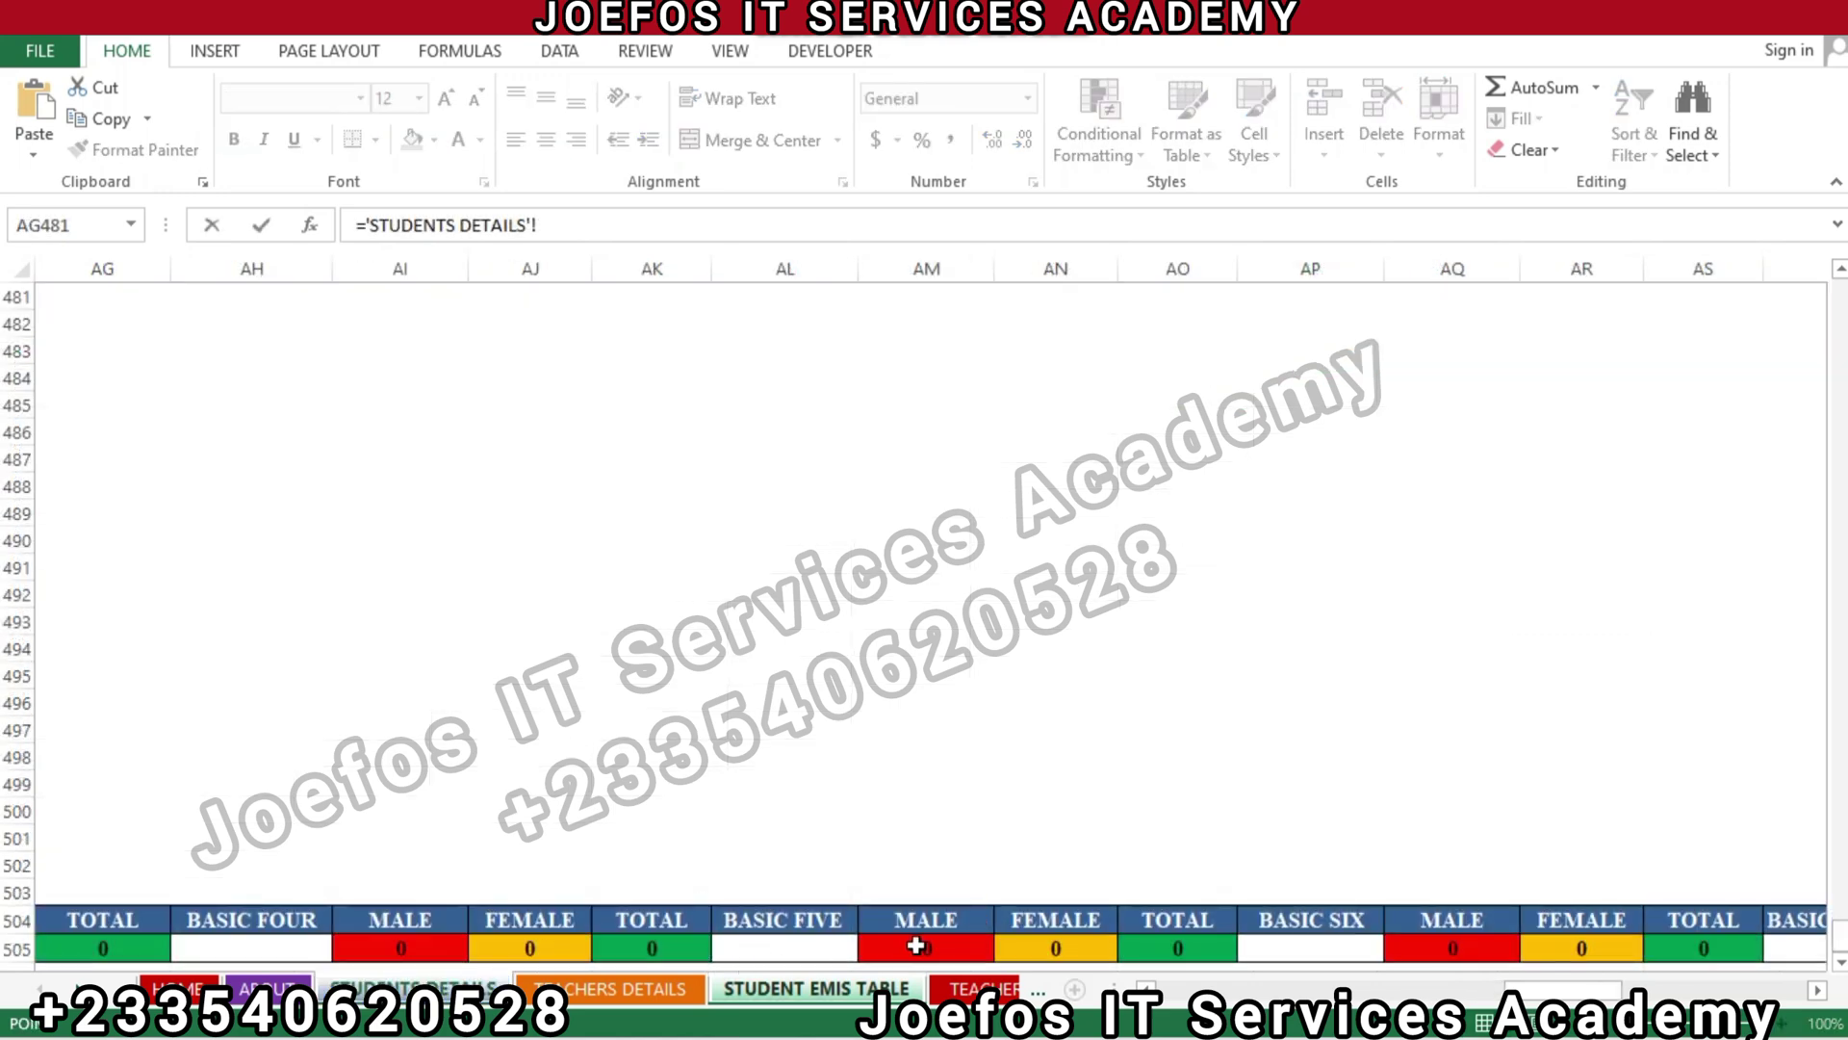
click(1054, 948)
key(Return)
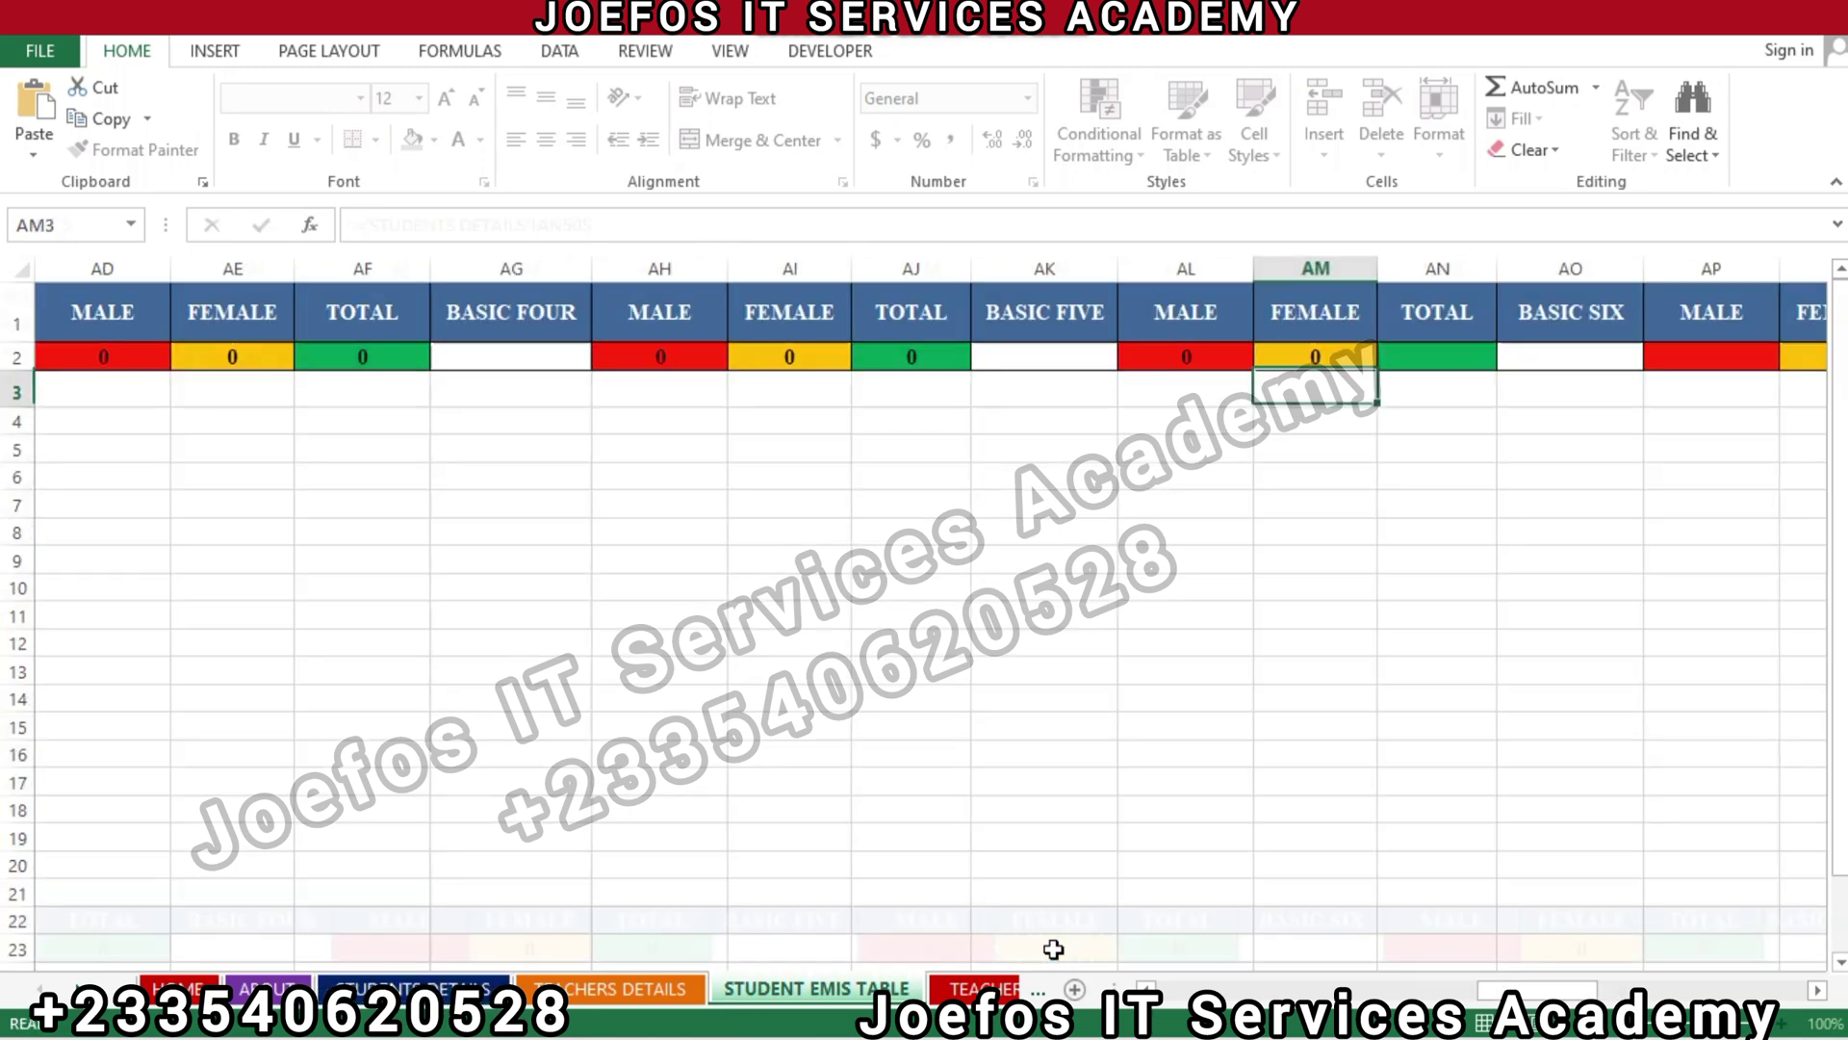
Link BASIC FIVE total cell AN2 to ='STUDENTS DETAILS'!AO505
click(1397, 353)
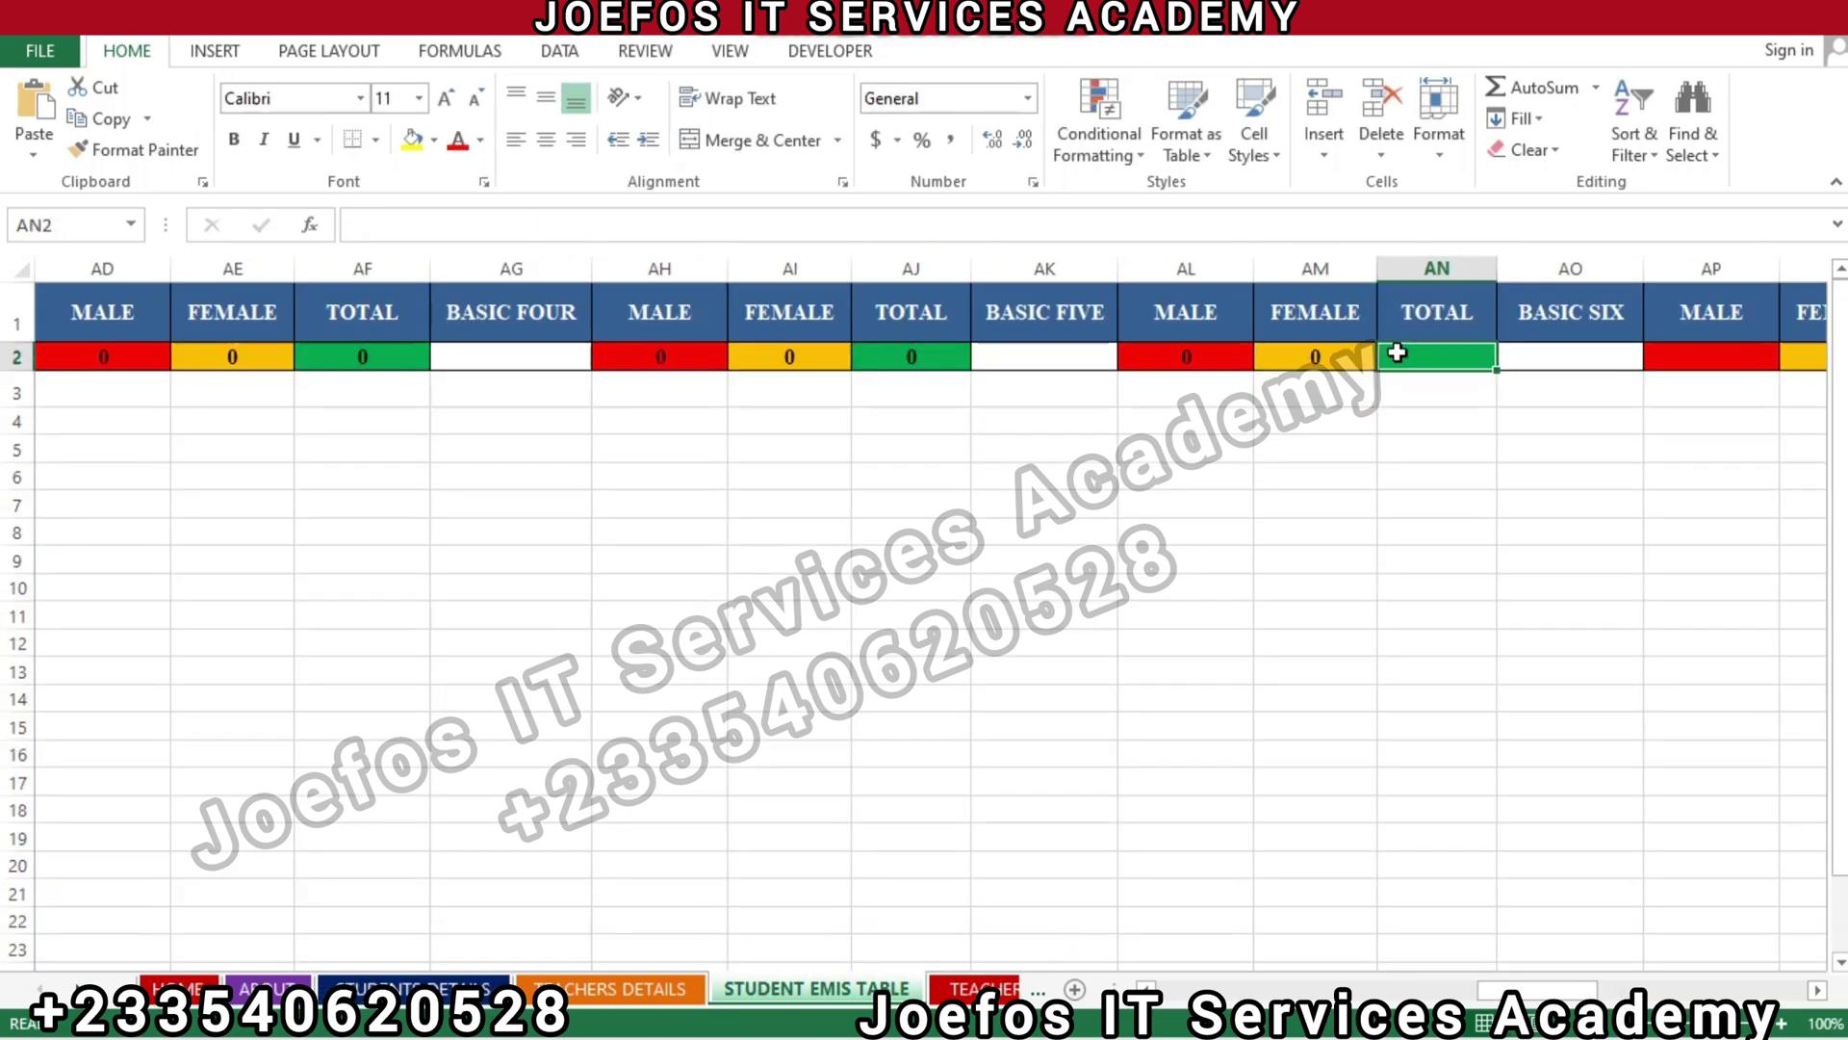
text(=)
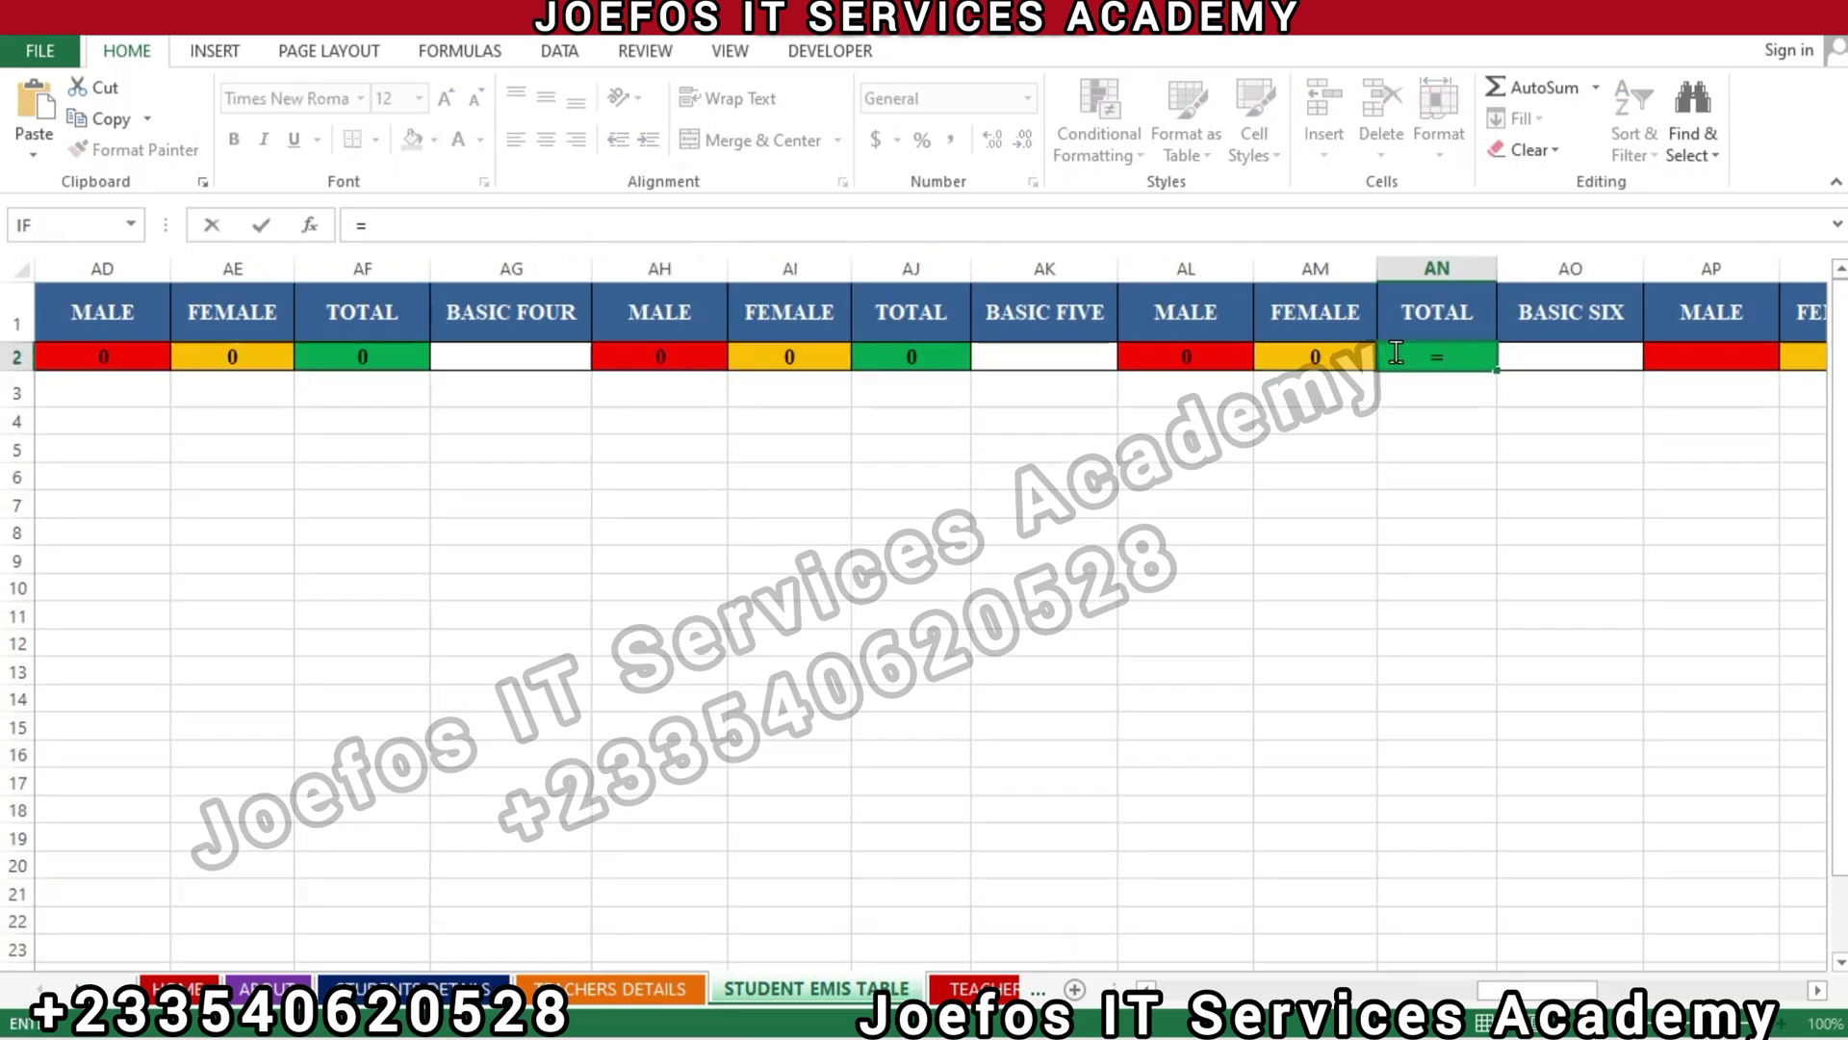
click(445, 989)
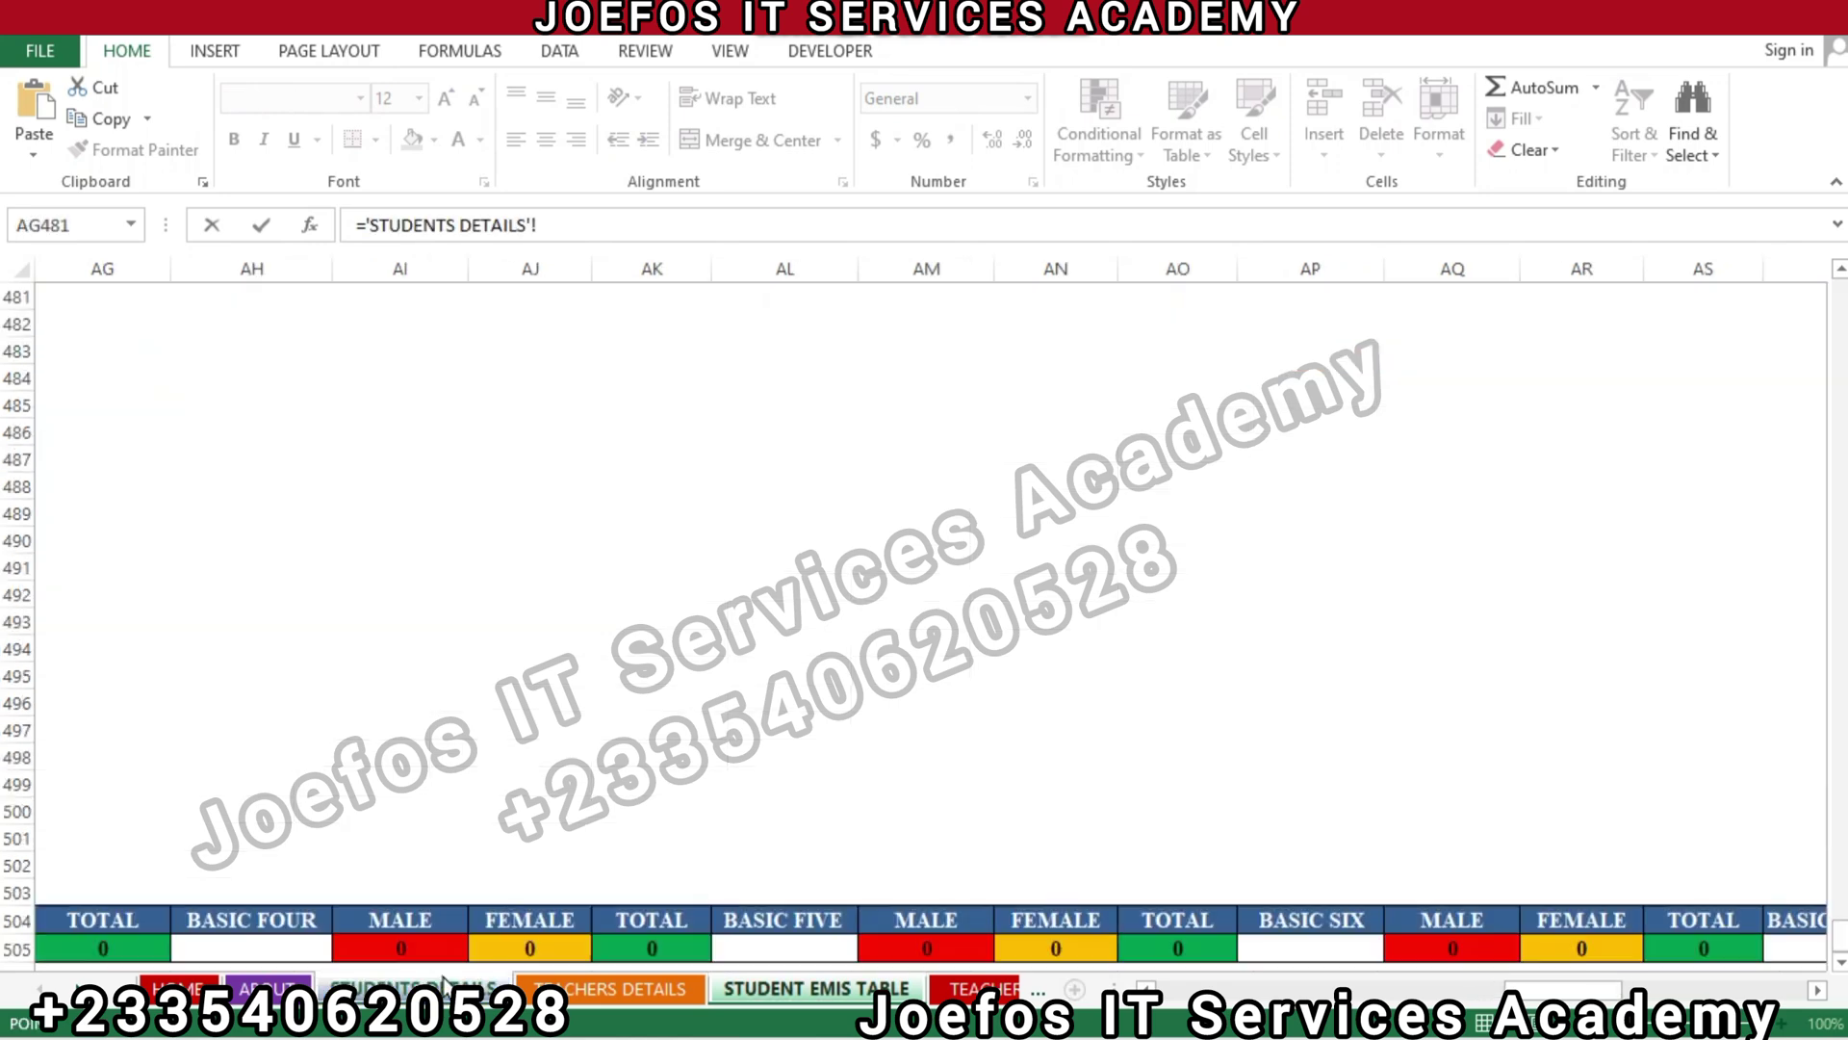
click(1197, 951)
key(Return)
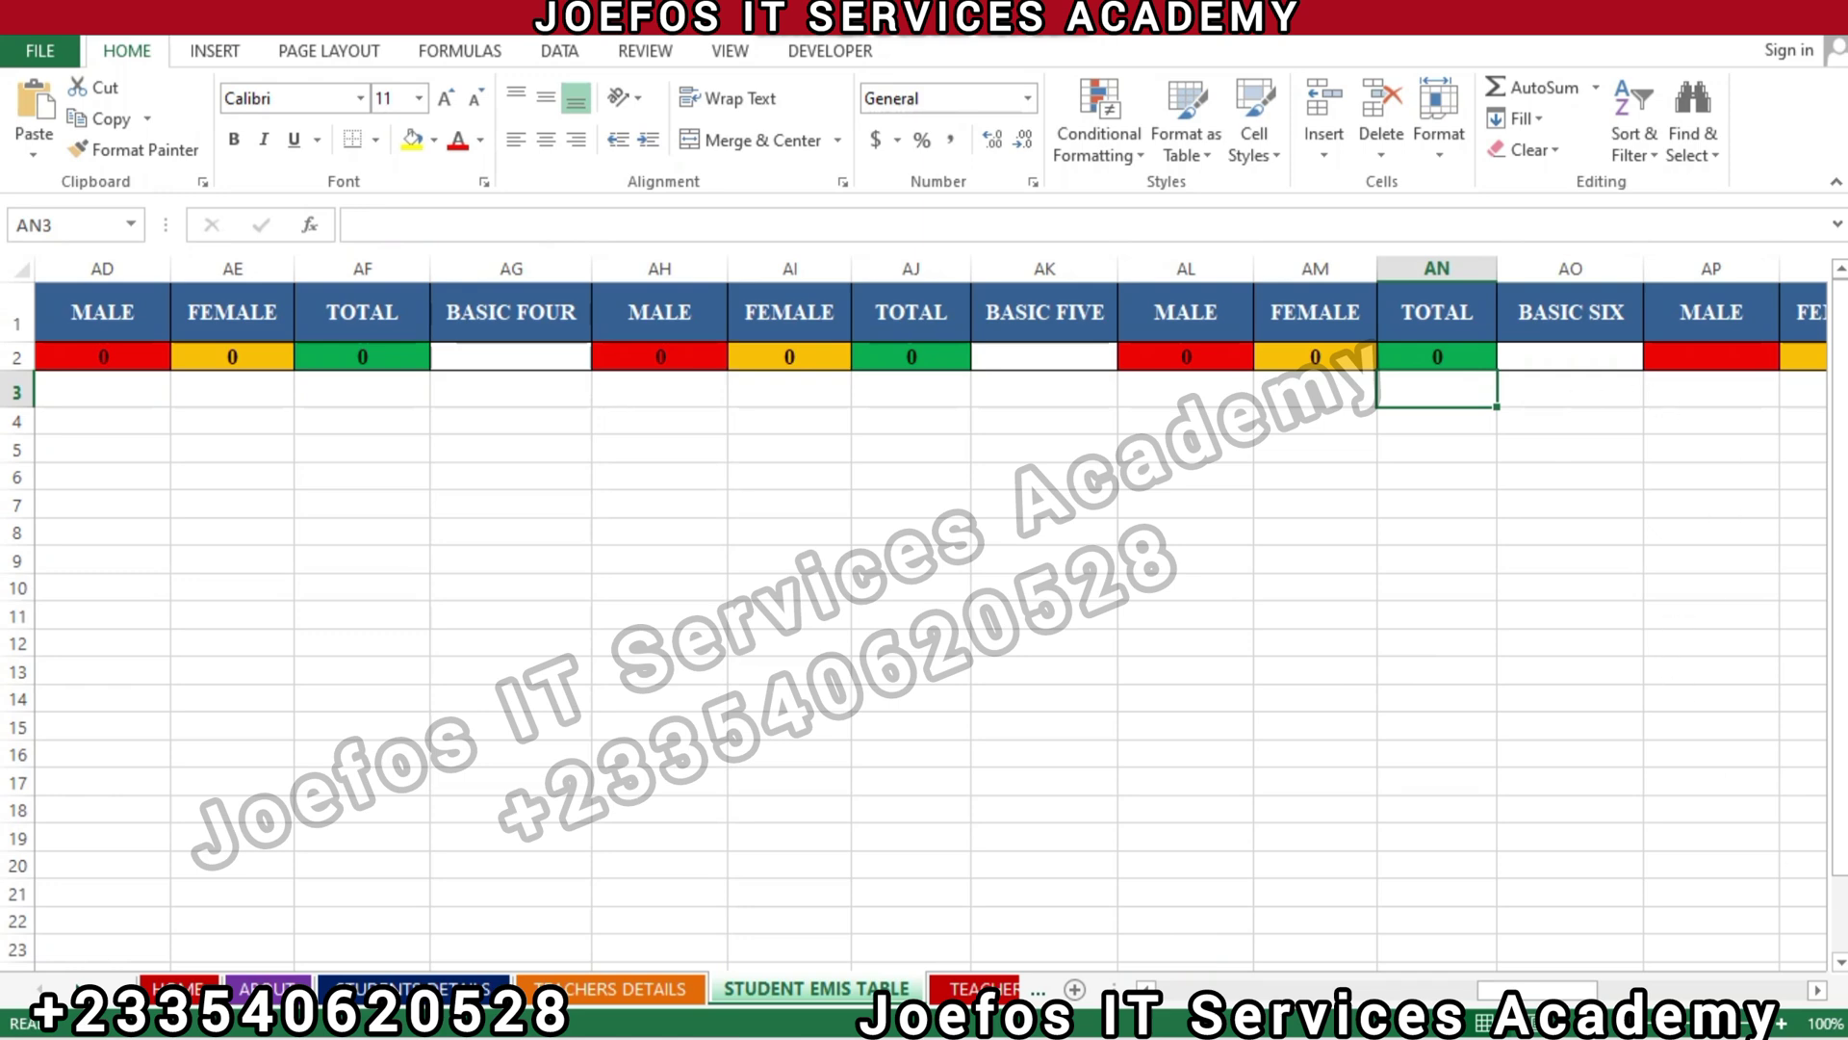
click(1817, 991)
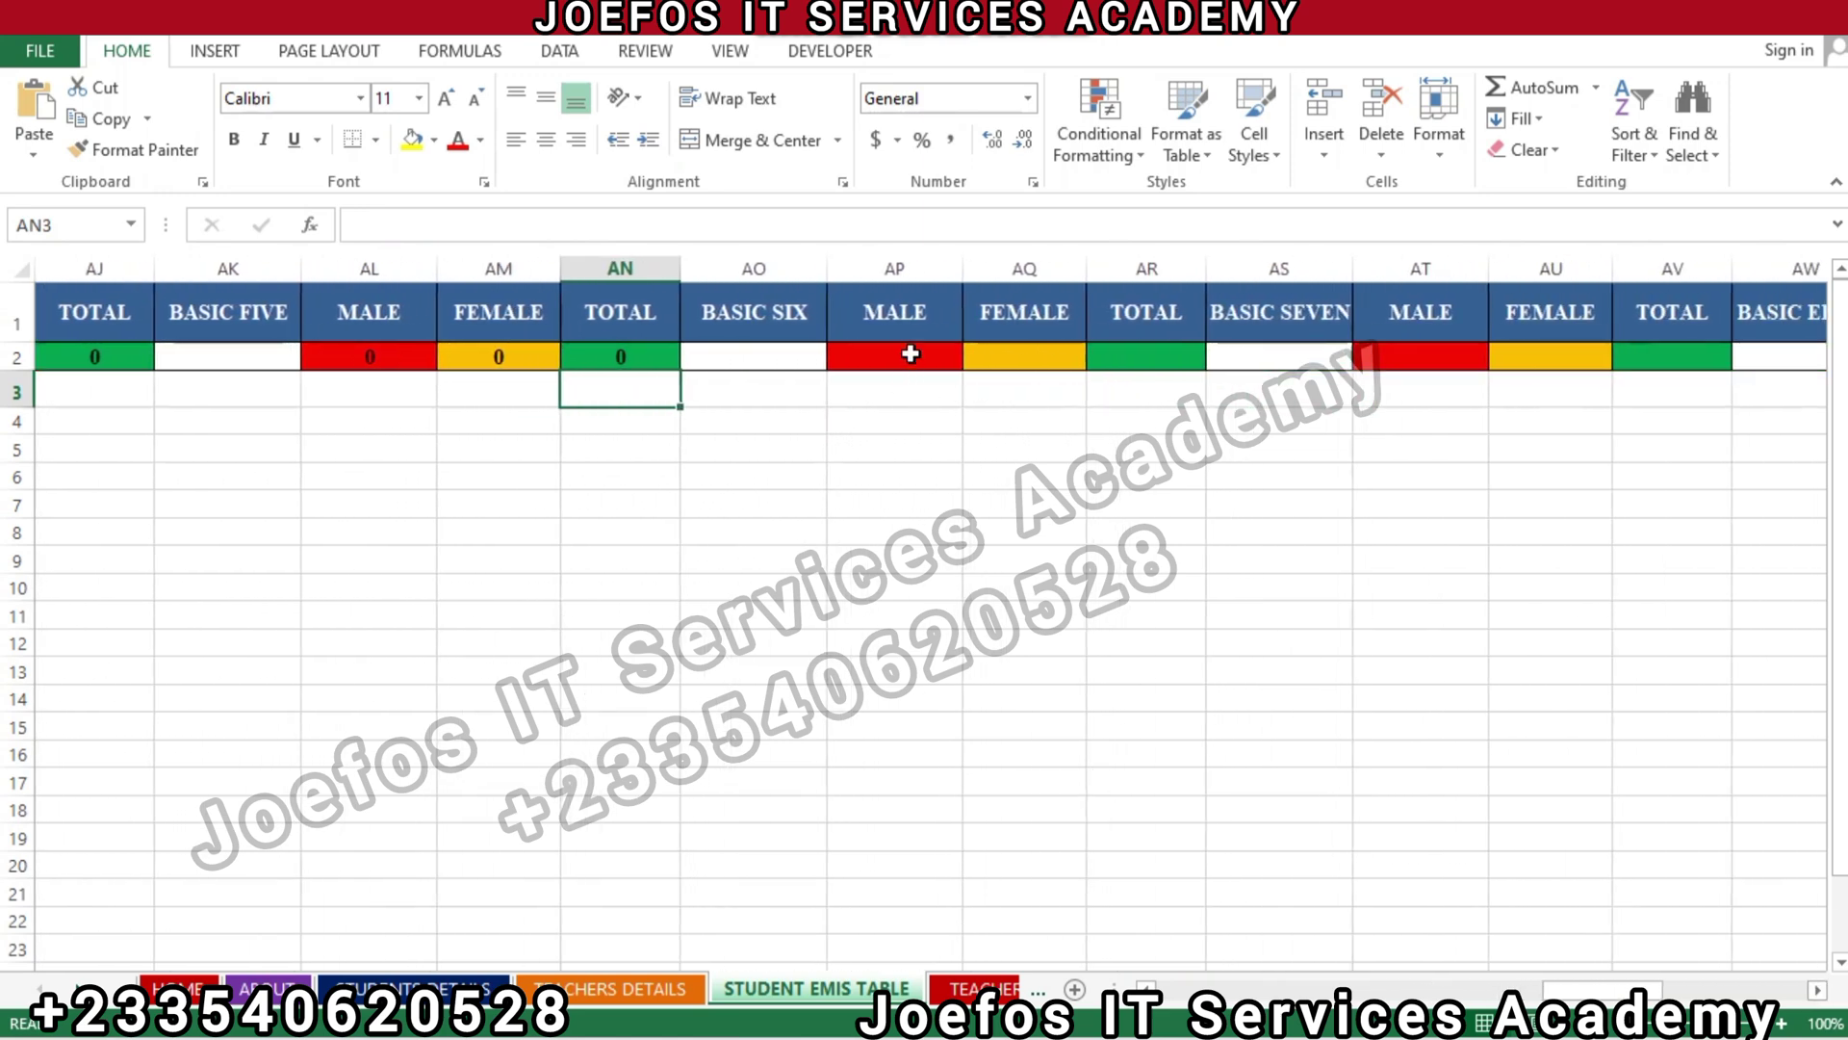
Link BASIC SIX male cell AP2 to ='STUDENTS DETAILS'!AQ505
click(910, 354)
text(=)
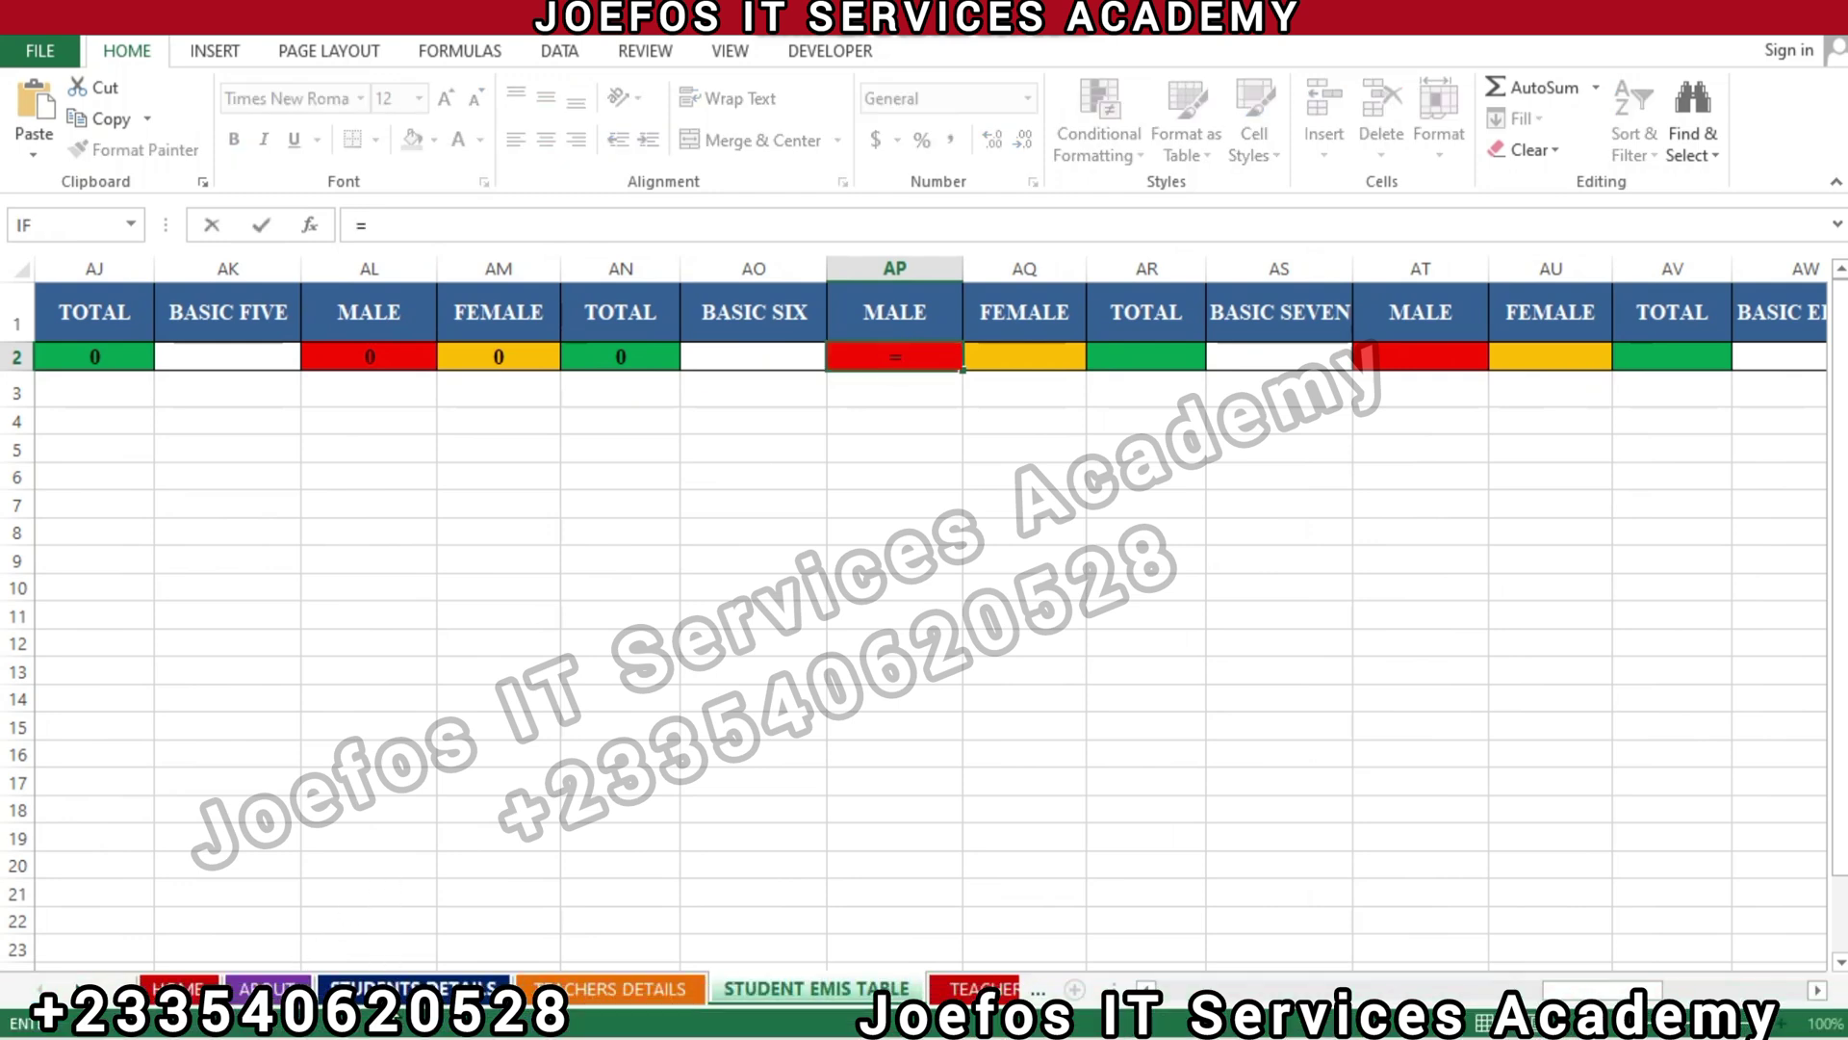
click(414, 989)
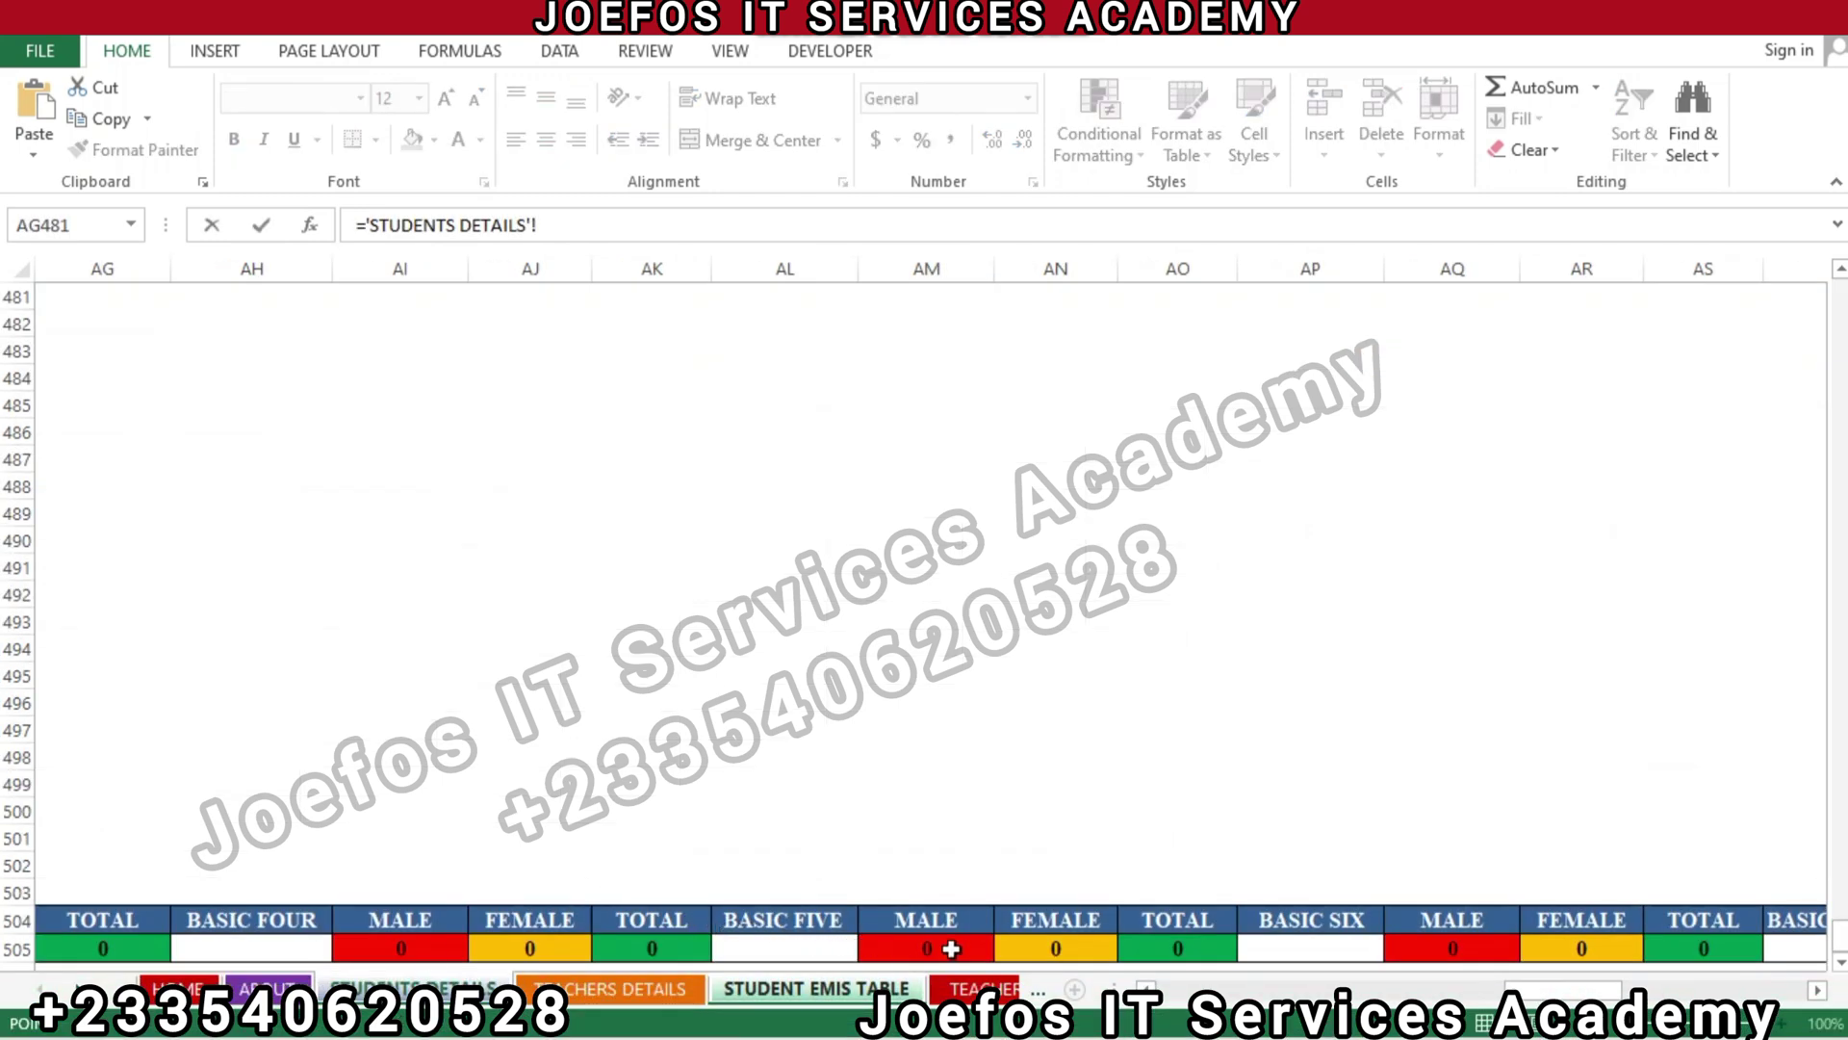
click(1465, 953)
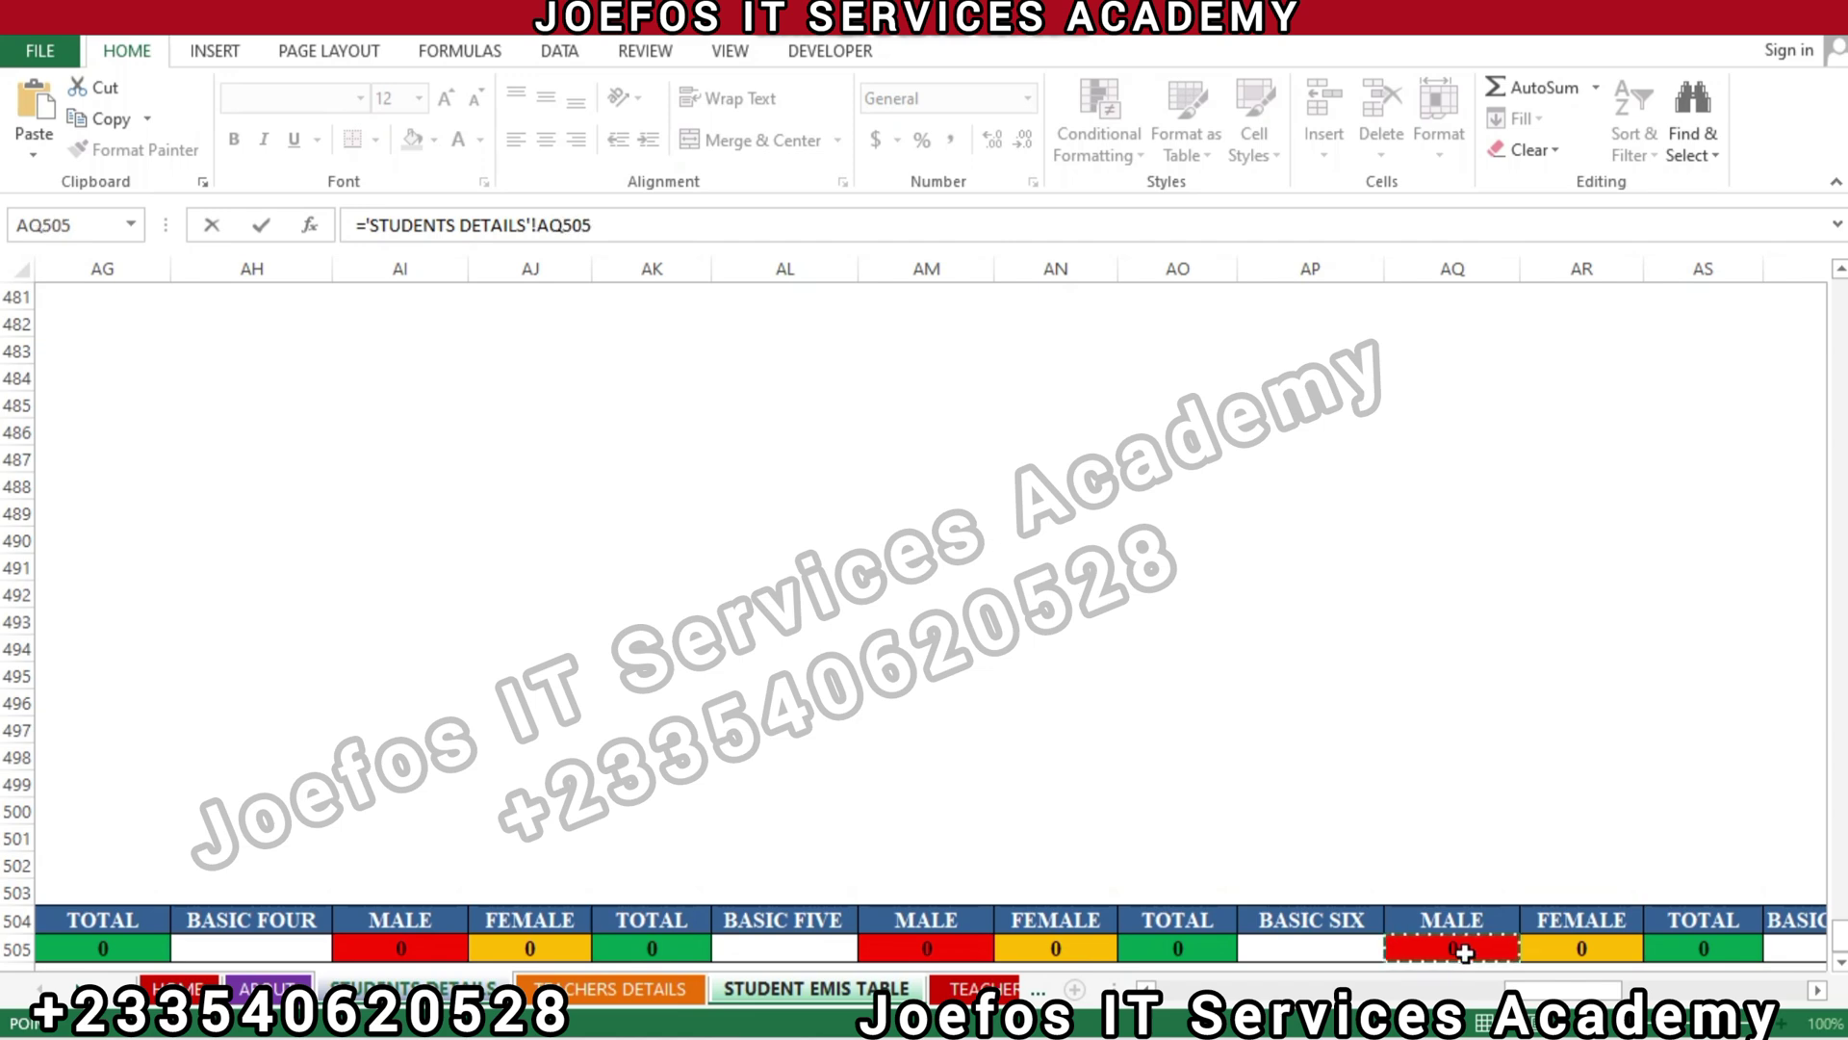
key(Return)
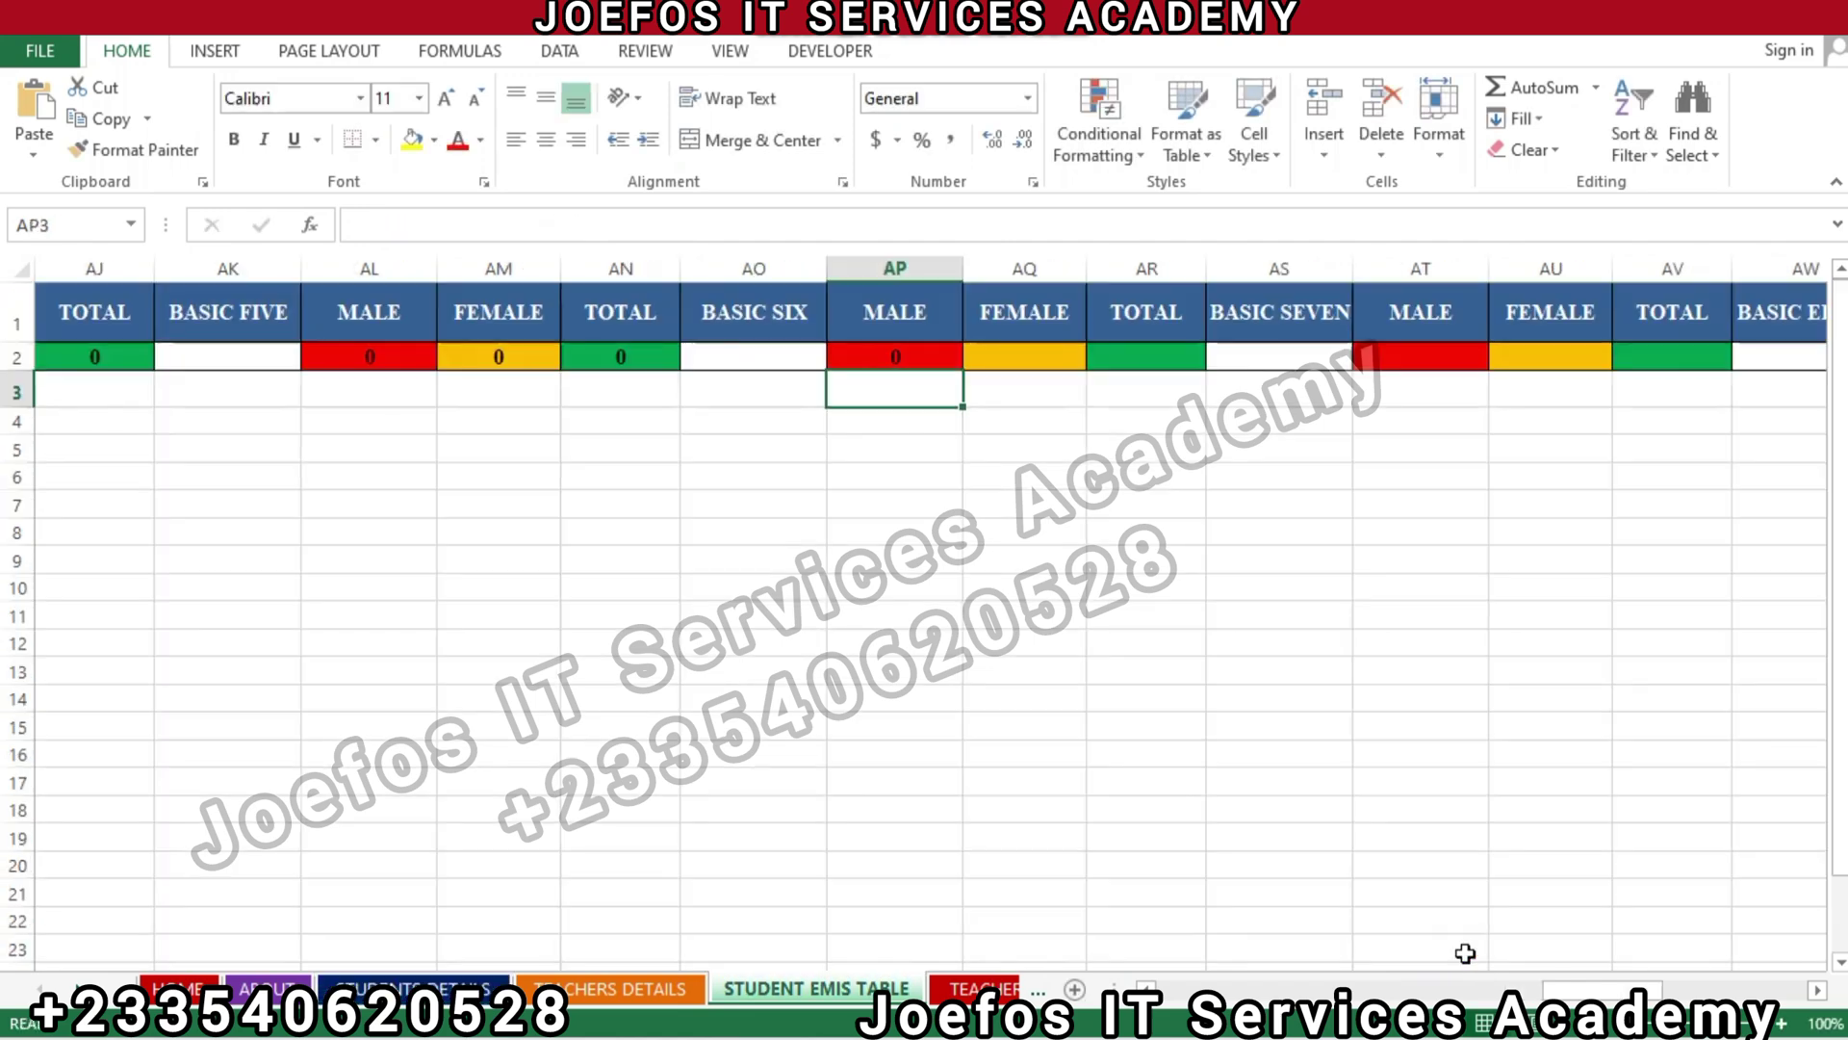
Link BASIC SIX female cell AQ2 to ='STUDENTS DETAILS'!AR505
click(1006, 354)
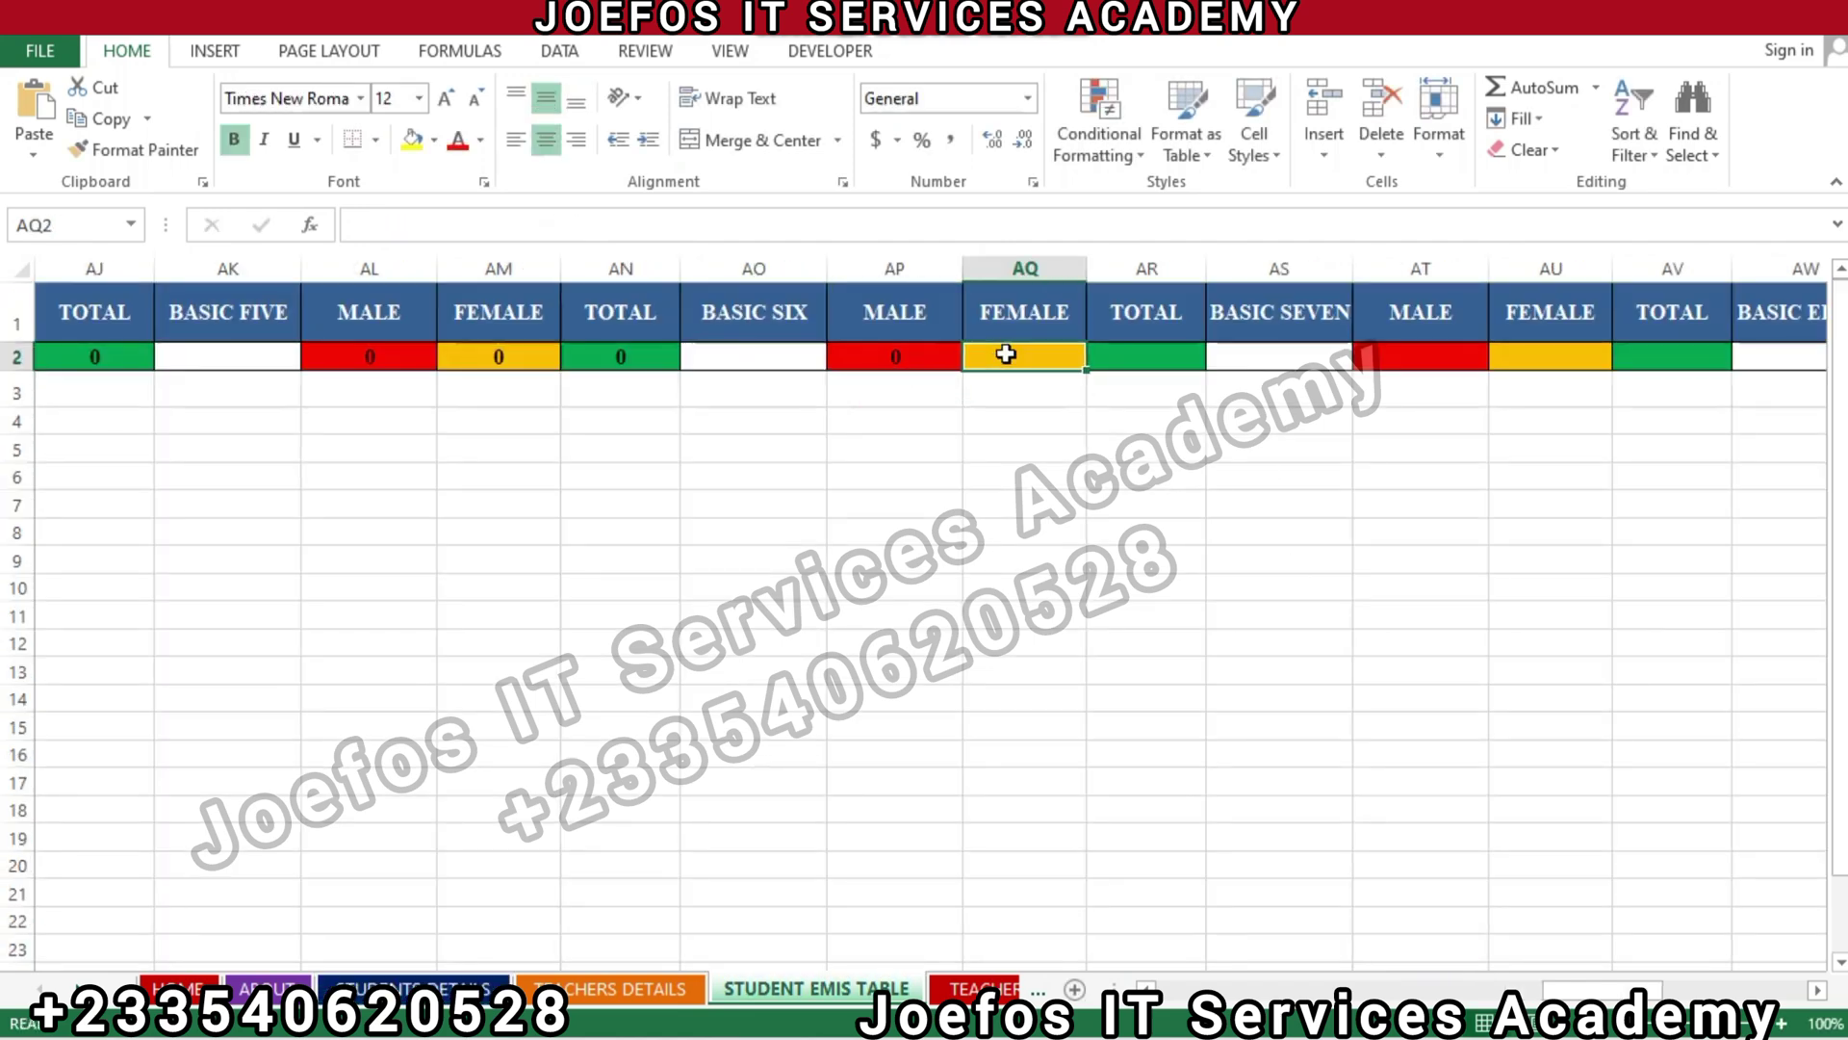
text(=)
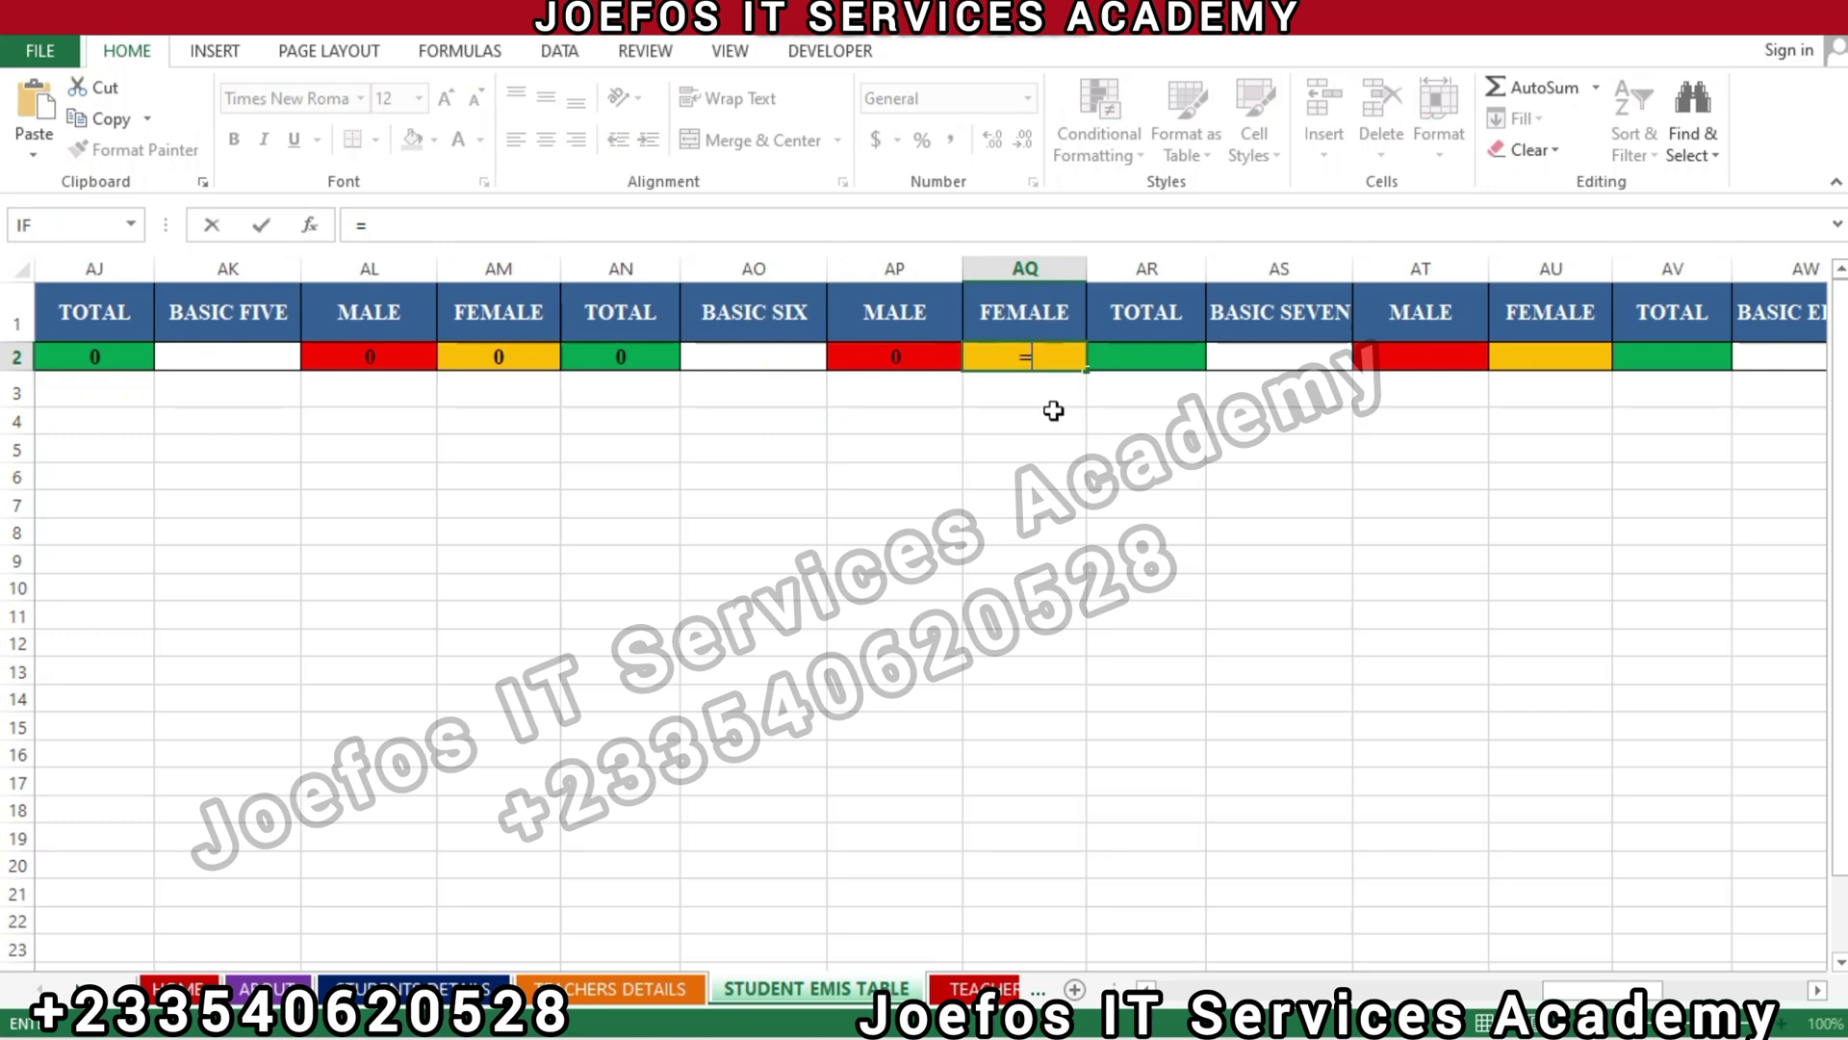
click(414, 988)
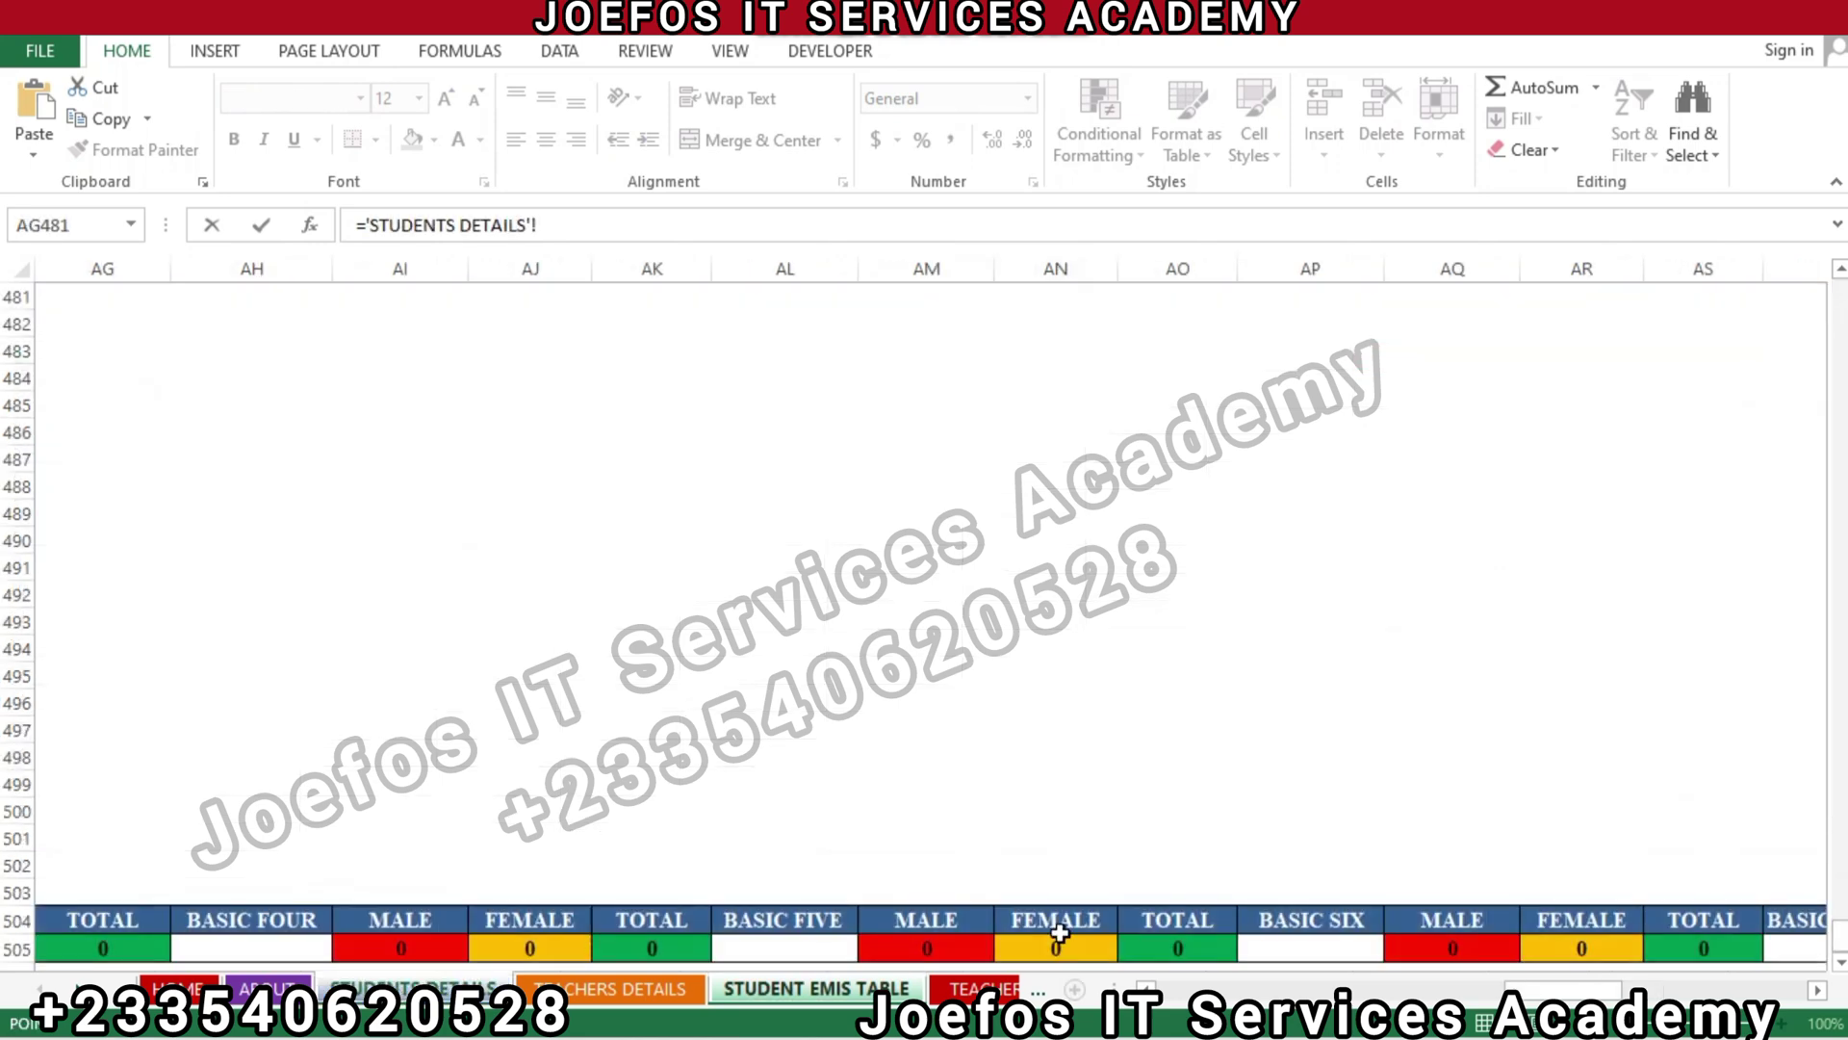
click(1616, 953)
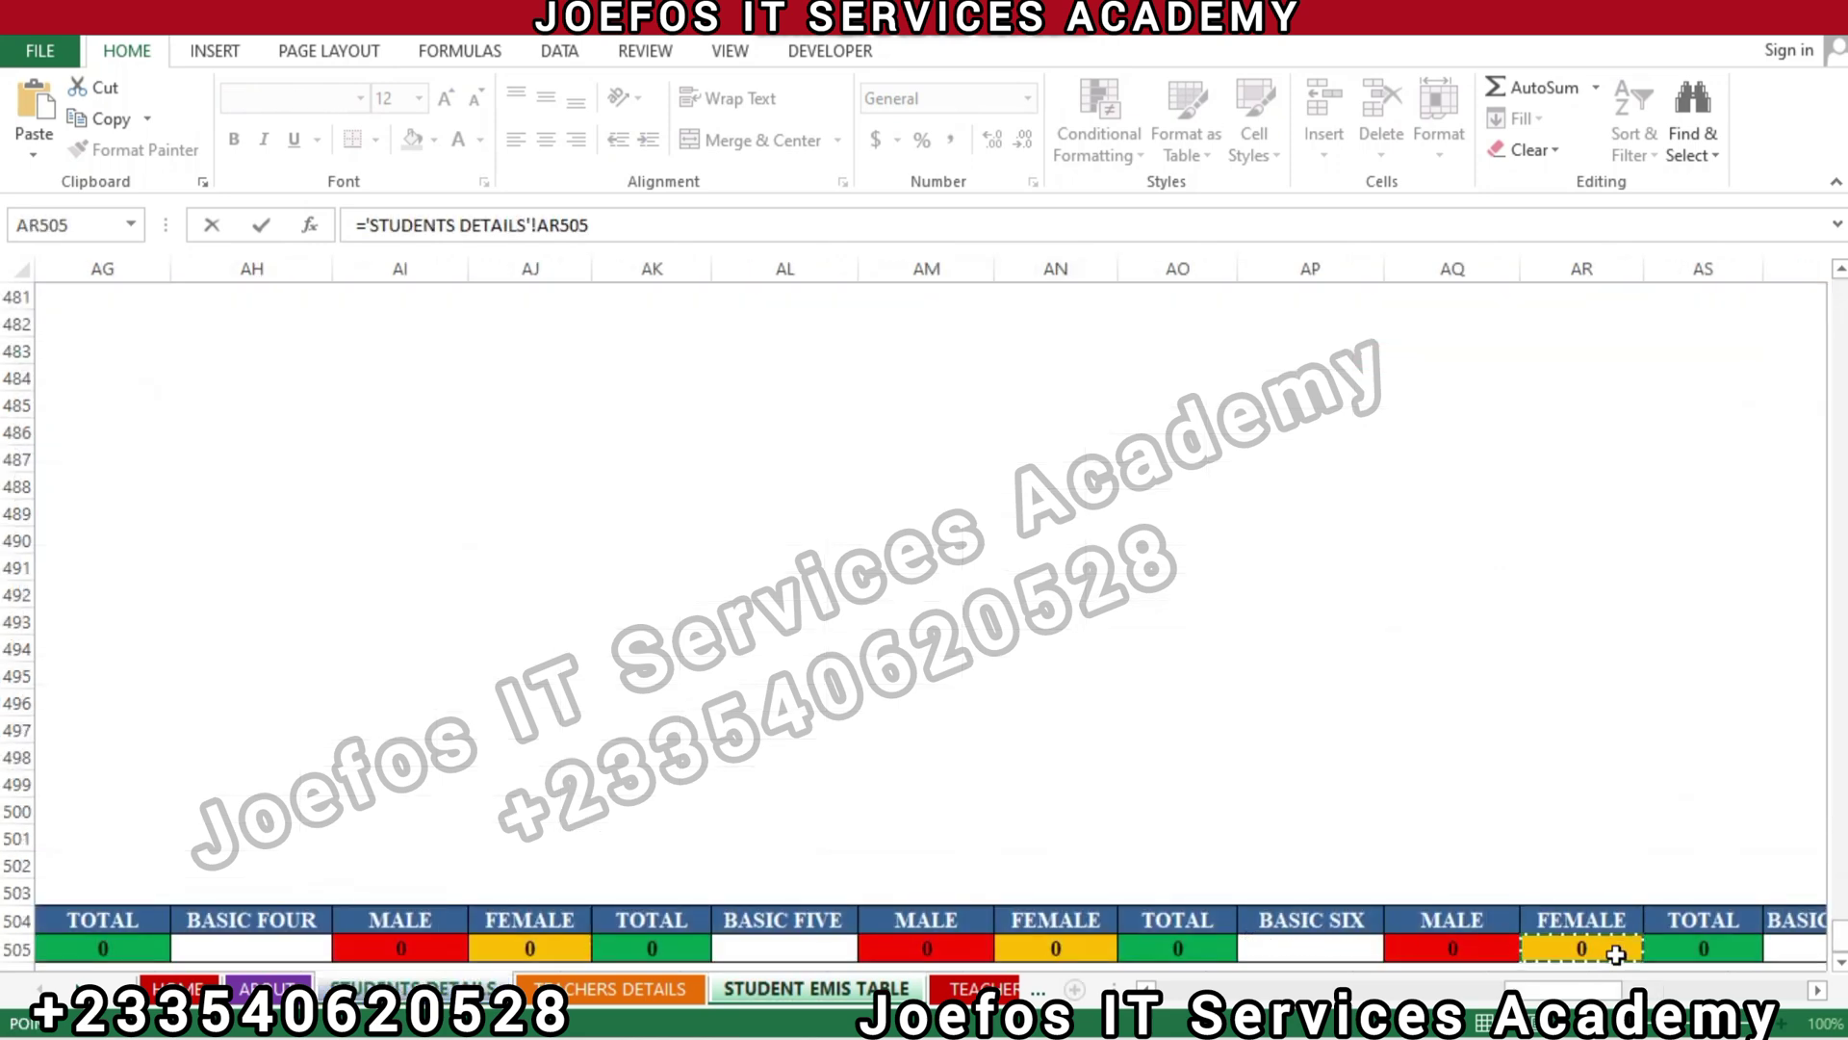
key(Return)
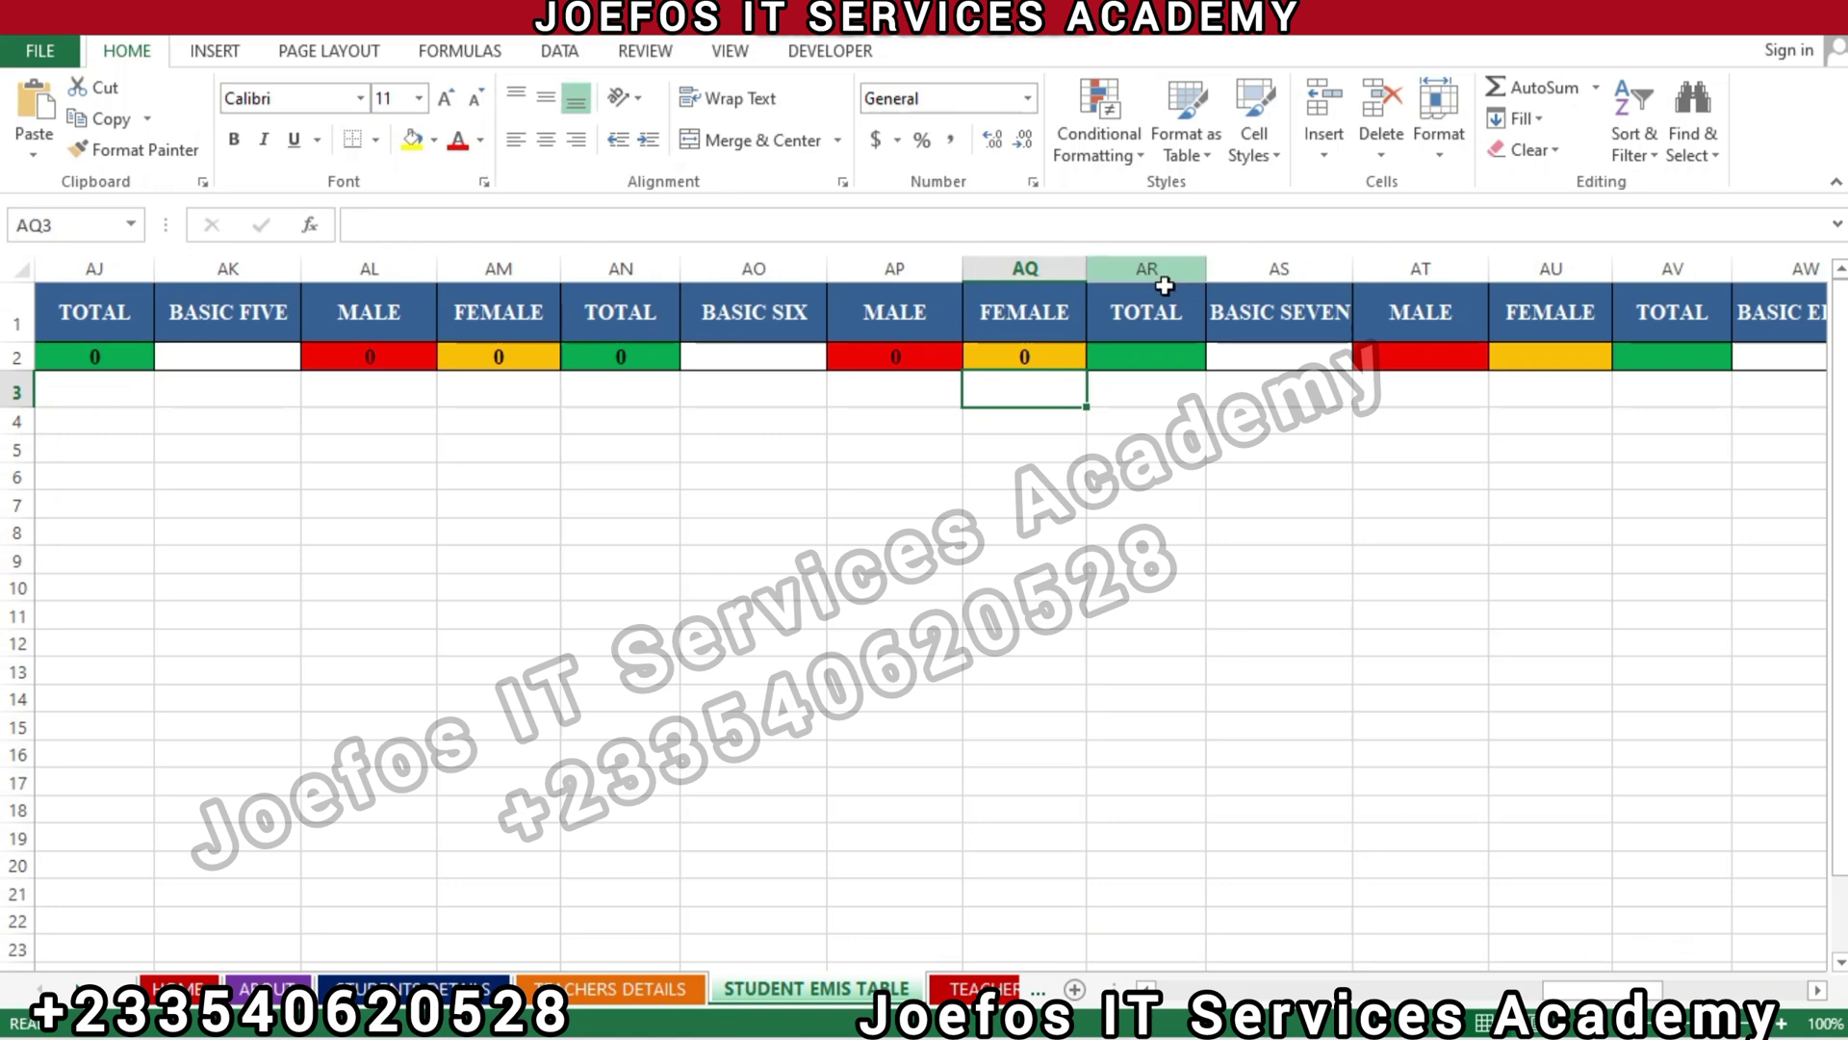
Link BASIC SIX total cell AR2 to ='STUDENTS DETAILS'!AS505
click(1141, 354)
text(=)
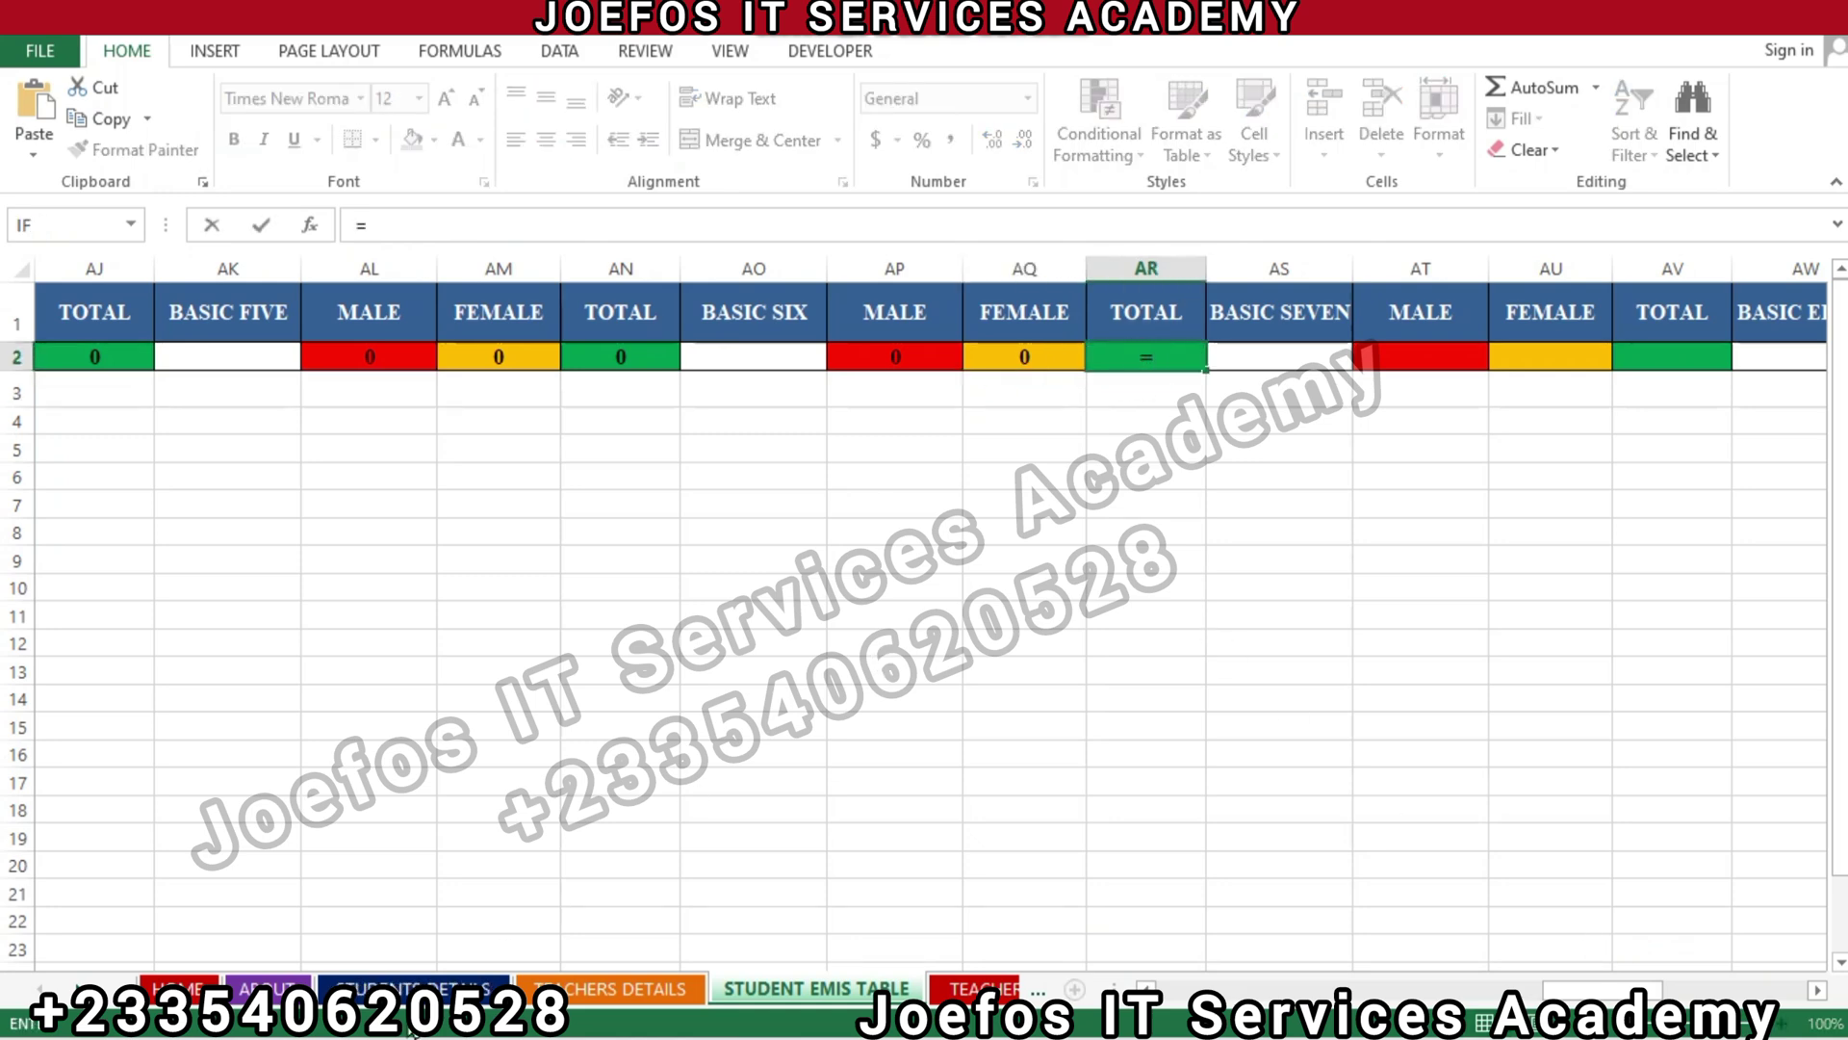
click(414, 989)
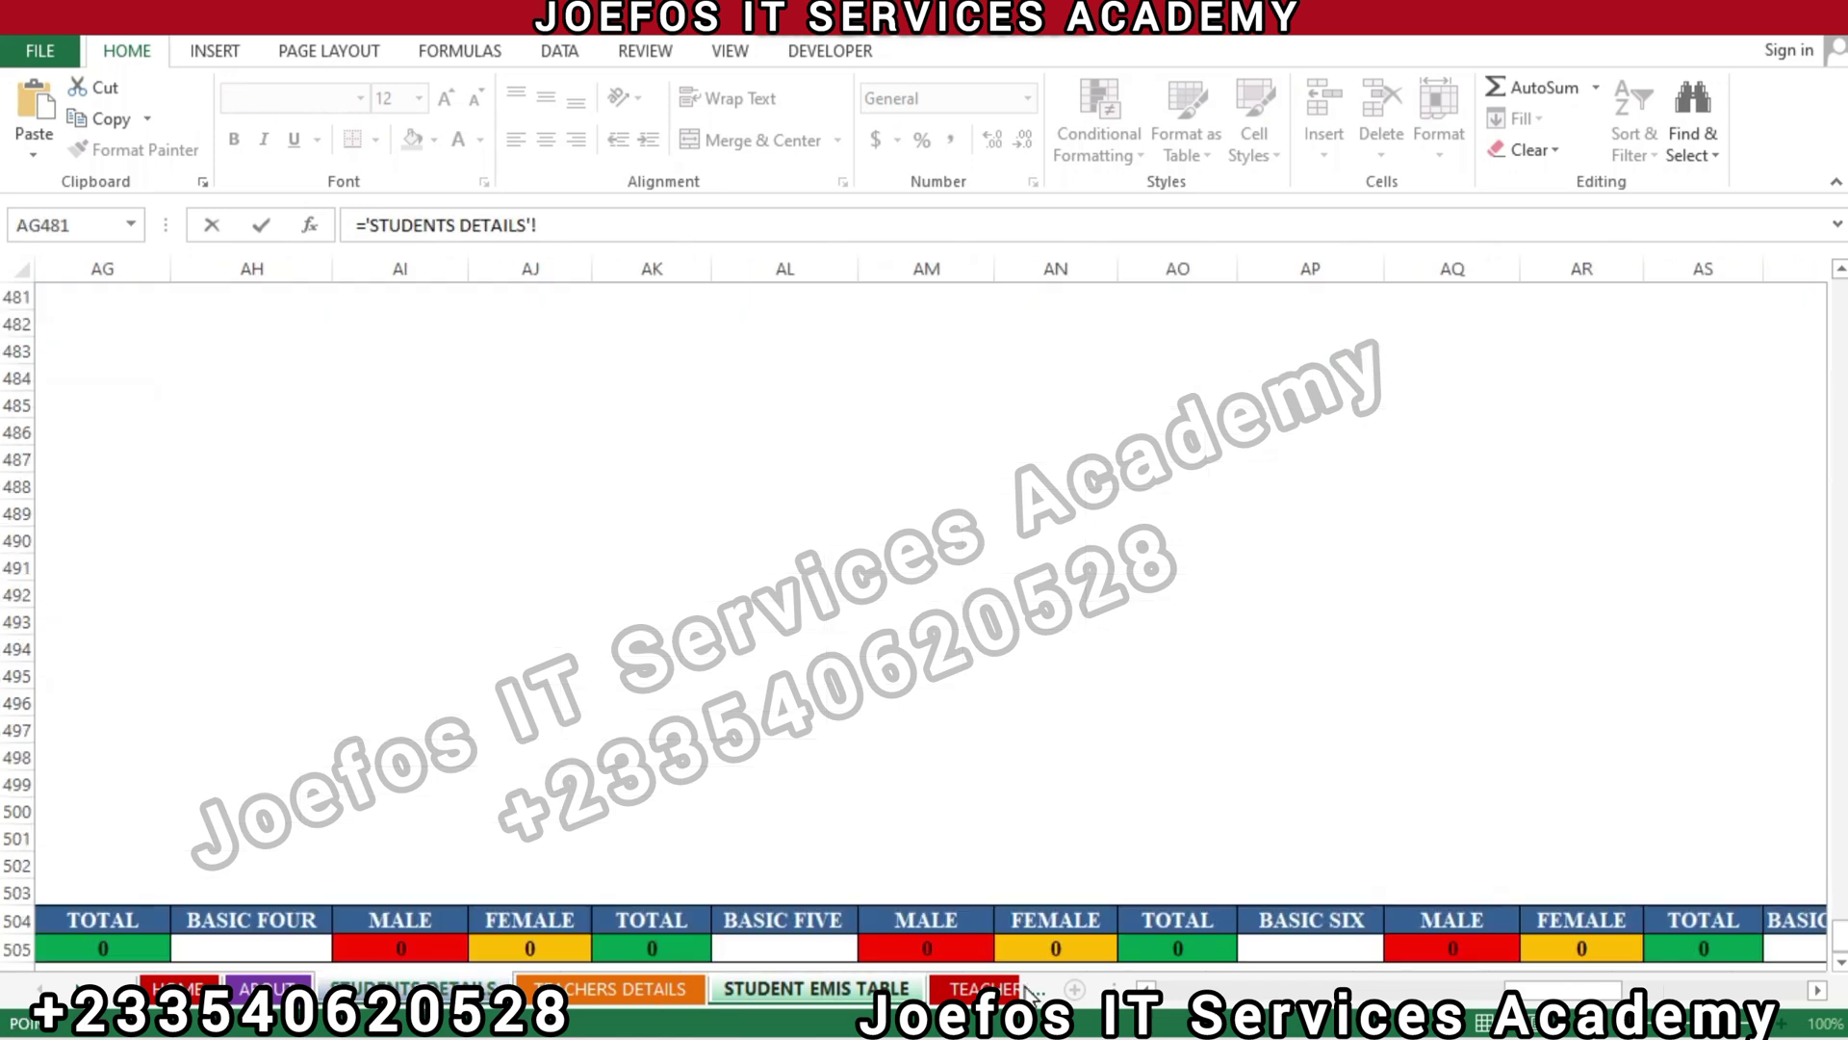
click(1713, 948)
key(Return)
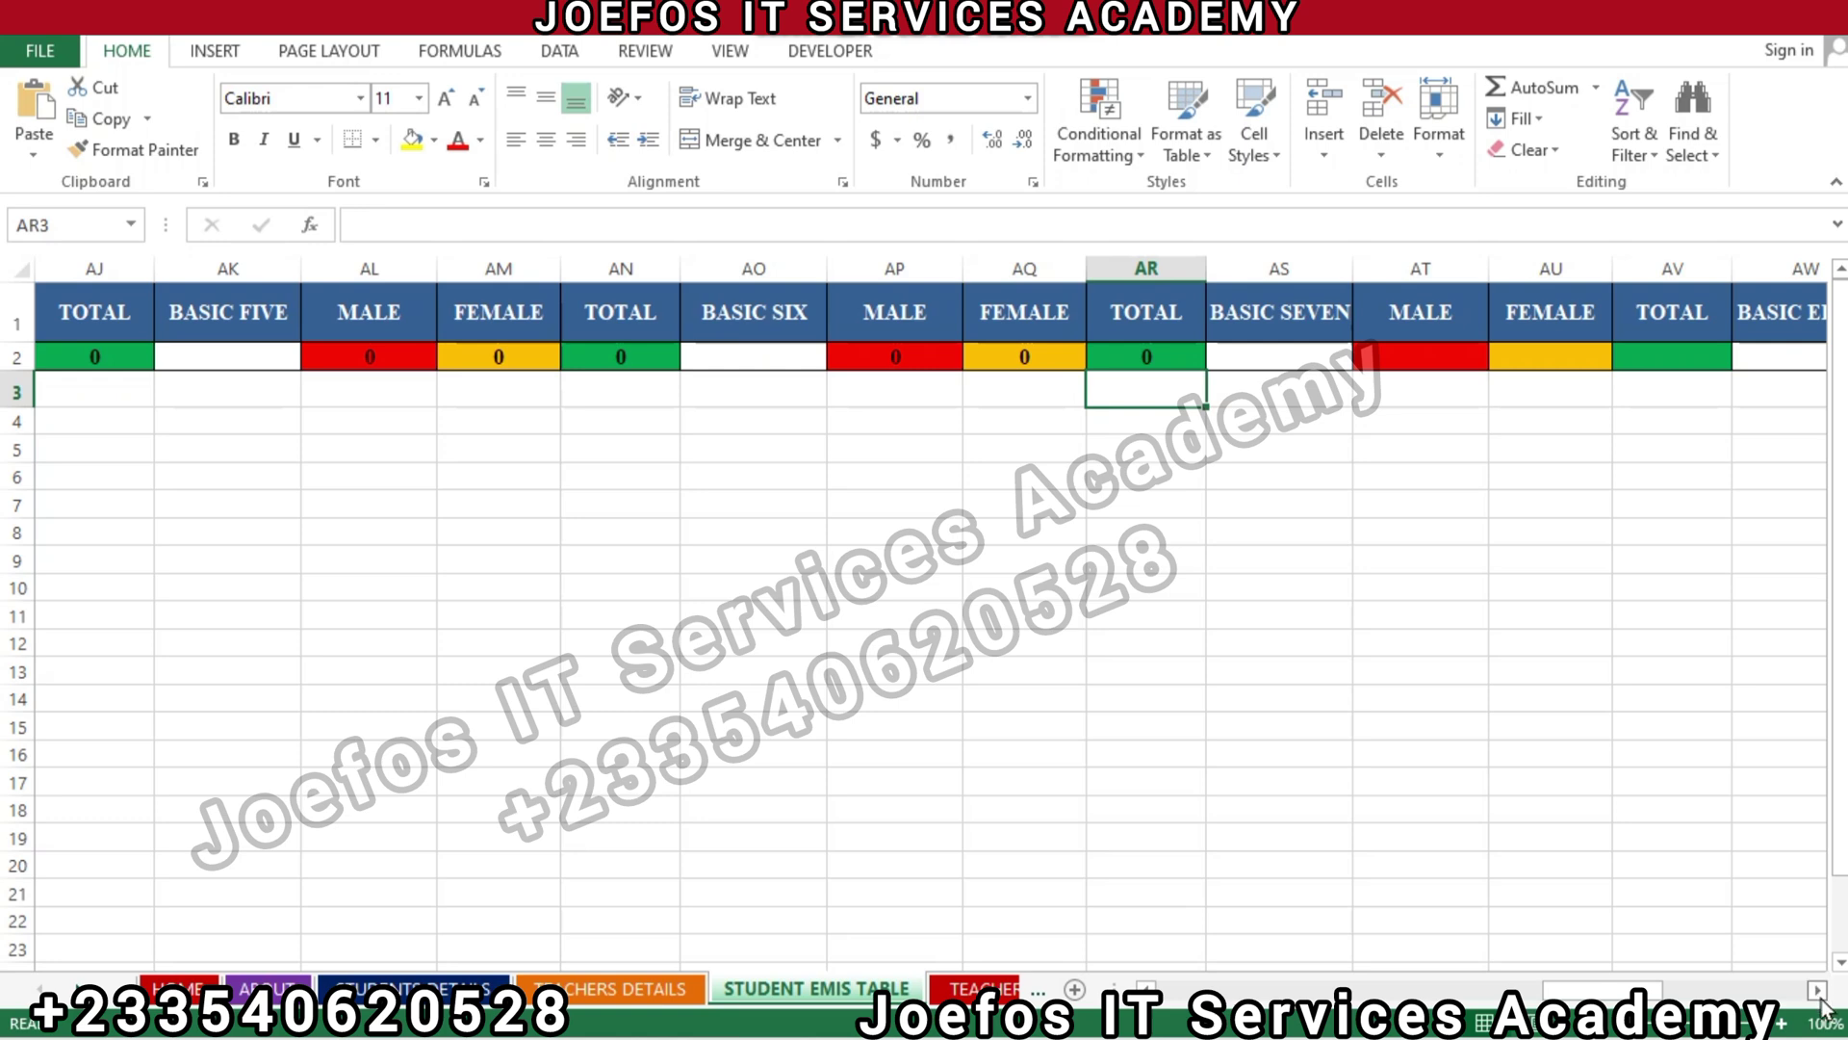
Link BASIC SEVEN male cell AT2 to ='STUDENTS DETAILS'!AU505
scroll(1818, 995, right, 5)
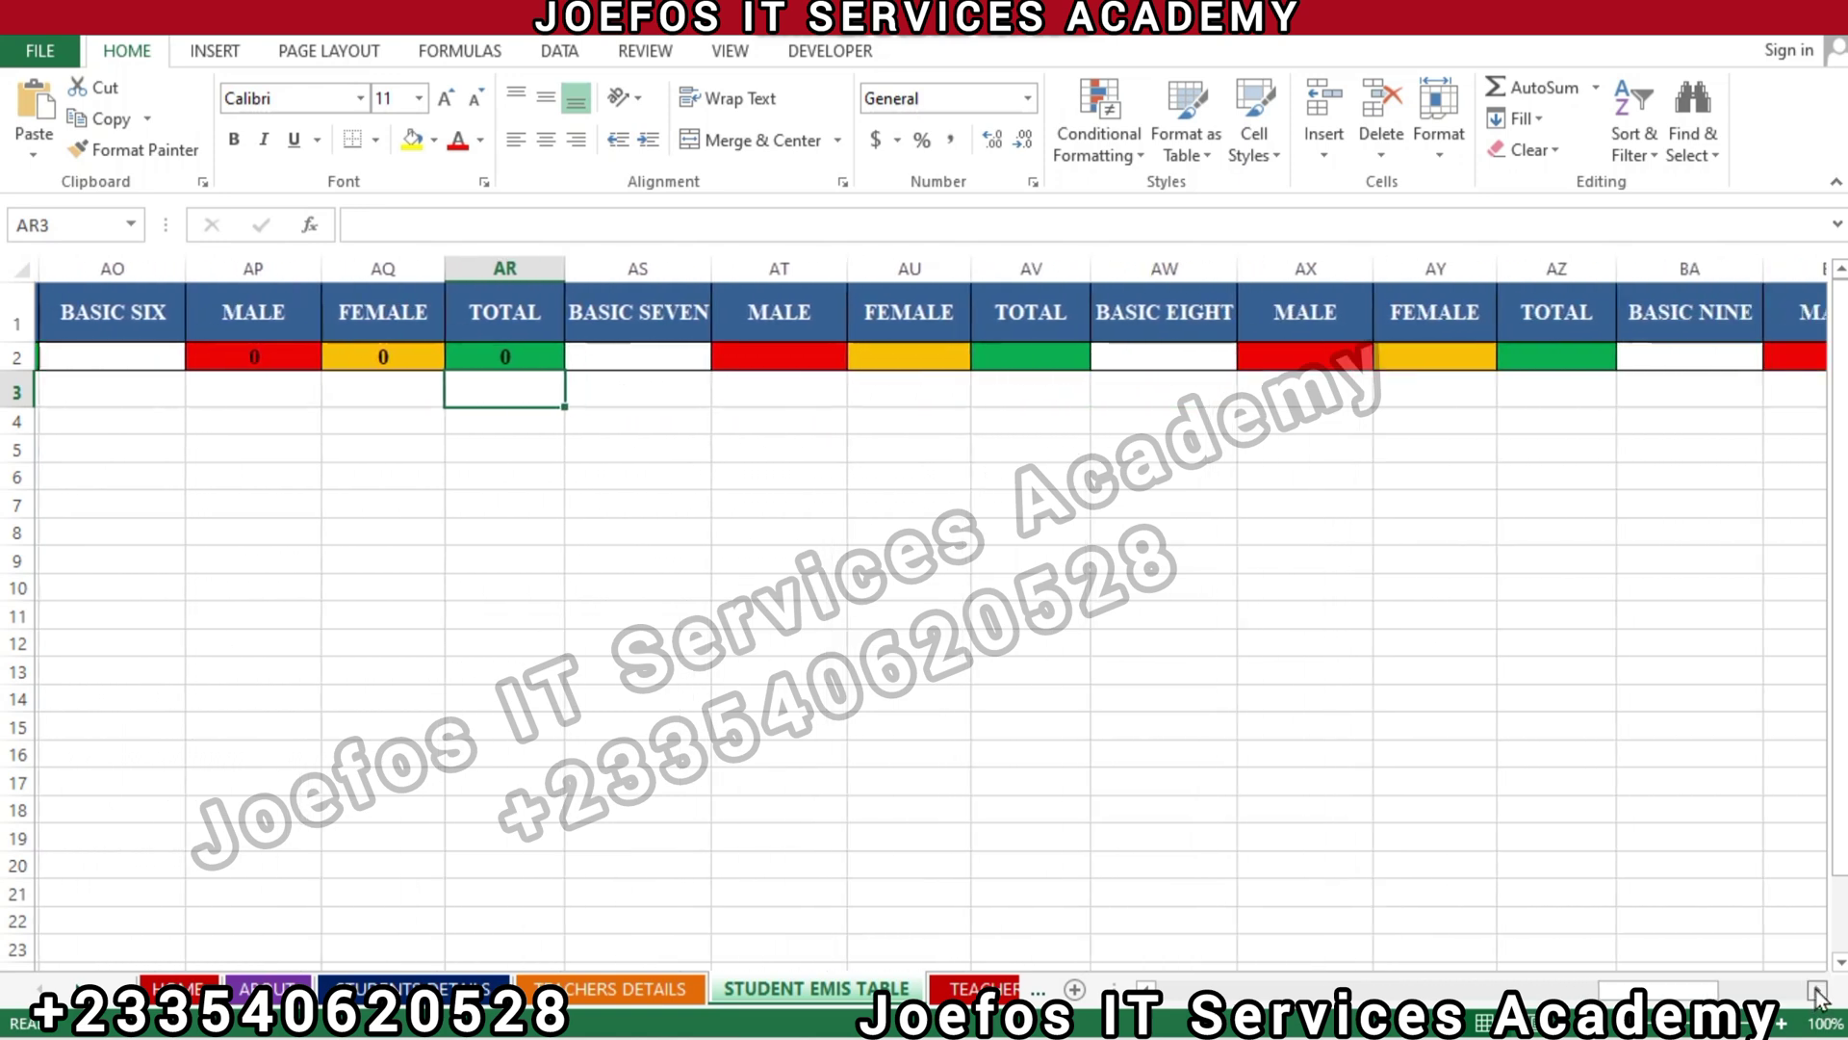
click(767, 353)
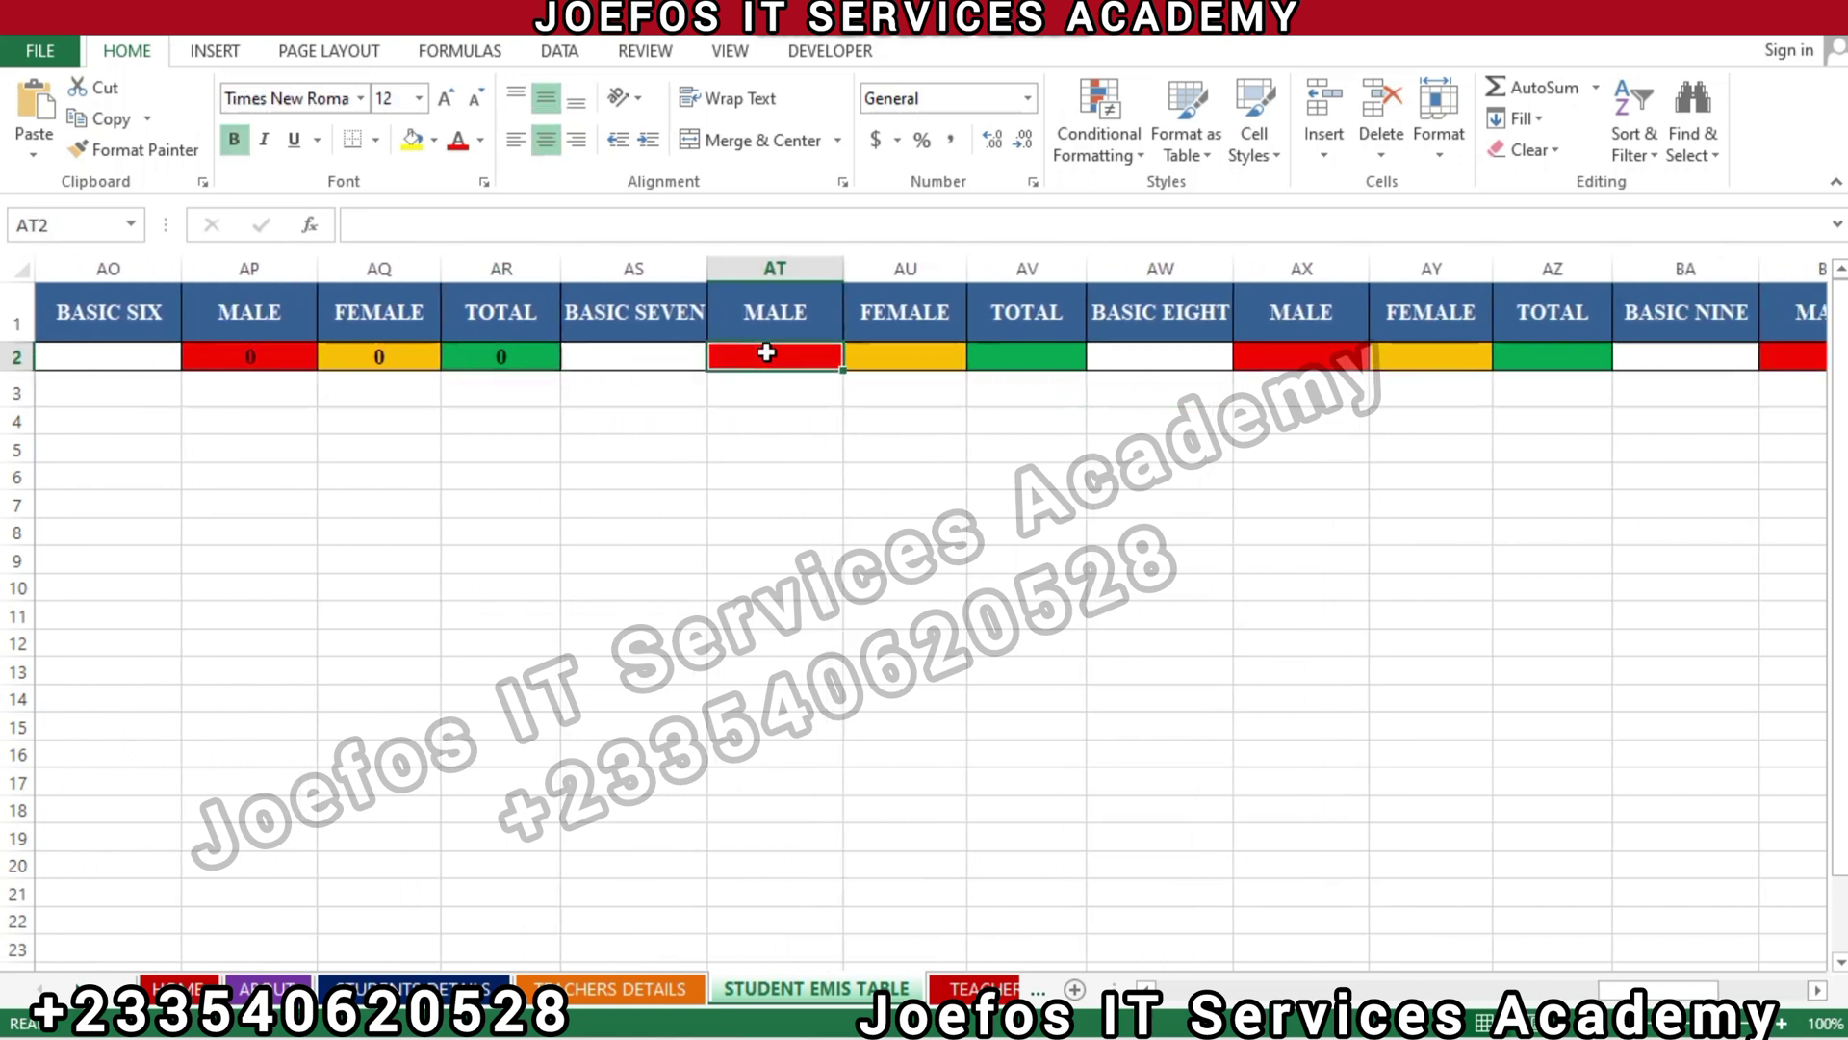
text(=)
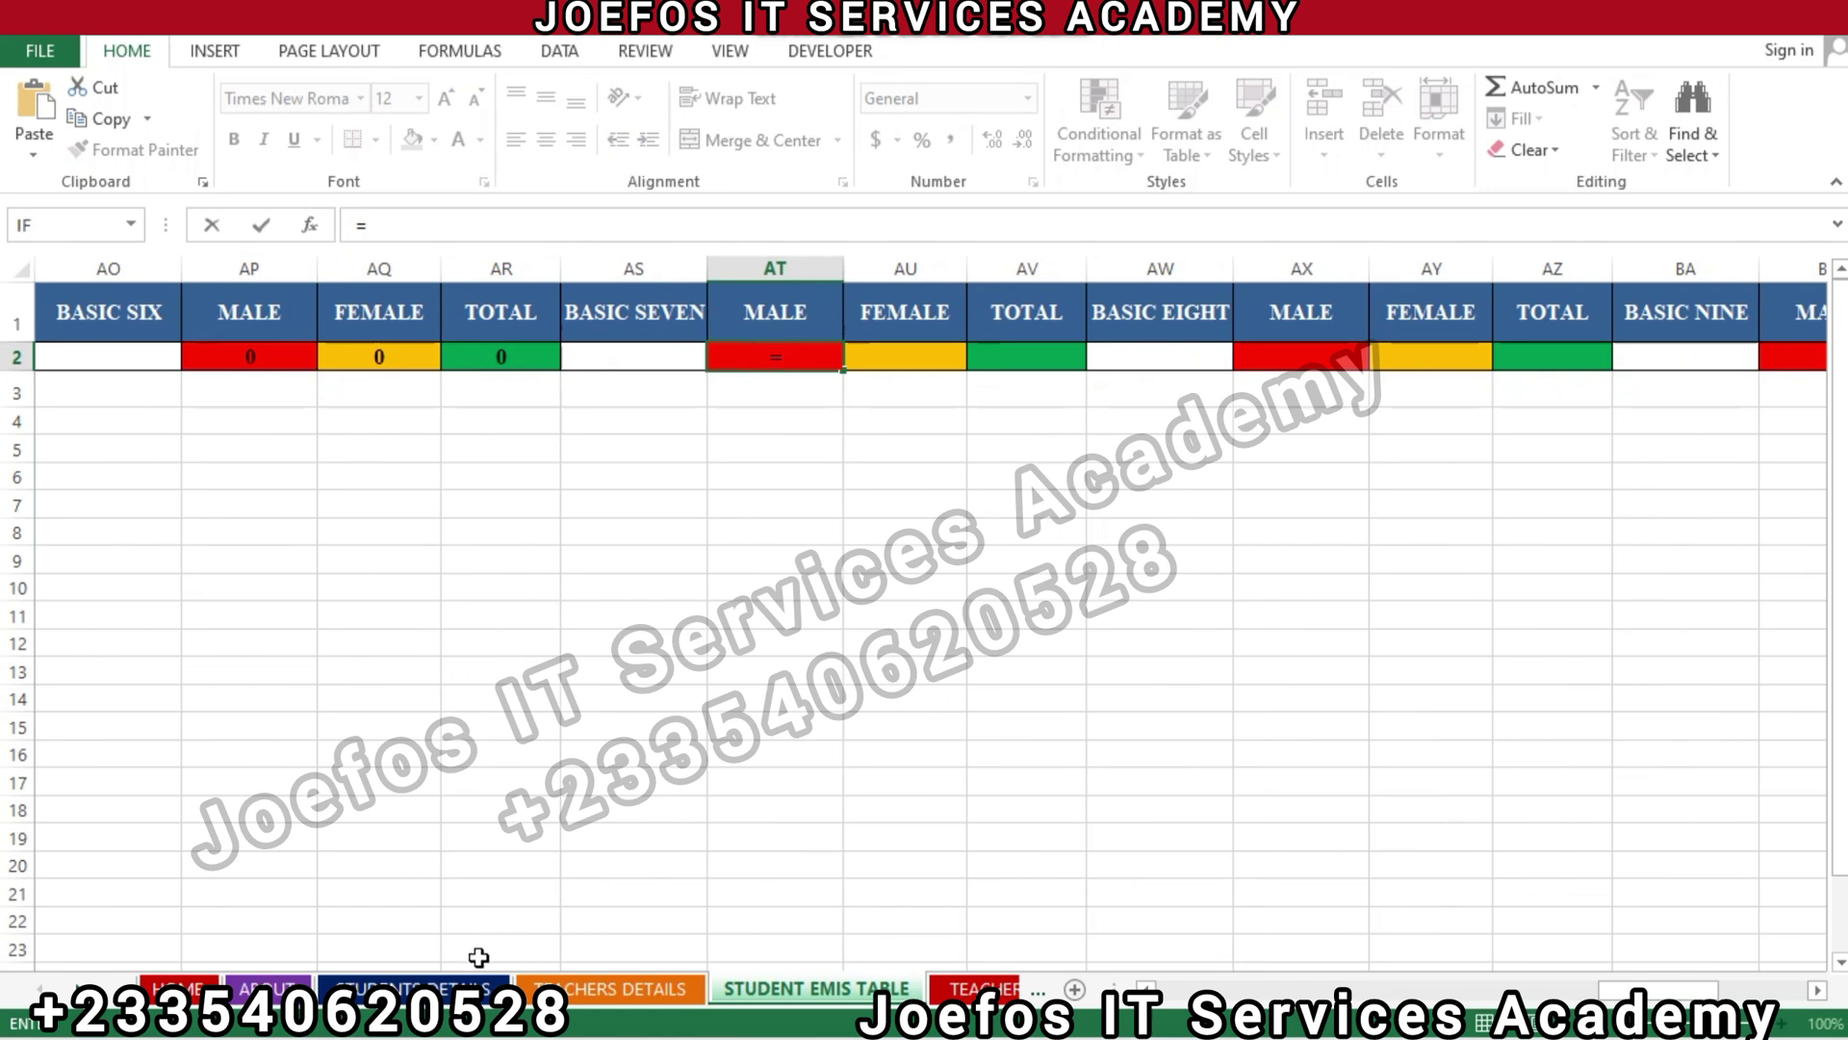
click(414, 988)
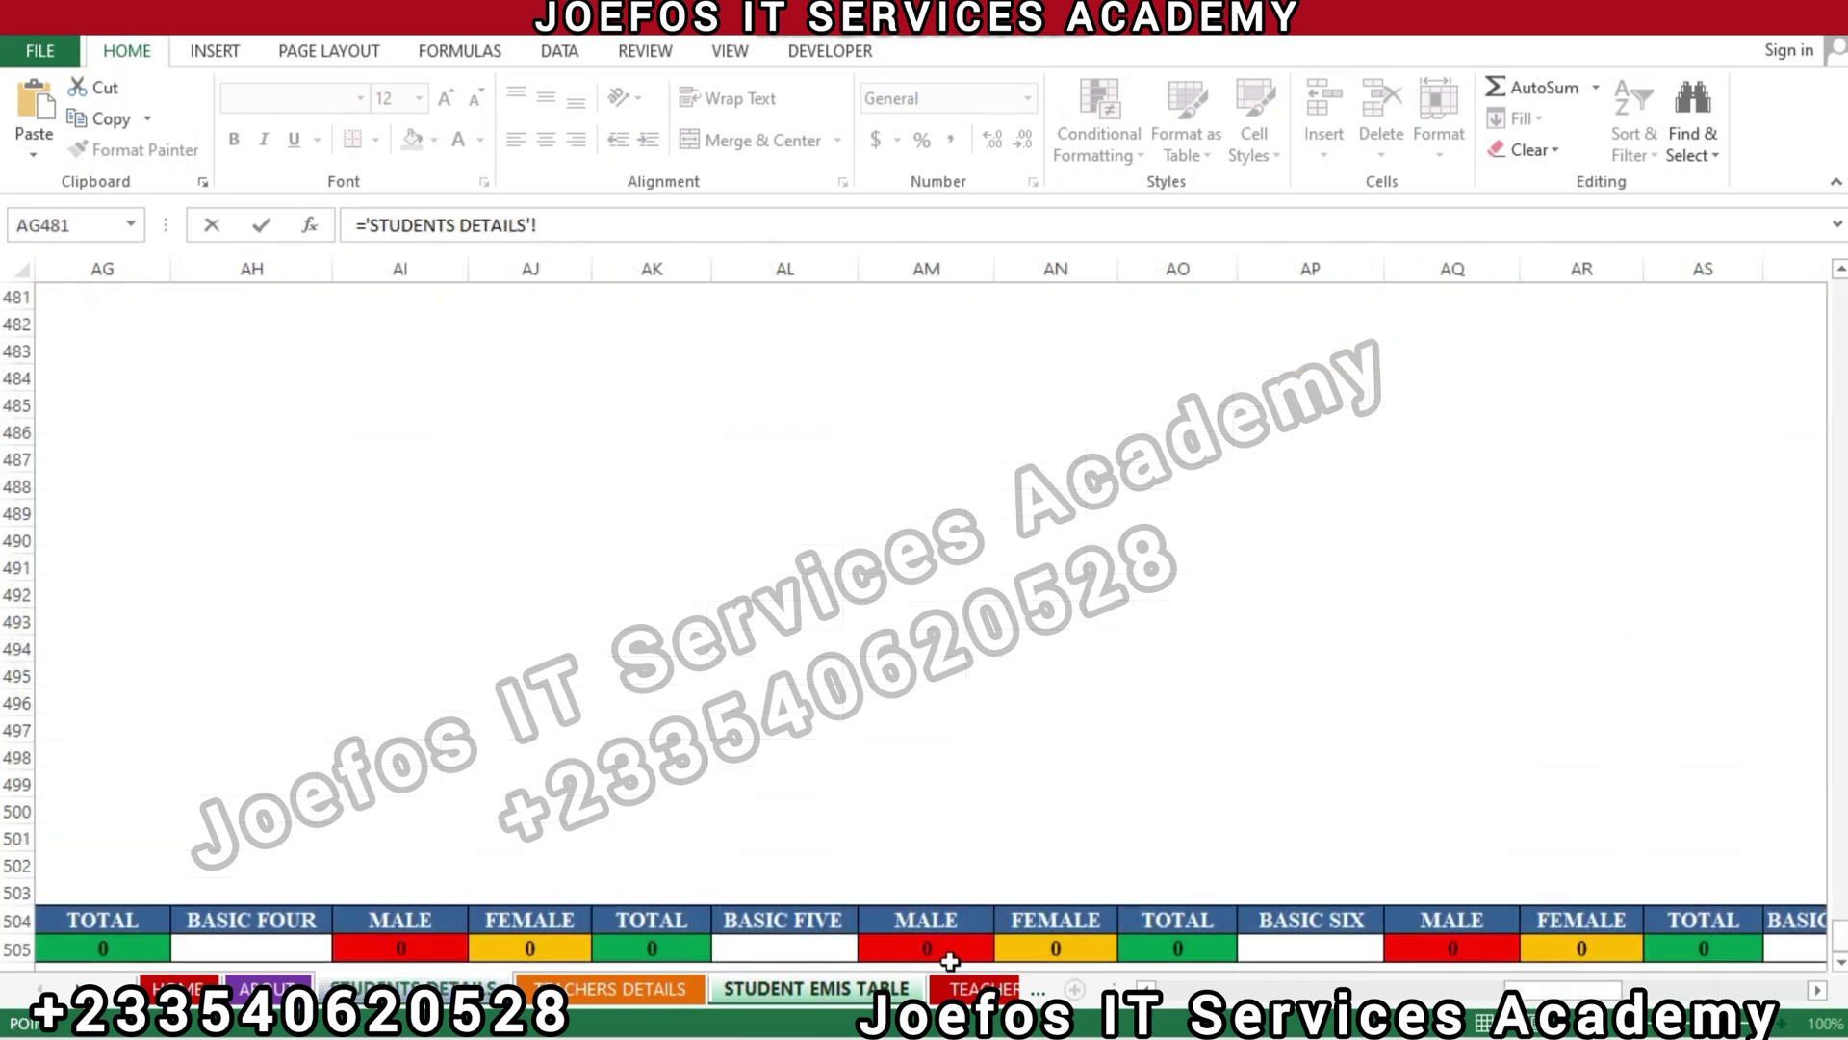
scroll(1816, 997, right, 9)
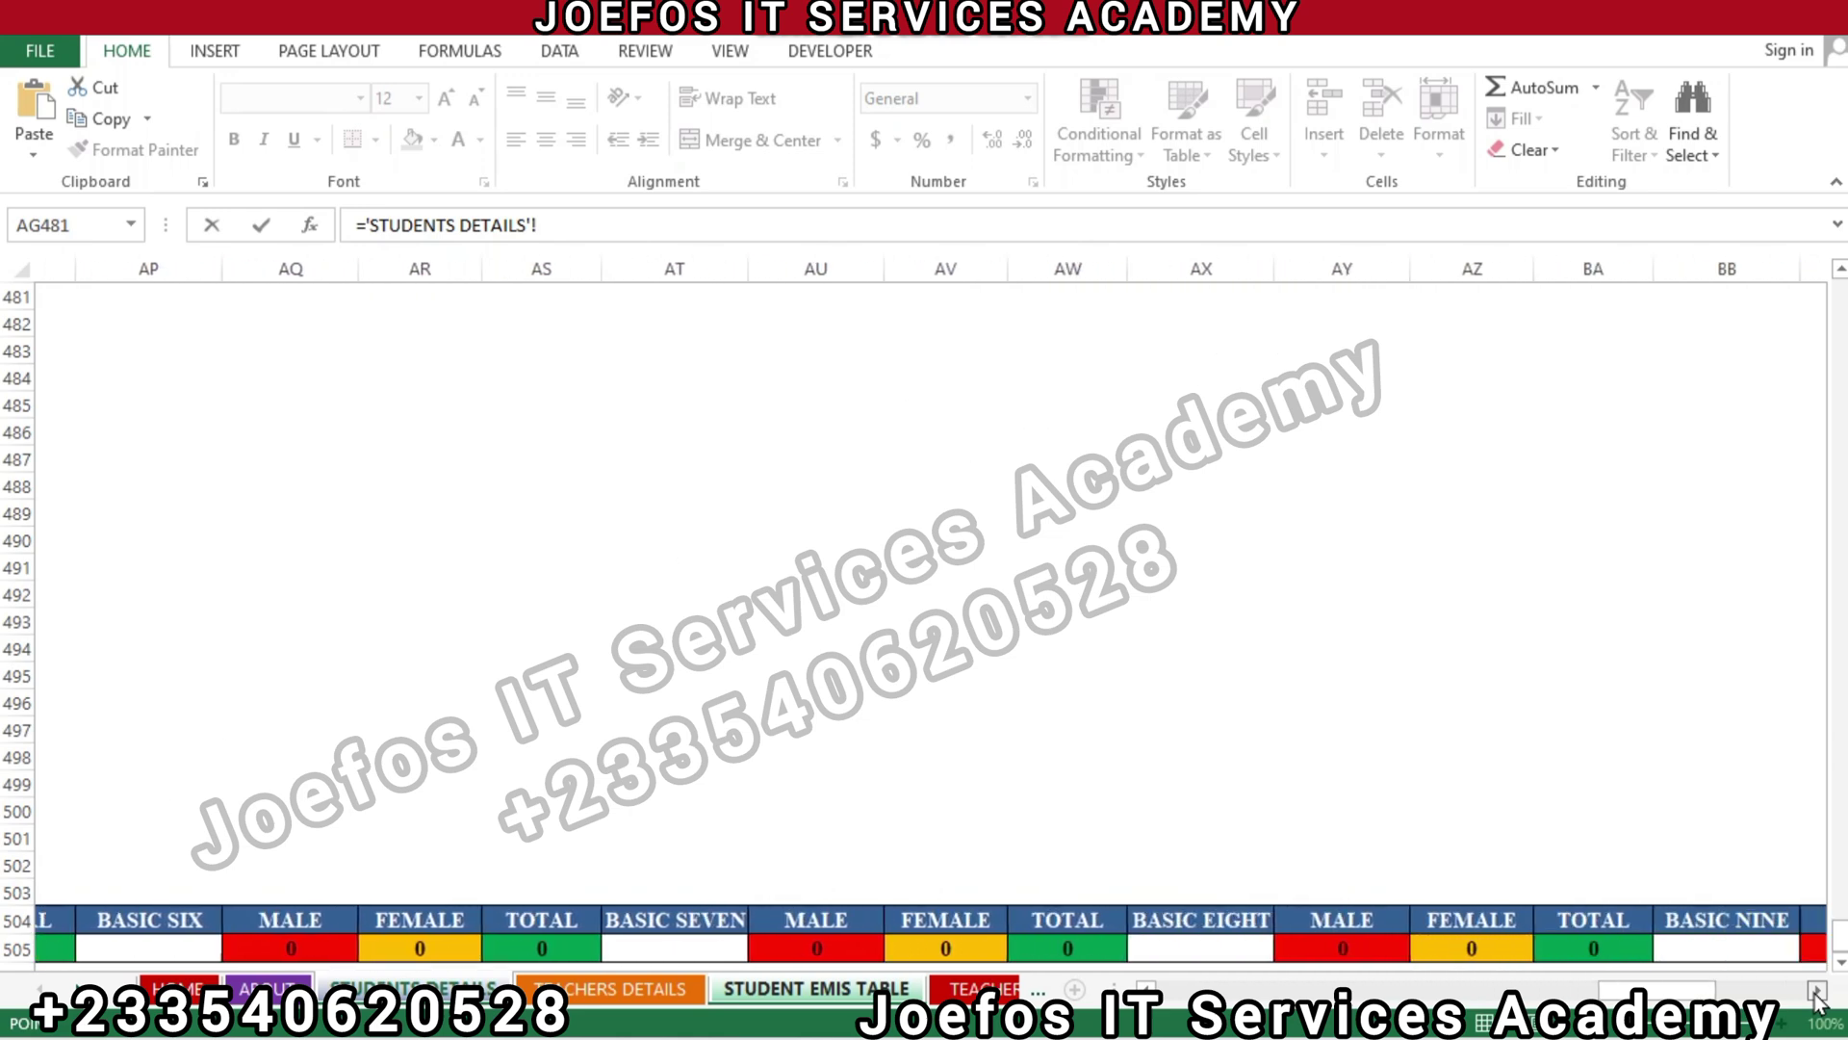
scroll(1816, 997, right, 1)
click(752, 947)
key(Return)
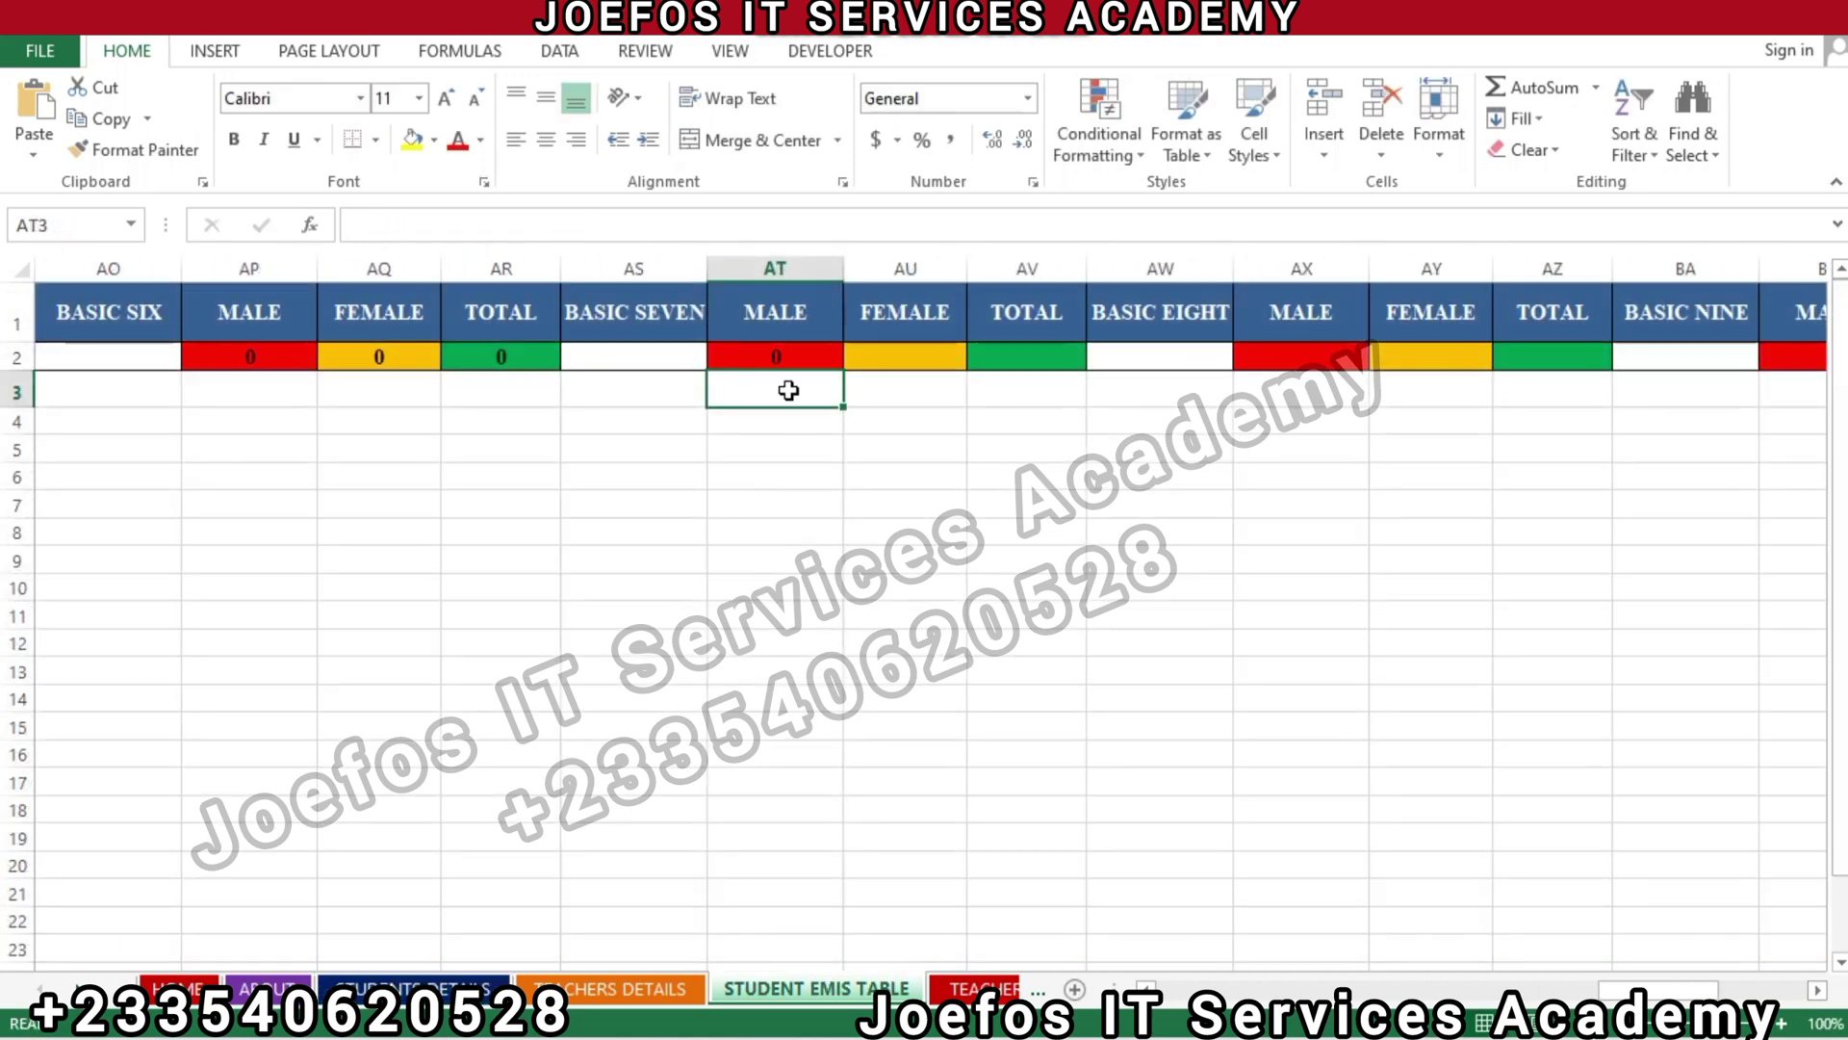
Link BASIC SEVEN female cell AU2 to ='STUDENTS DETAILS'!AV505
click(928, 358)
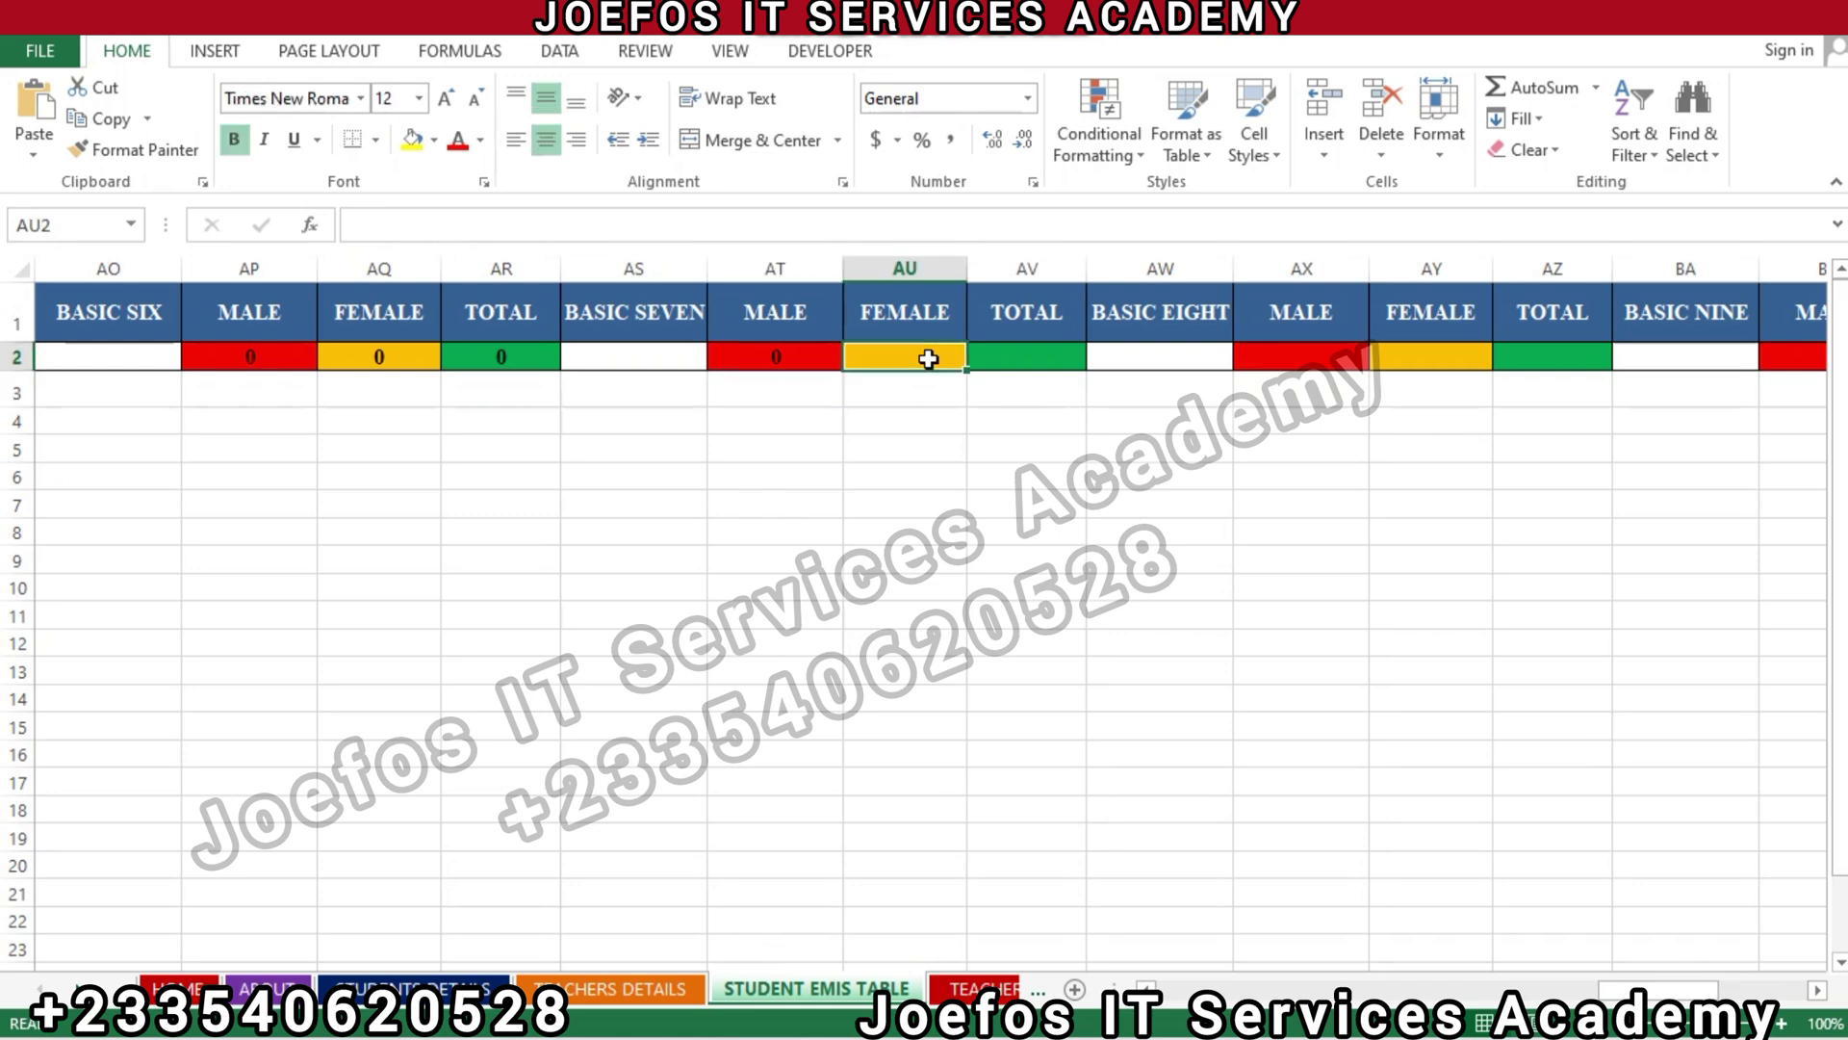
text(=)
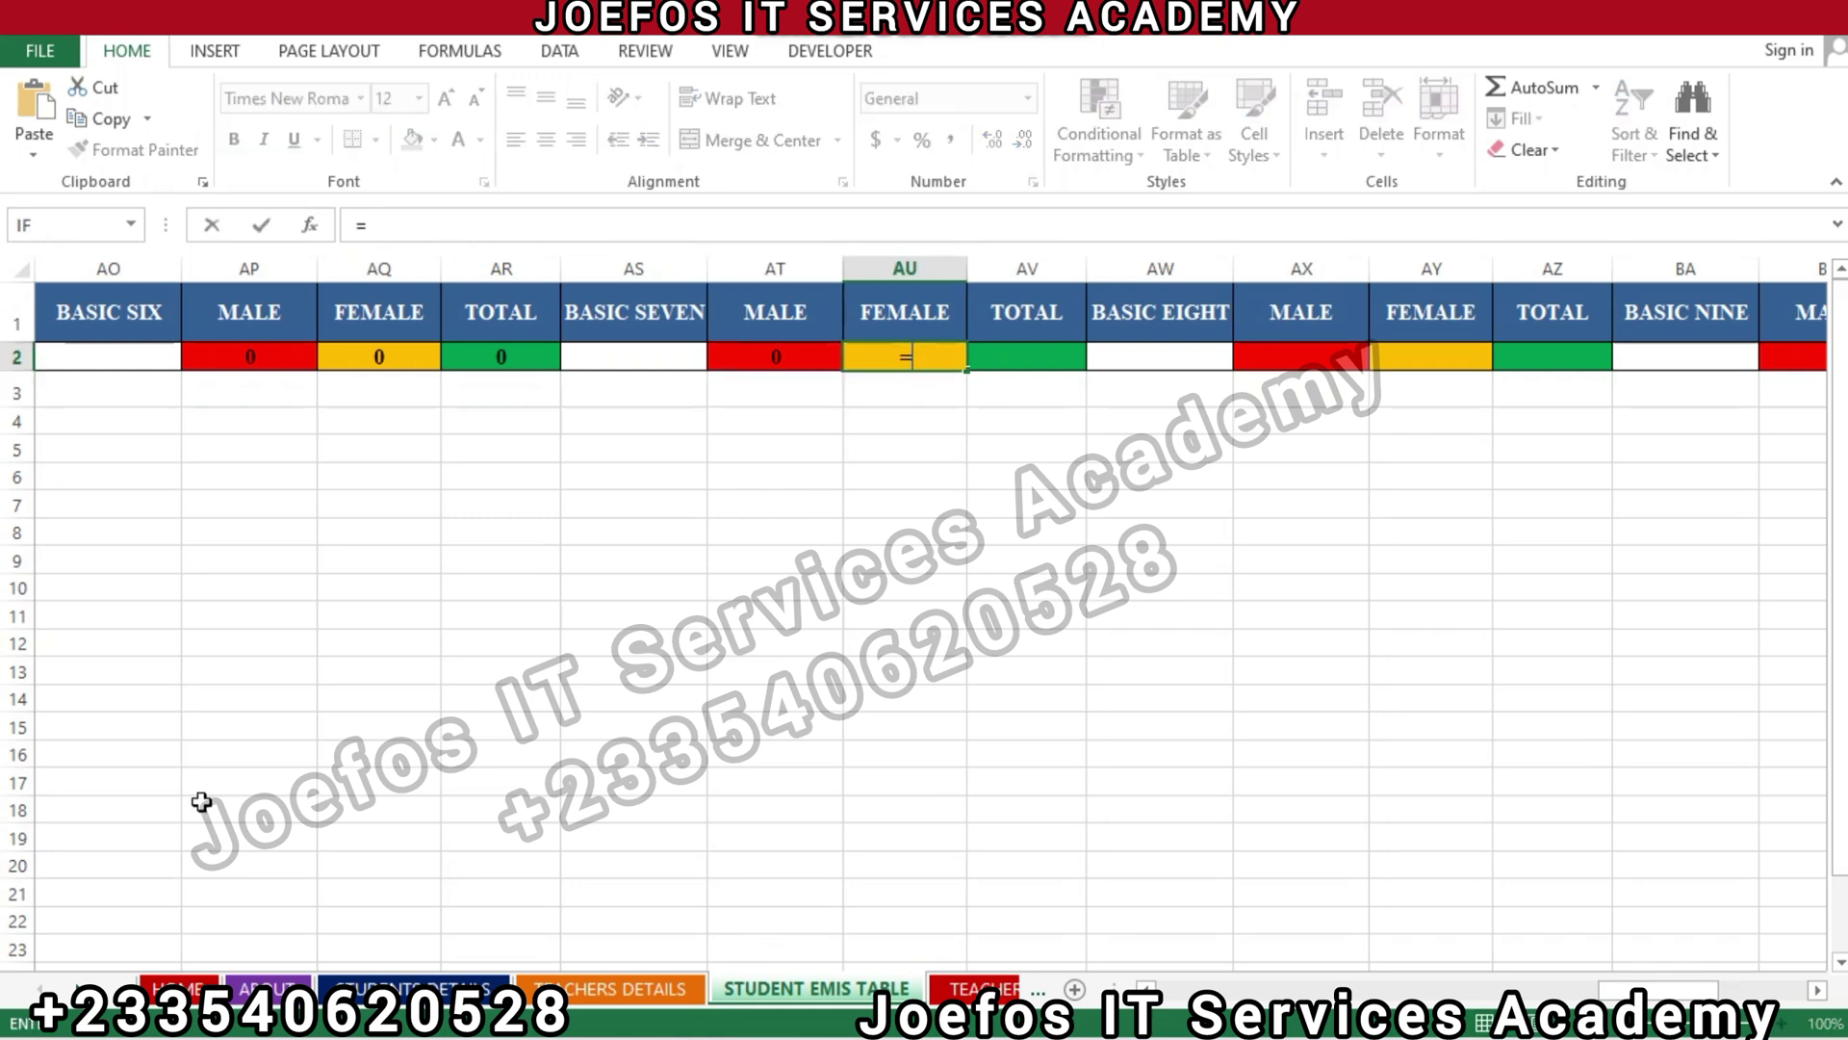
click(414, 988)
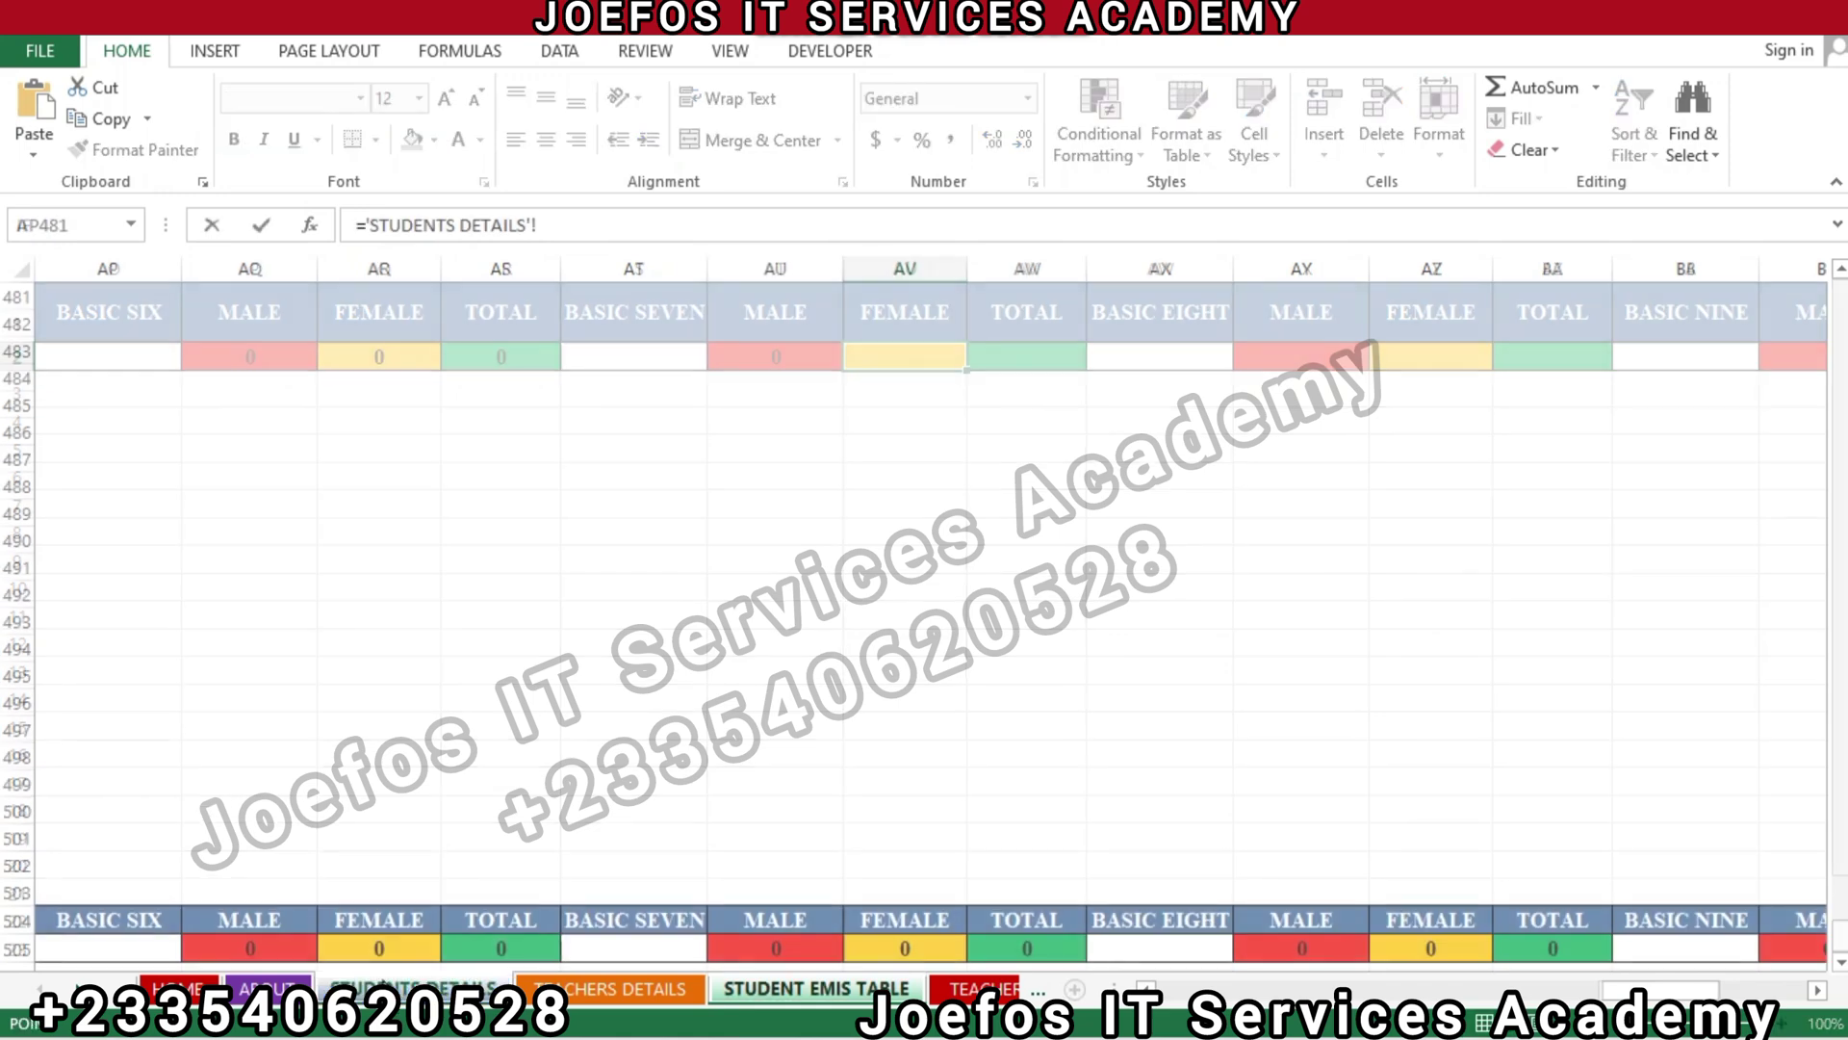
click(899, 949)
key(Return)
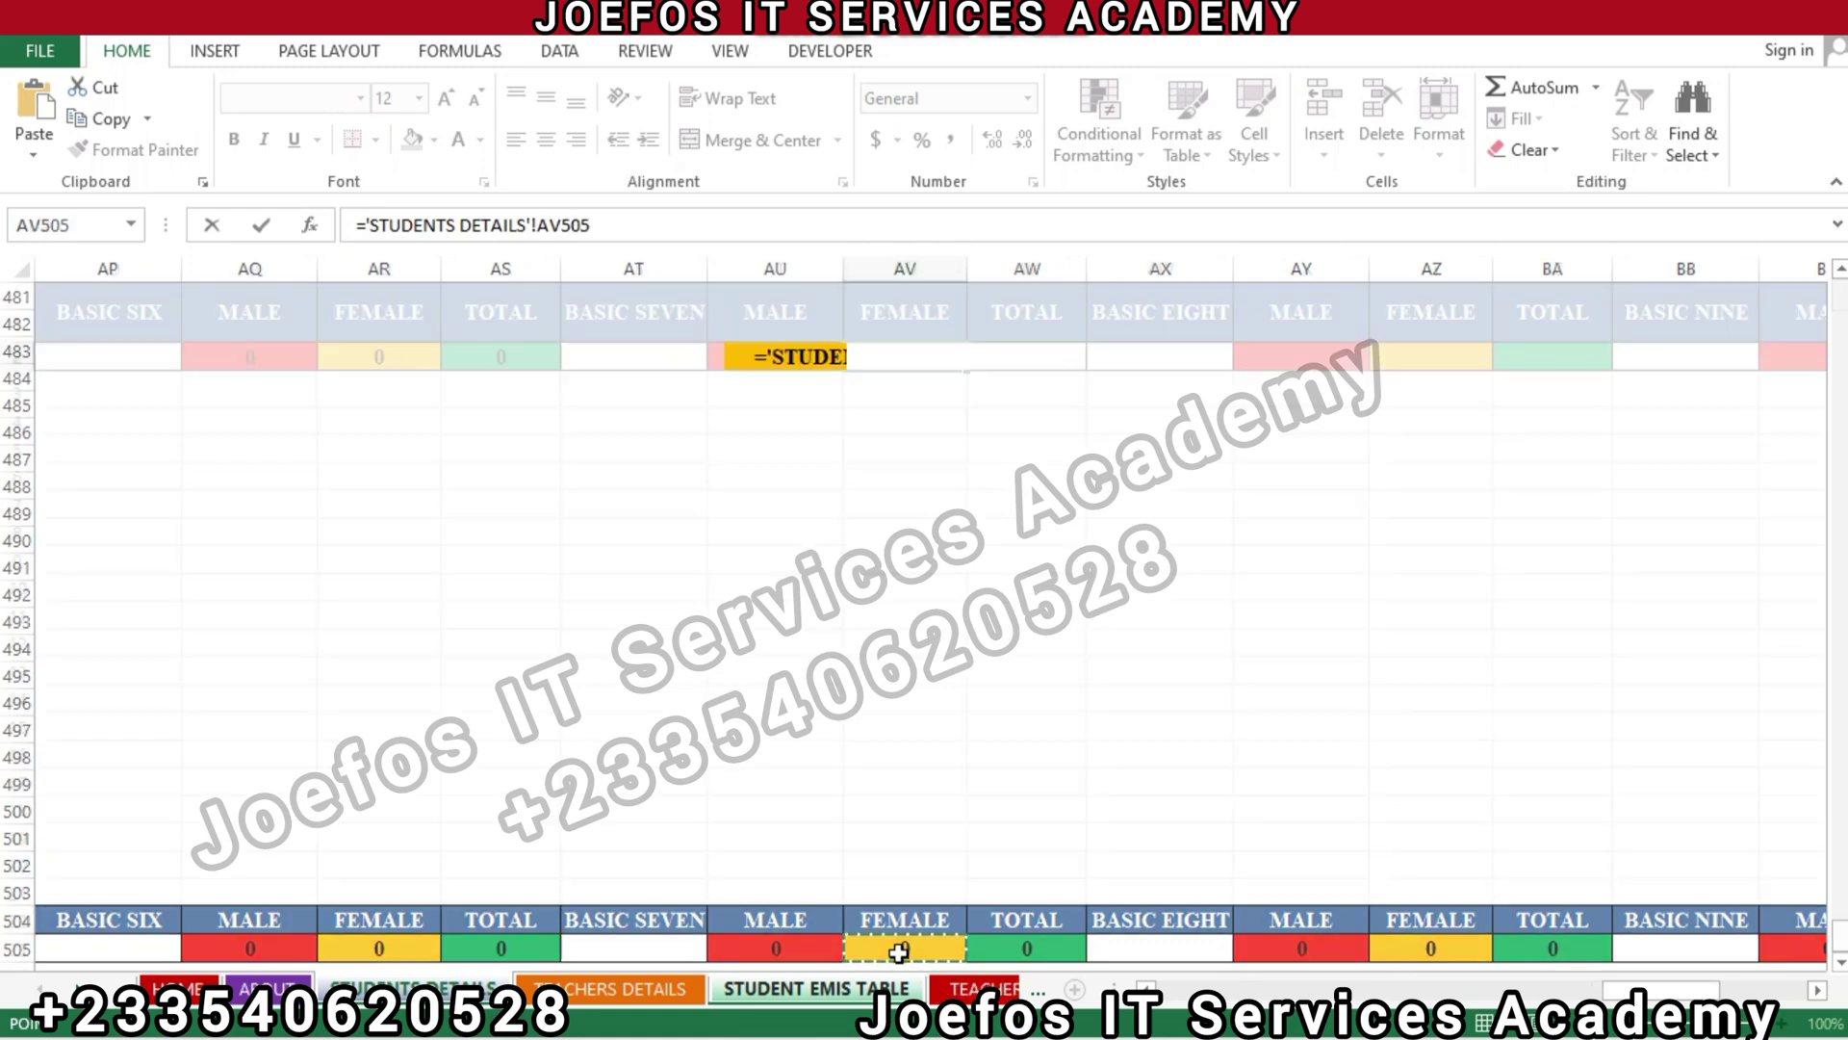
Link BASIC SEVEN total cell AV2 to ='STUDENTS DETAILS'!AW505
click(1003, 352)
text(=)
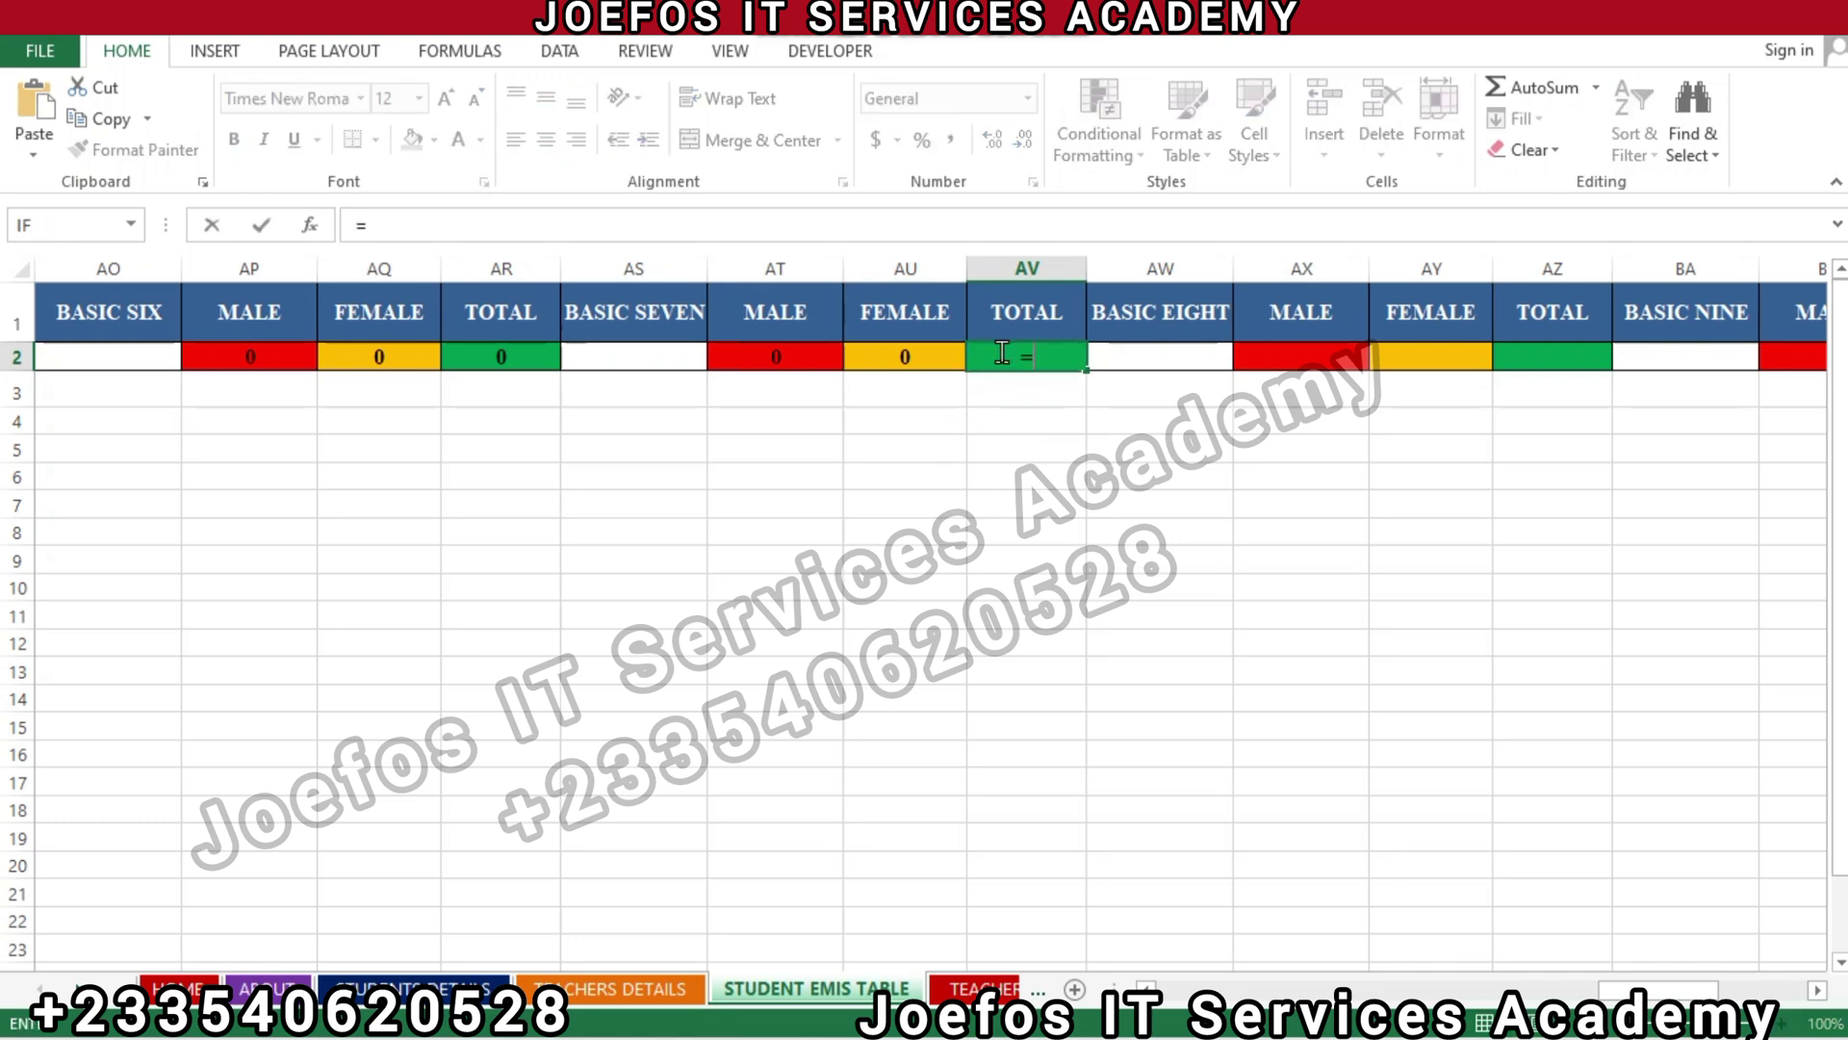
click(423, 988)
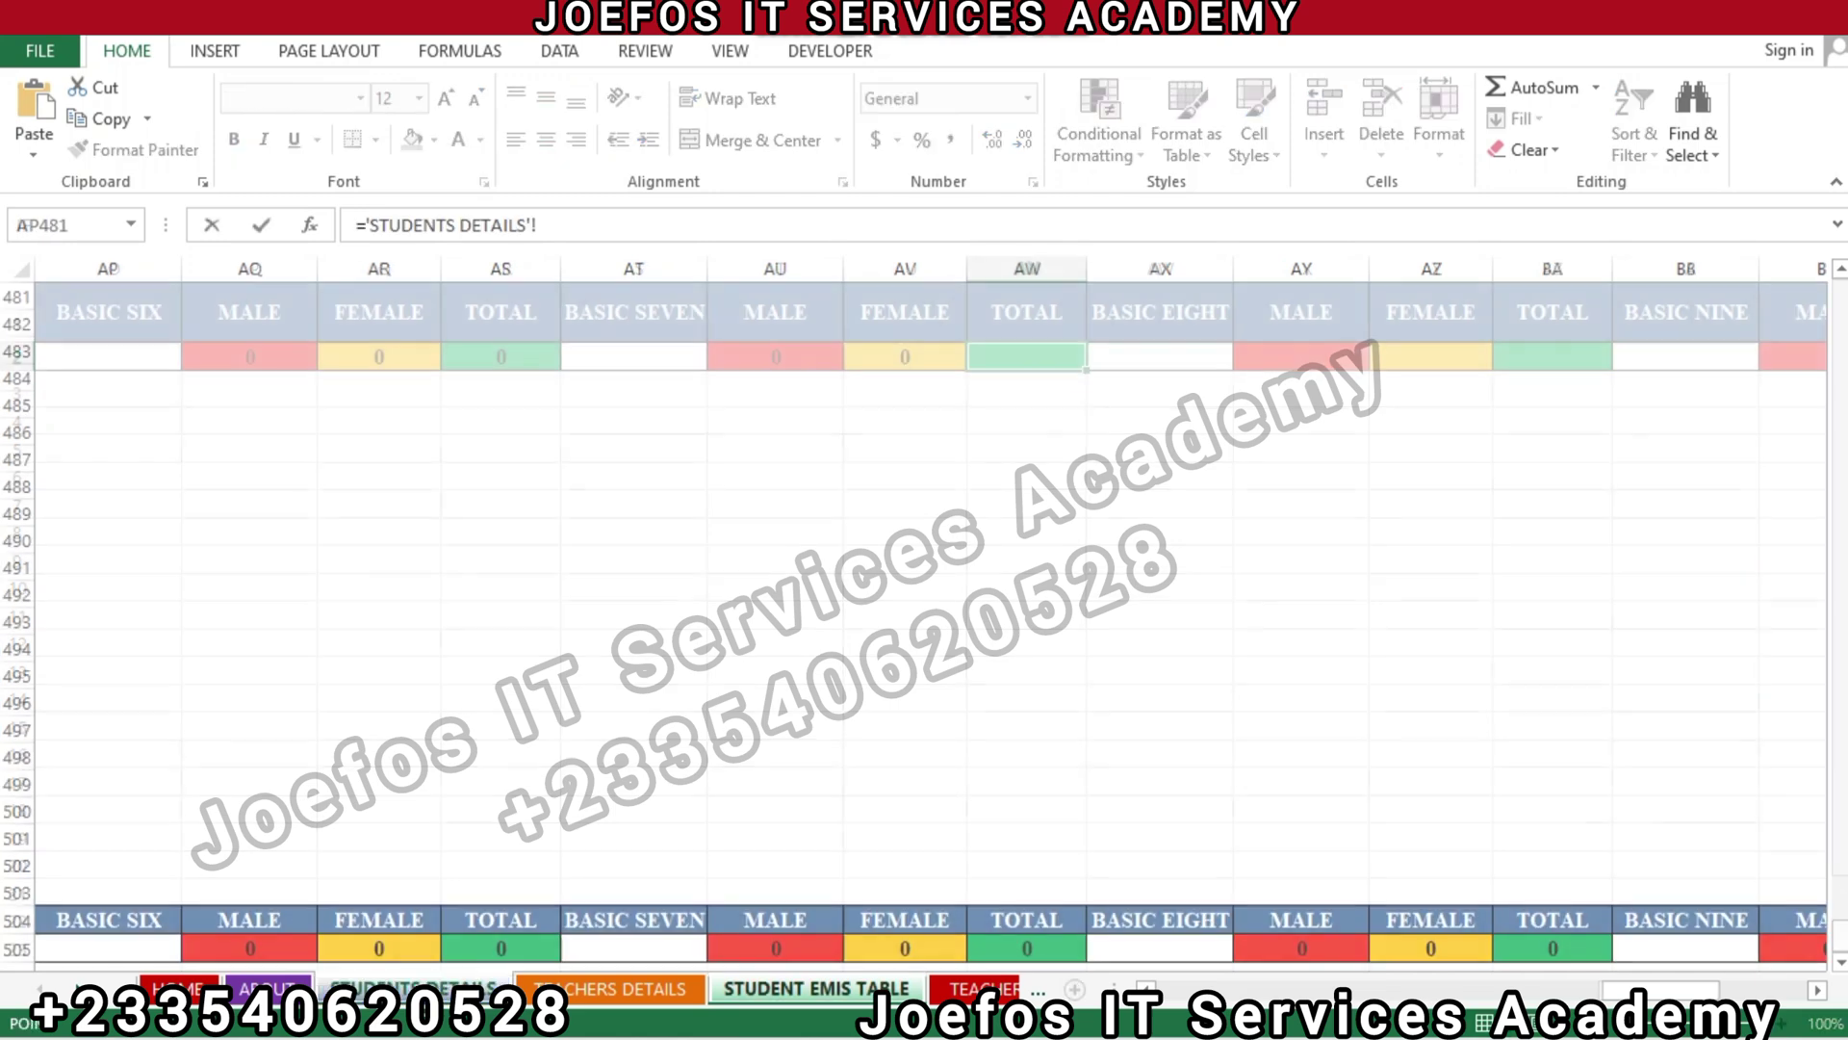
click(1009, 942)
key(Return)
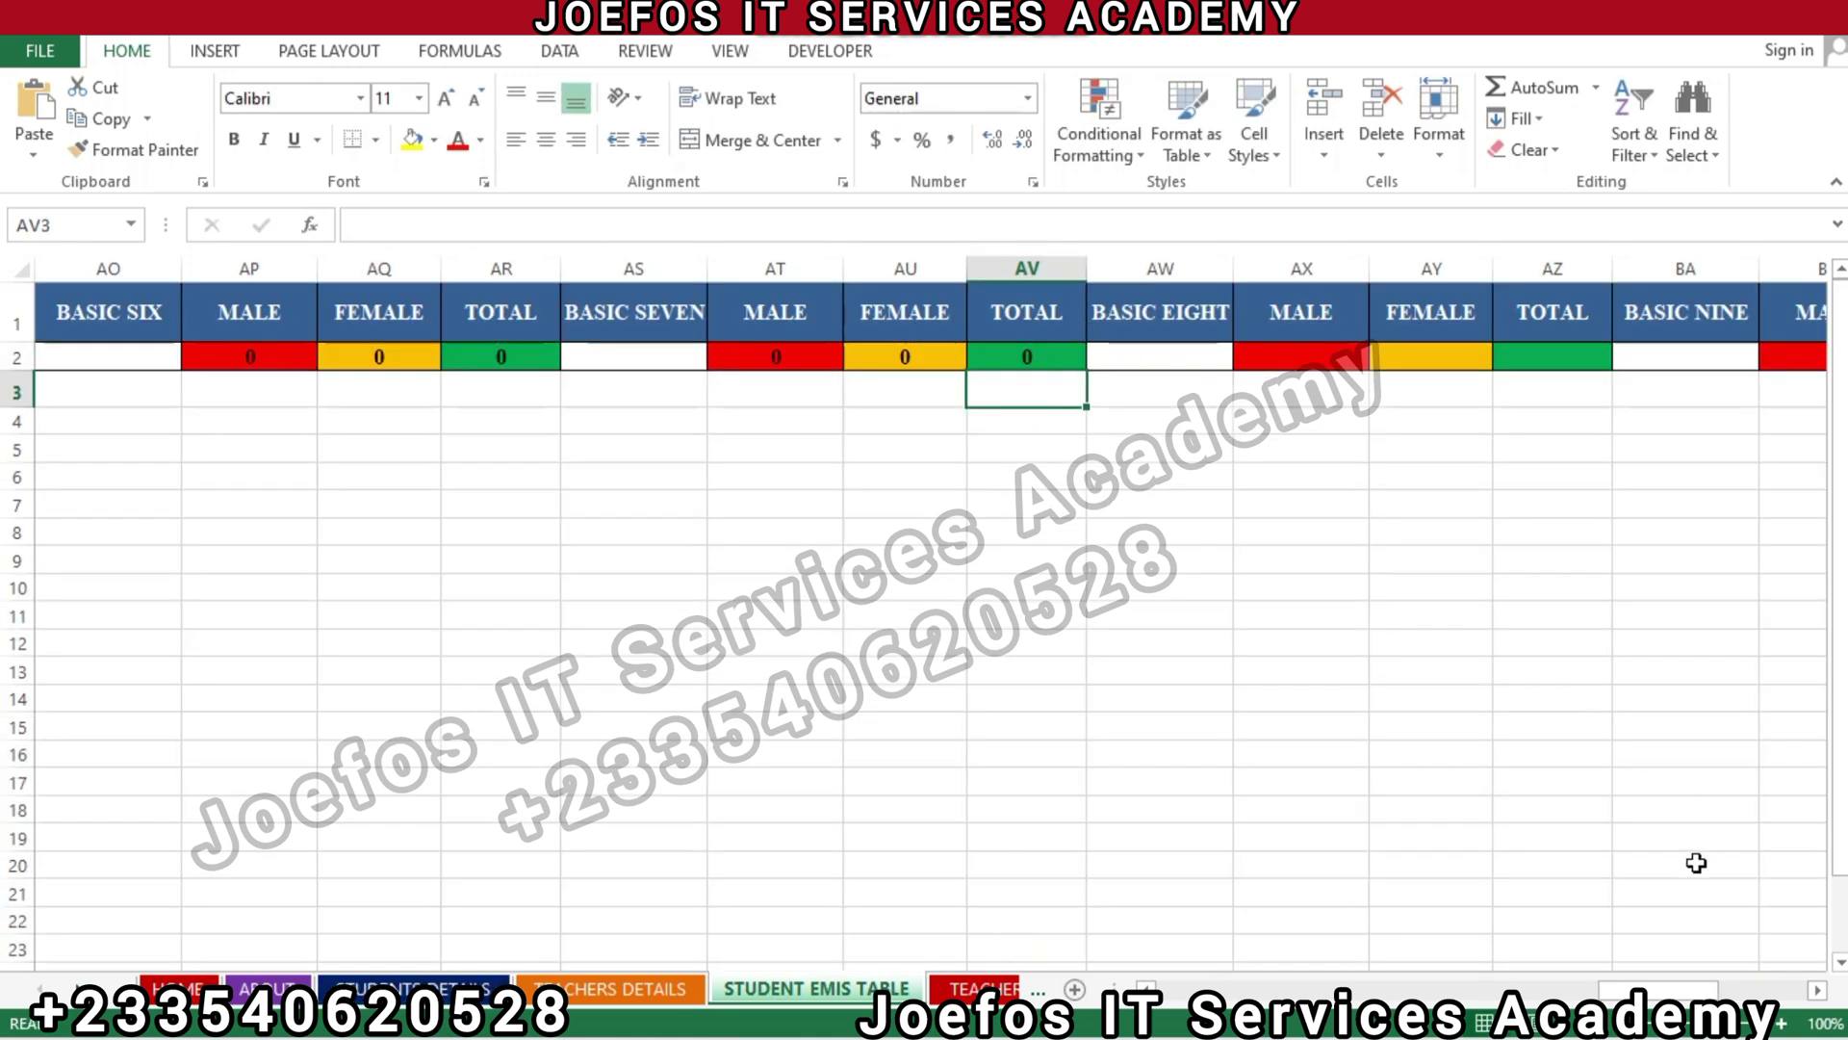
Link BASIC EIGHT male cell AX2 to ='STUDENTS DETAILS'!AY505
scroll(1817, 993, right, 5)
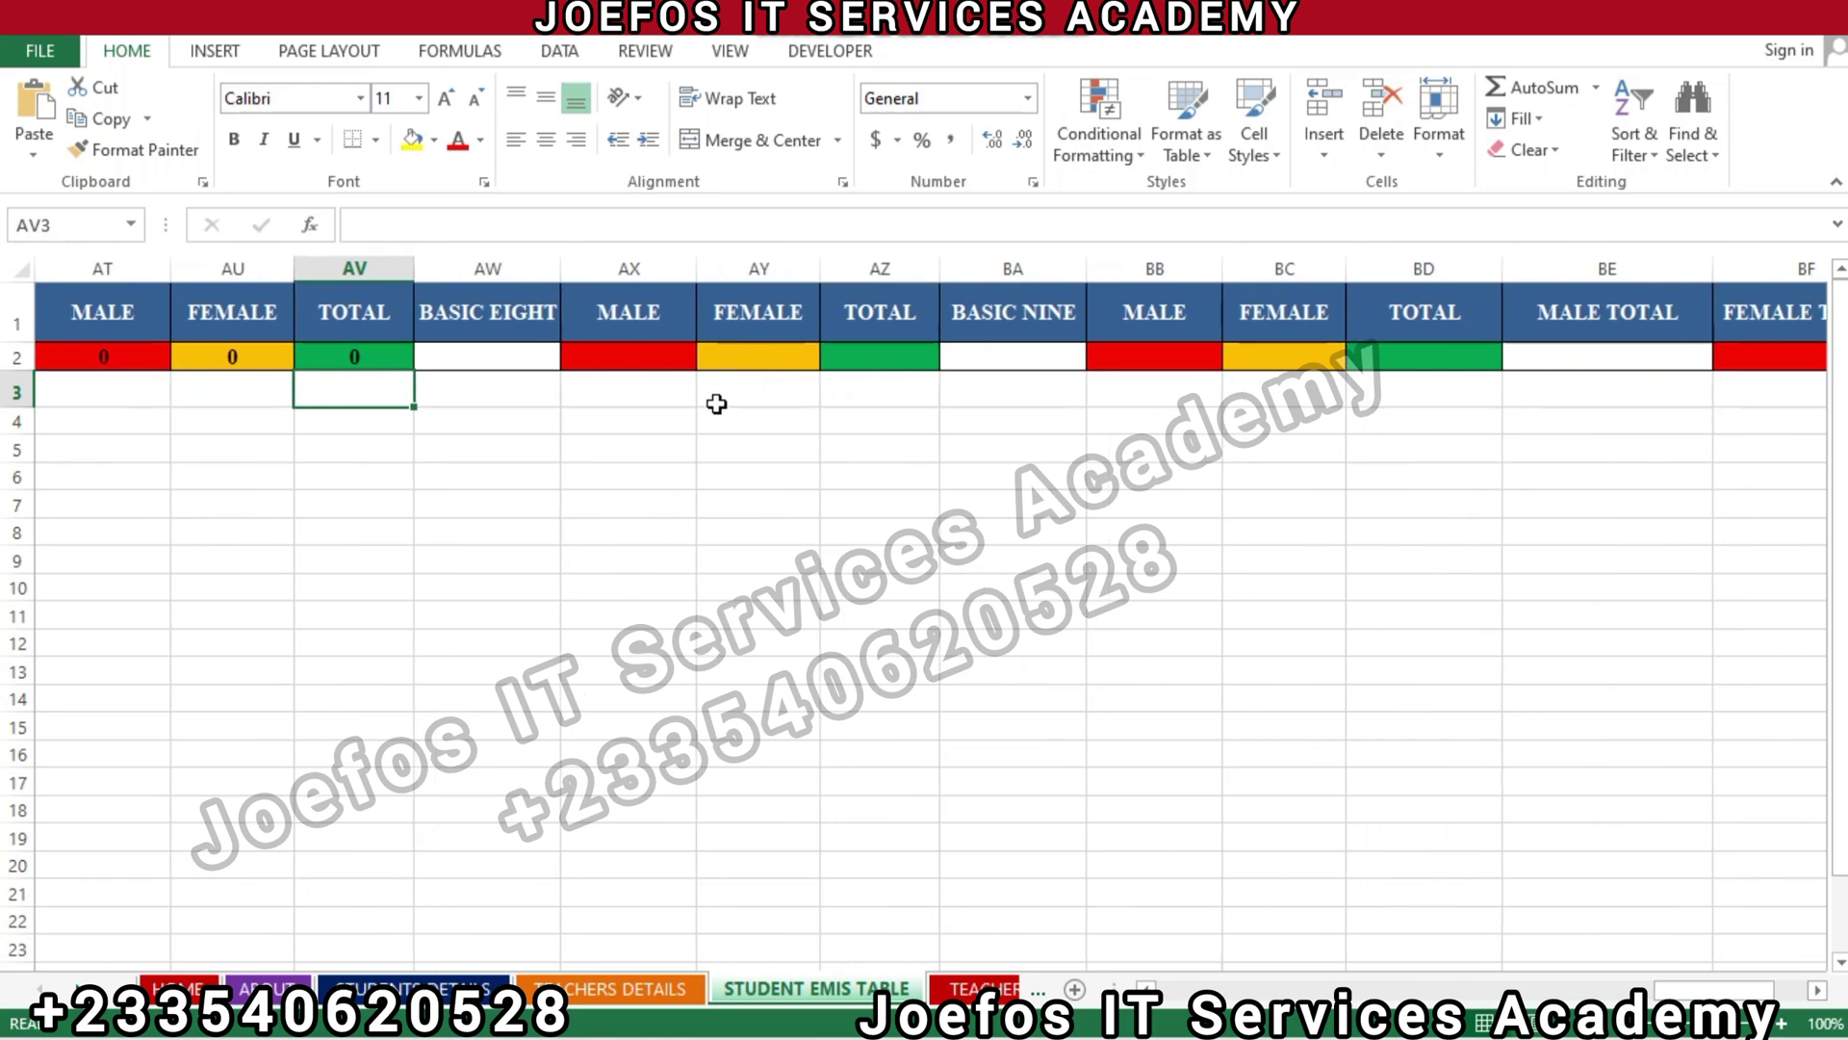
click(627, 356)
text(=)
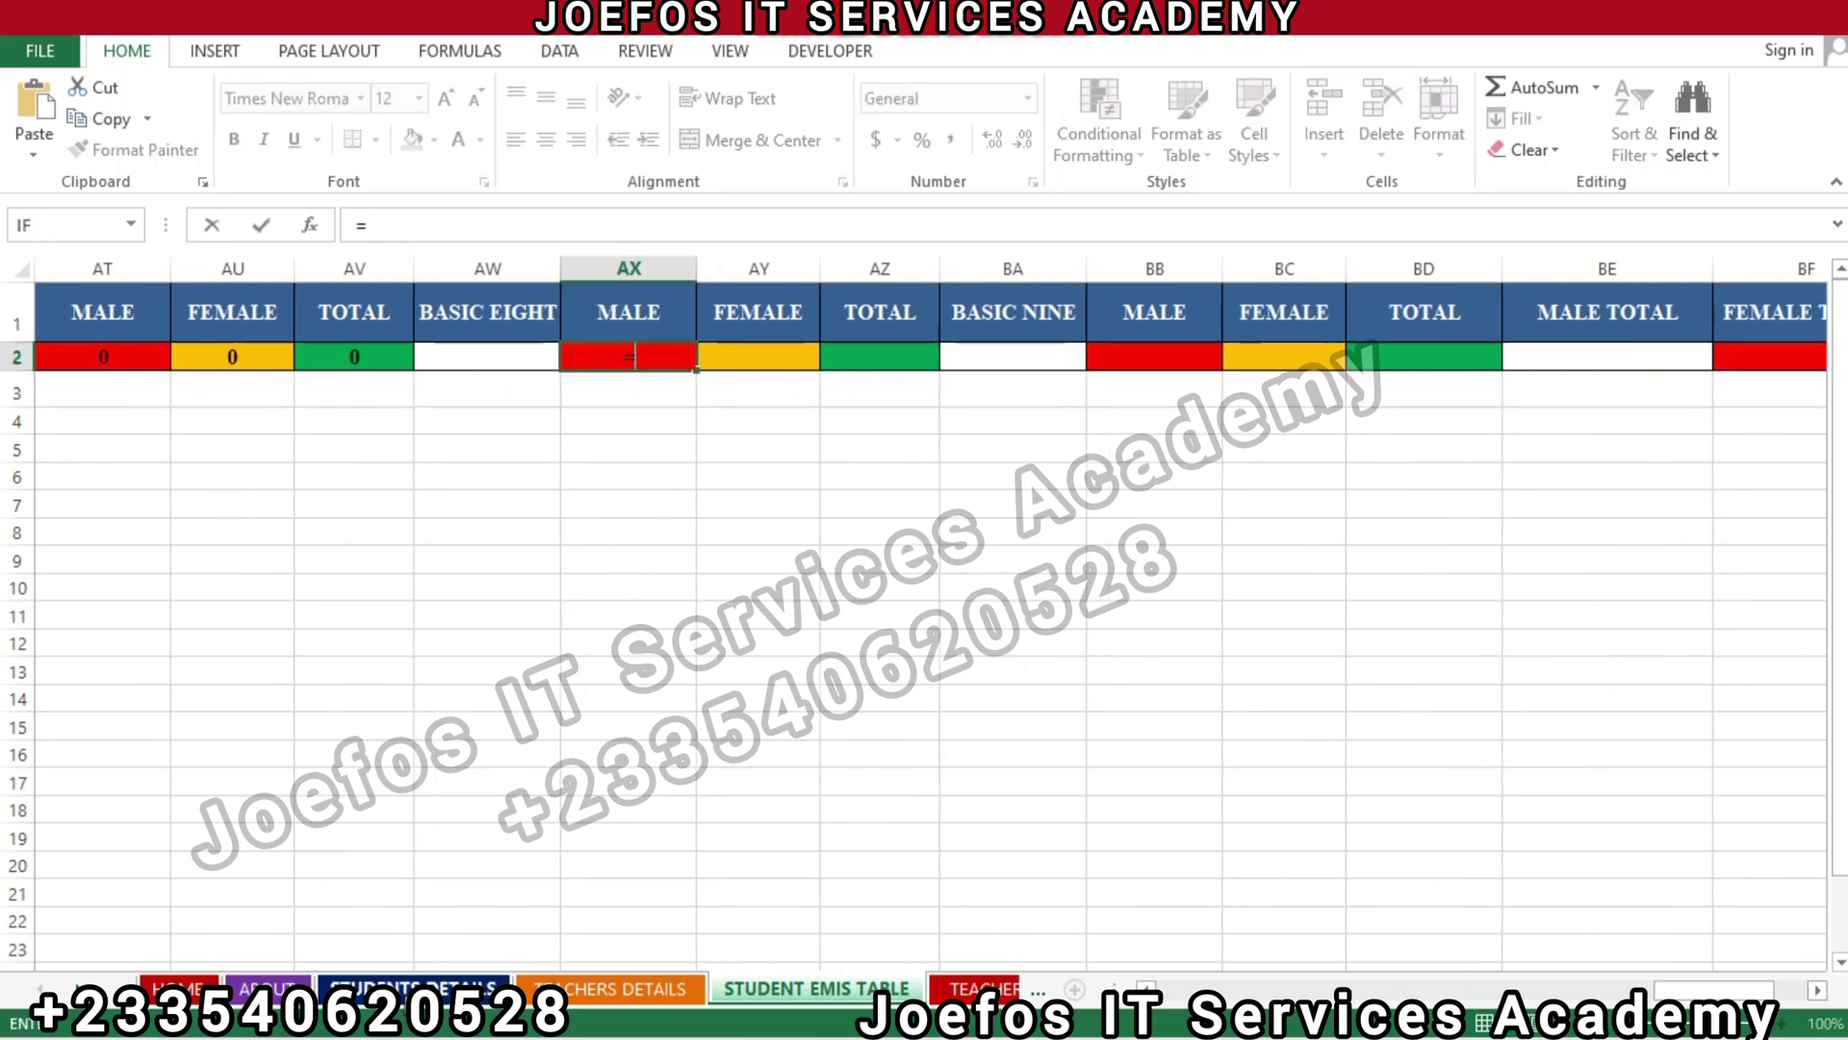
click(409, 989)
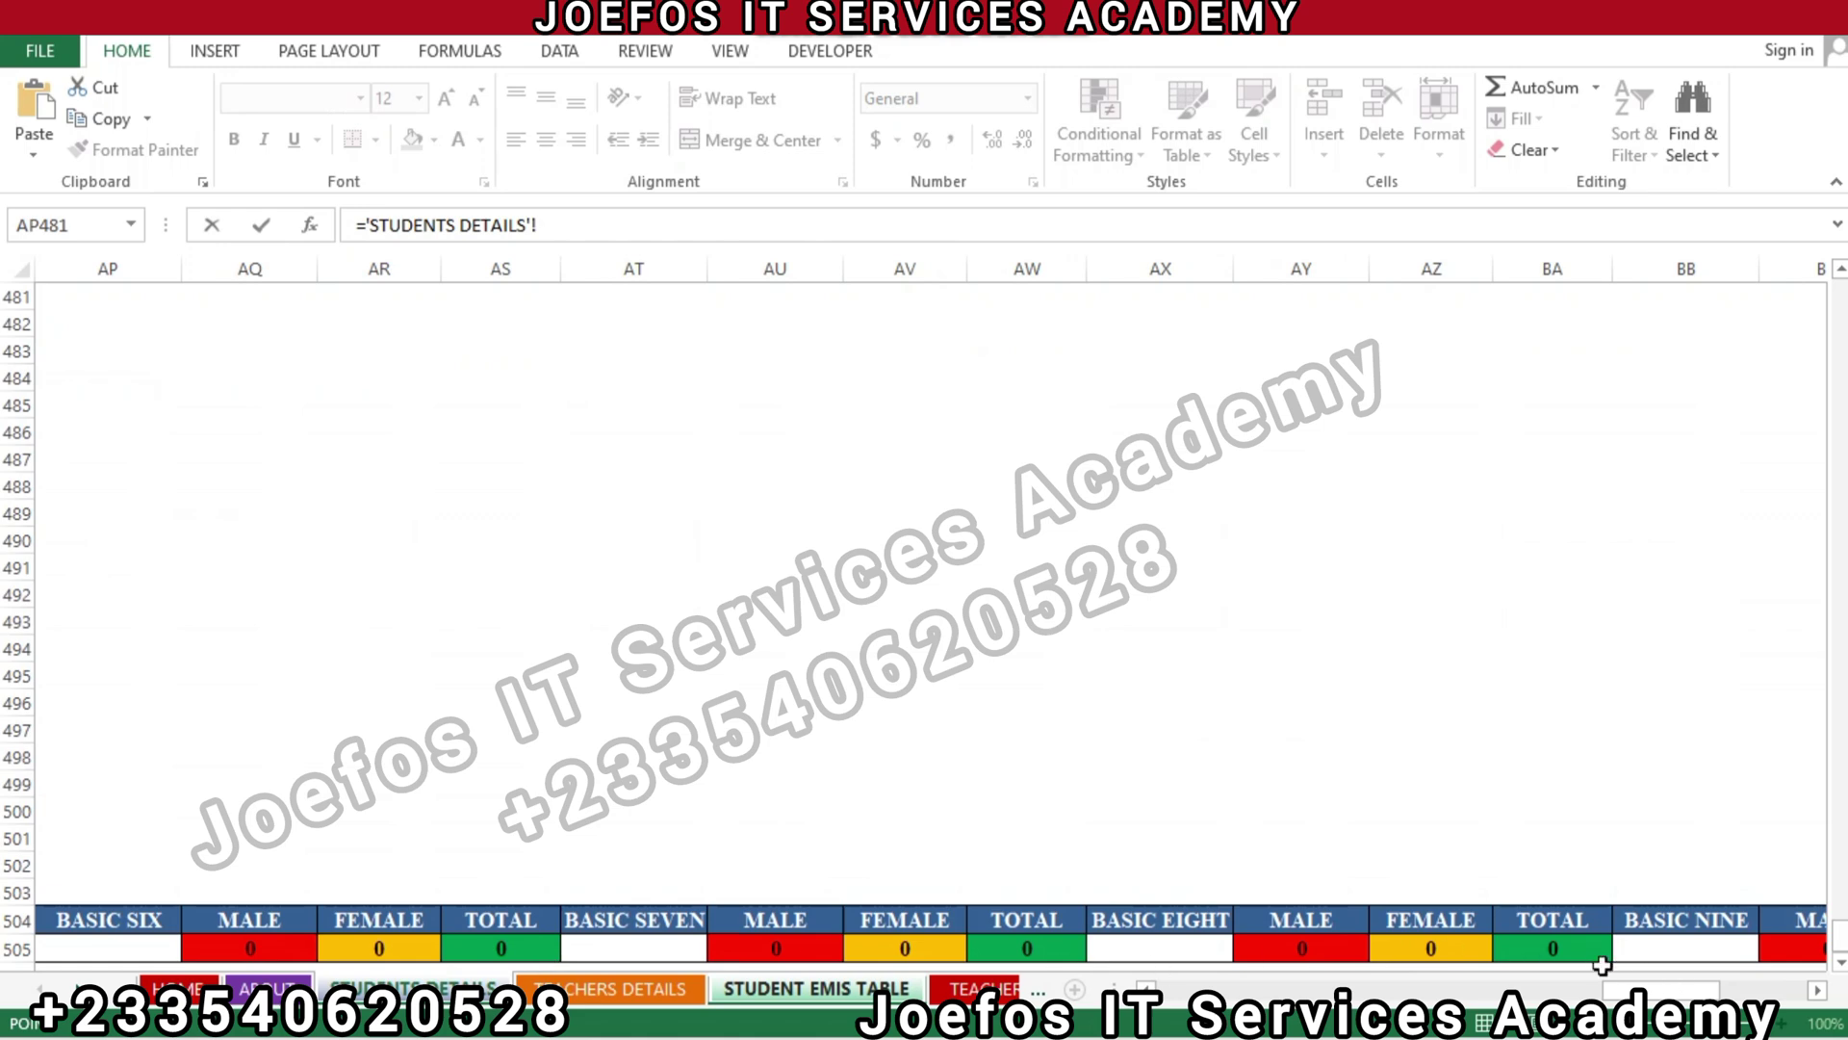
click(1334, 950)
key(Return)
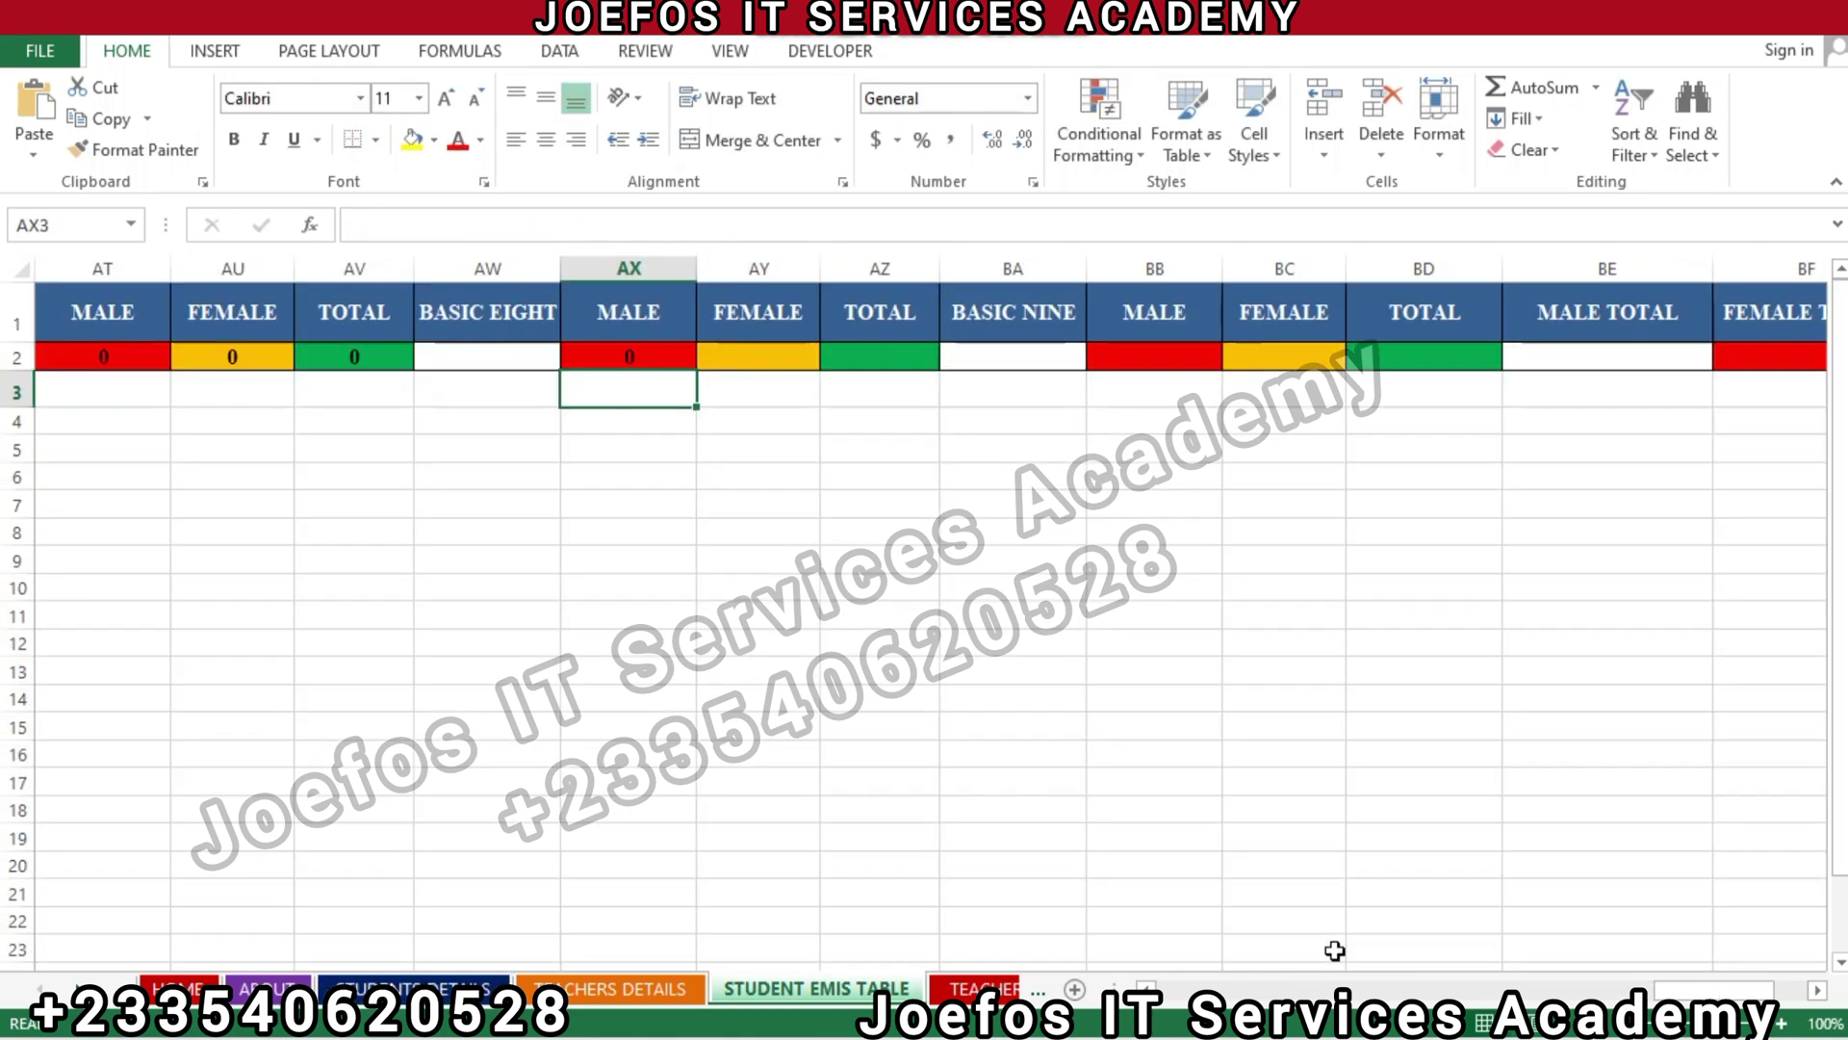
Link BASIC EIGHT female cell AY2 to ='STUDENTS DETAILS'!AZ505
click(769, 366)
text(=)
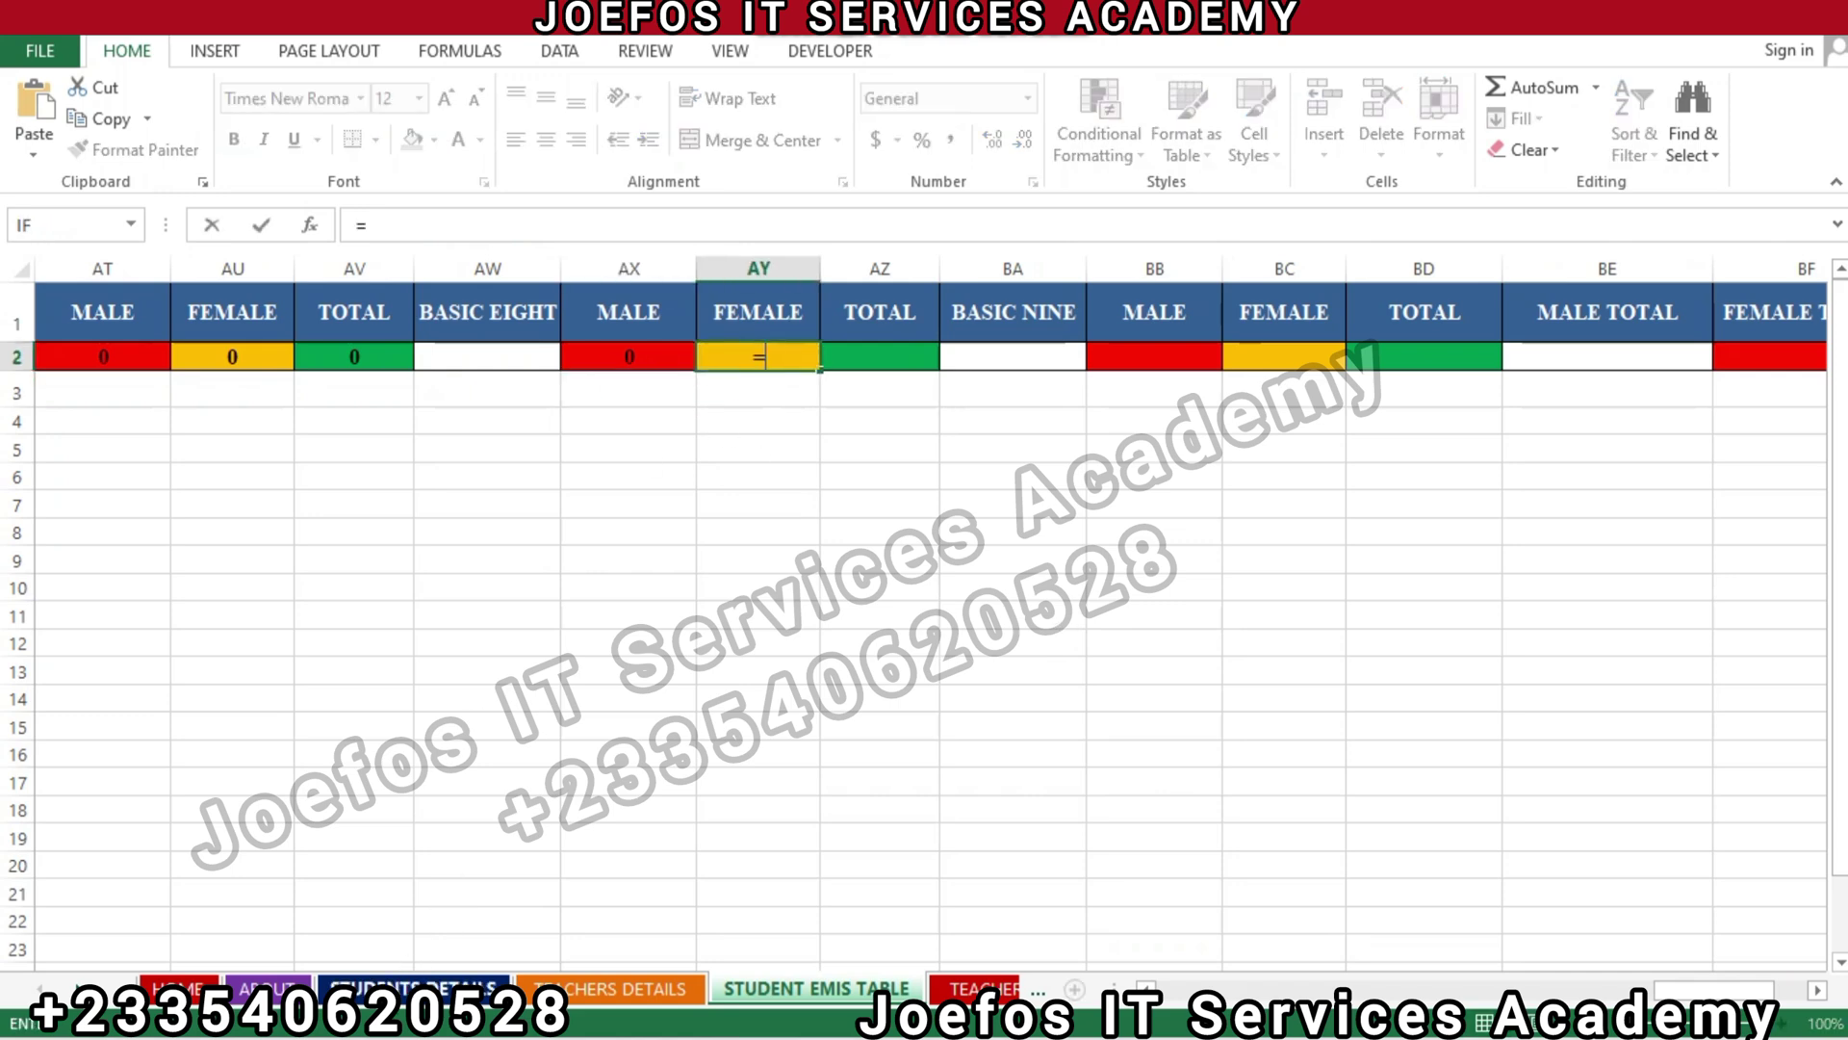
click(414, 988)
click(1449, 950)
key(Return)
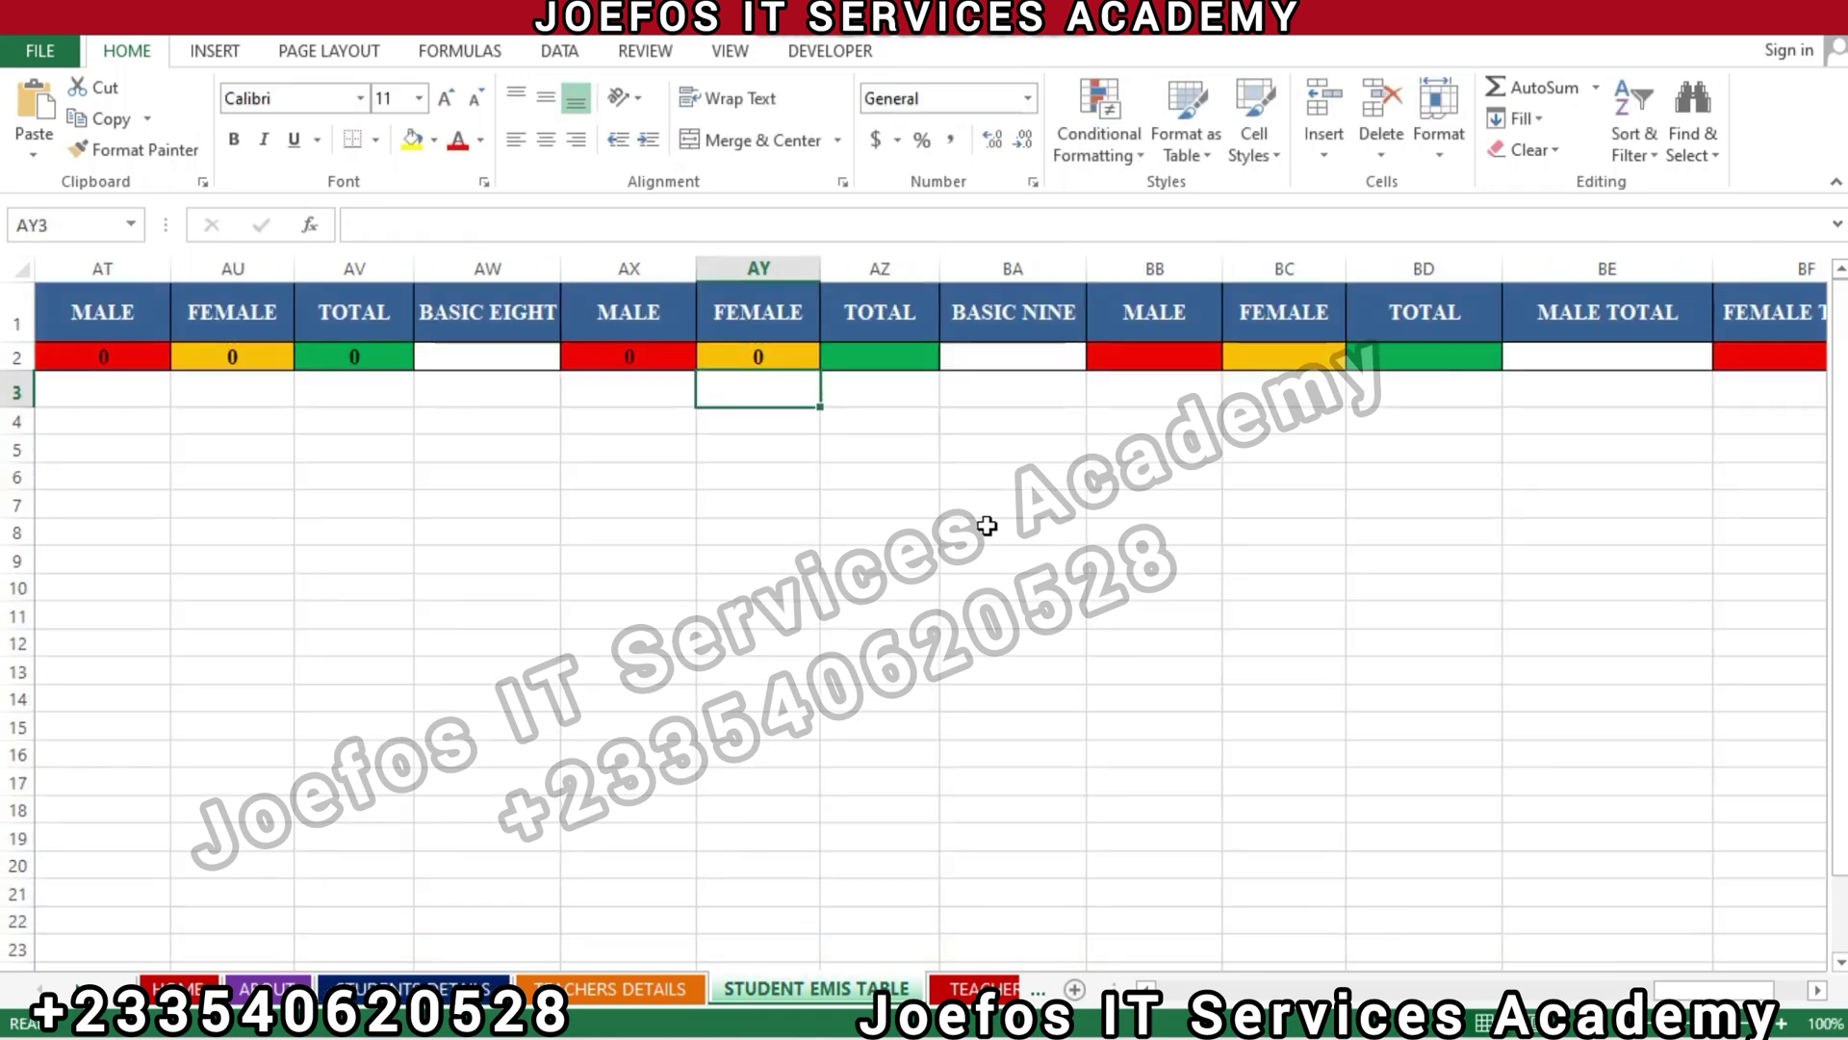
Link BASIC EIGHT total cell AZ2 to ='STUDENTS DETAILS'!BA505
click(903, 355)
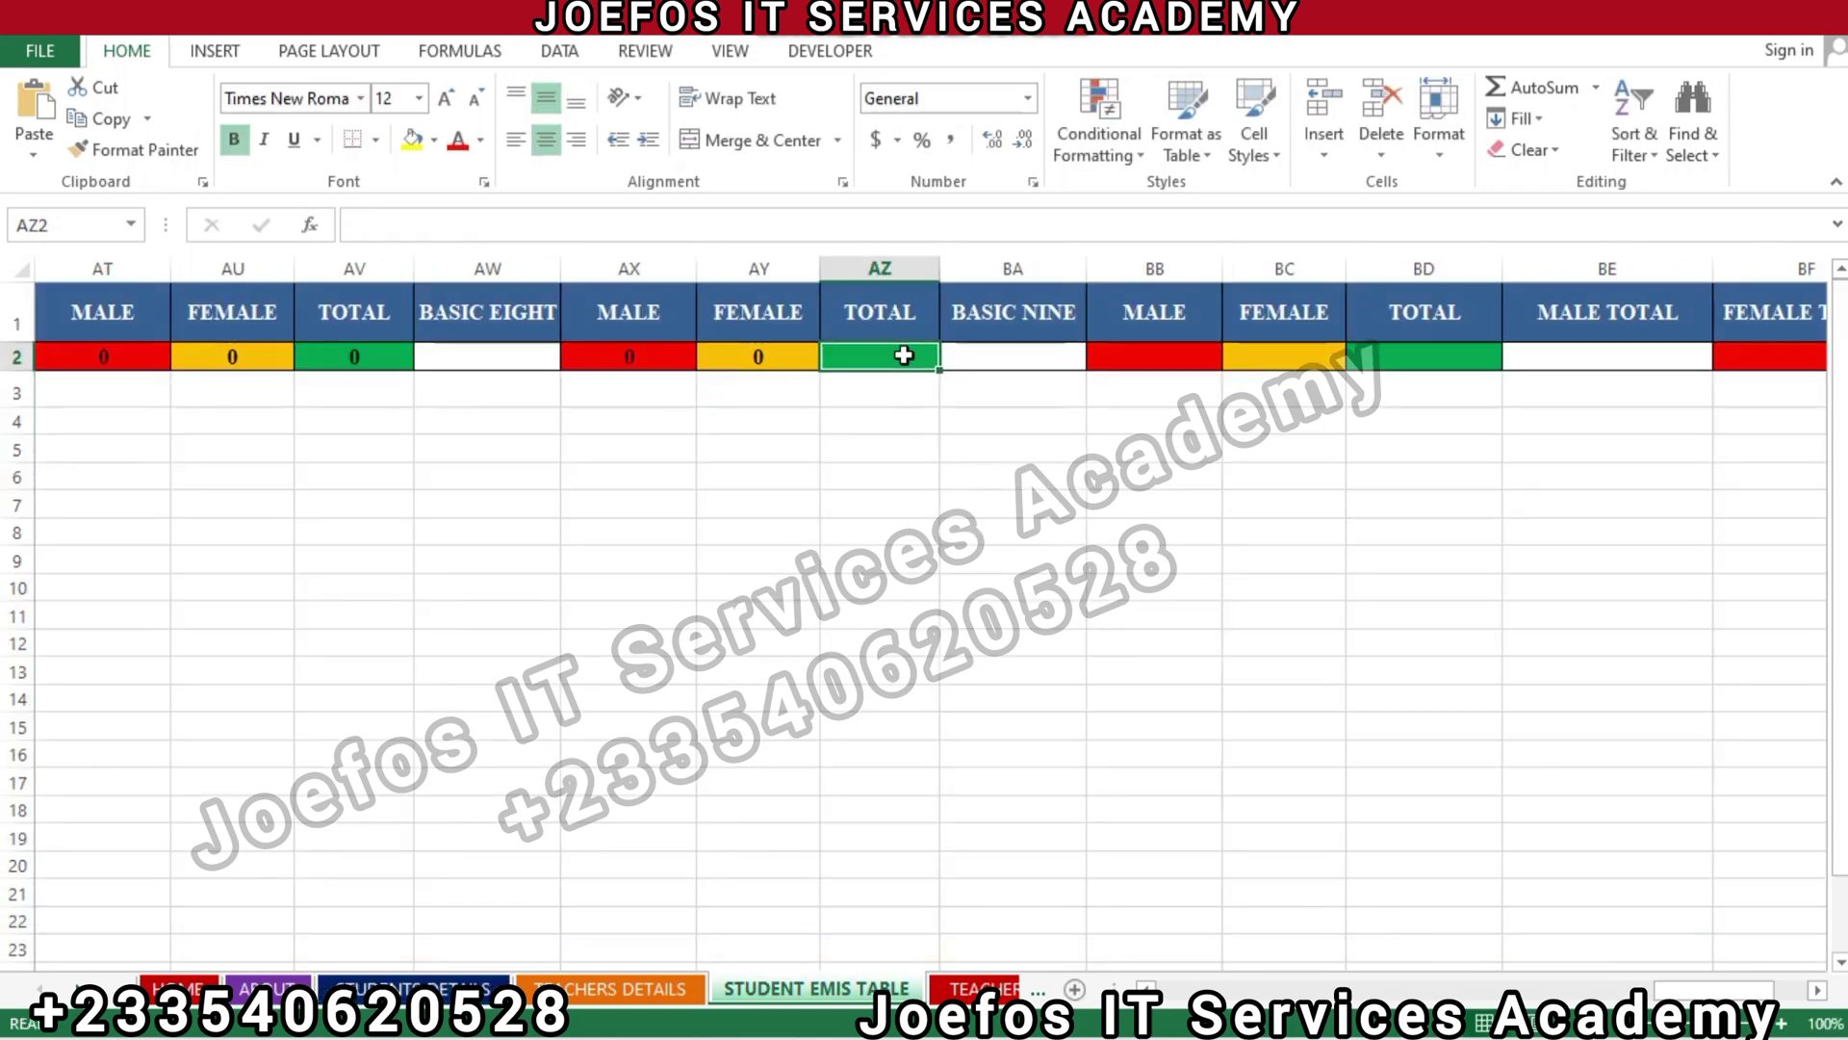
text(=)
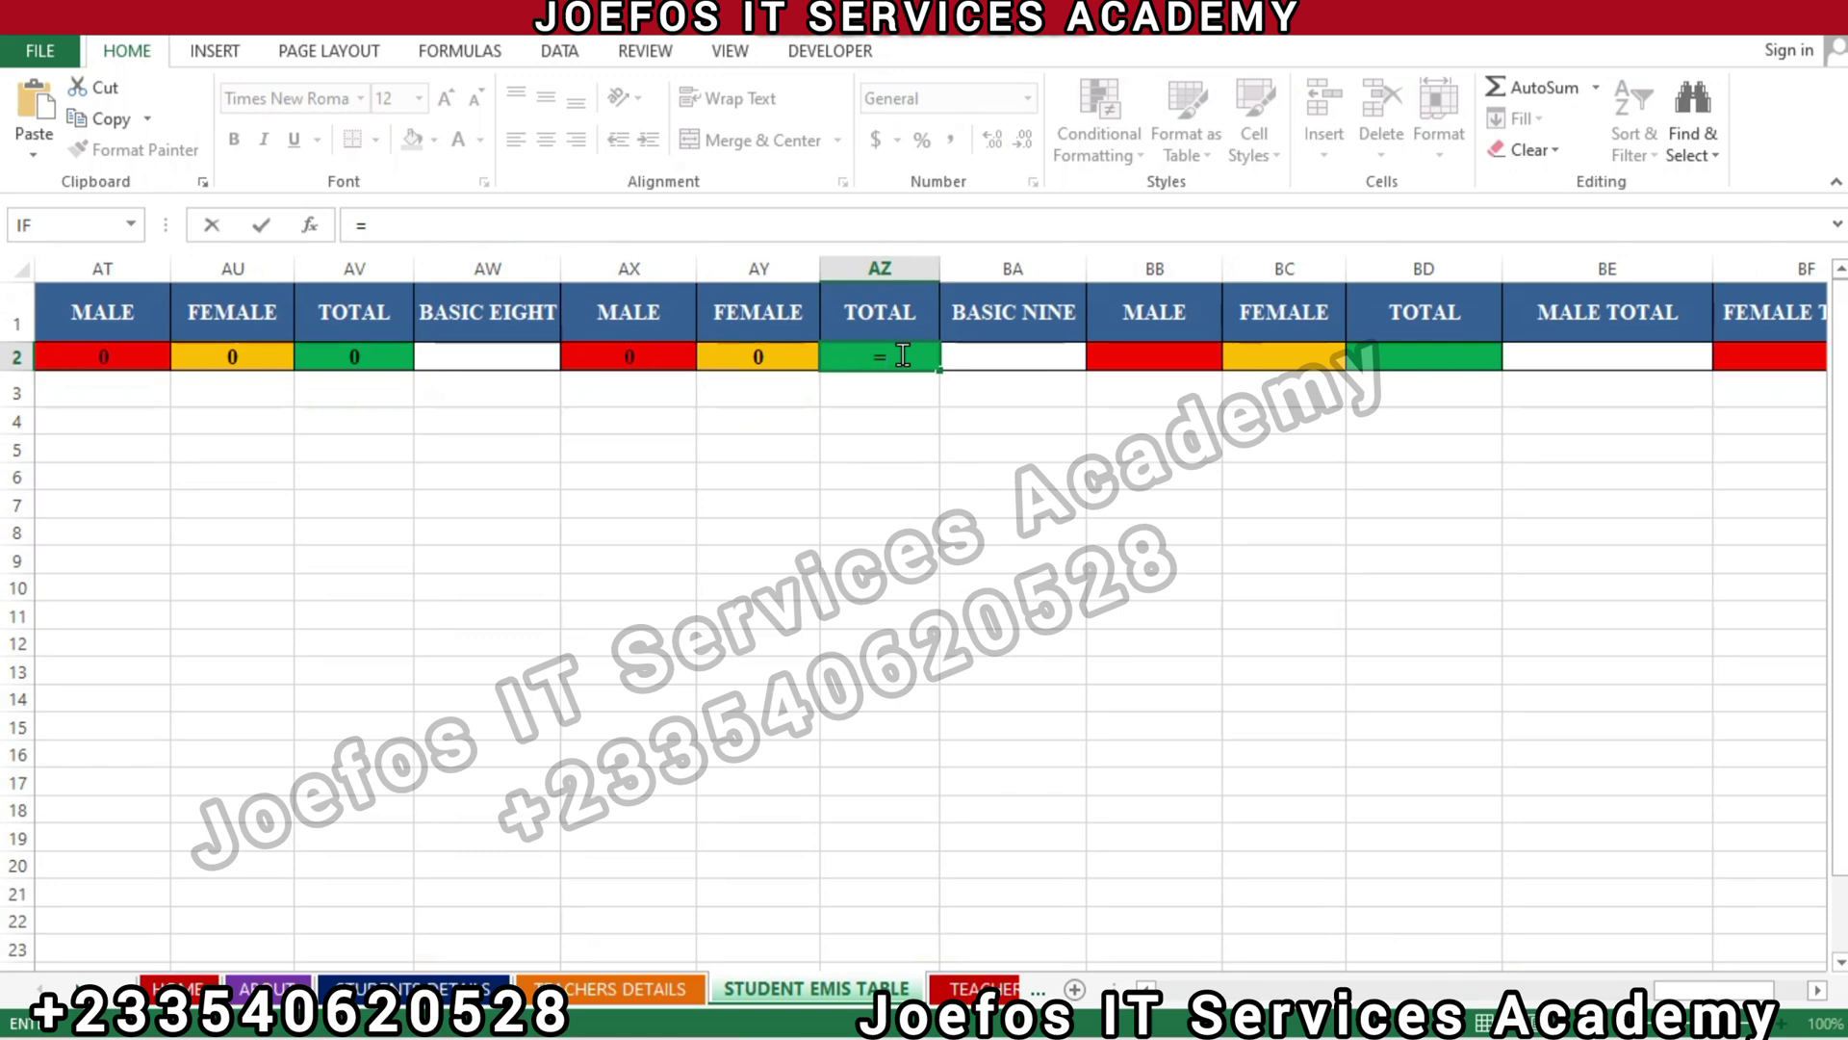
click(453, 989)
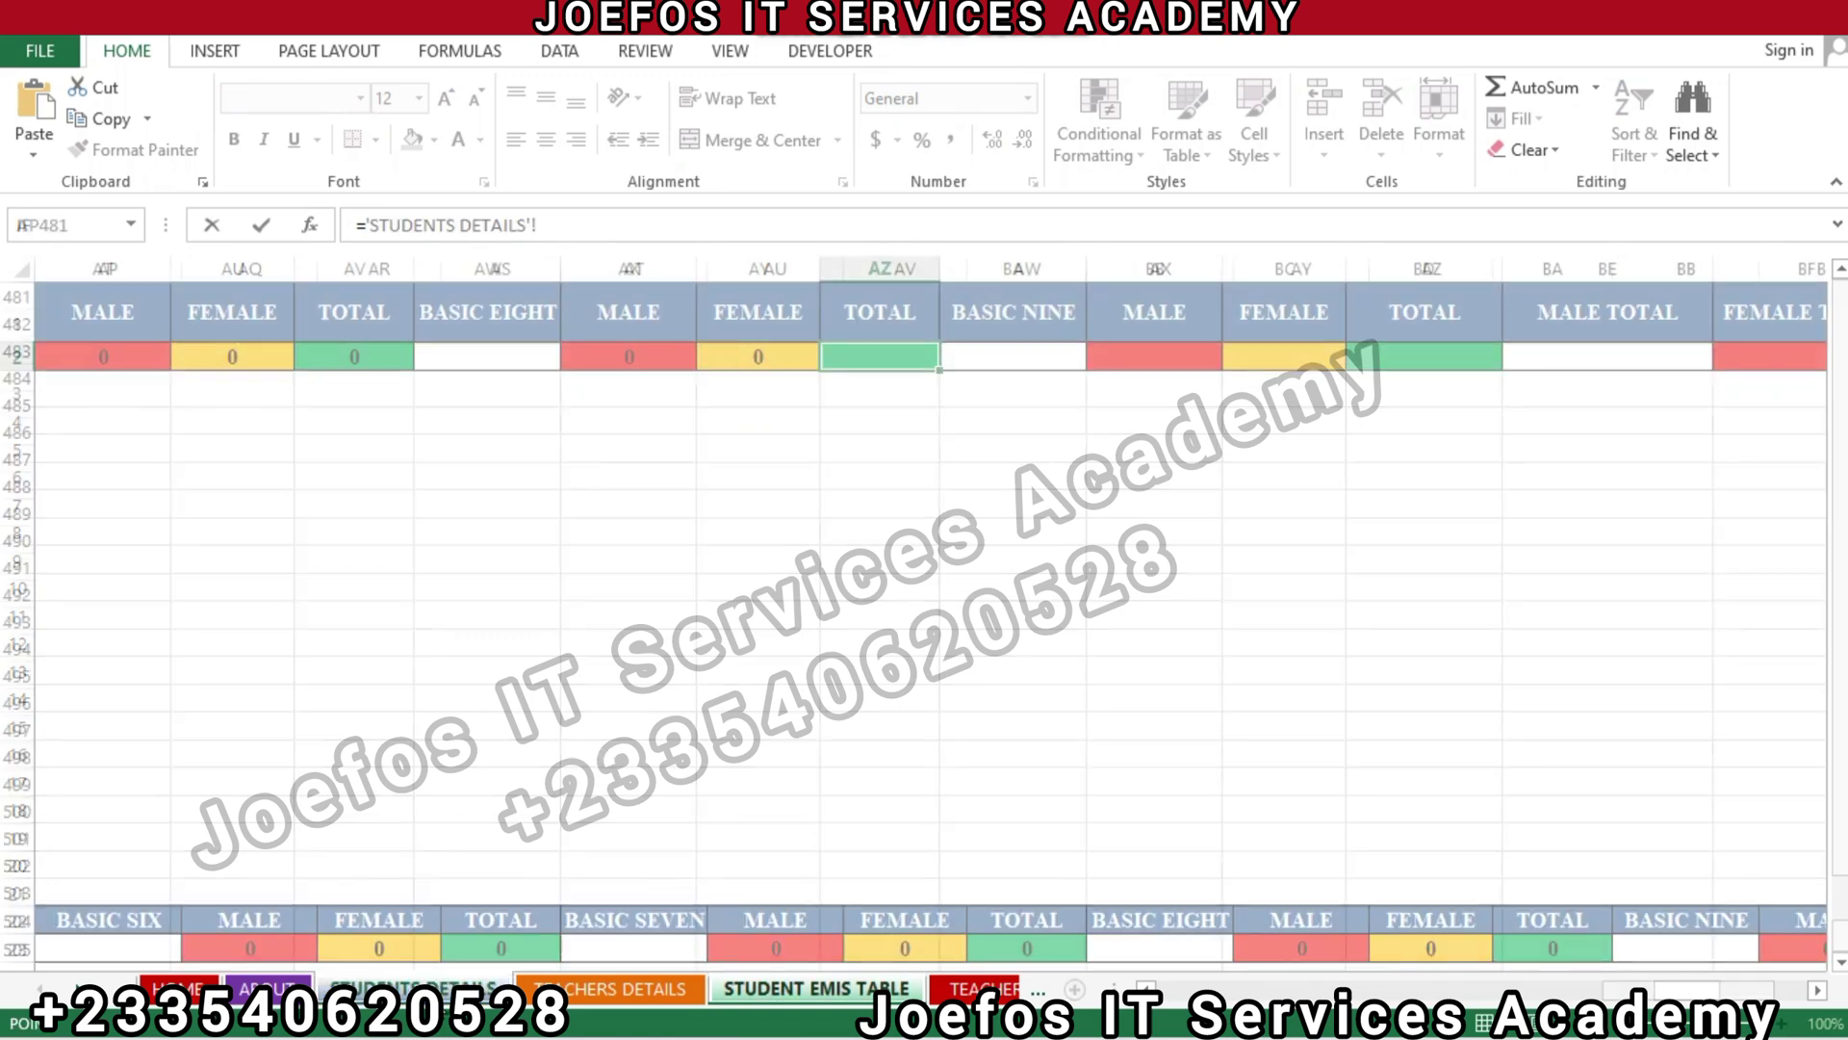
click(1544, 942)
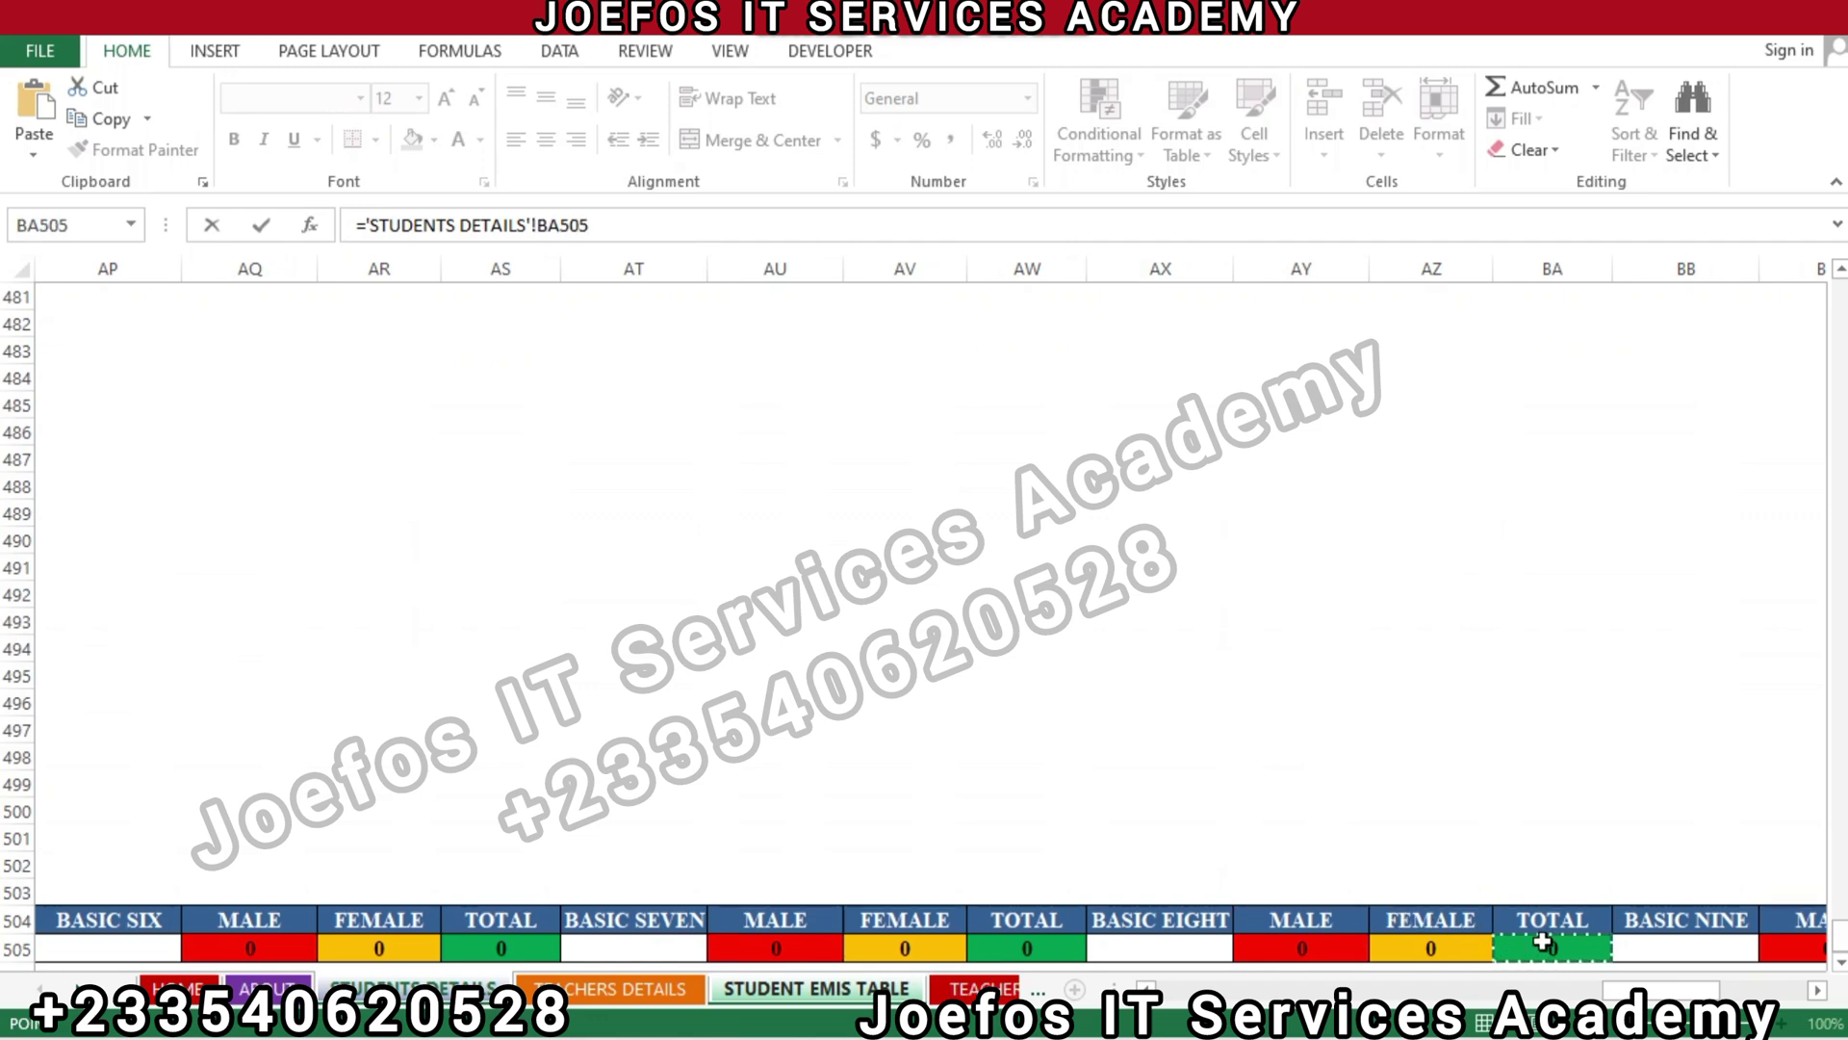
key(Return)
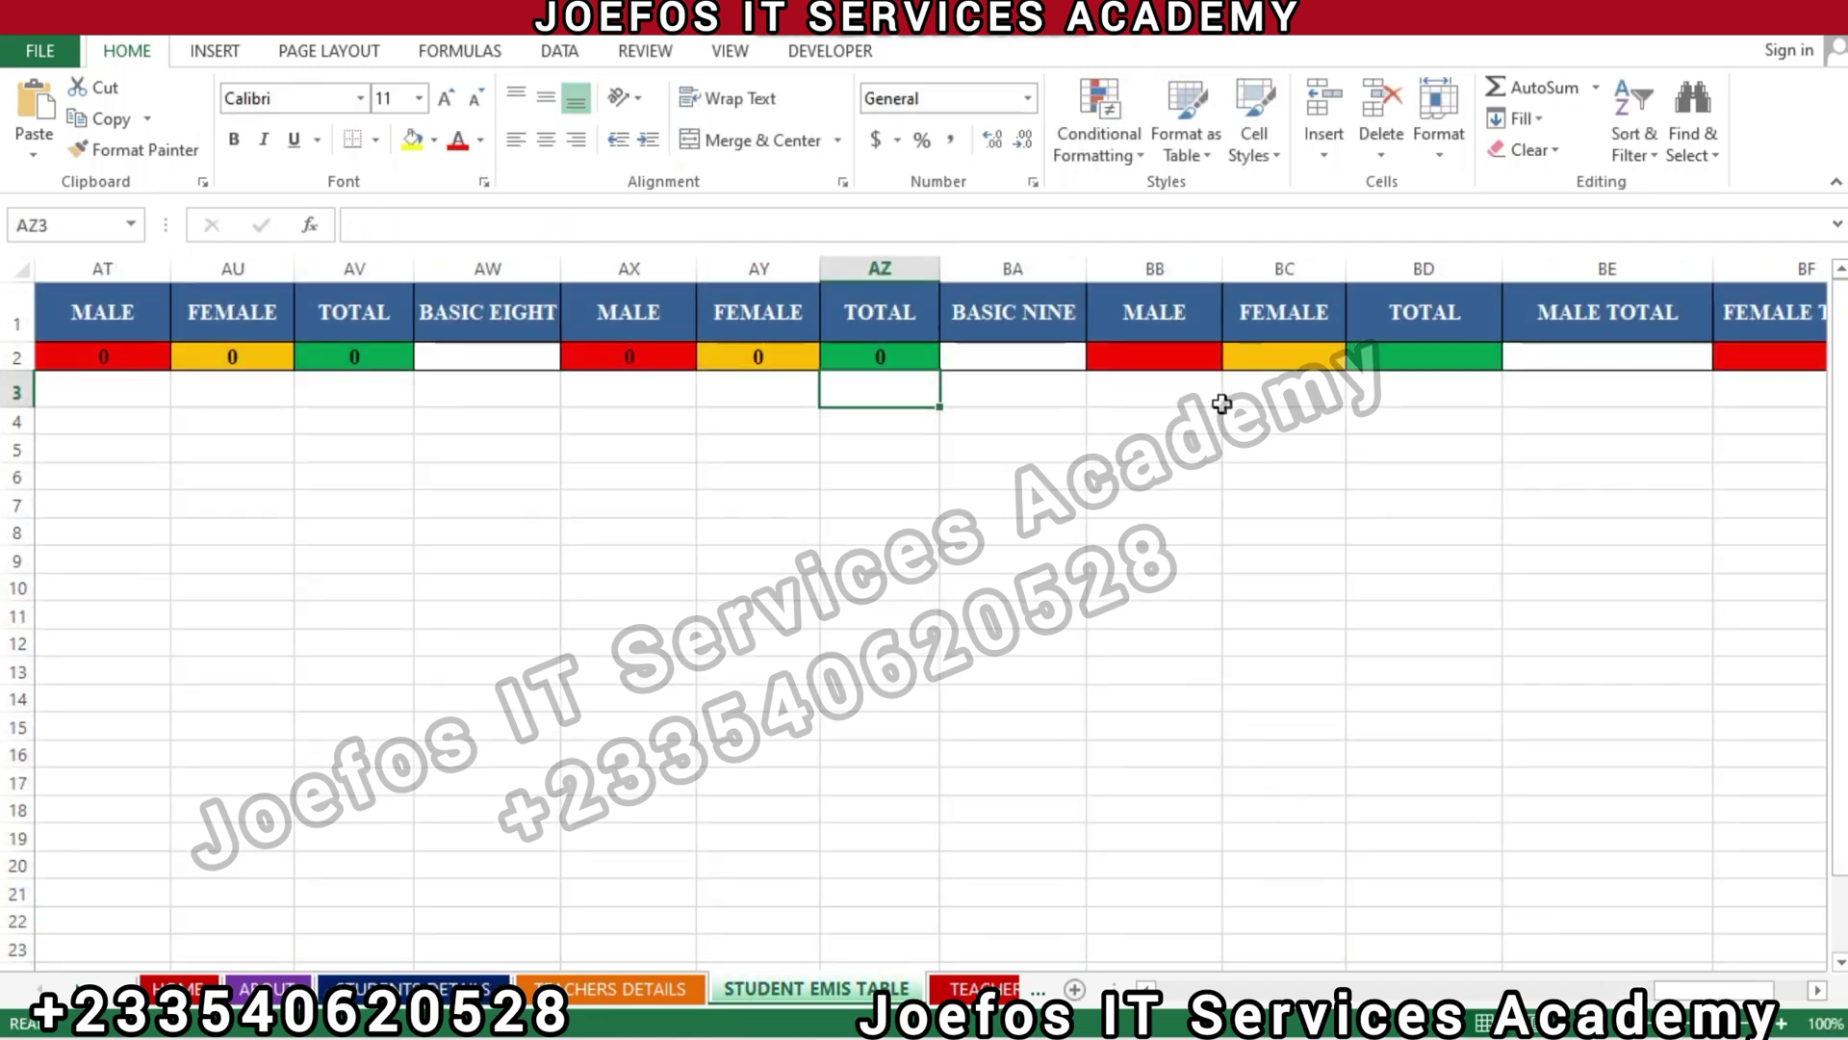
Link Basic Nine MALE cell BB2 to ='STUDENTS DETAILS'!BC505
click(1156, 351)
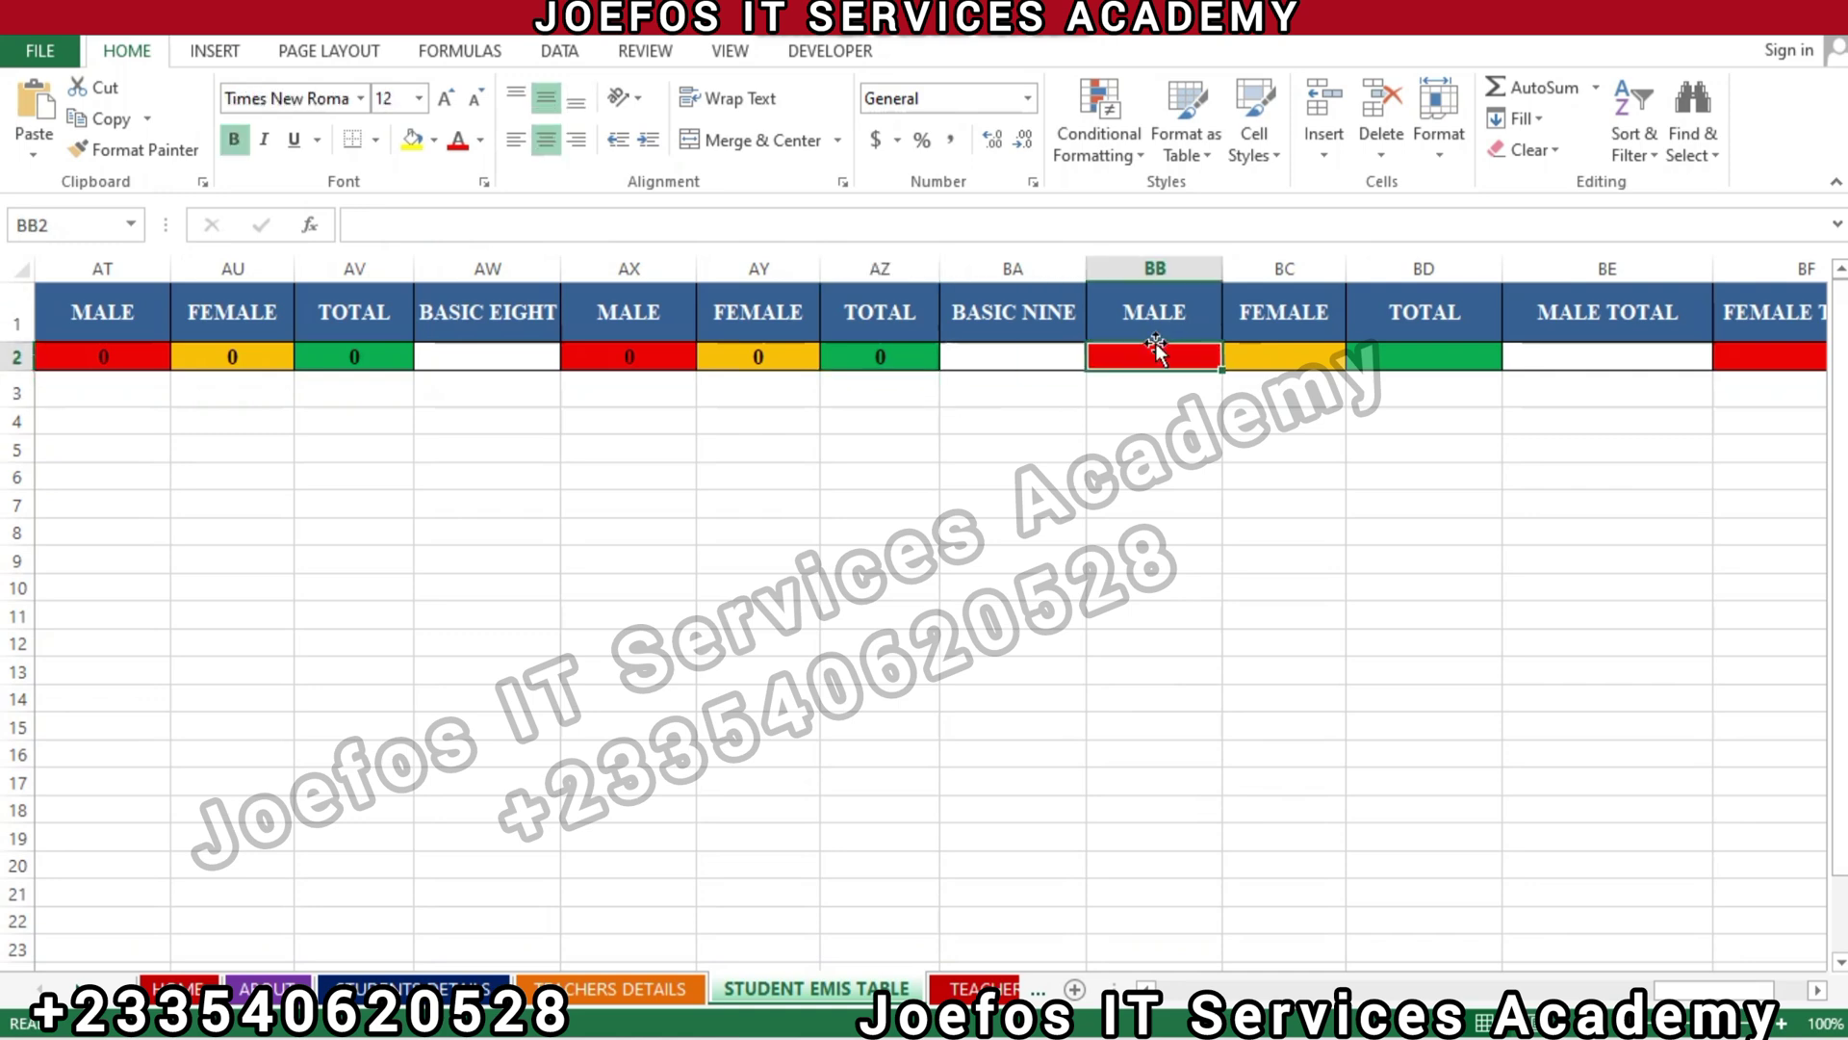
text(='STUDENTS DETAILS'!)
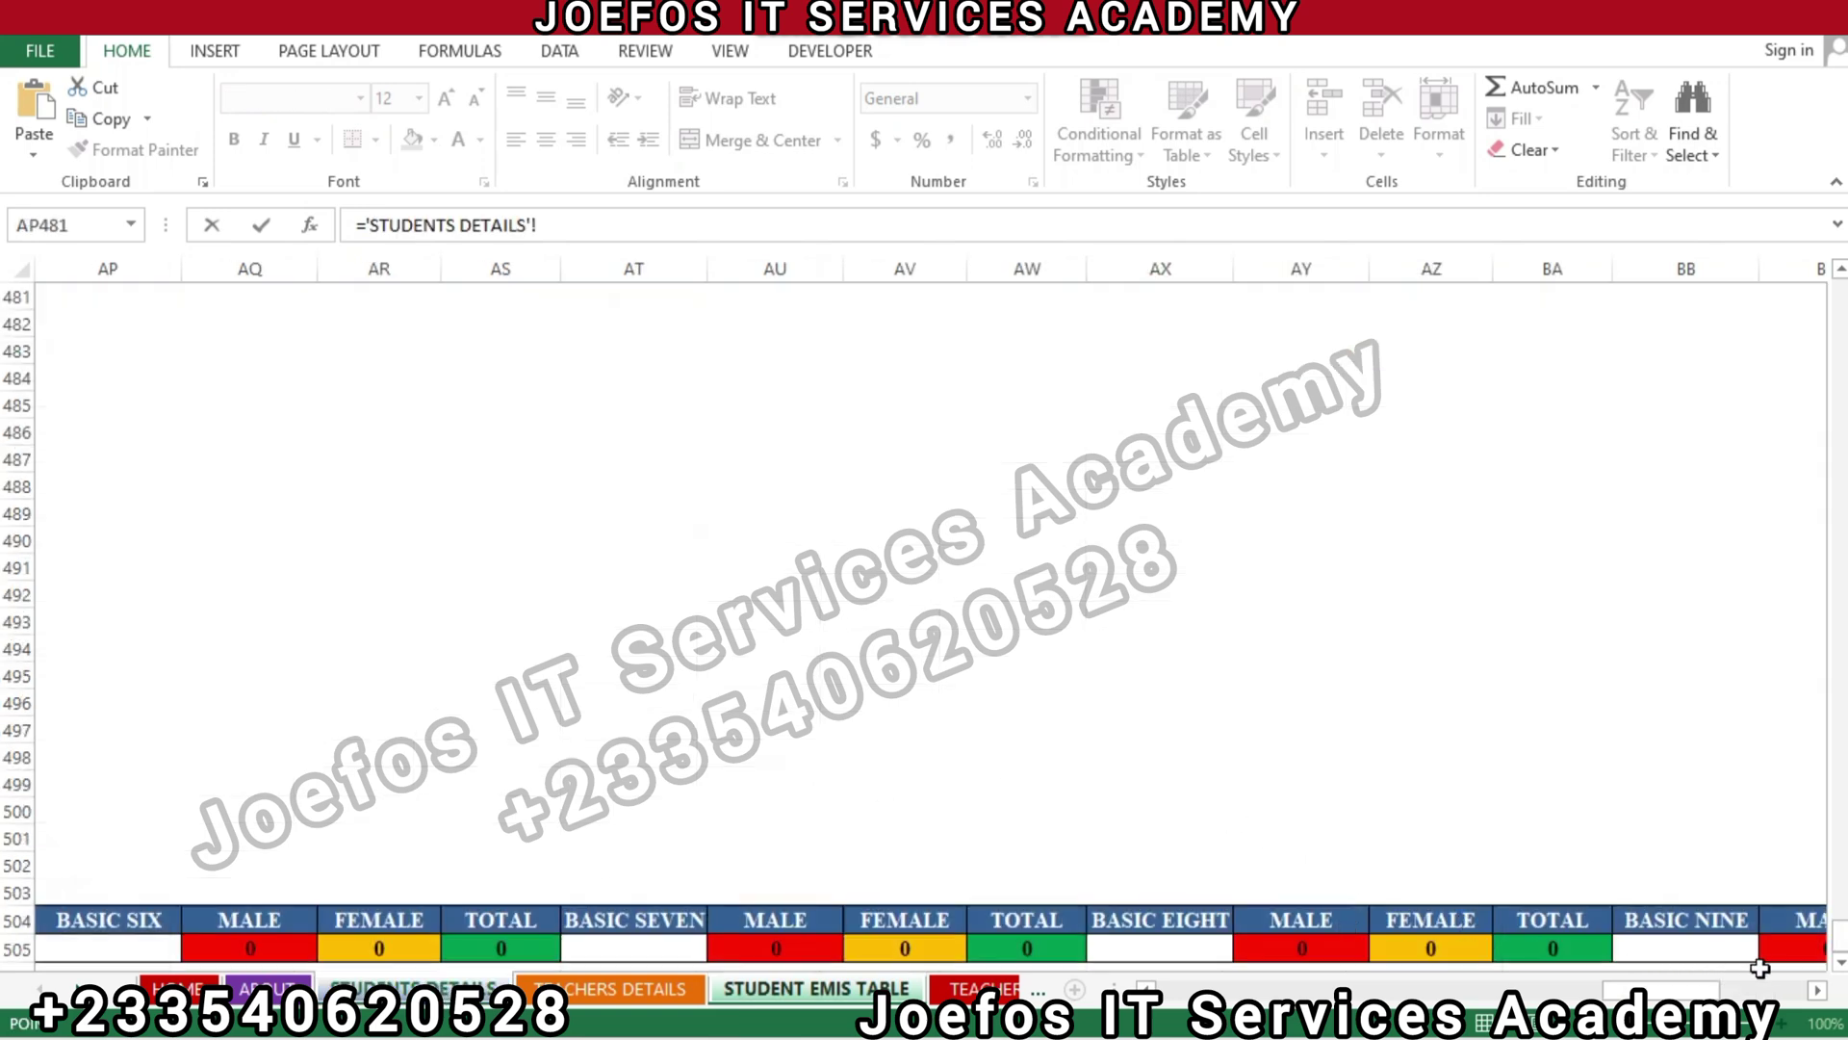
click(1817, 990)
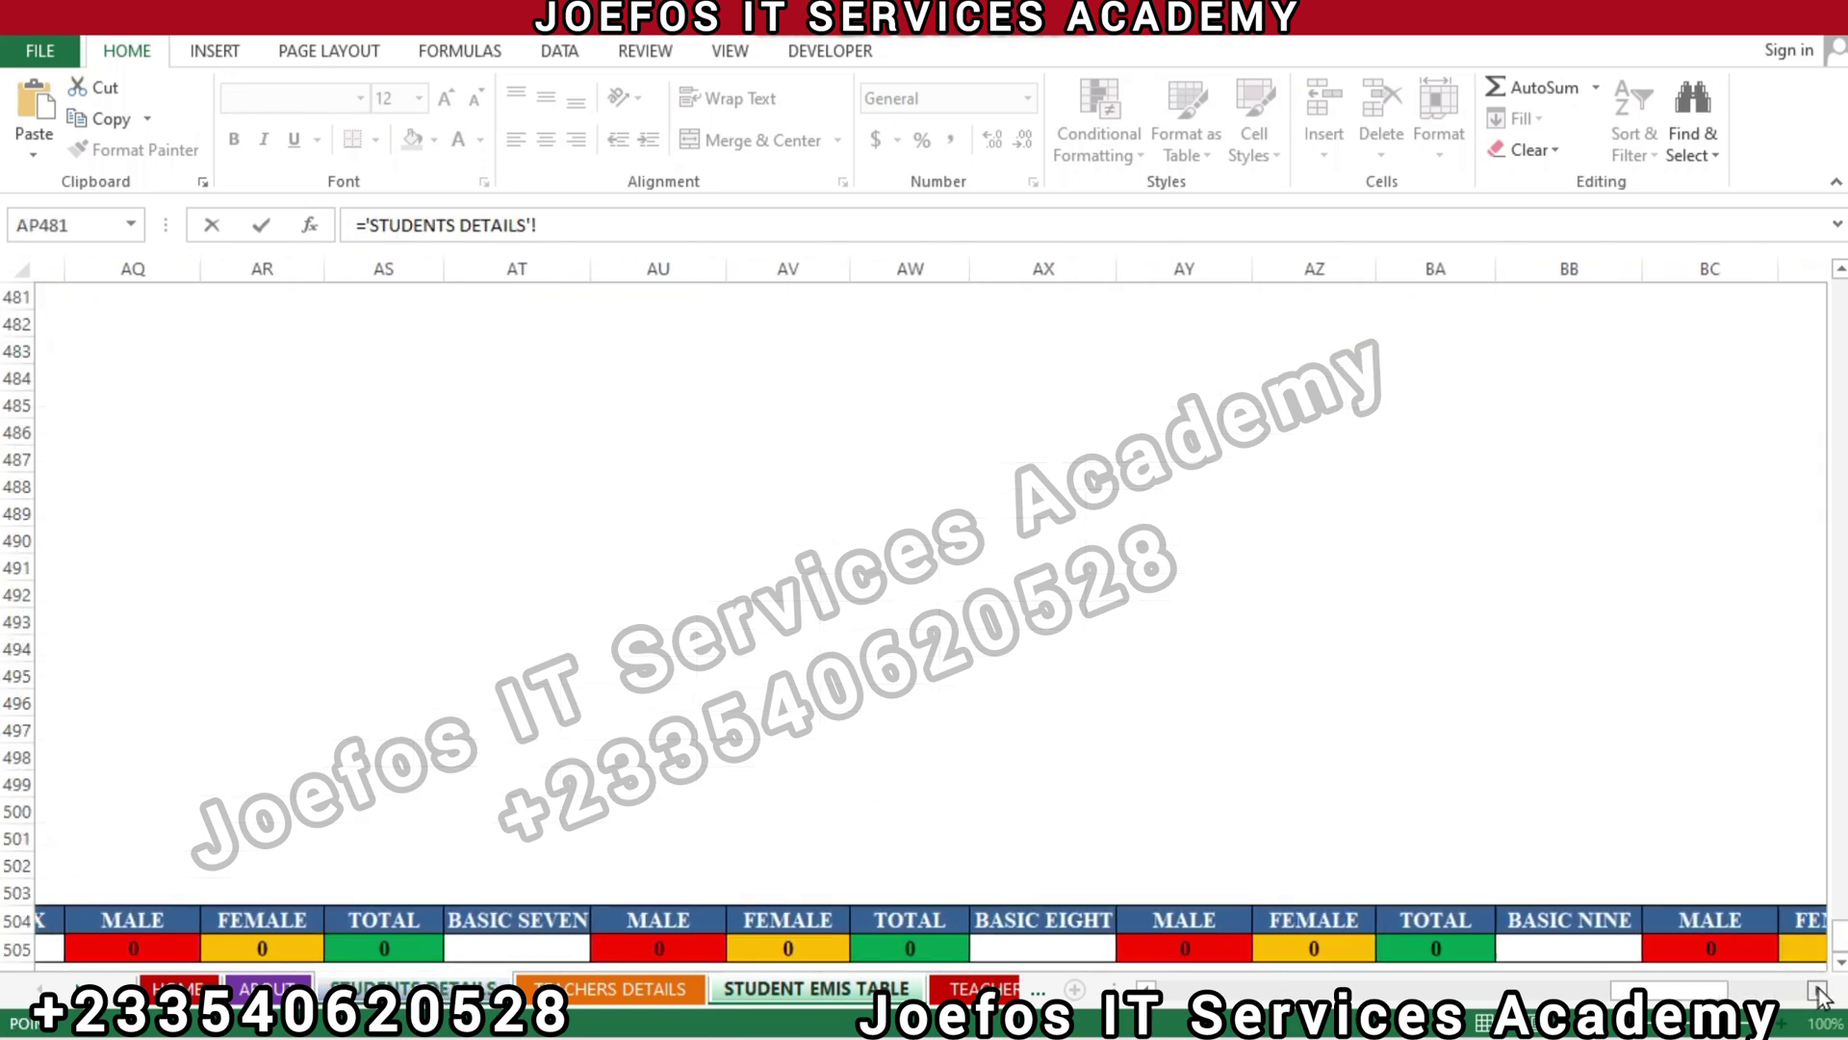
click(1817, 990)
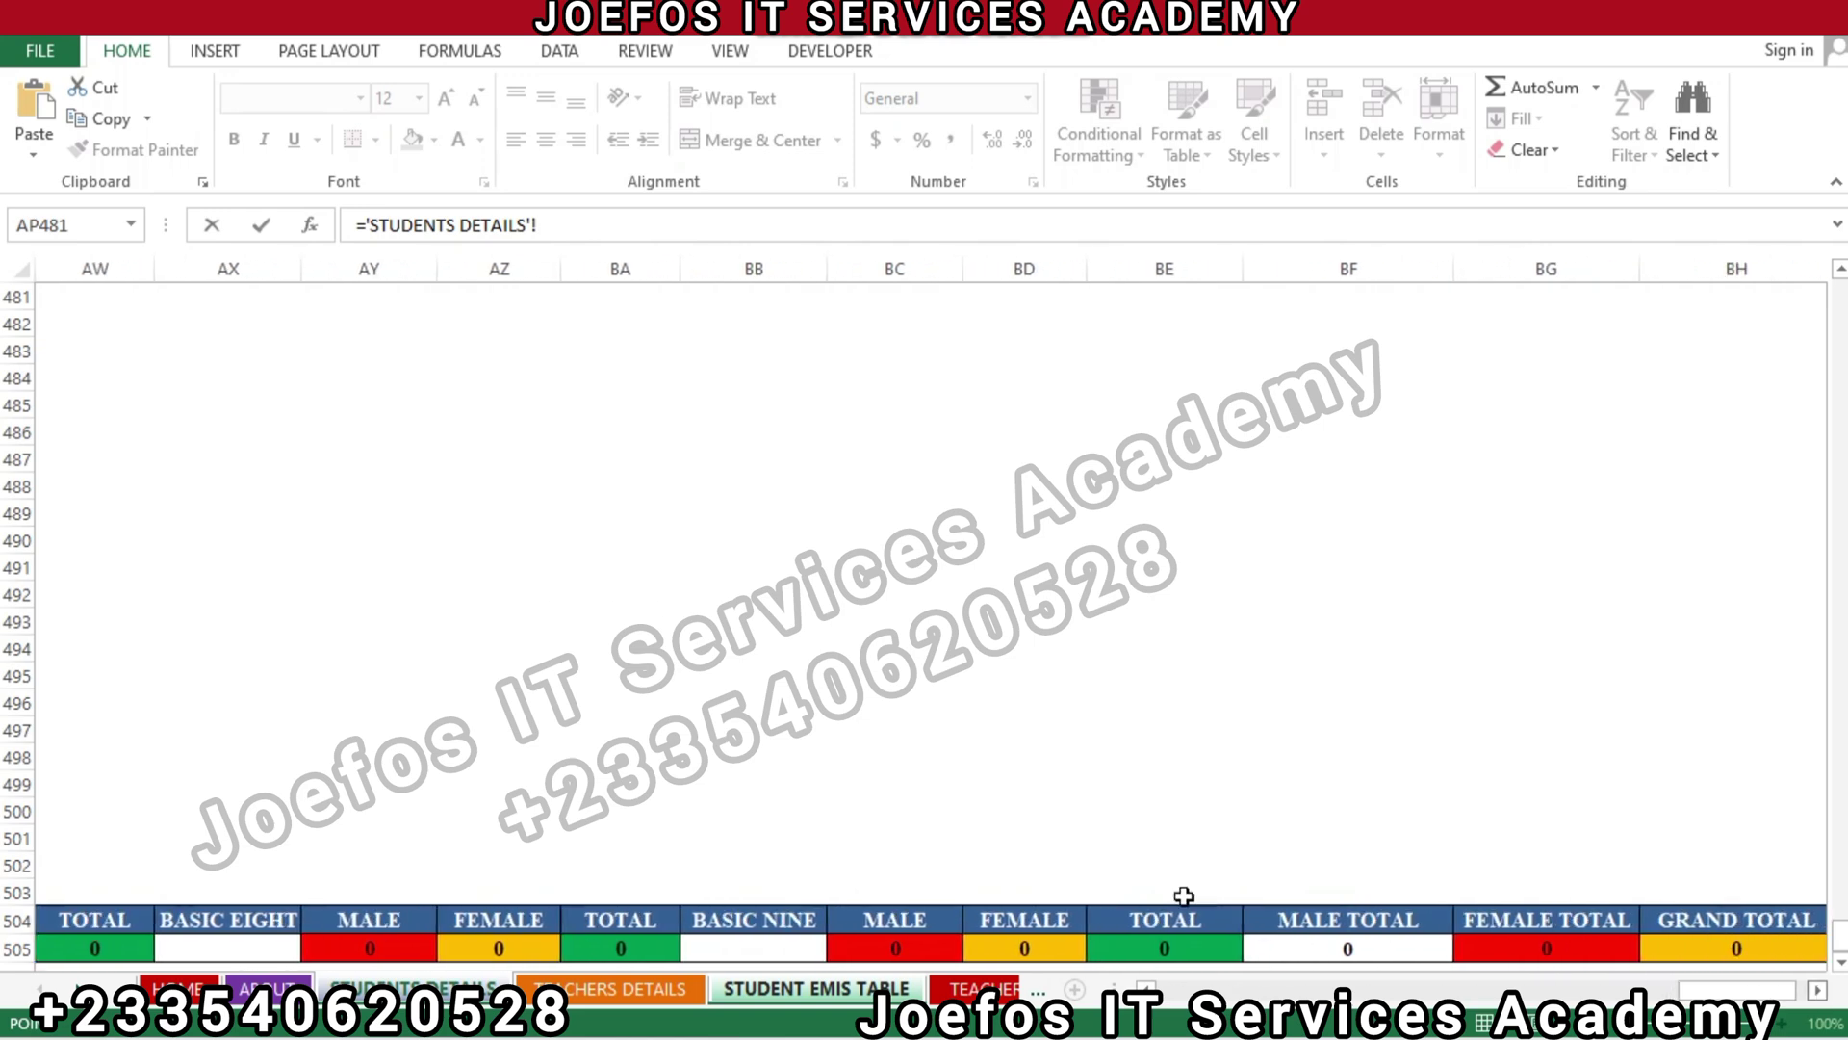
click(864, 958)
key(Return)
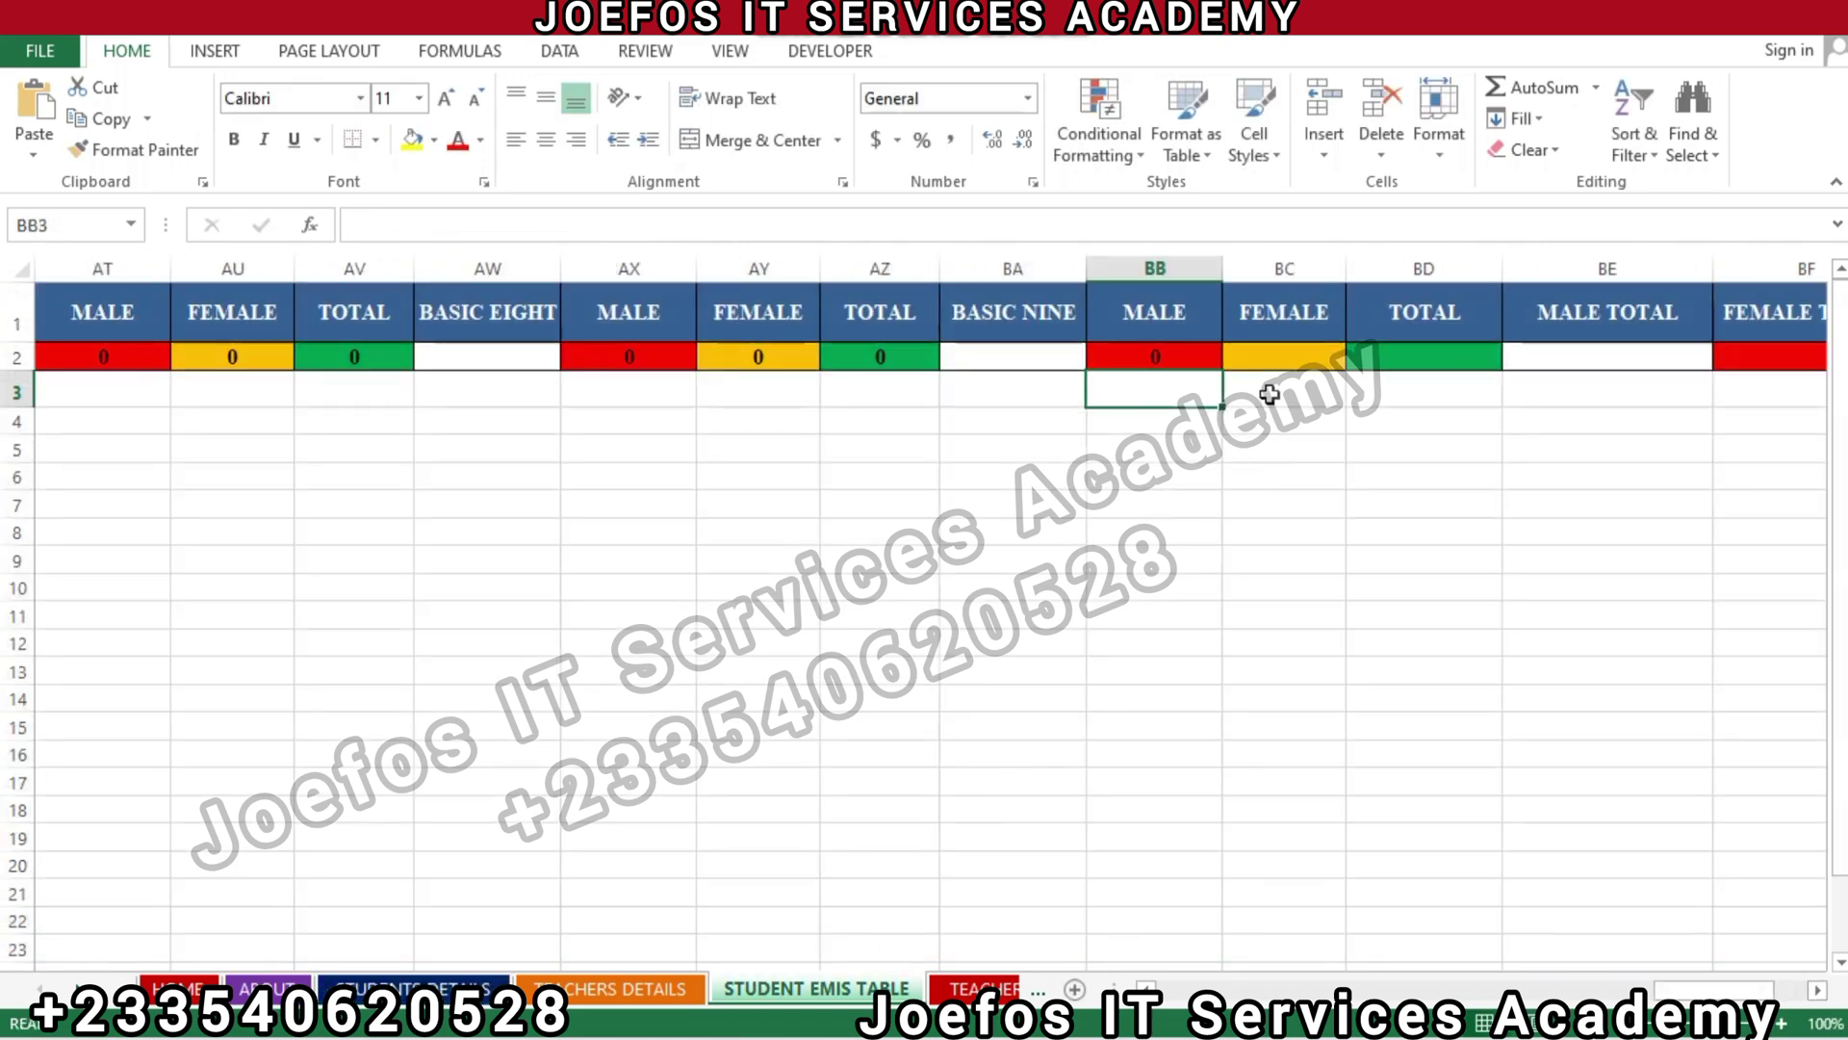
Link Basic Nine FEMALE cell BC2 to ='STUDENTS DETAILS'!BD505
click(1291, 355)
text(=)
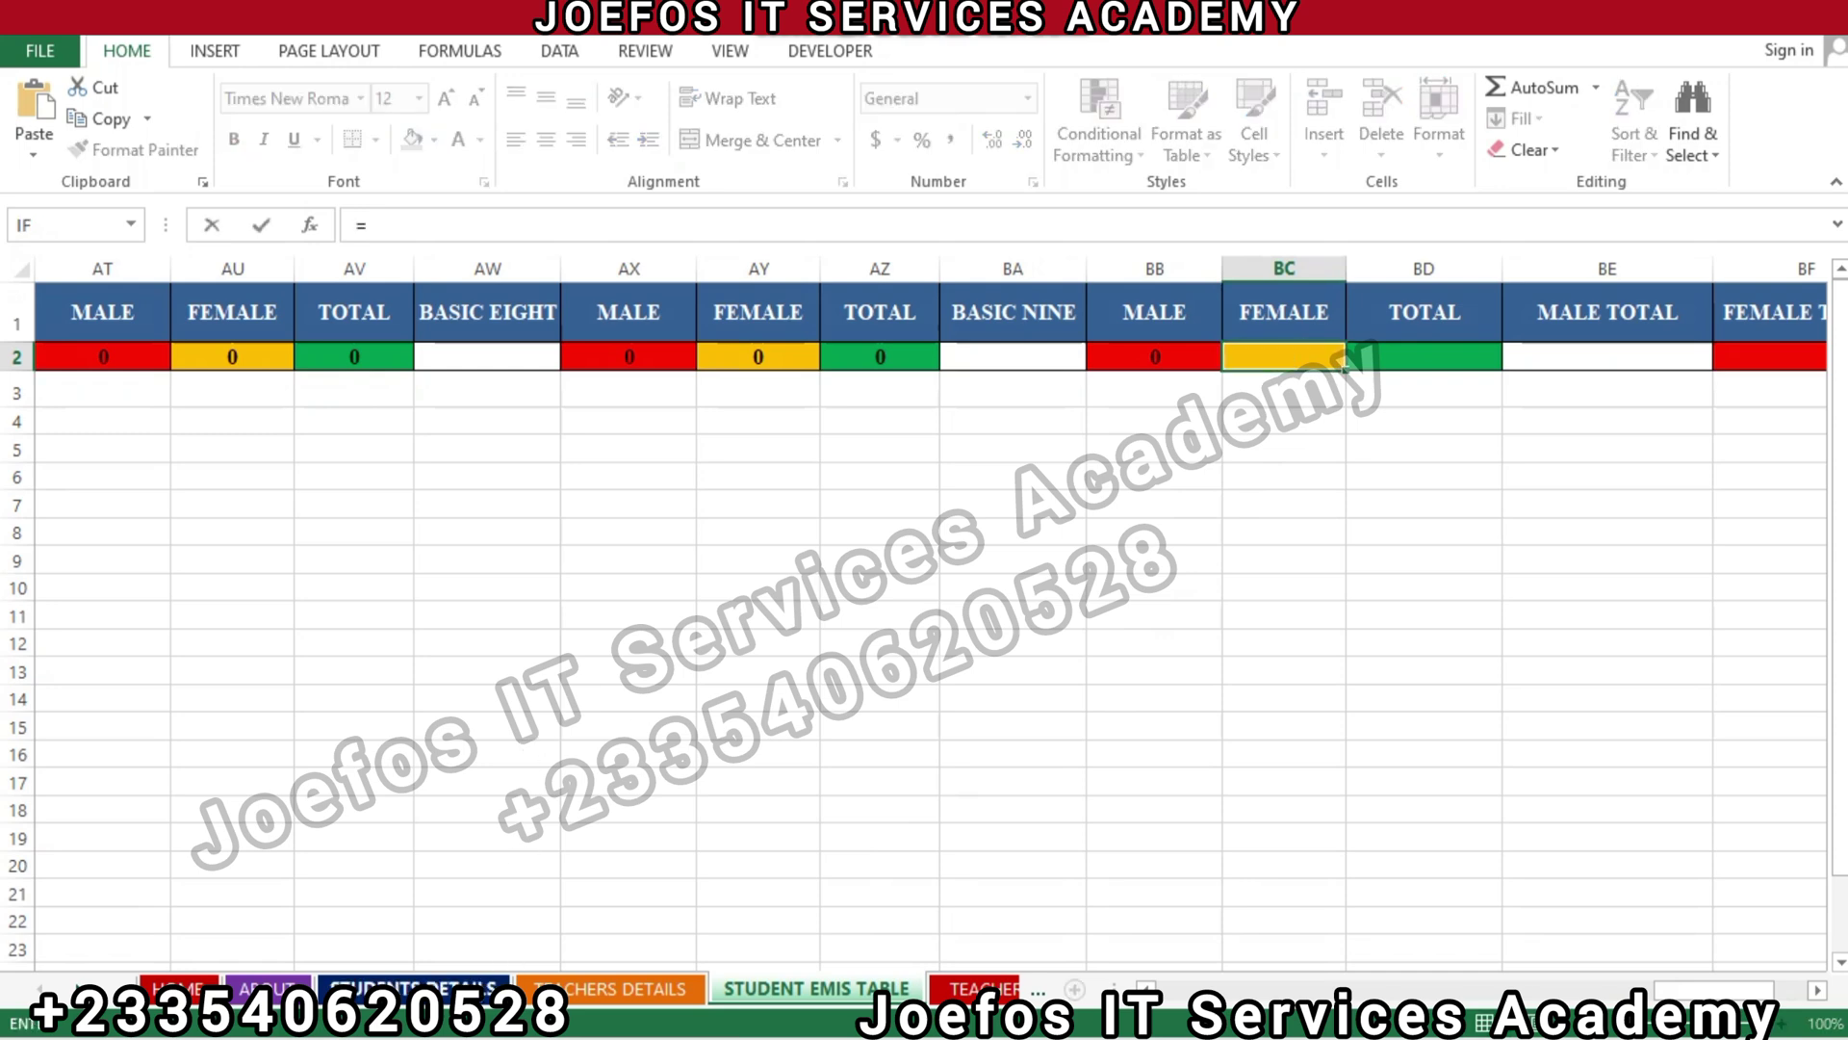
click(405, 988)
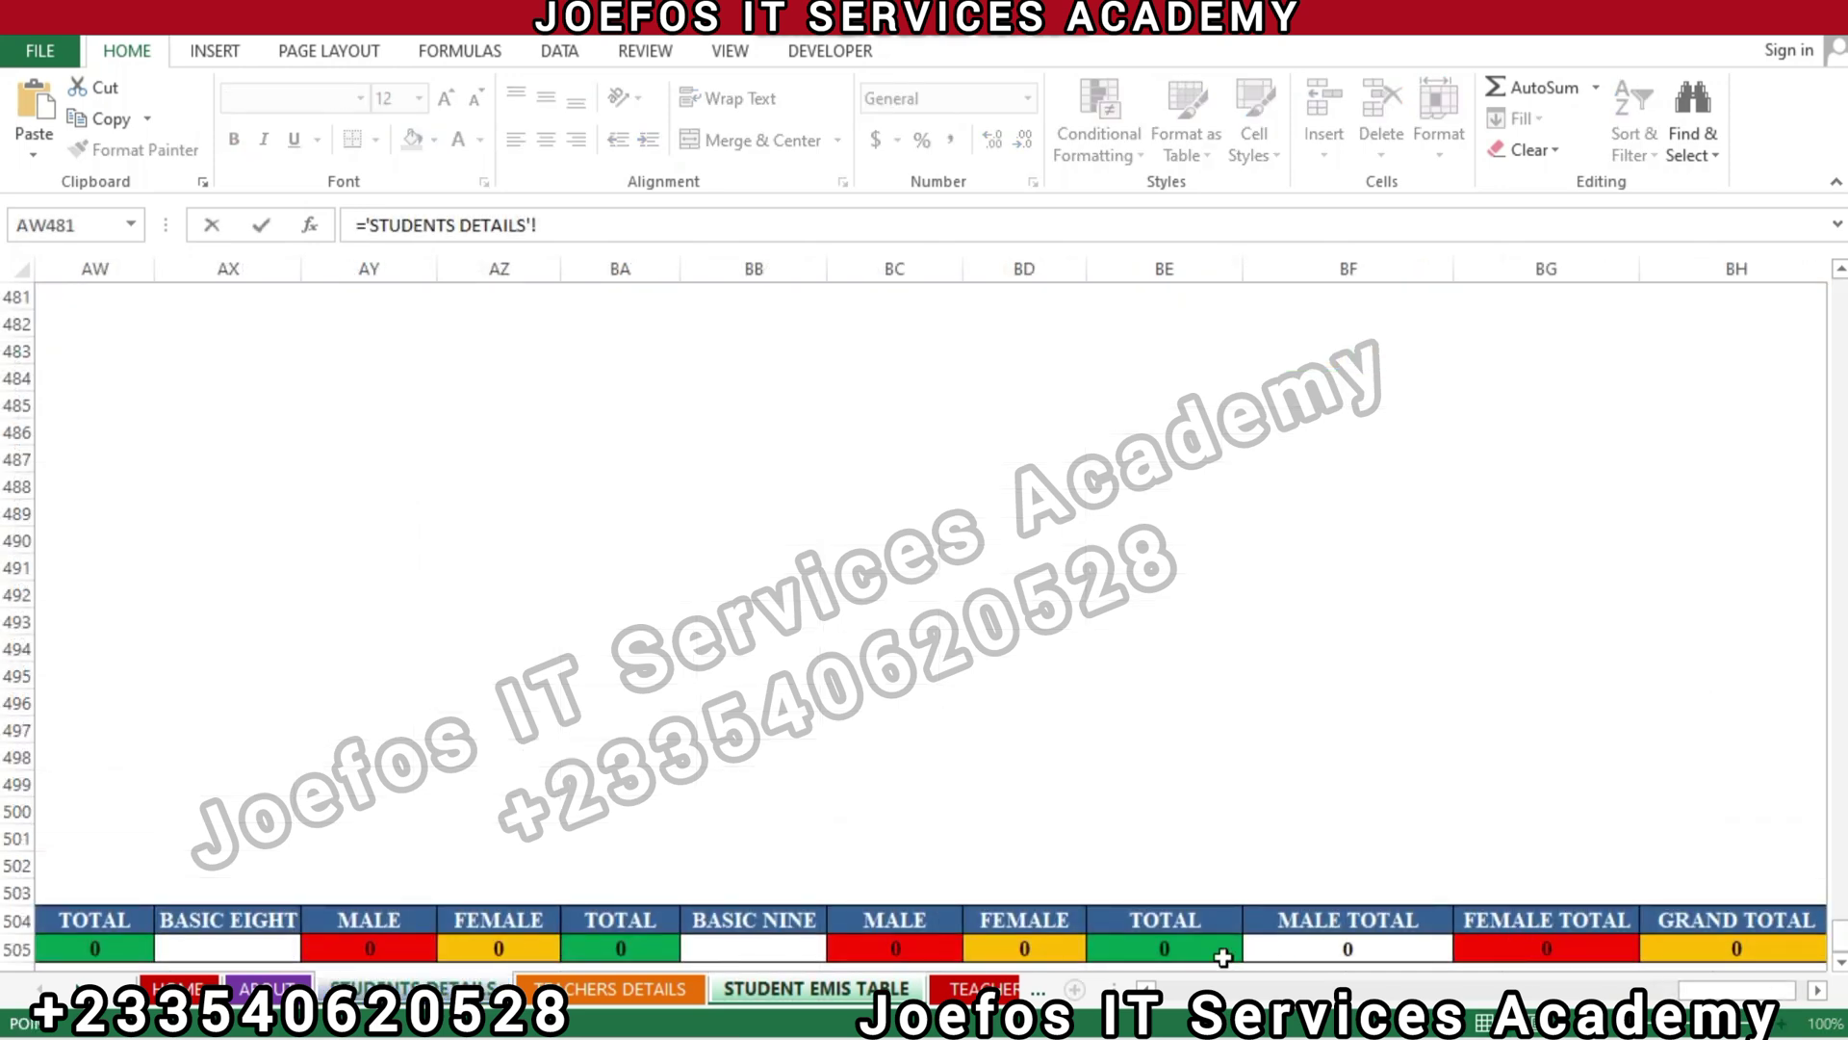
click(1009, 953)
key(Return)
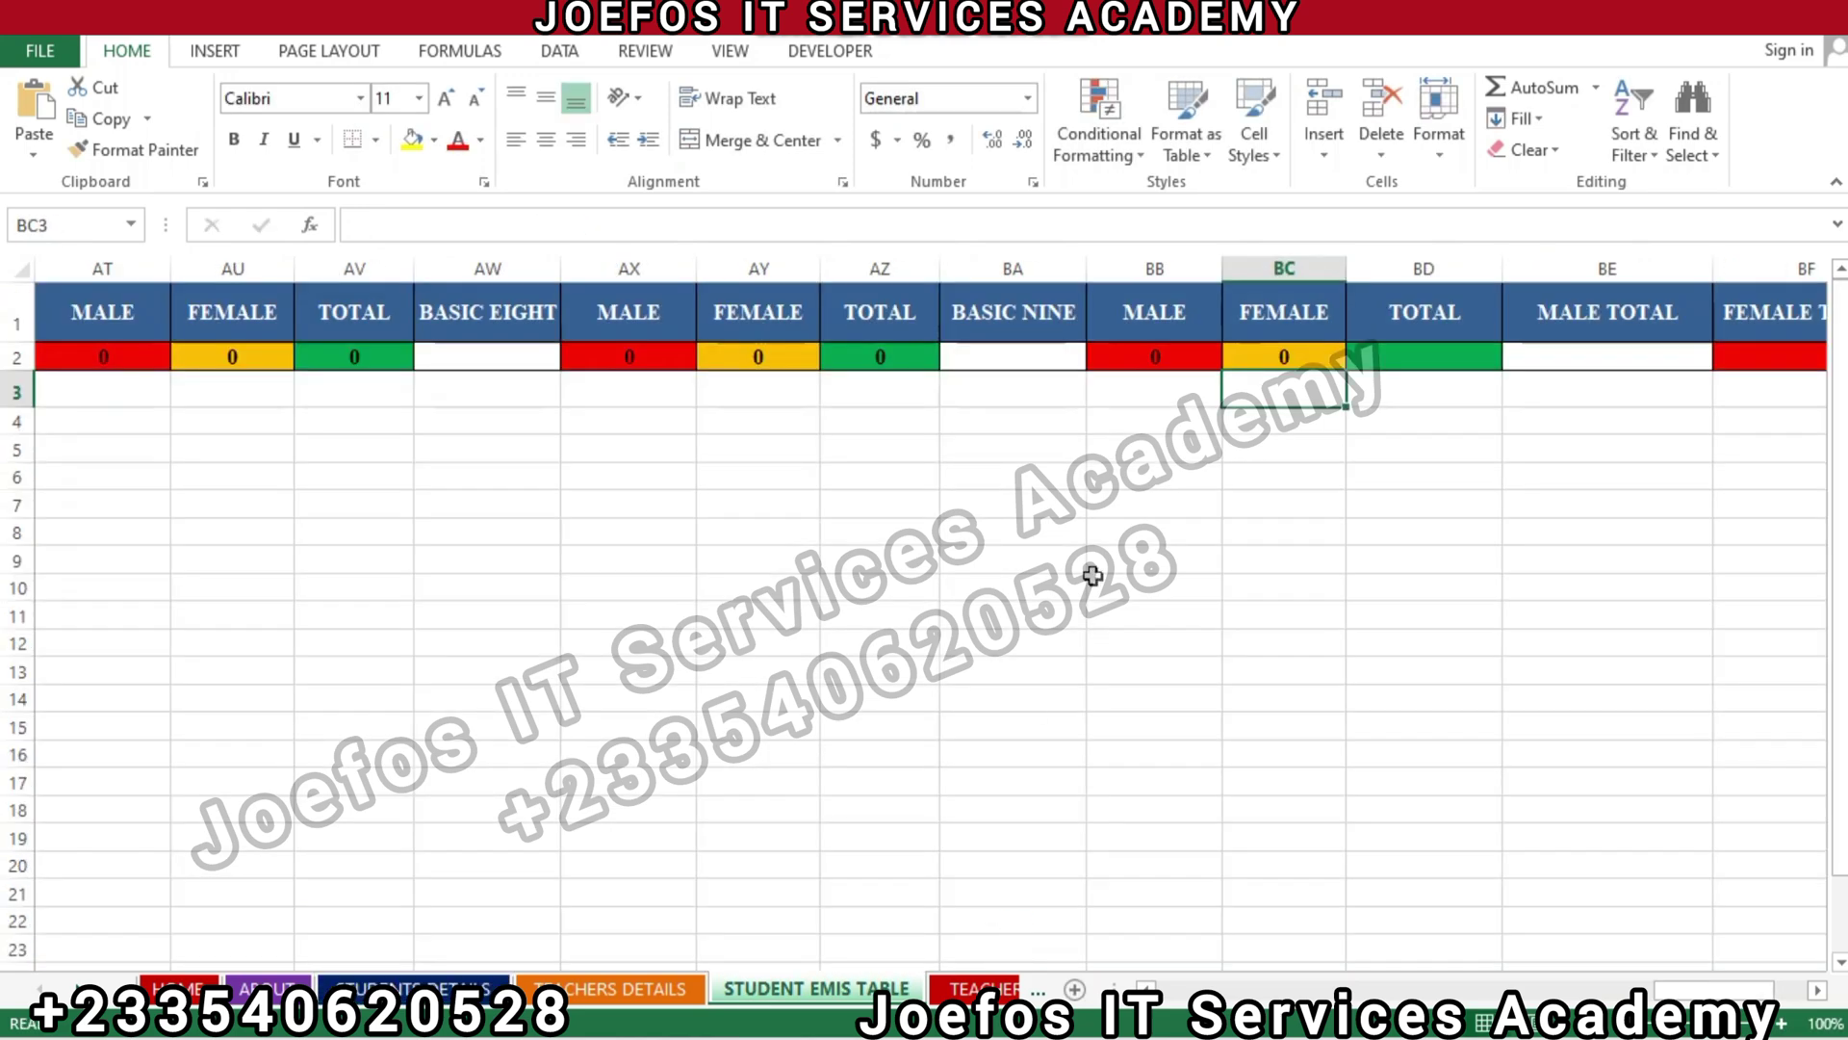
Link Basic Nine TOTAL cell BD2 to ='STUDENTS DETAILS'!BE505
click(1425, 354)
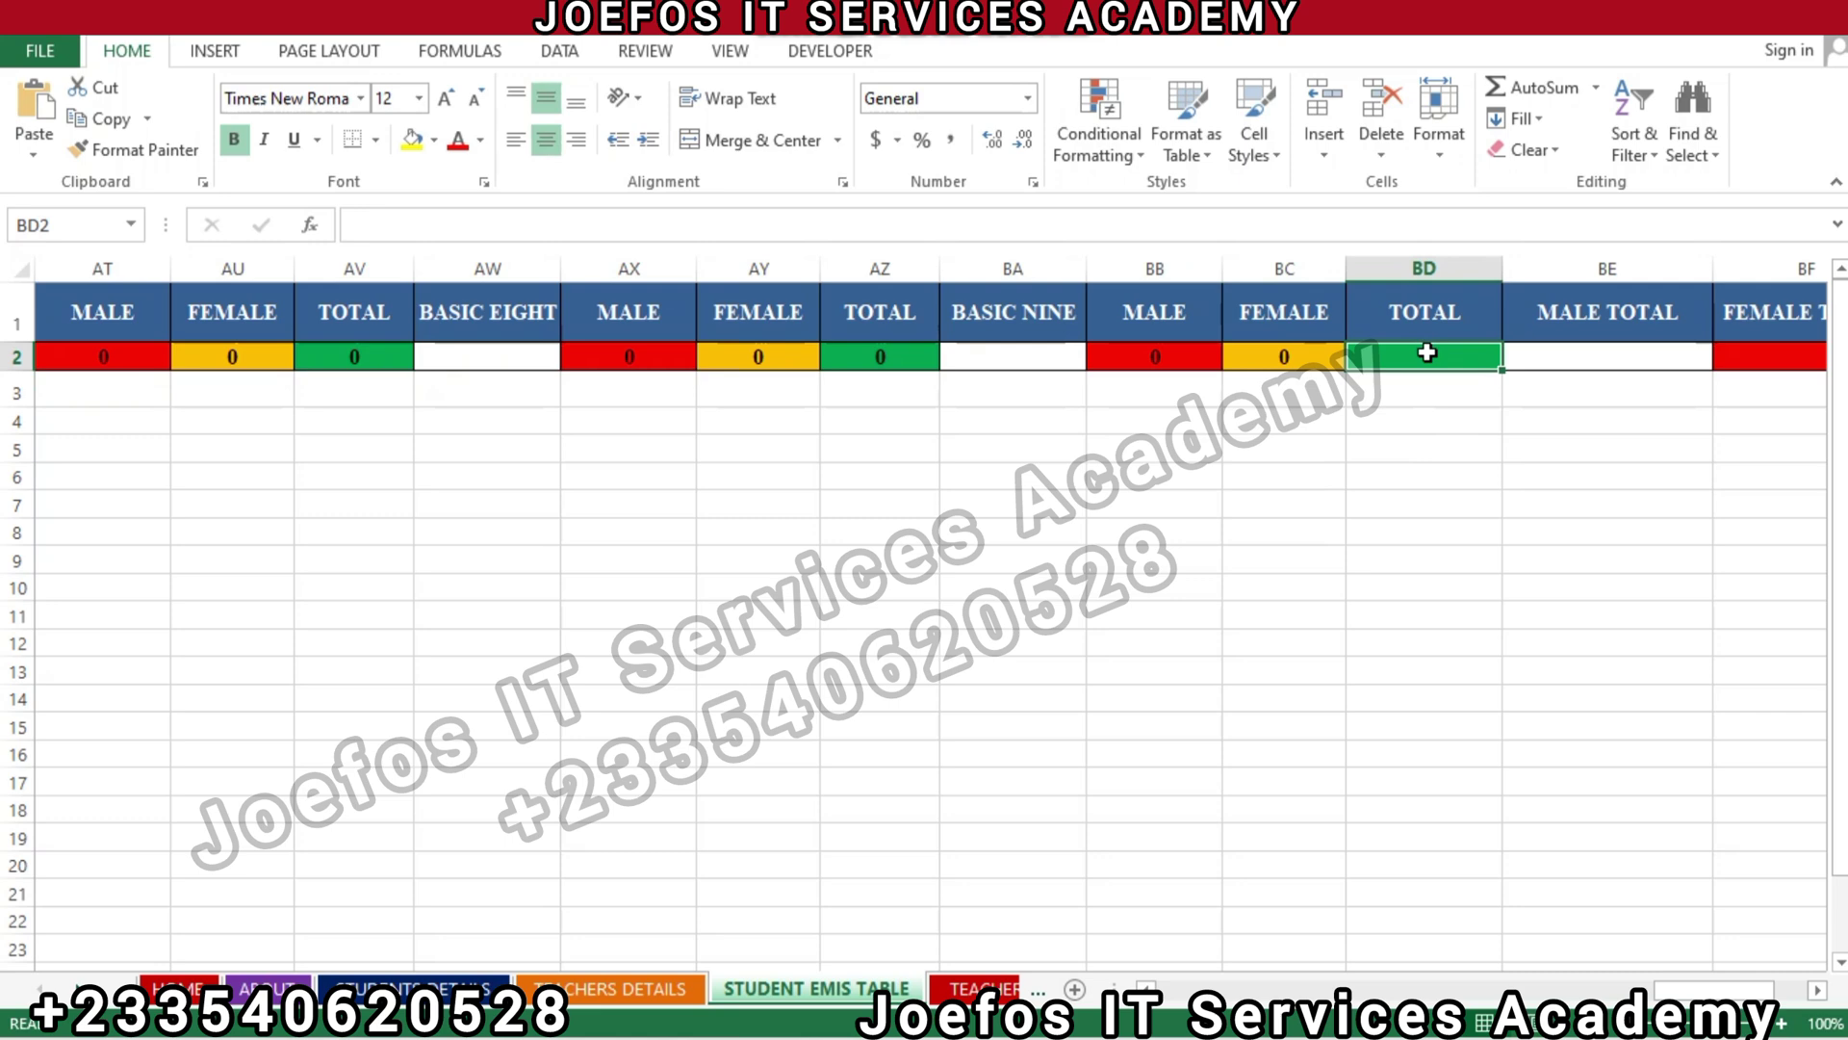
text(=)
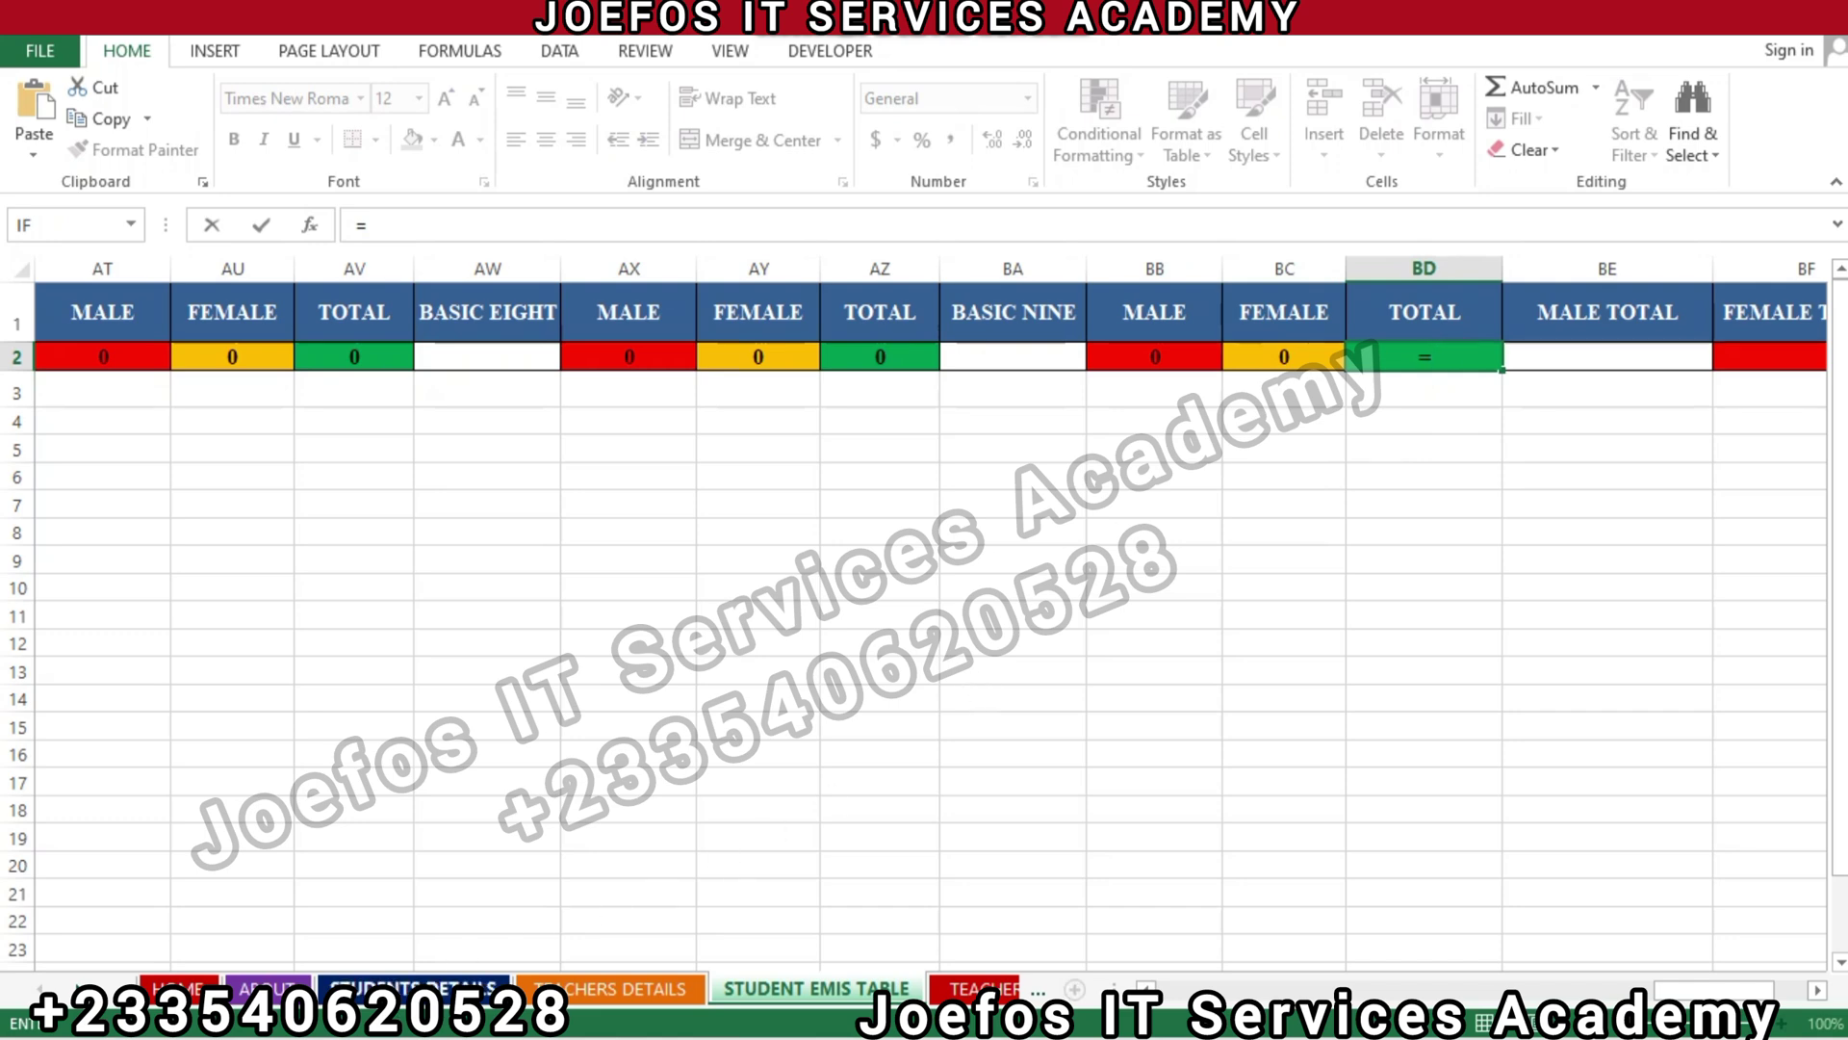
click(414, 989)
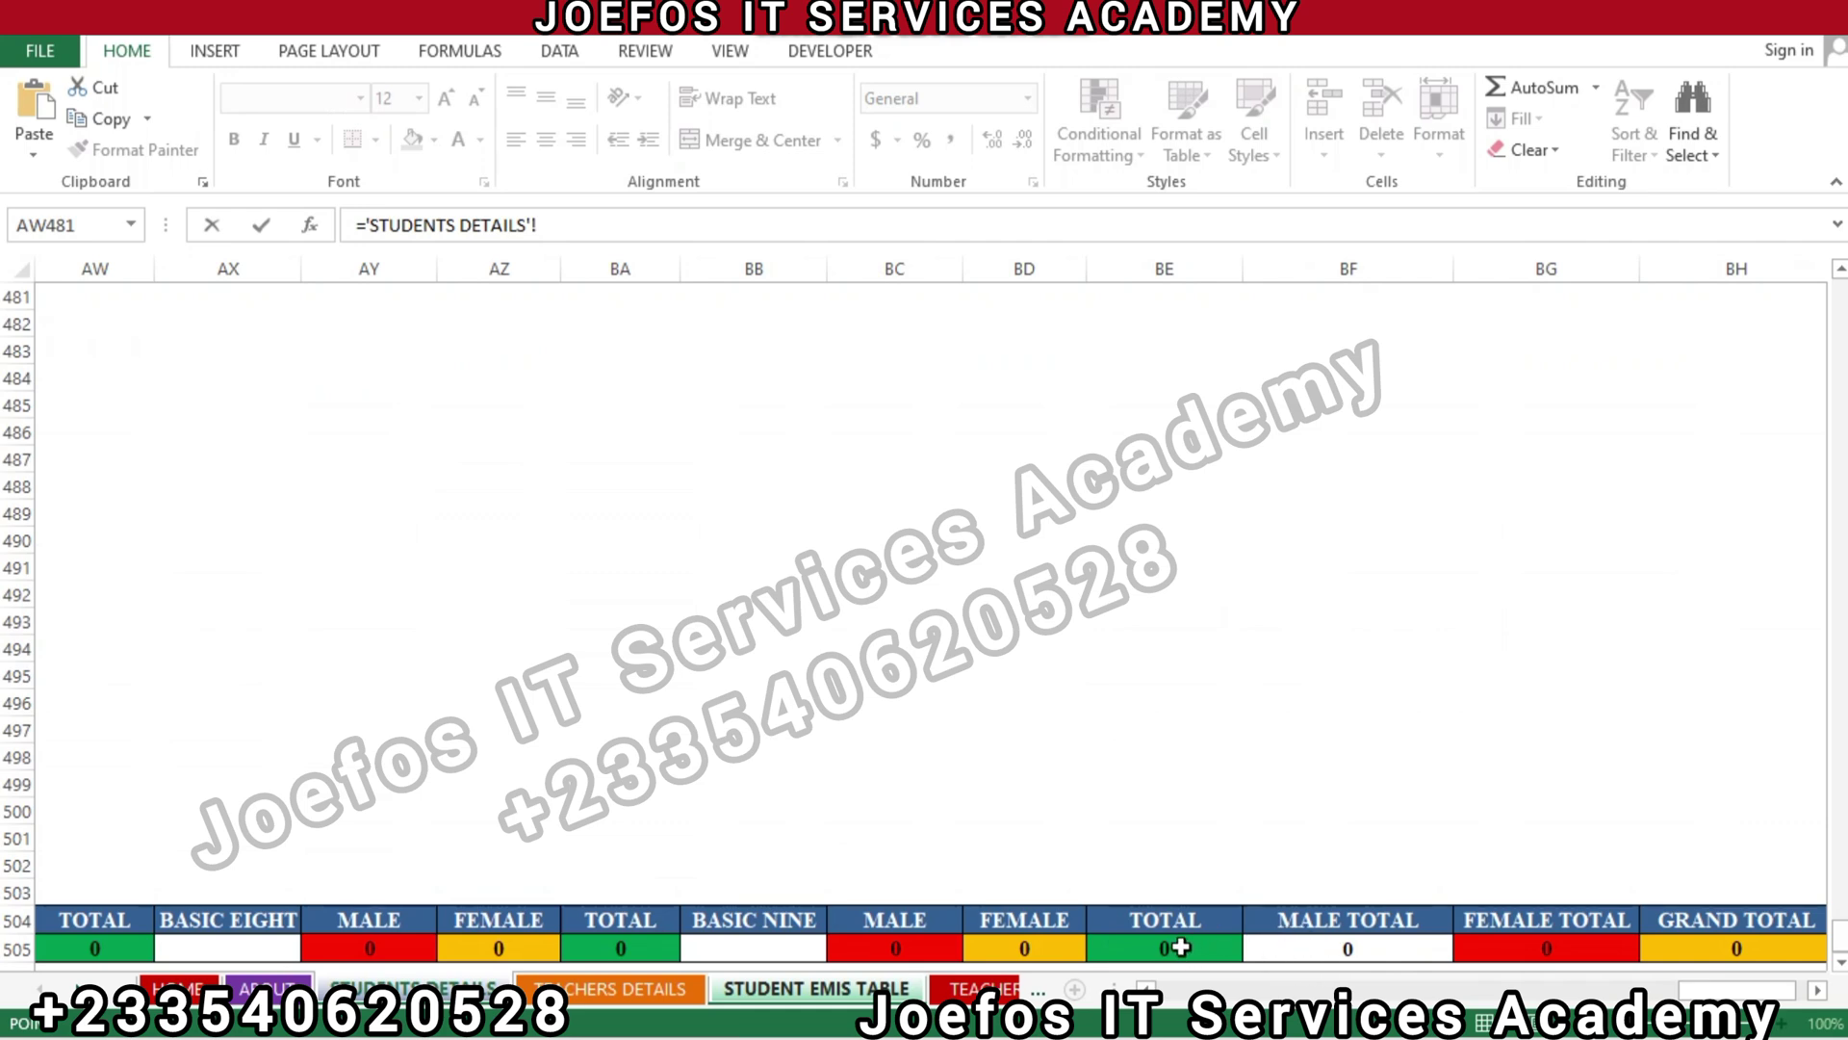
click(1180, 948)
key(Return)
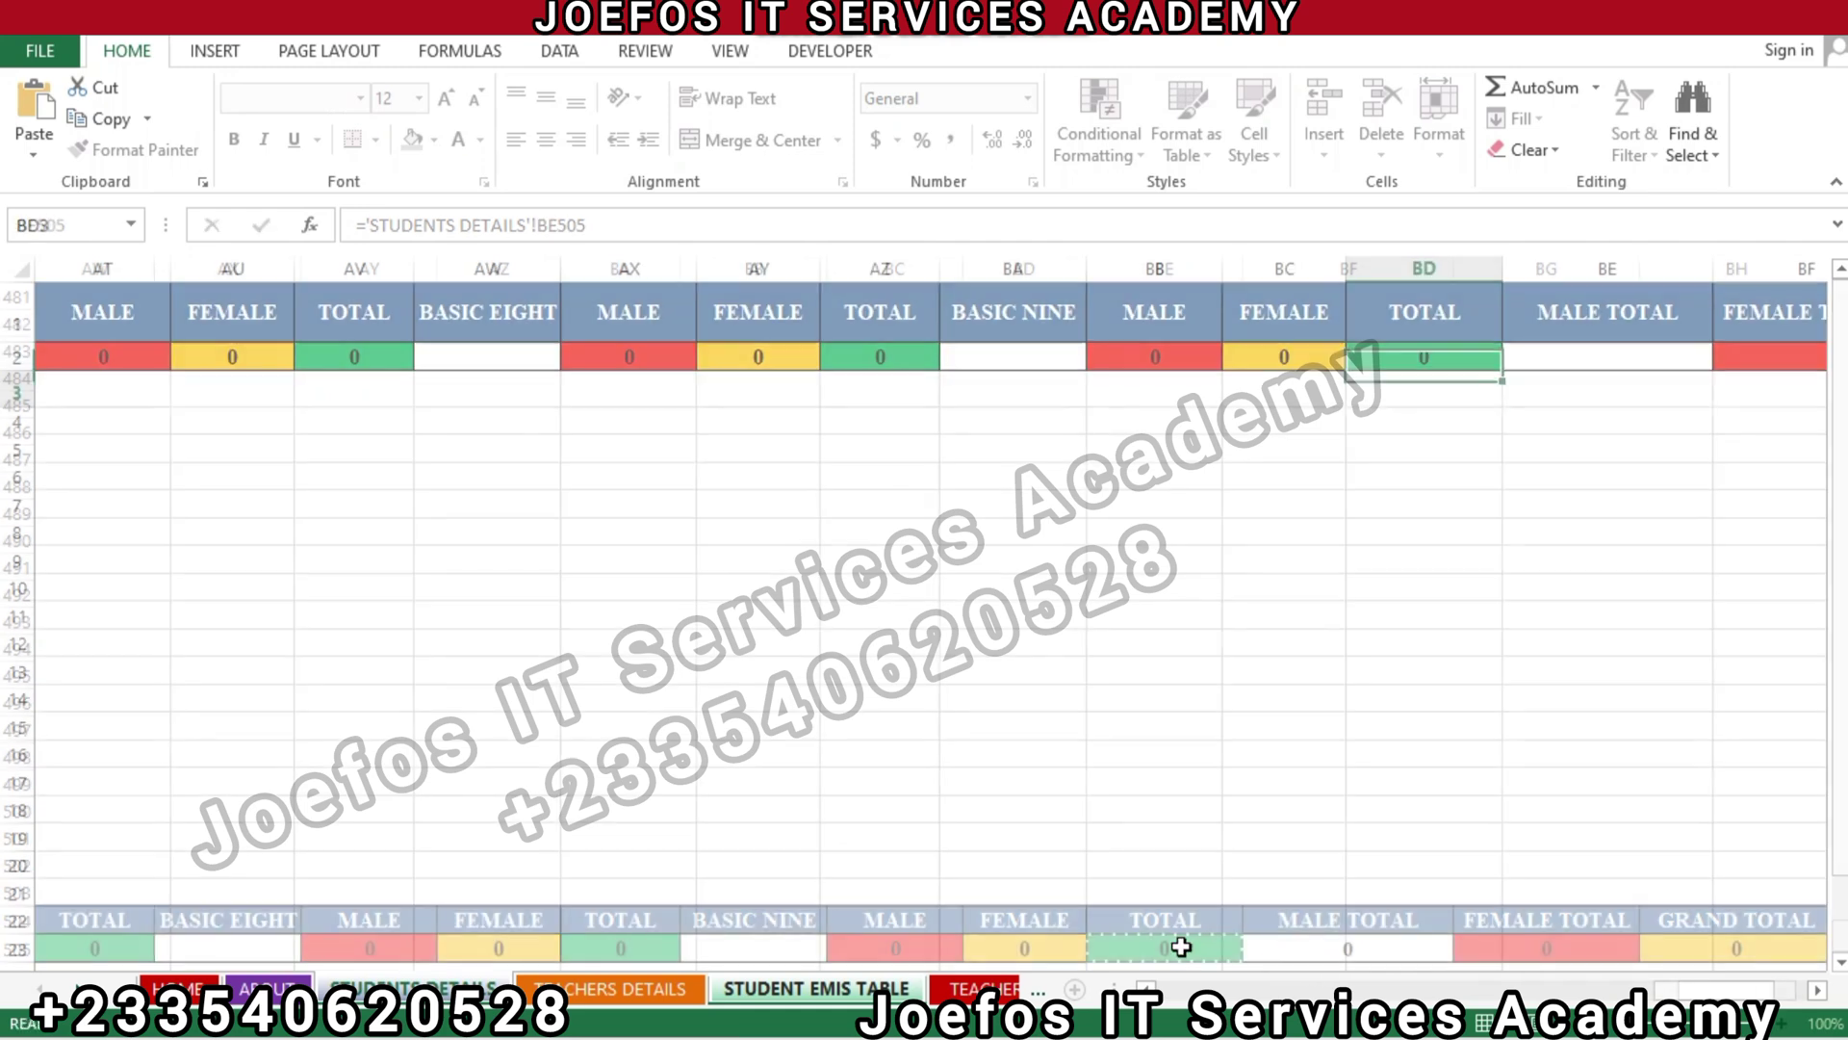
Link MALE TOTAL cell BE2 to ='STUDENTS DETAILS'!BF505
click(1631, 353)
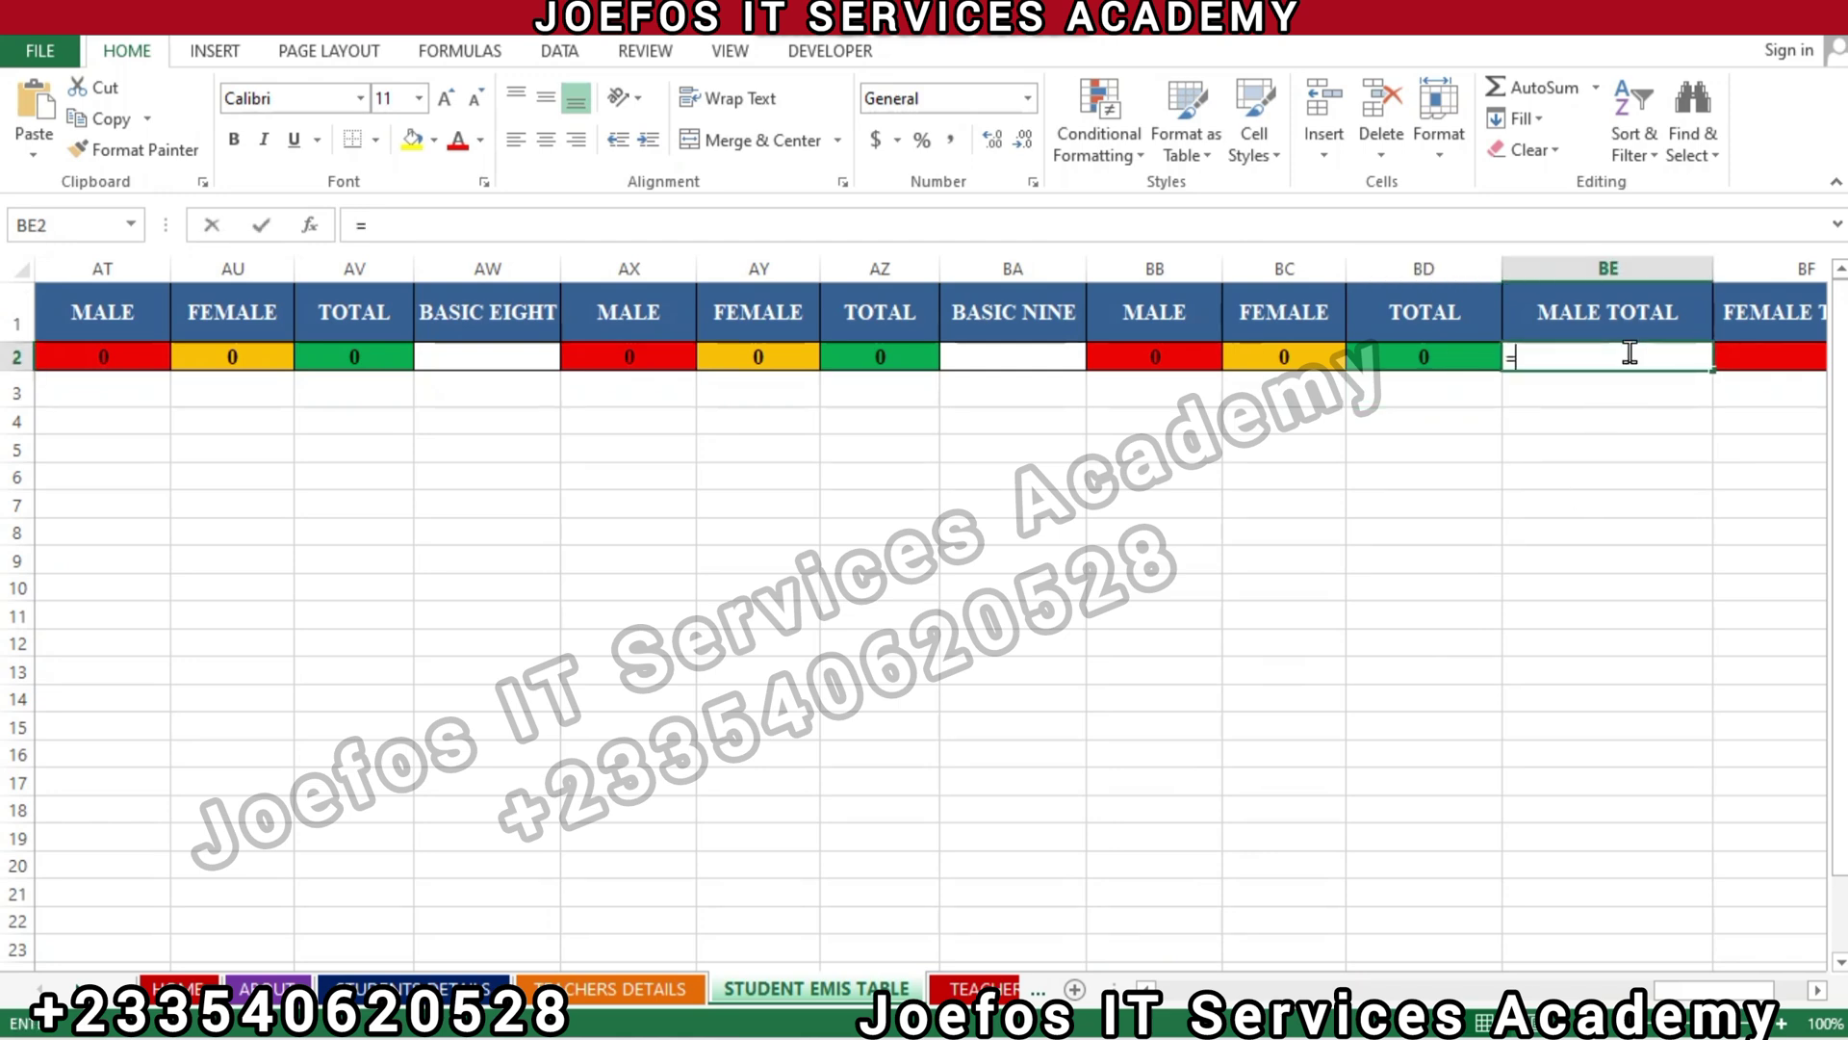
text(=)
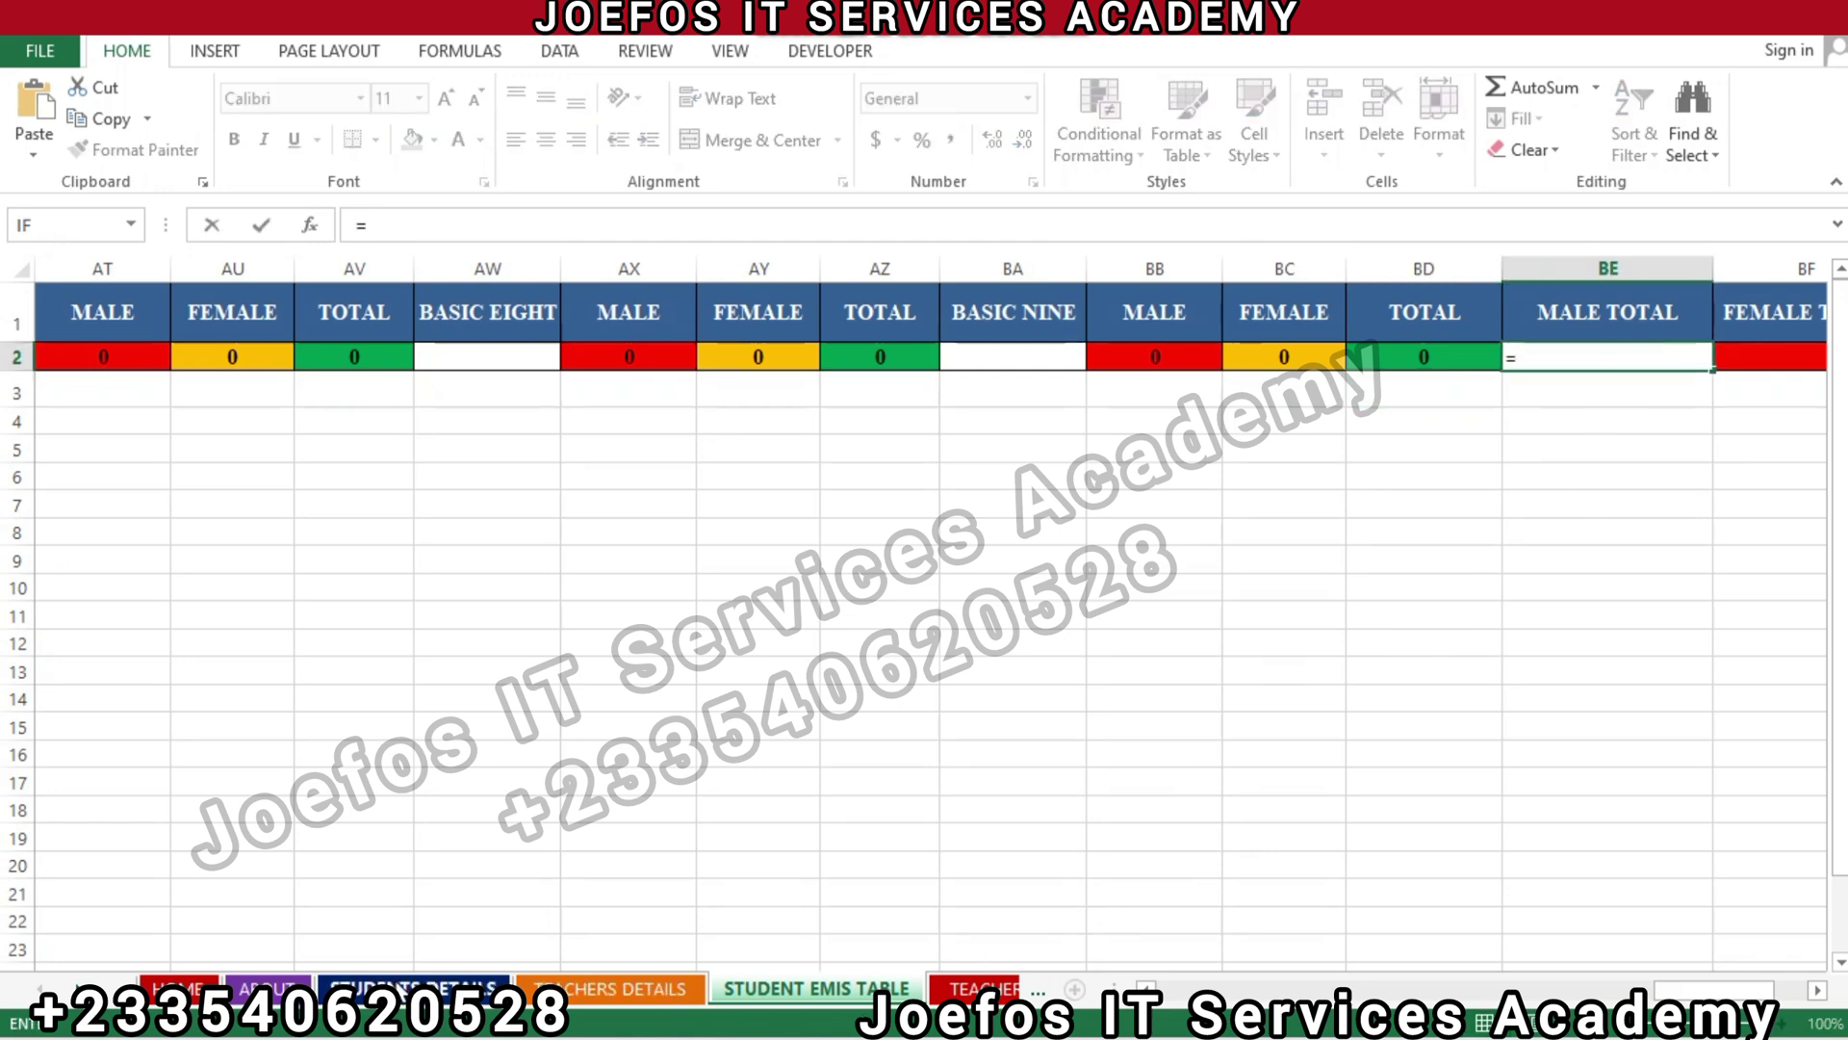
click(404, 989)
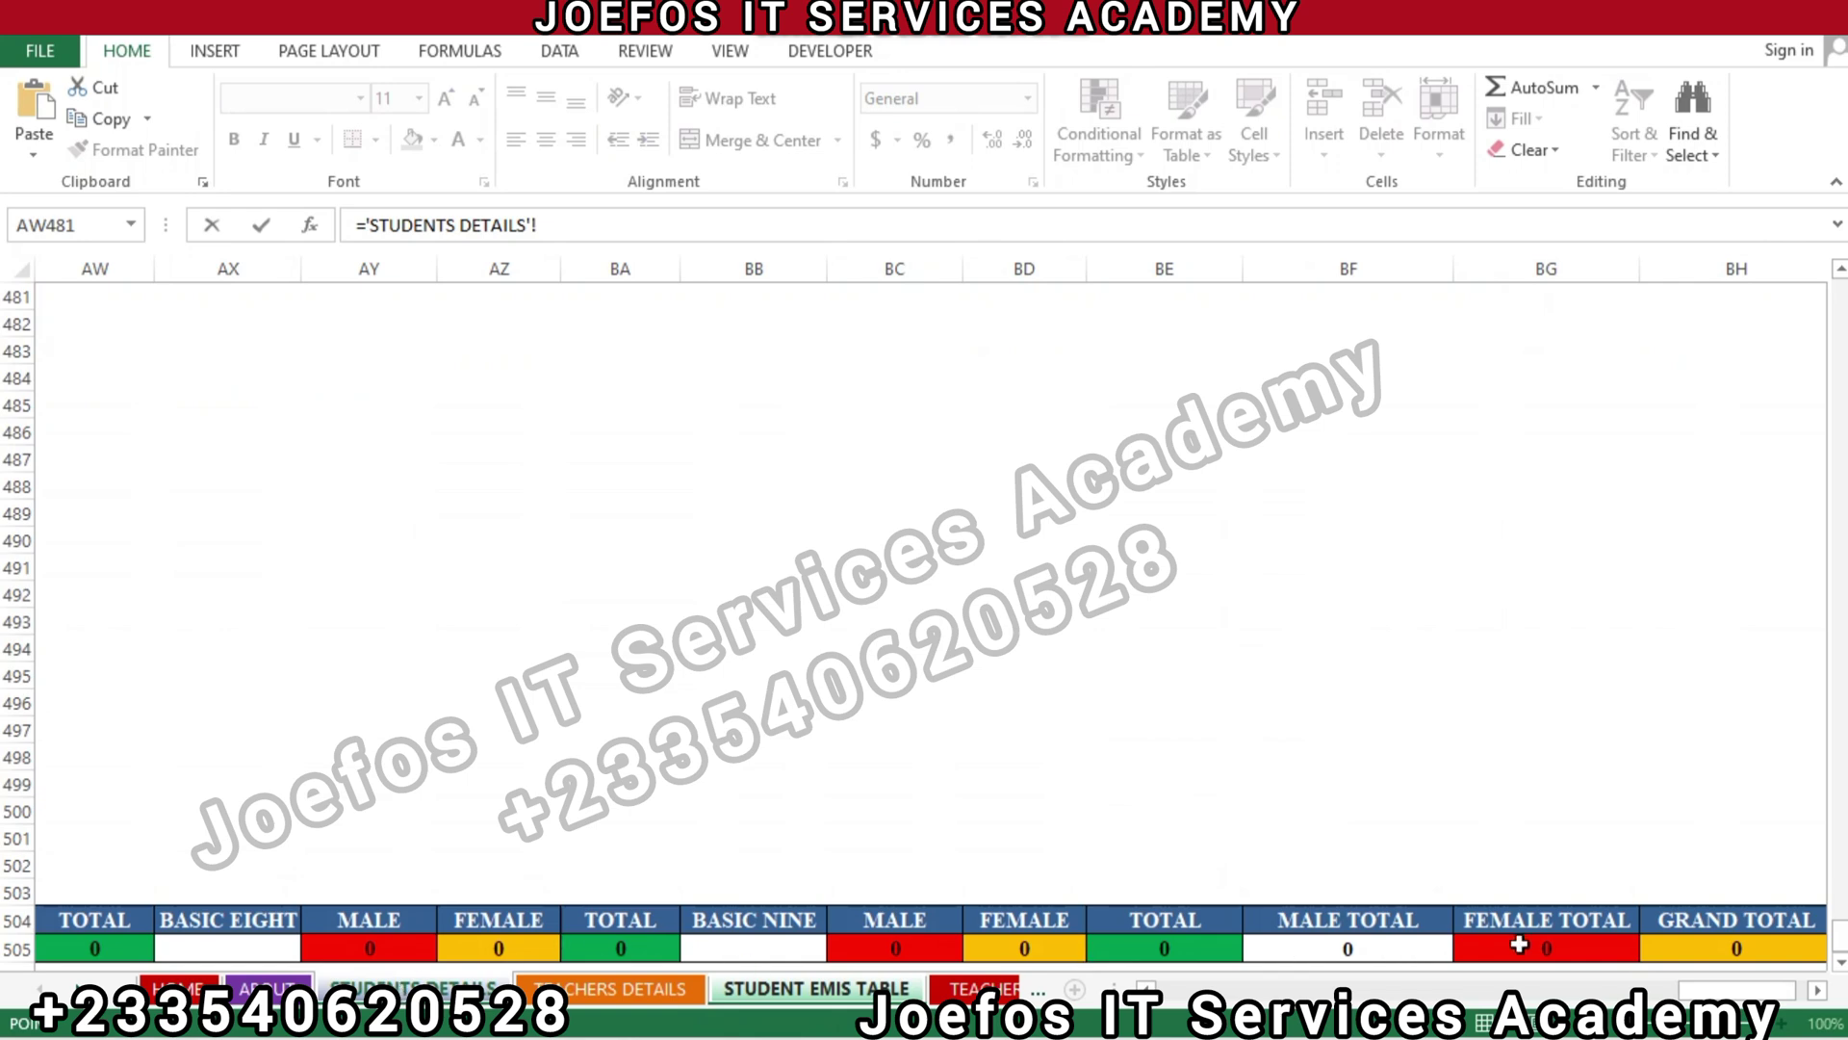
click(1383, 944)
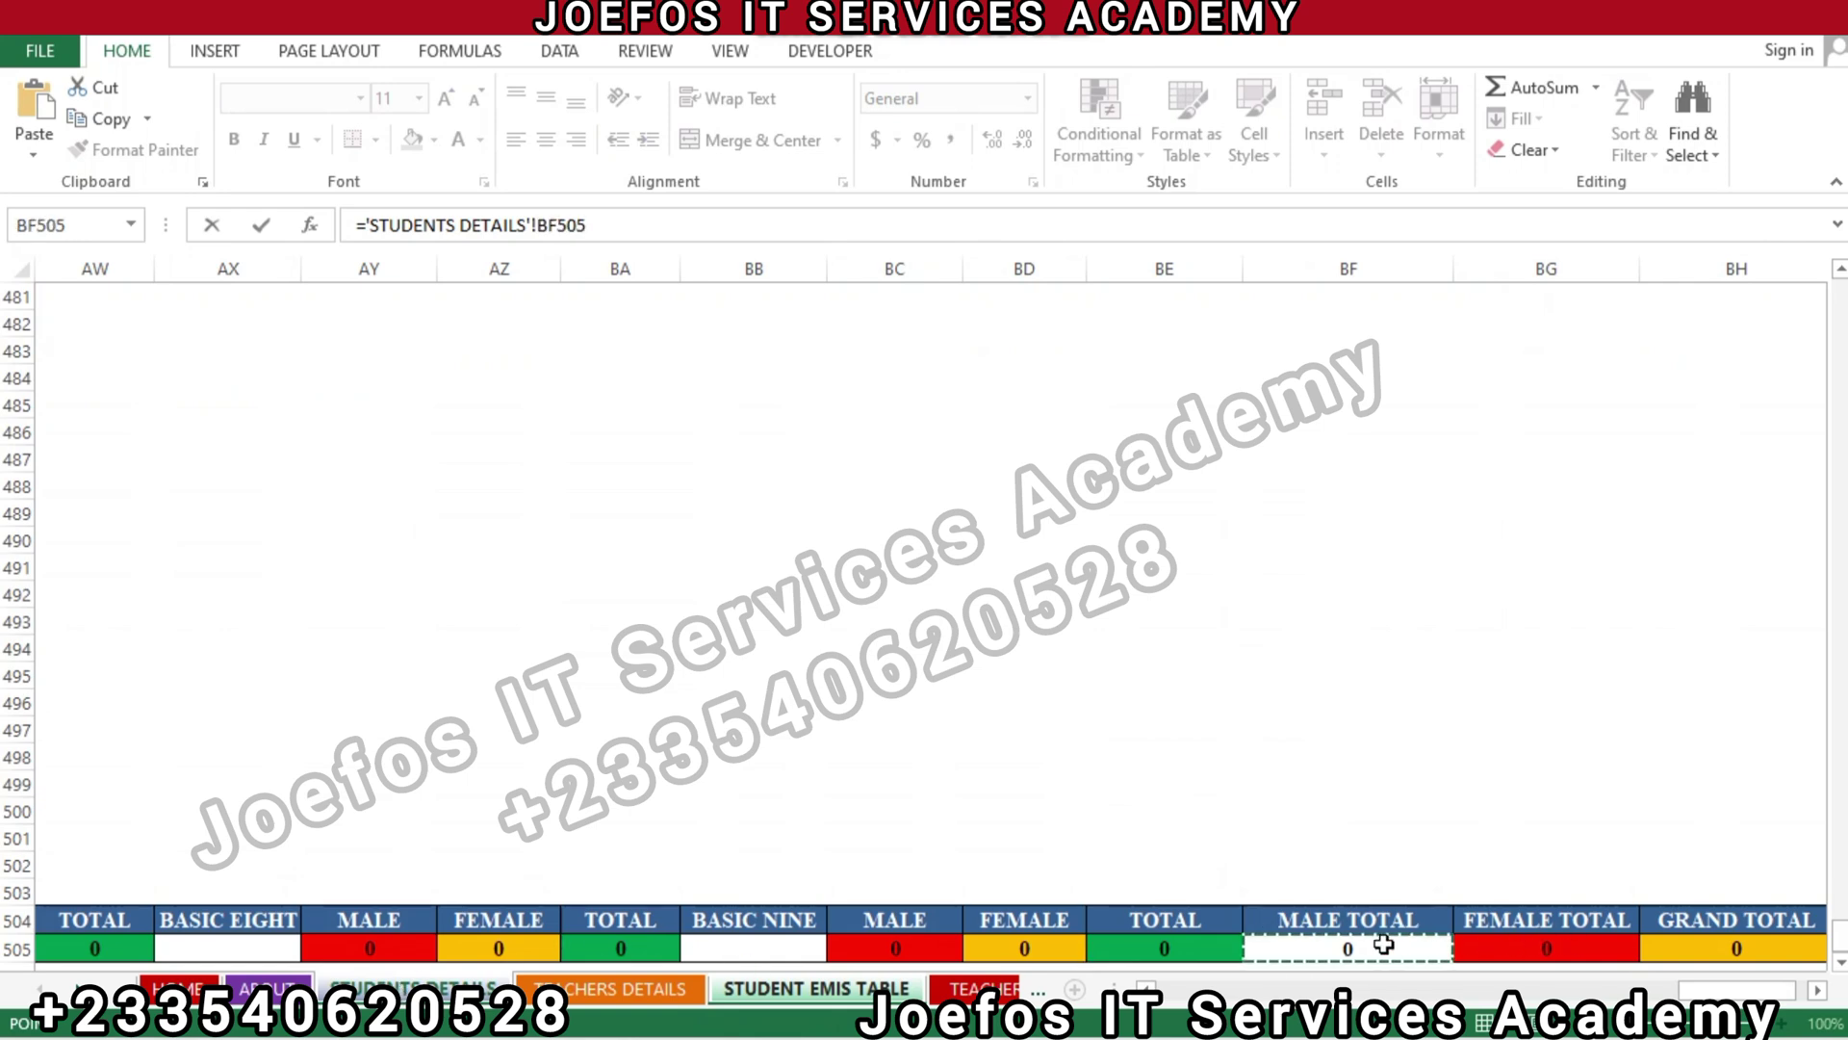
key(Return)
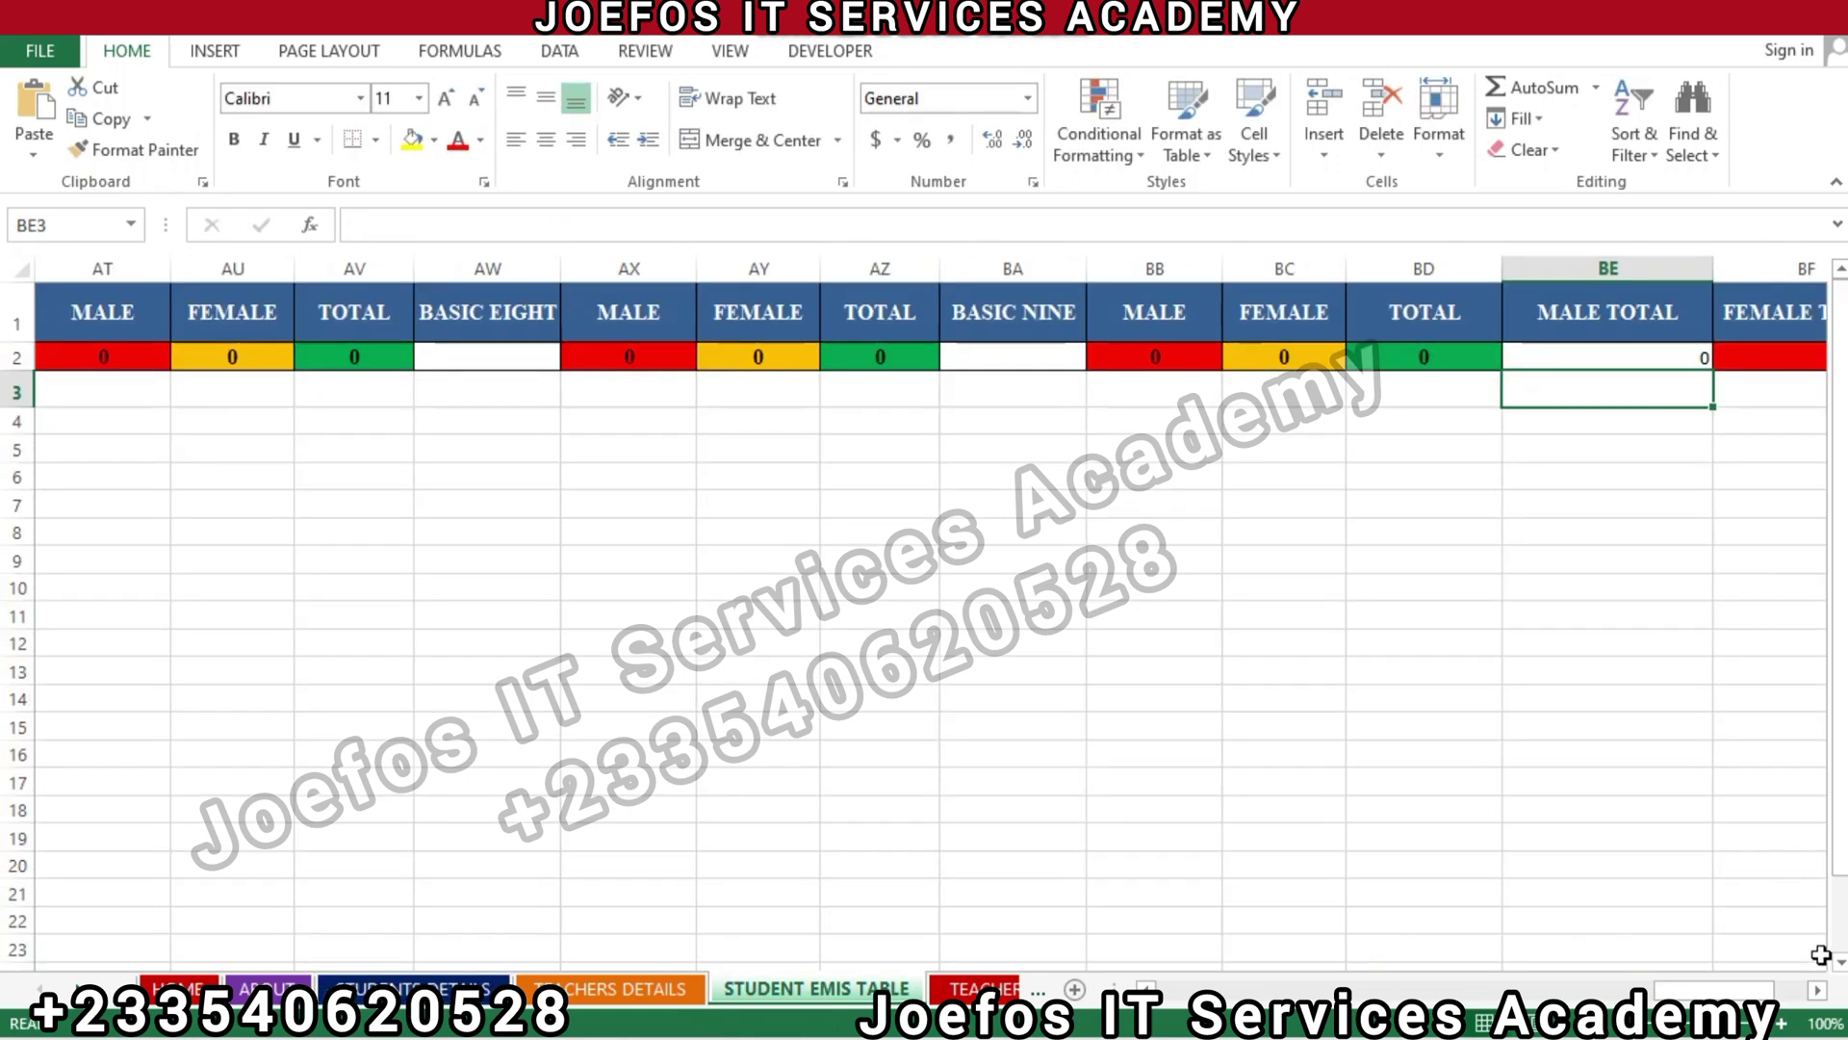
Link FEMALE TOTAL cell BF2 to ='STUDENTS DETAILS'!BG505
click(1816, 991)
click(1816, 991)
click(1817, 991)
click(1817, 990)
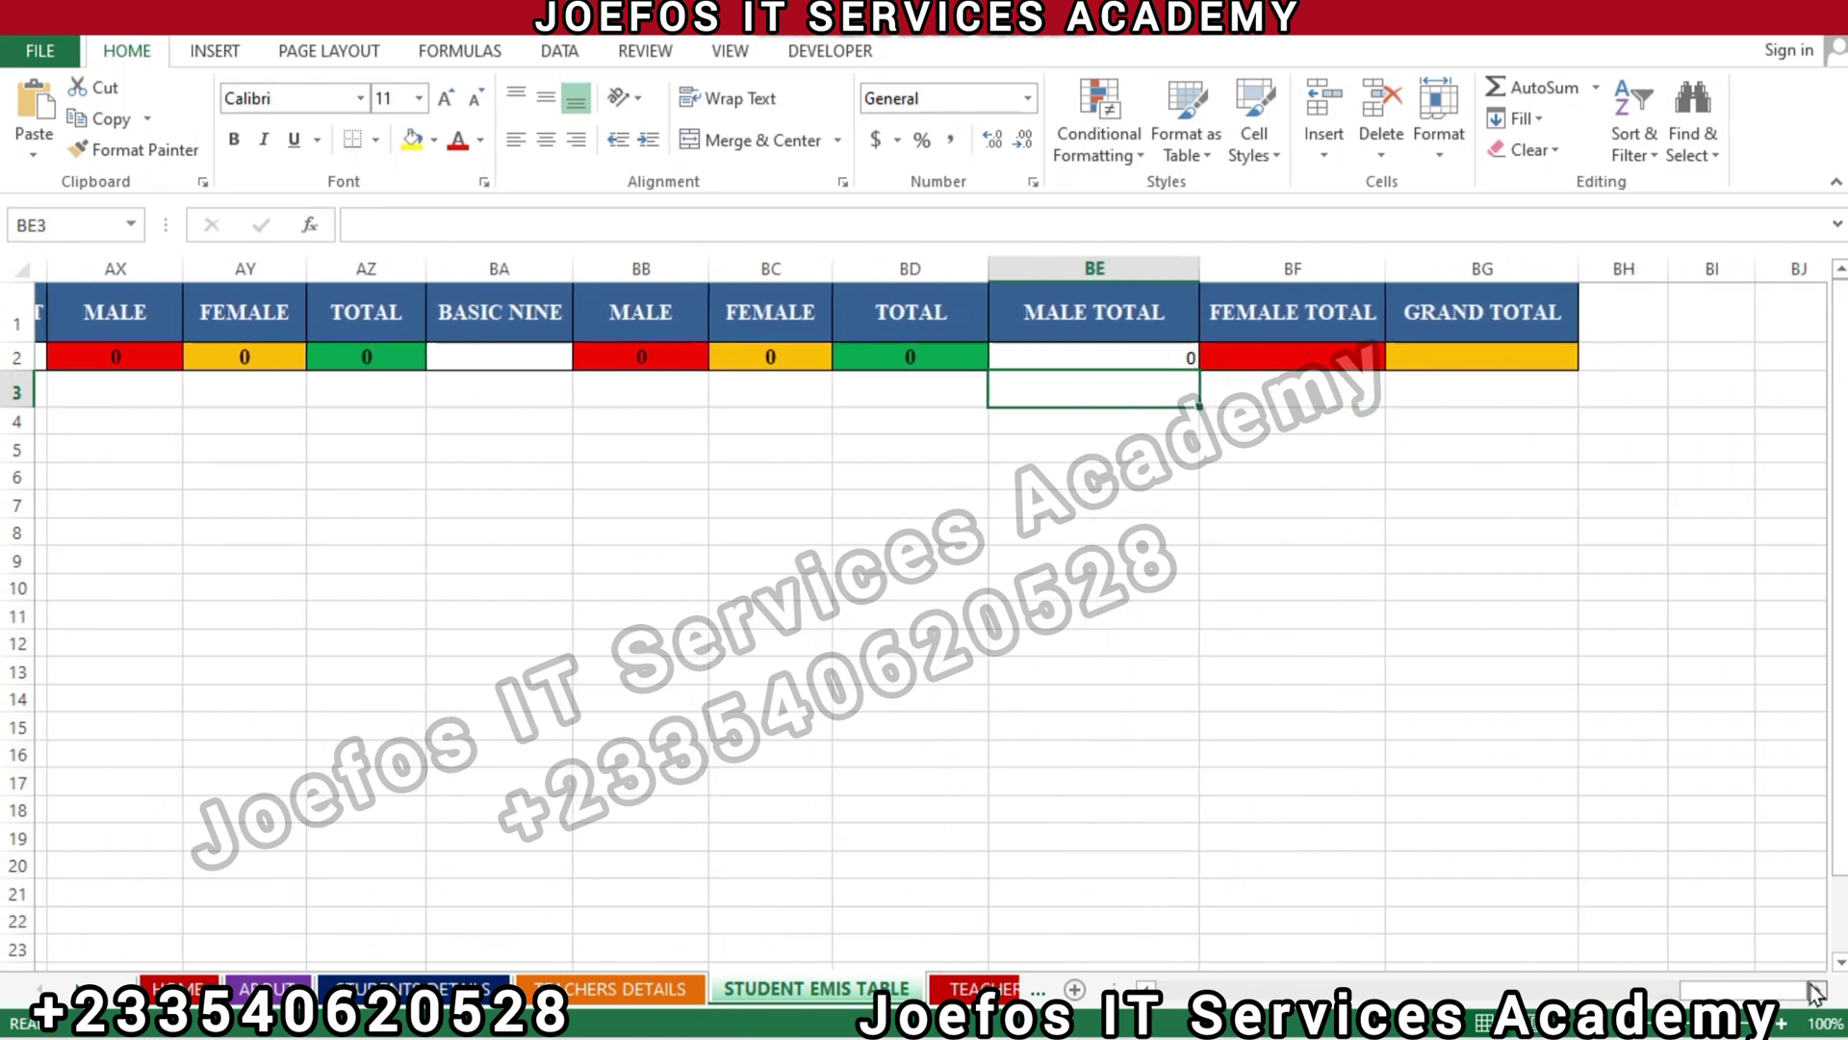
click(1327, 346)
text(=)
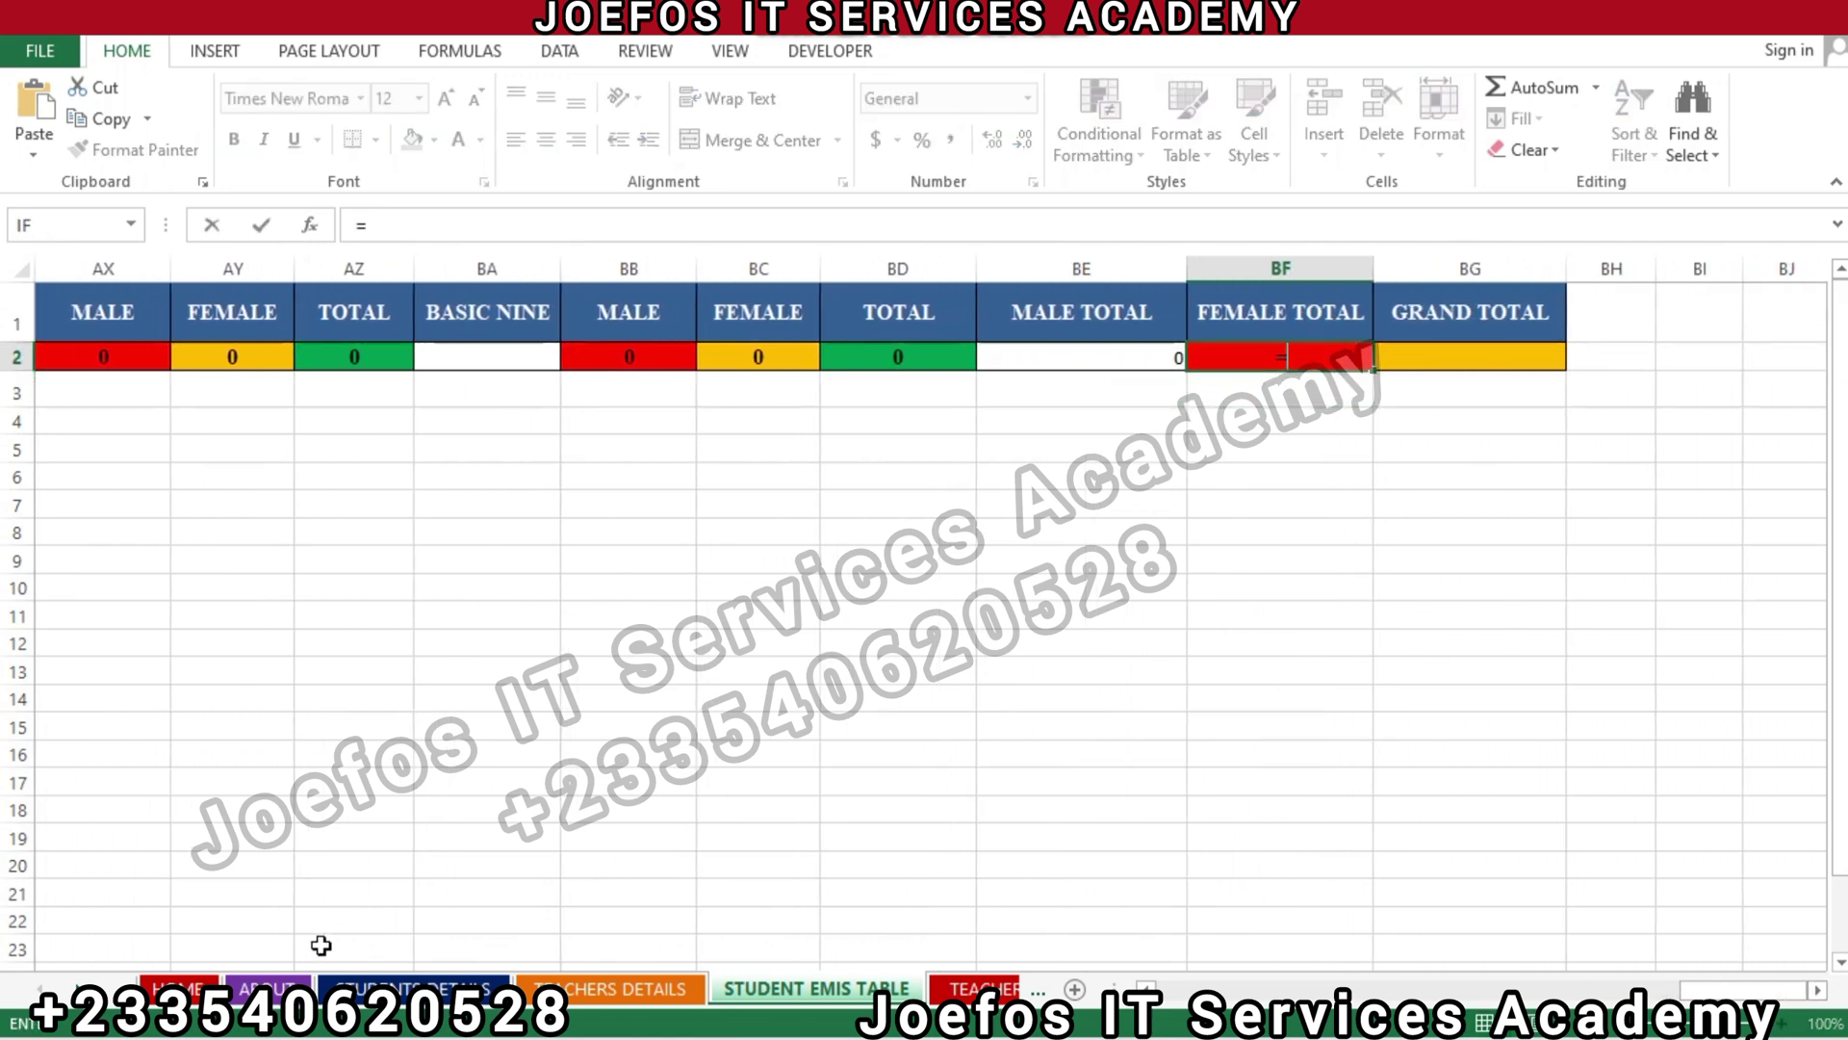
click(414, 989)
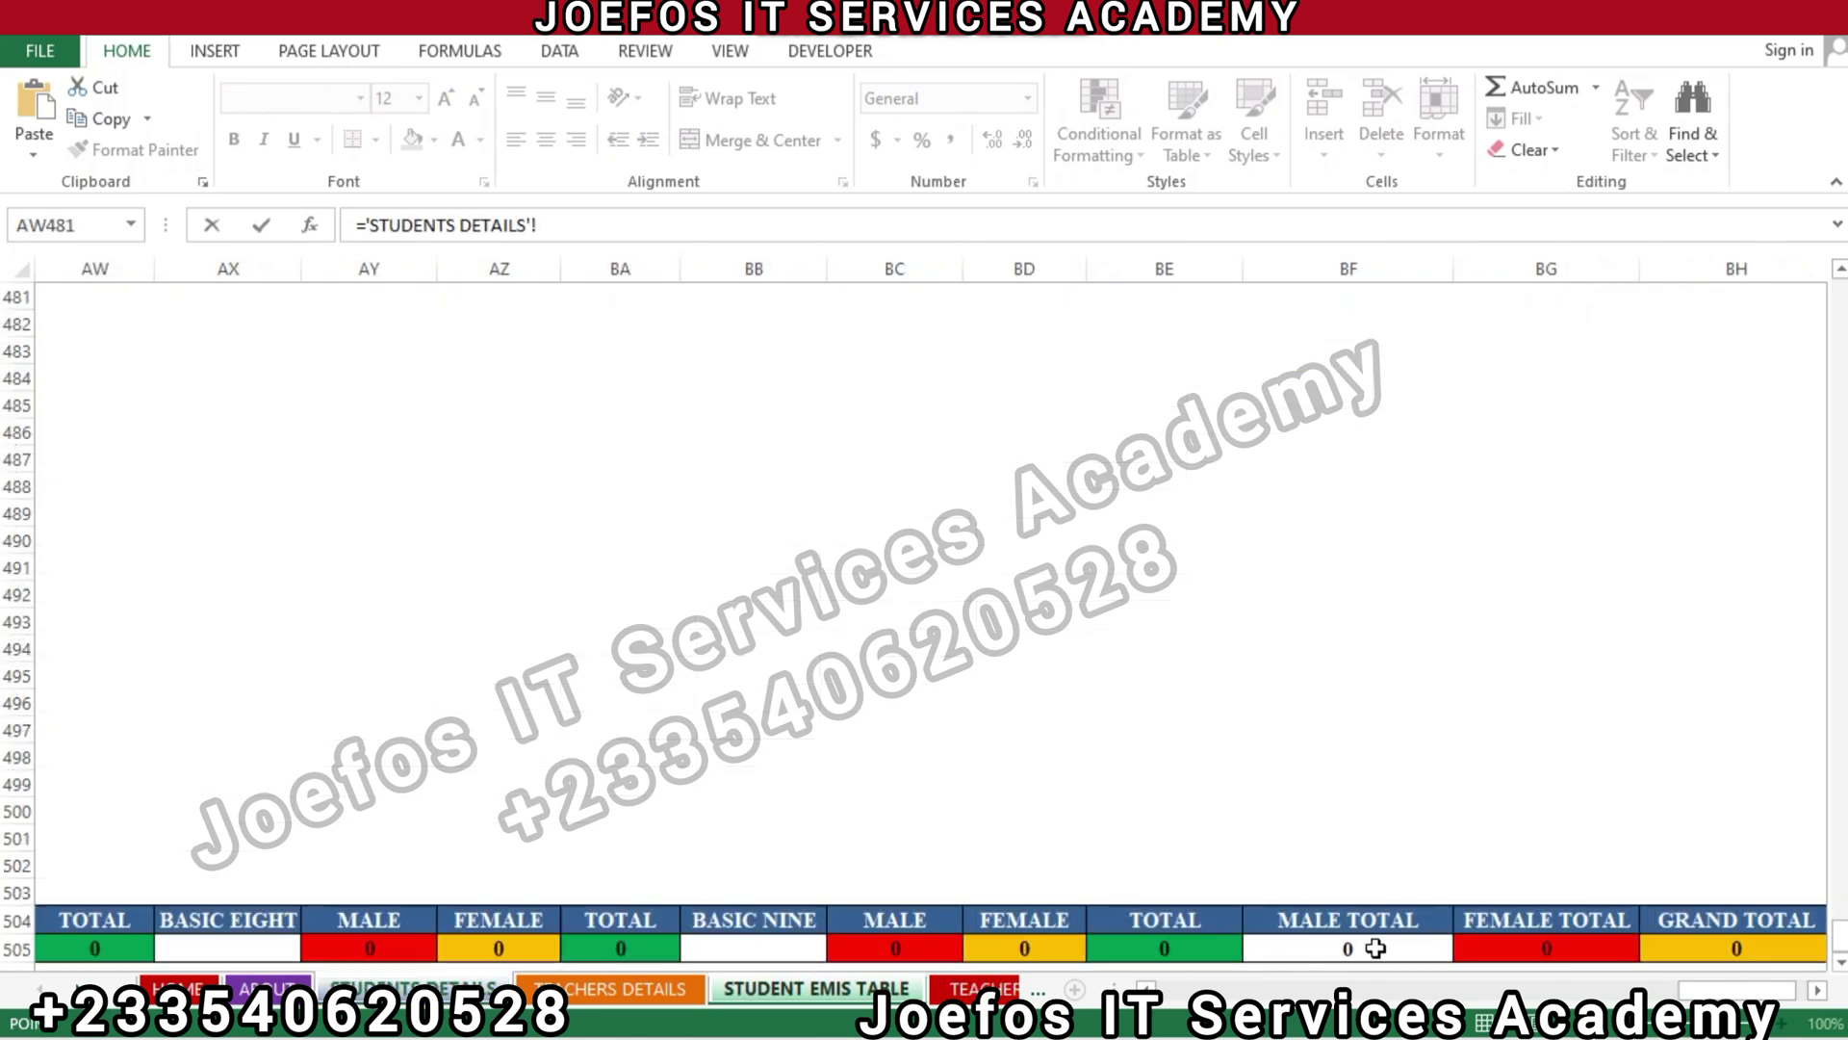
click(1524, 953)
key(Return)
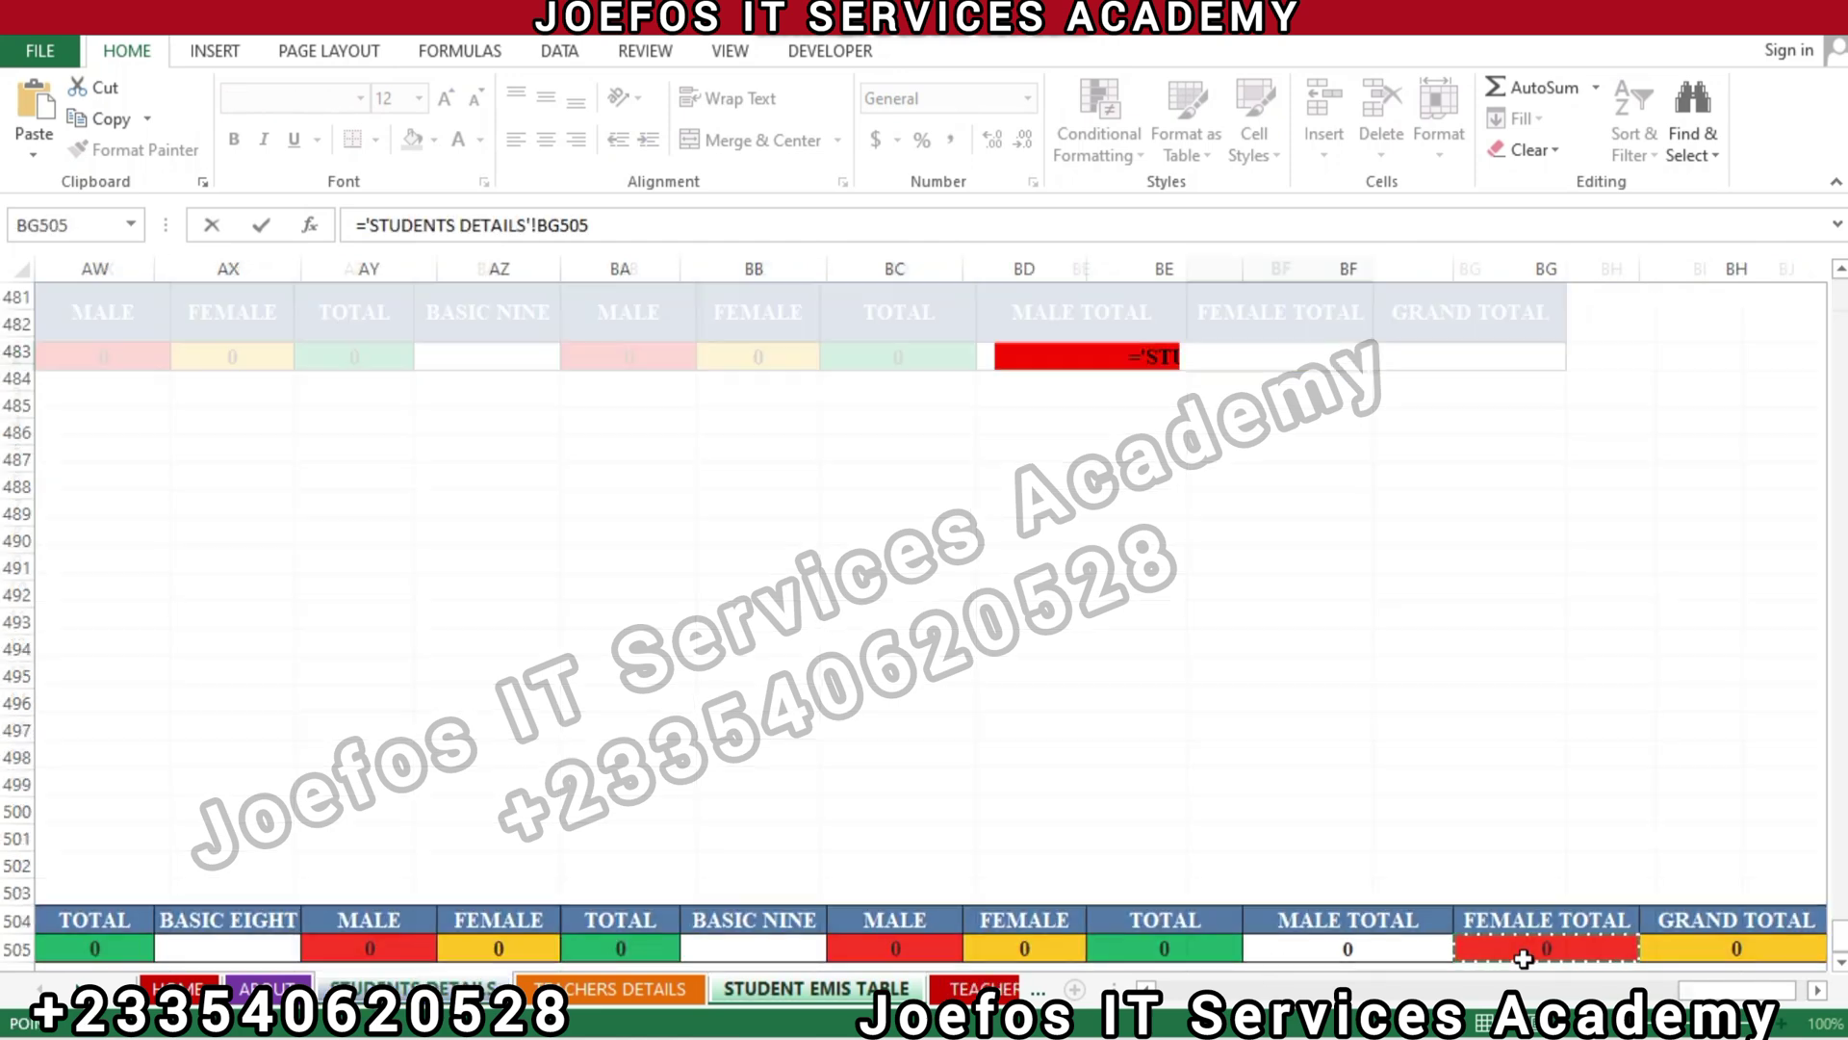
Link GRAND TOTAL cell BG2 to ='STUDENTS DETAILS'!BH505
click(1475, 349)
text(=)
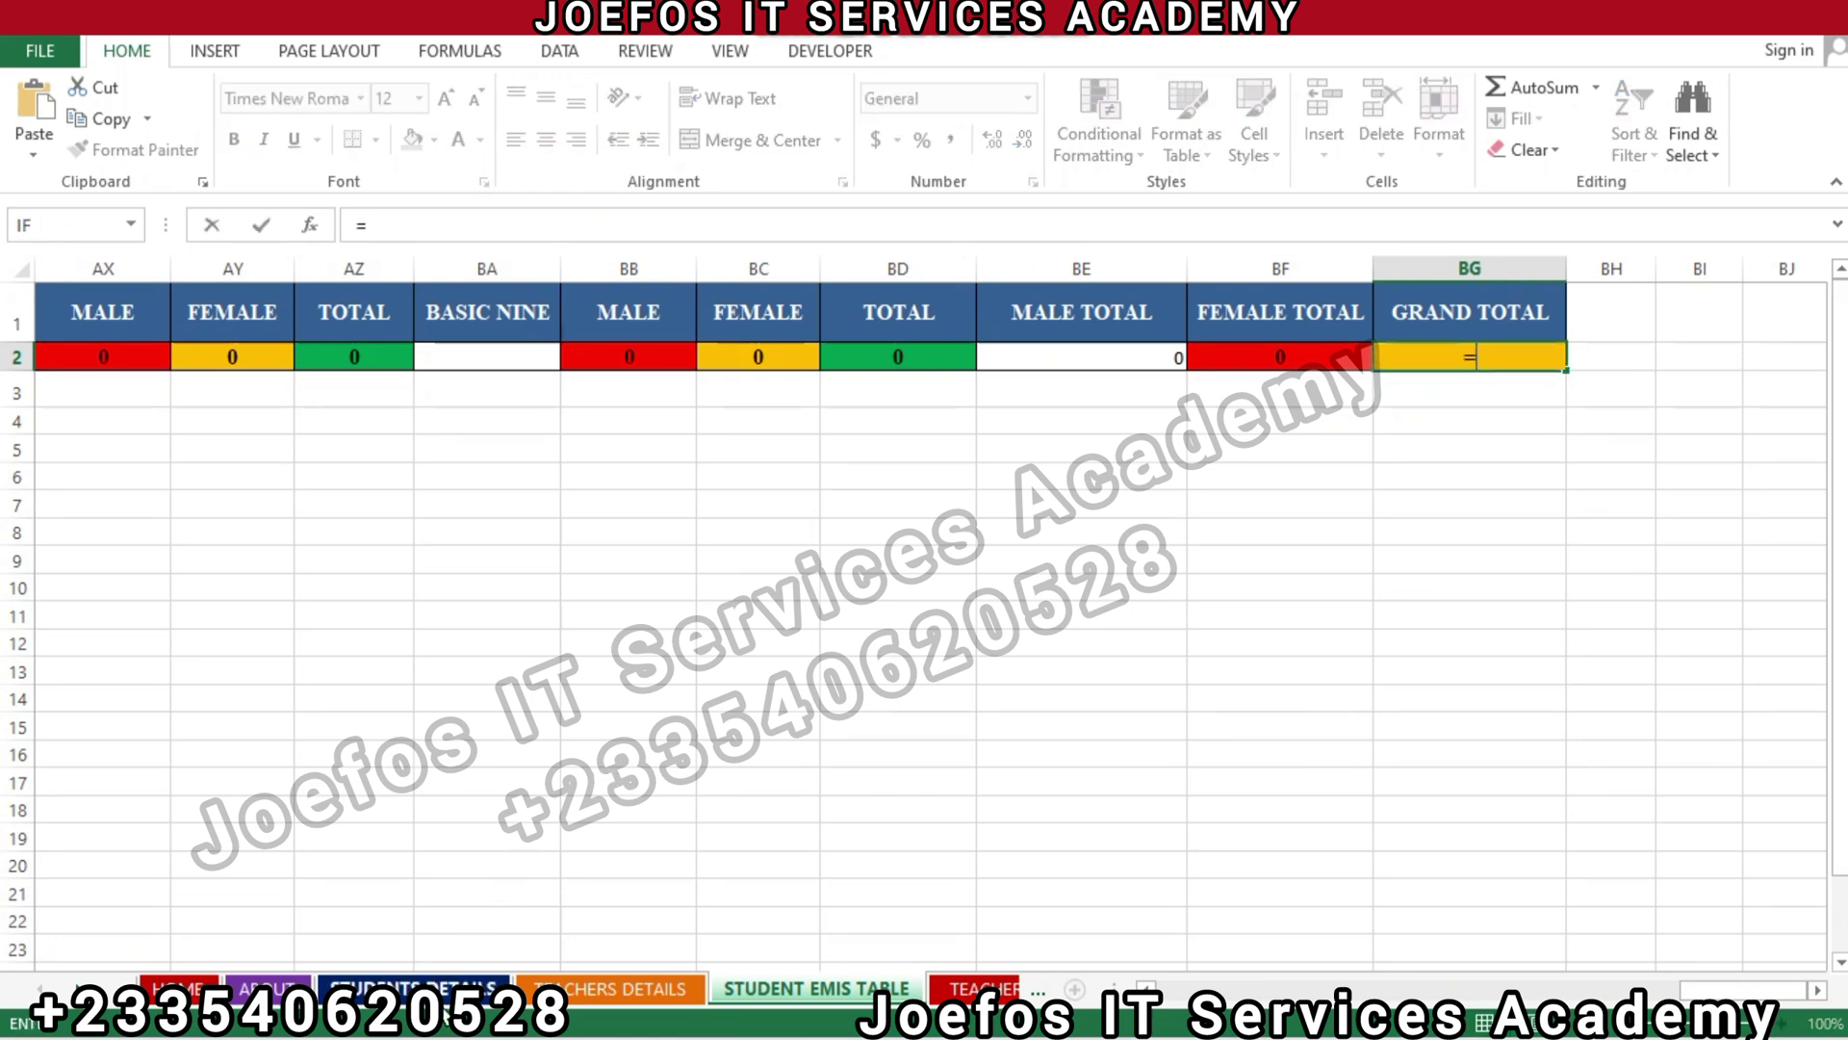
click(444, 989)
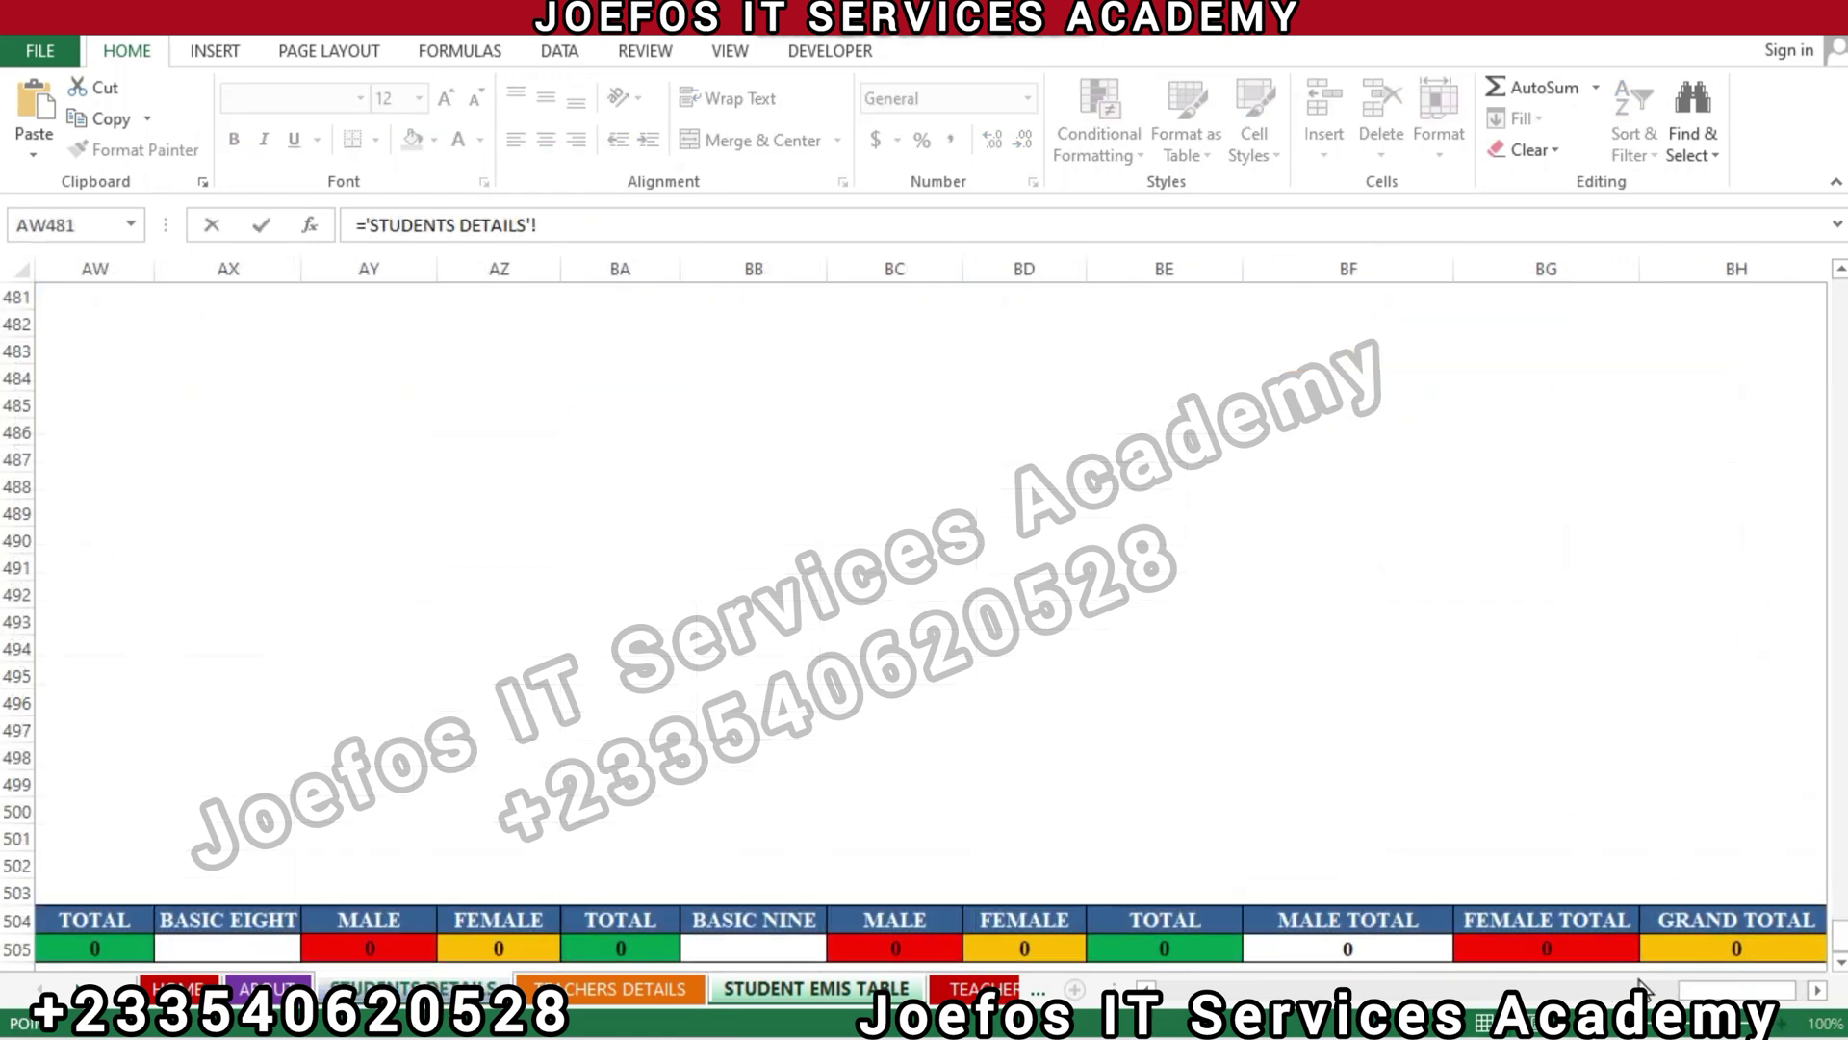
click(1686, 946)
key(Return)
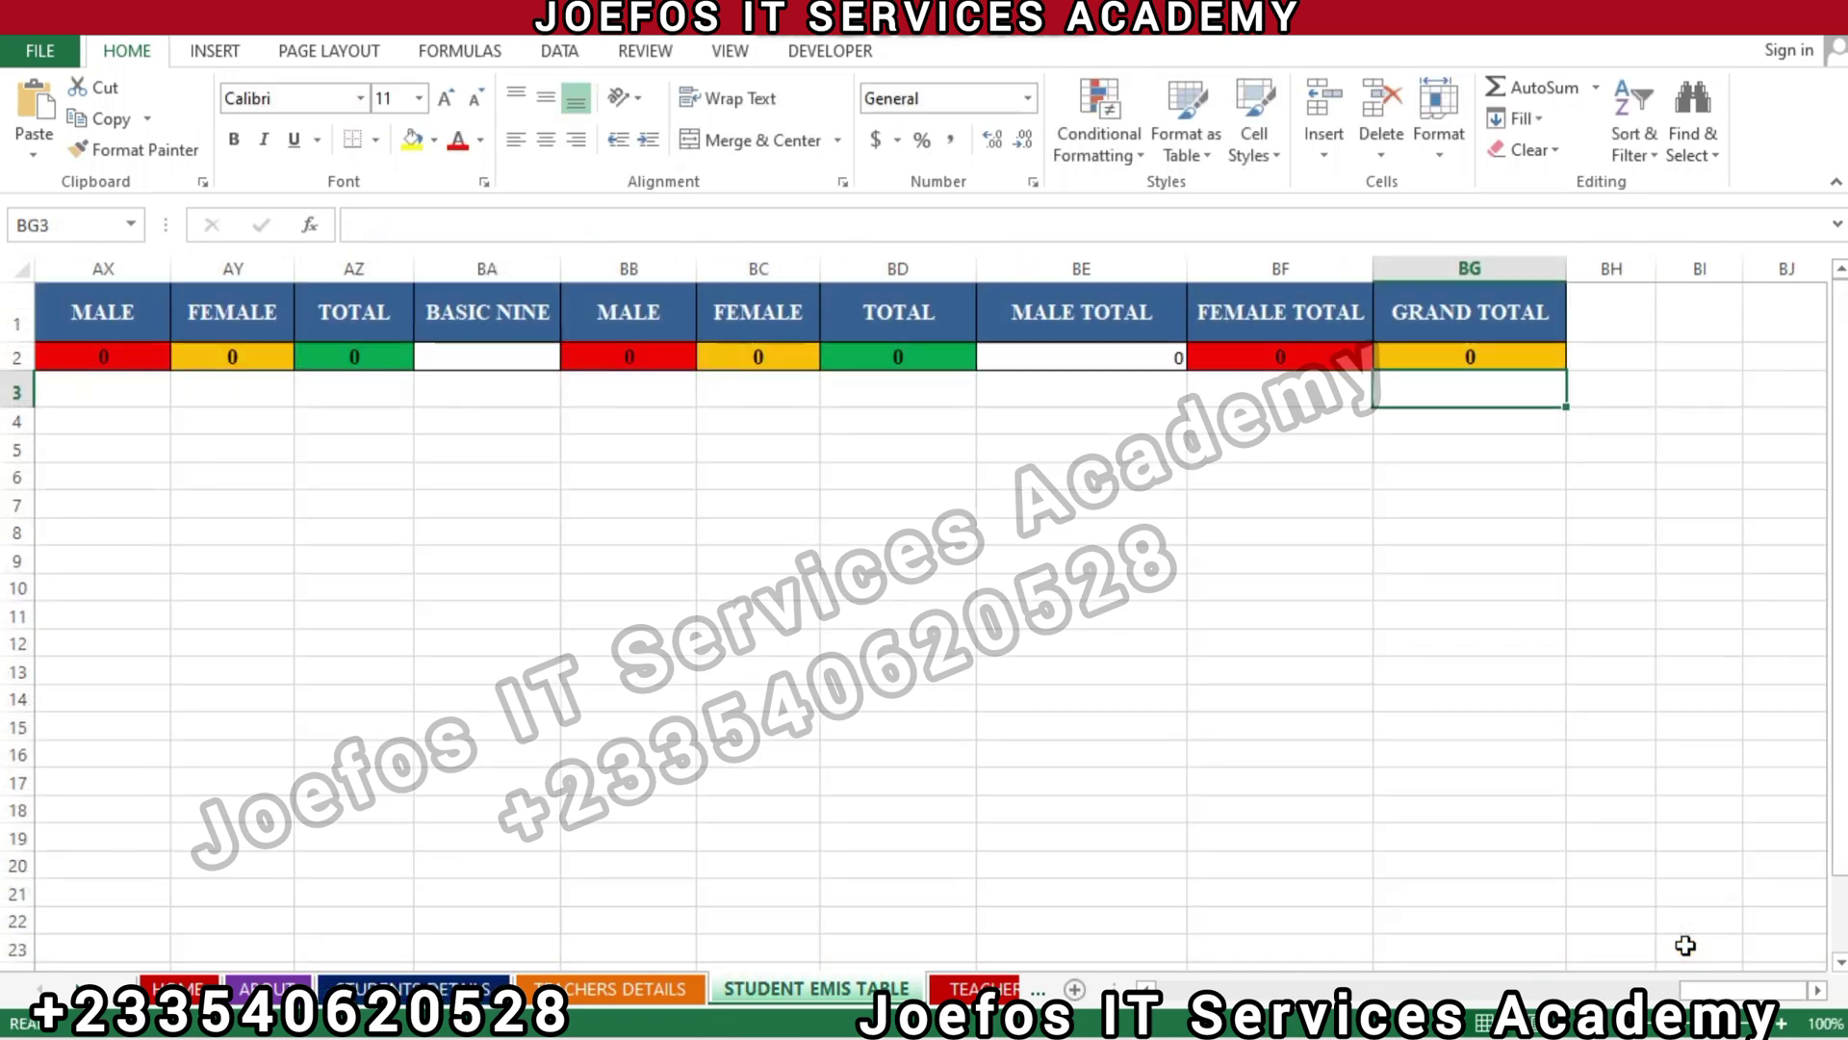
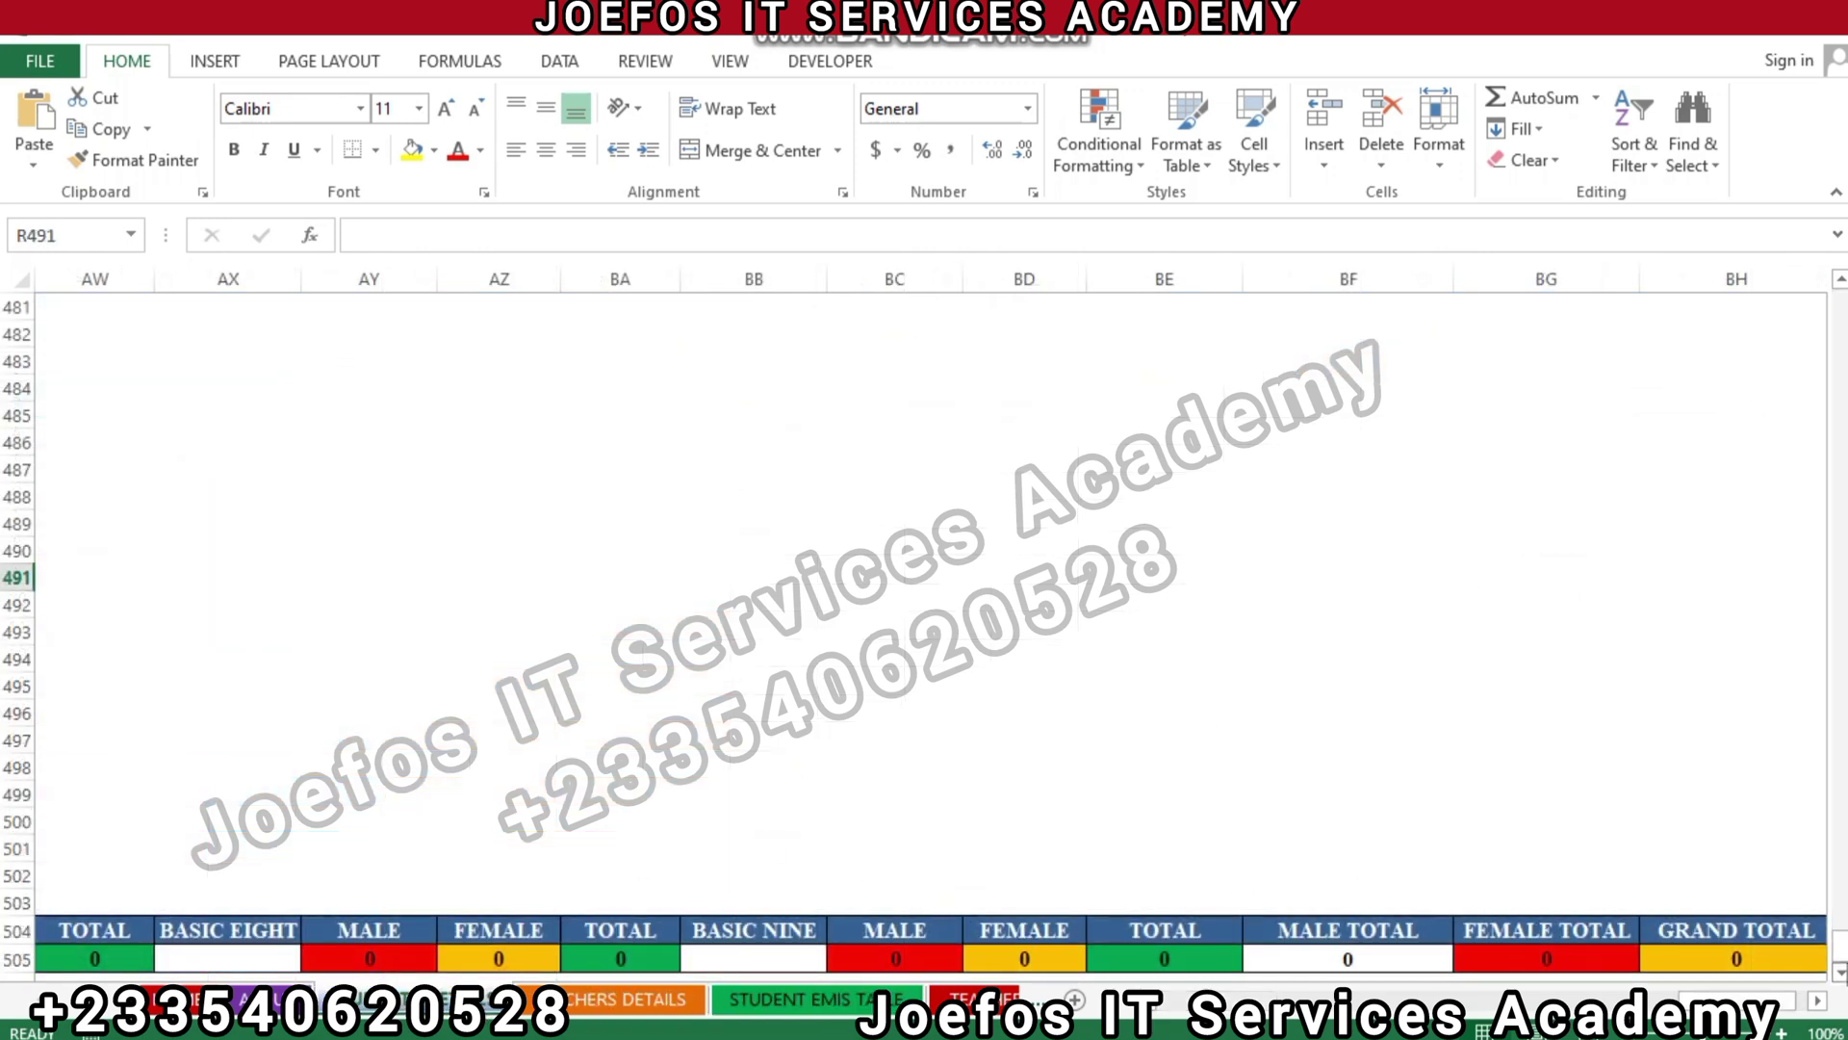
Return to A1 and fill row 2: admission number 1, the student's name, KG ONE, MALE, born 20/01/2009
drag(1839, 948, 1839, 306)
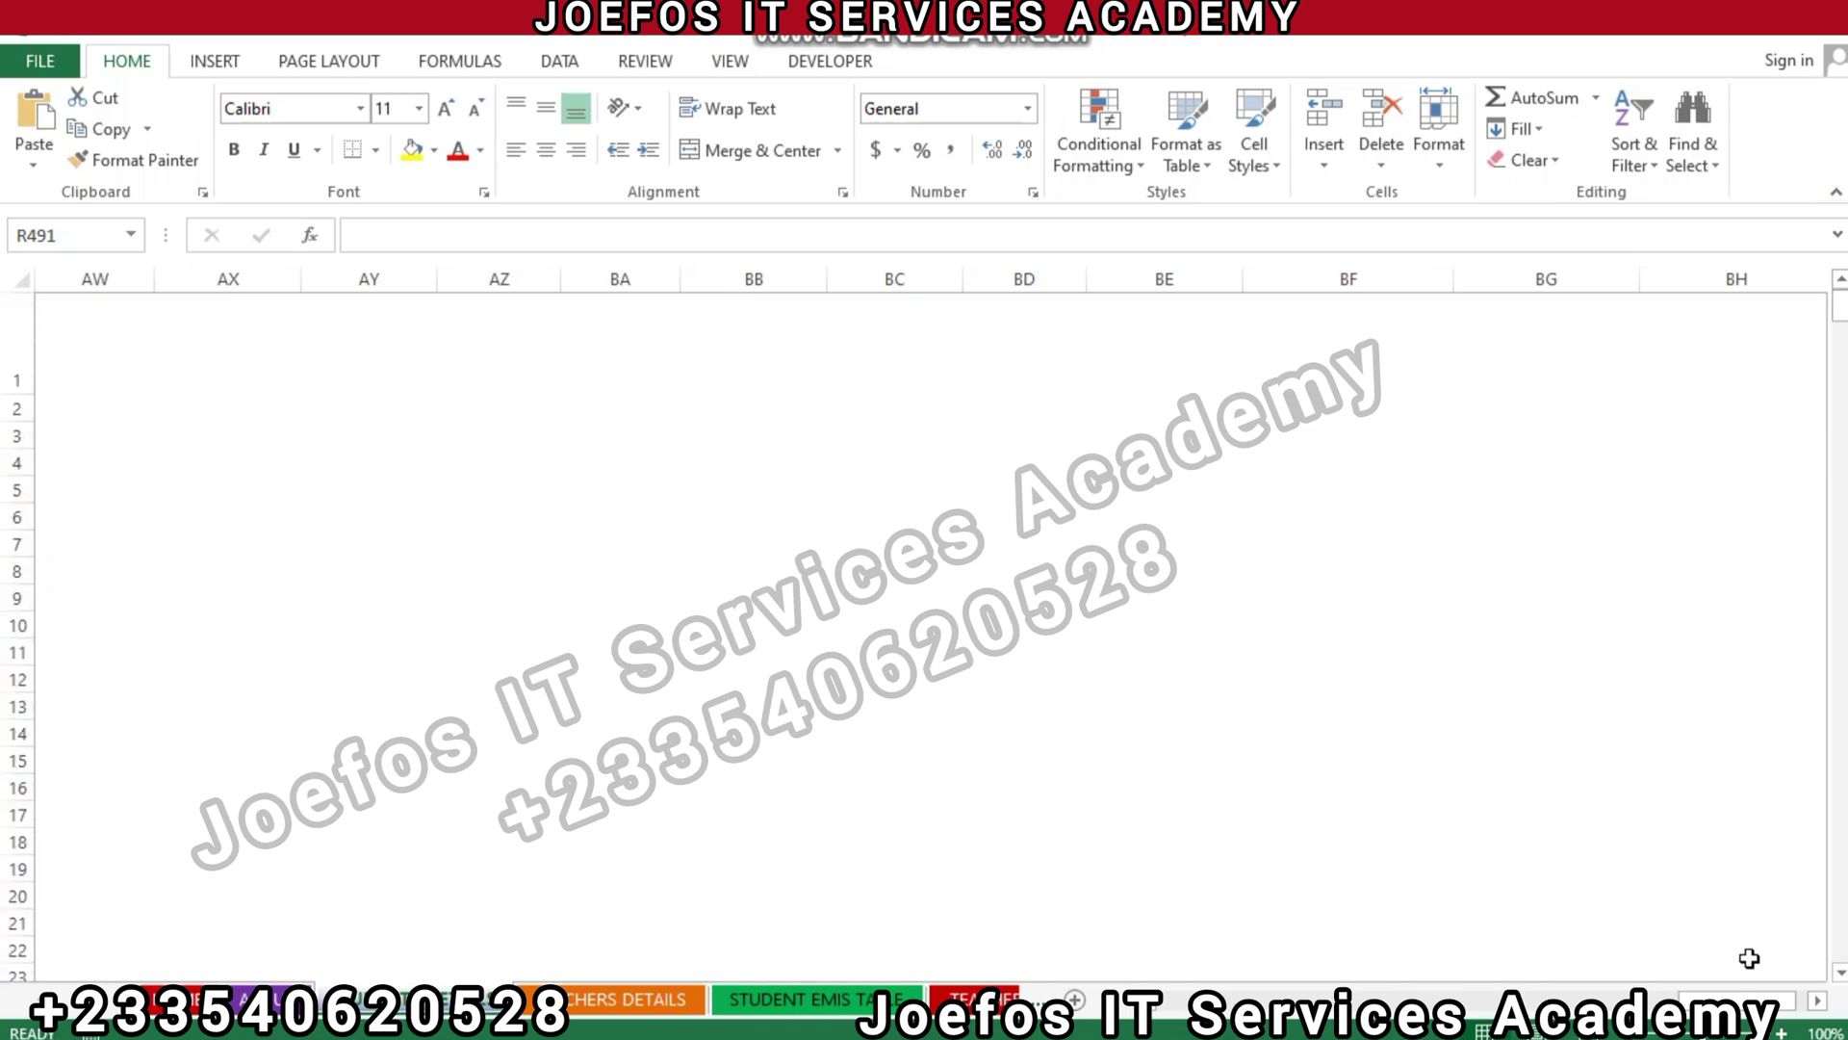
drag(1738, 1001, 1675, 1001)
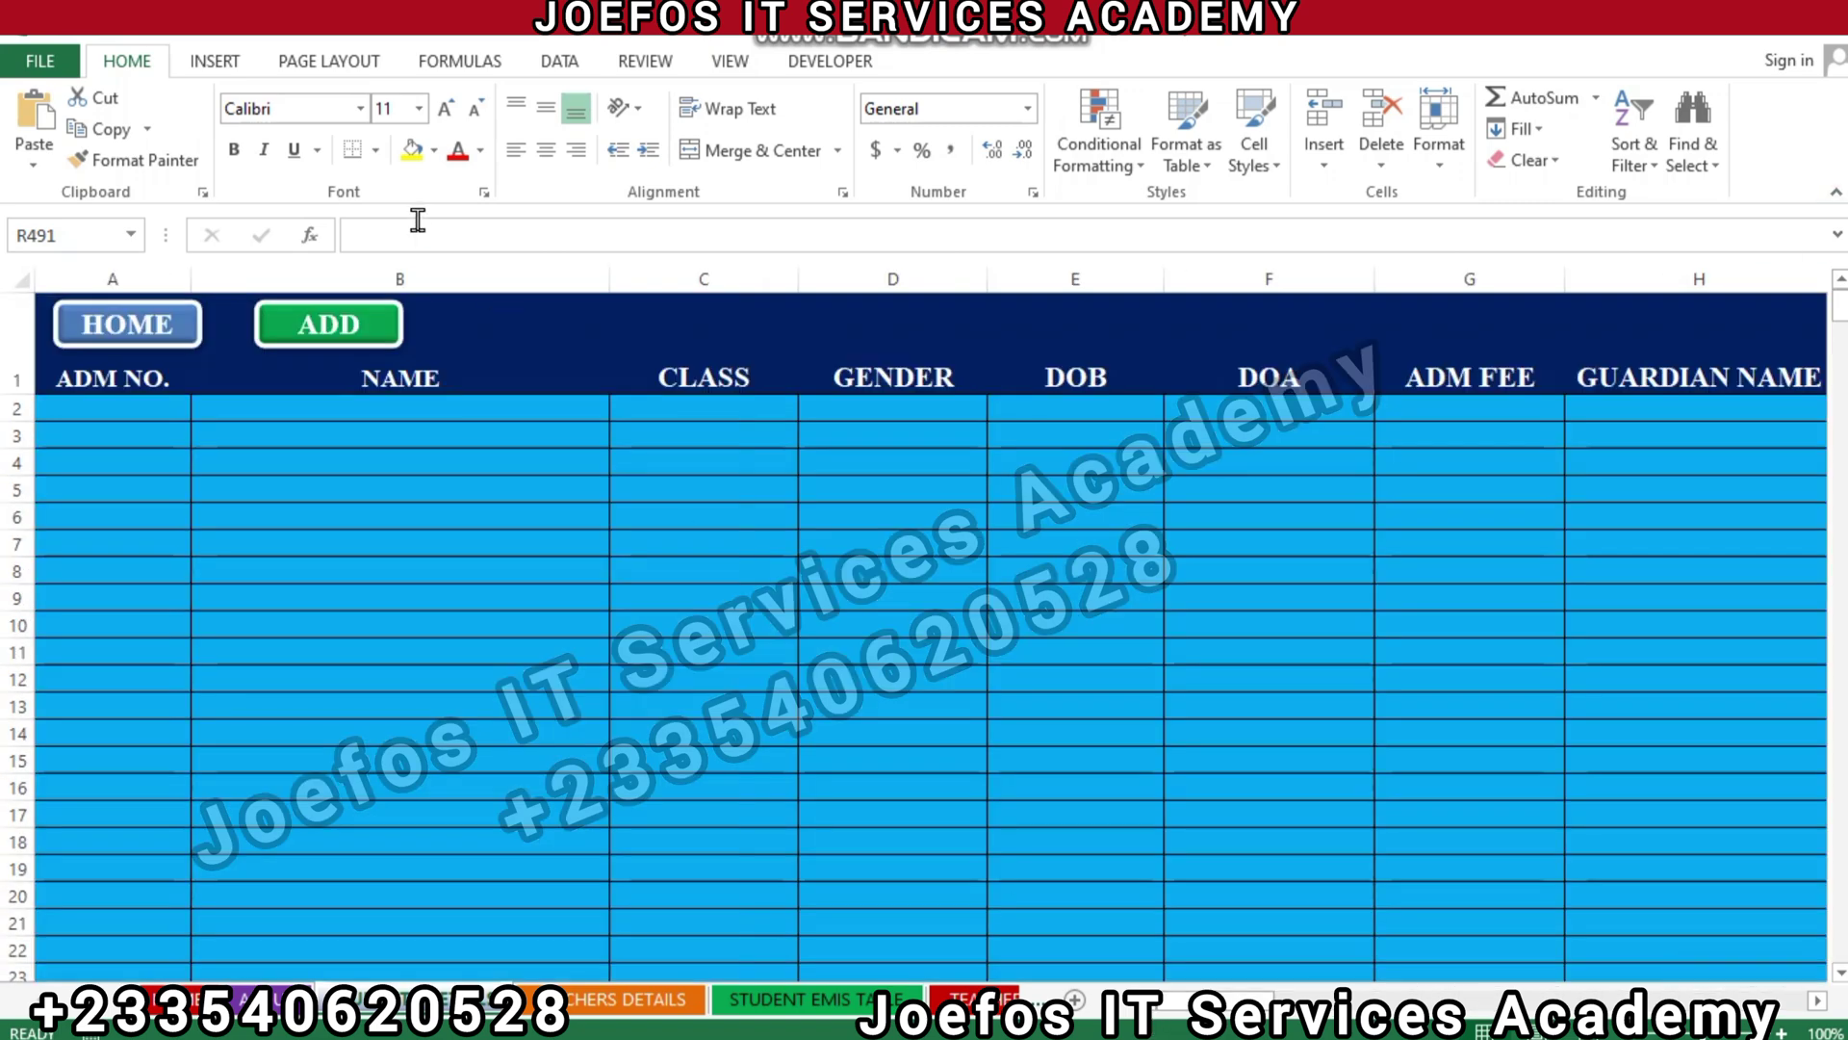
click(90, 410)
text(1)
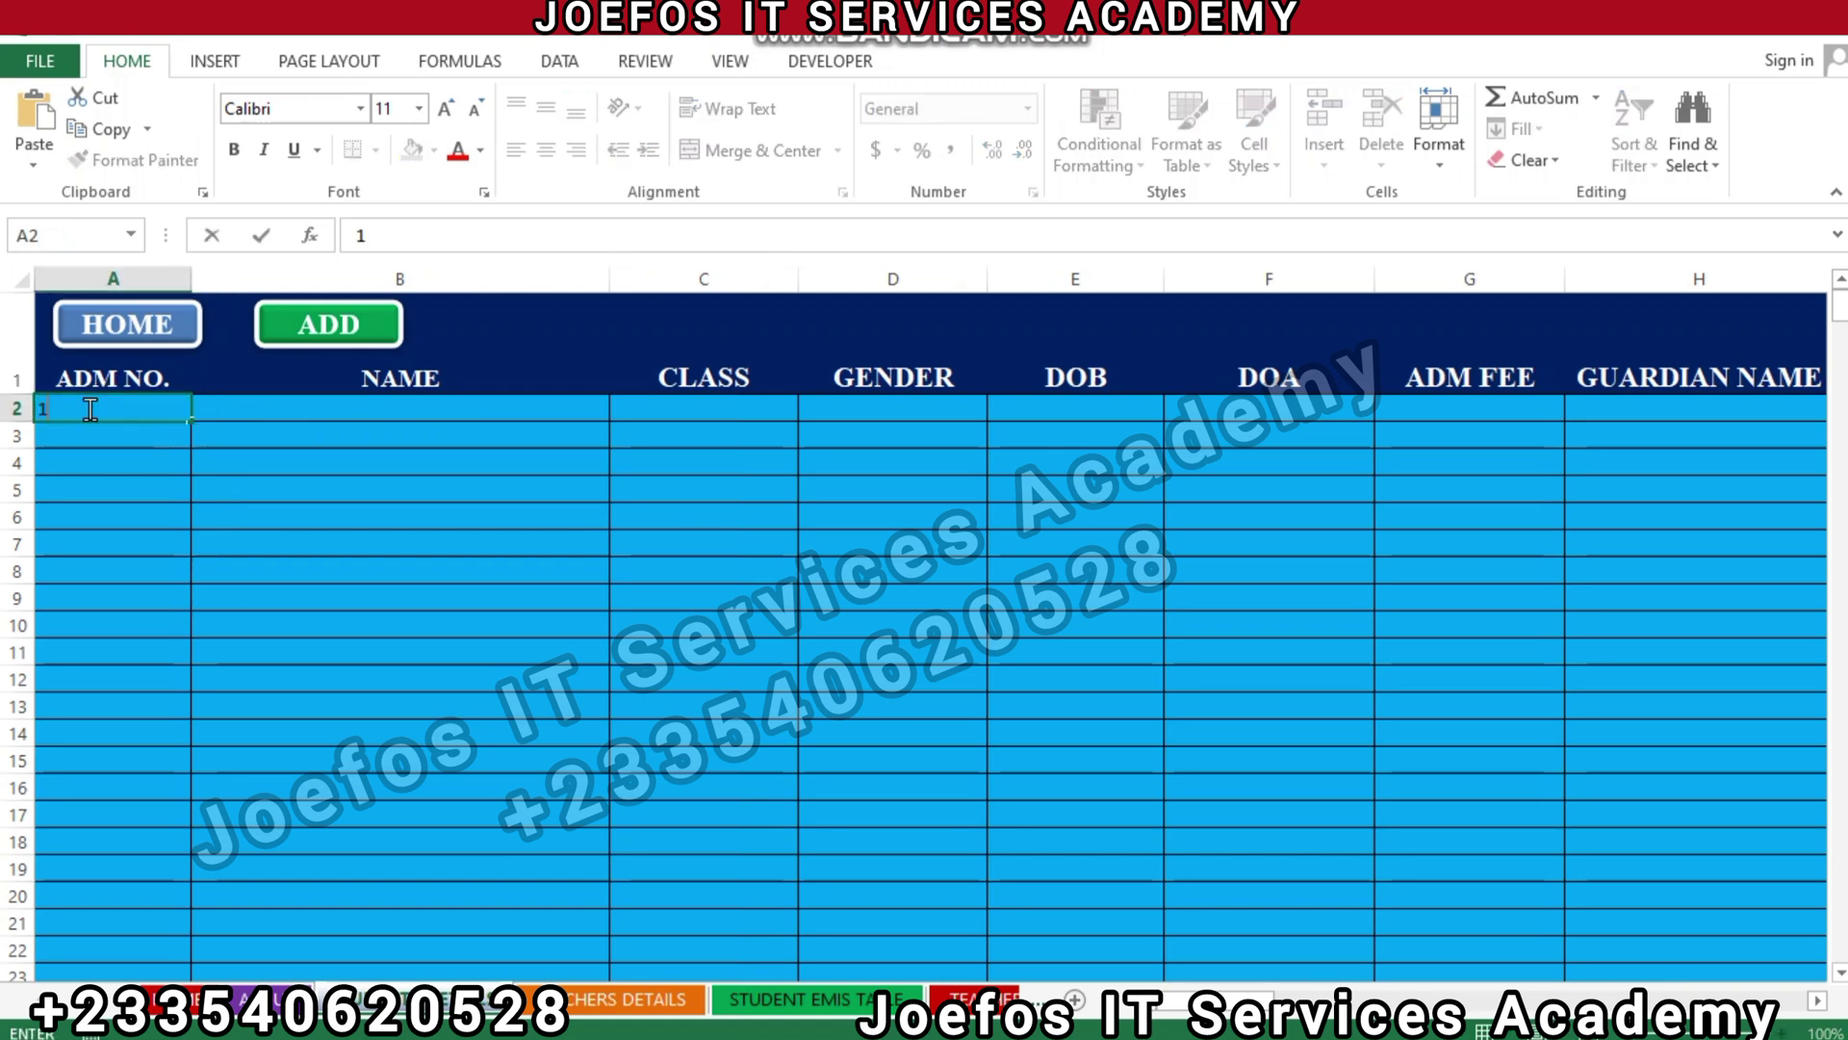
click(360, 411)
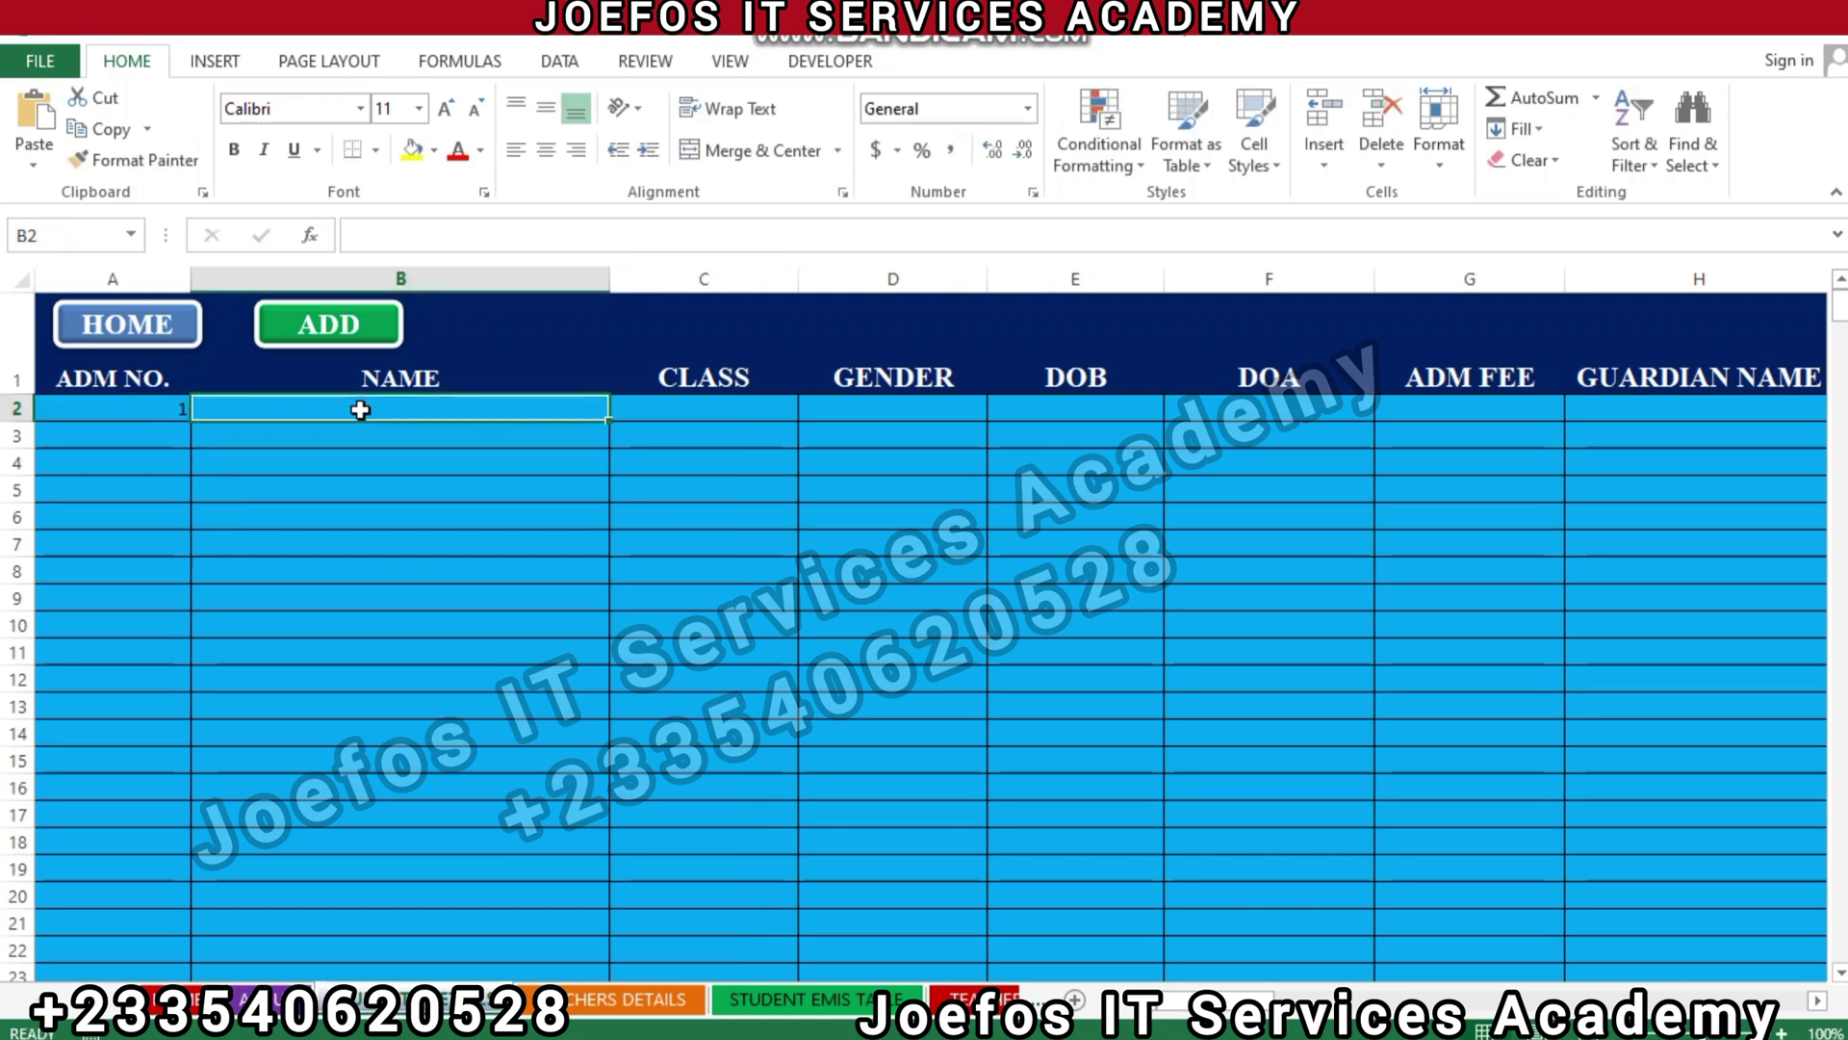
text(KO)
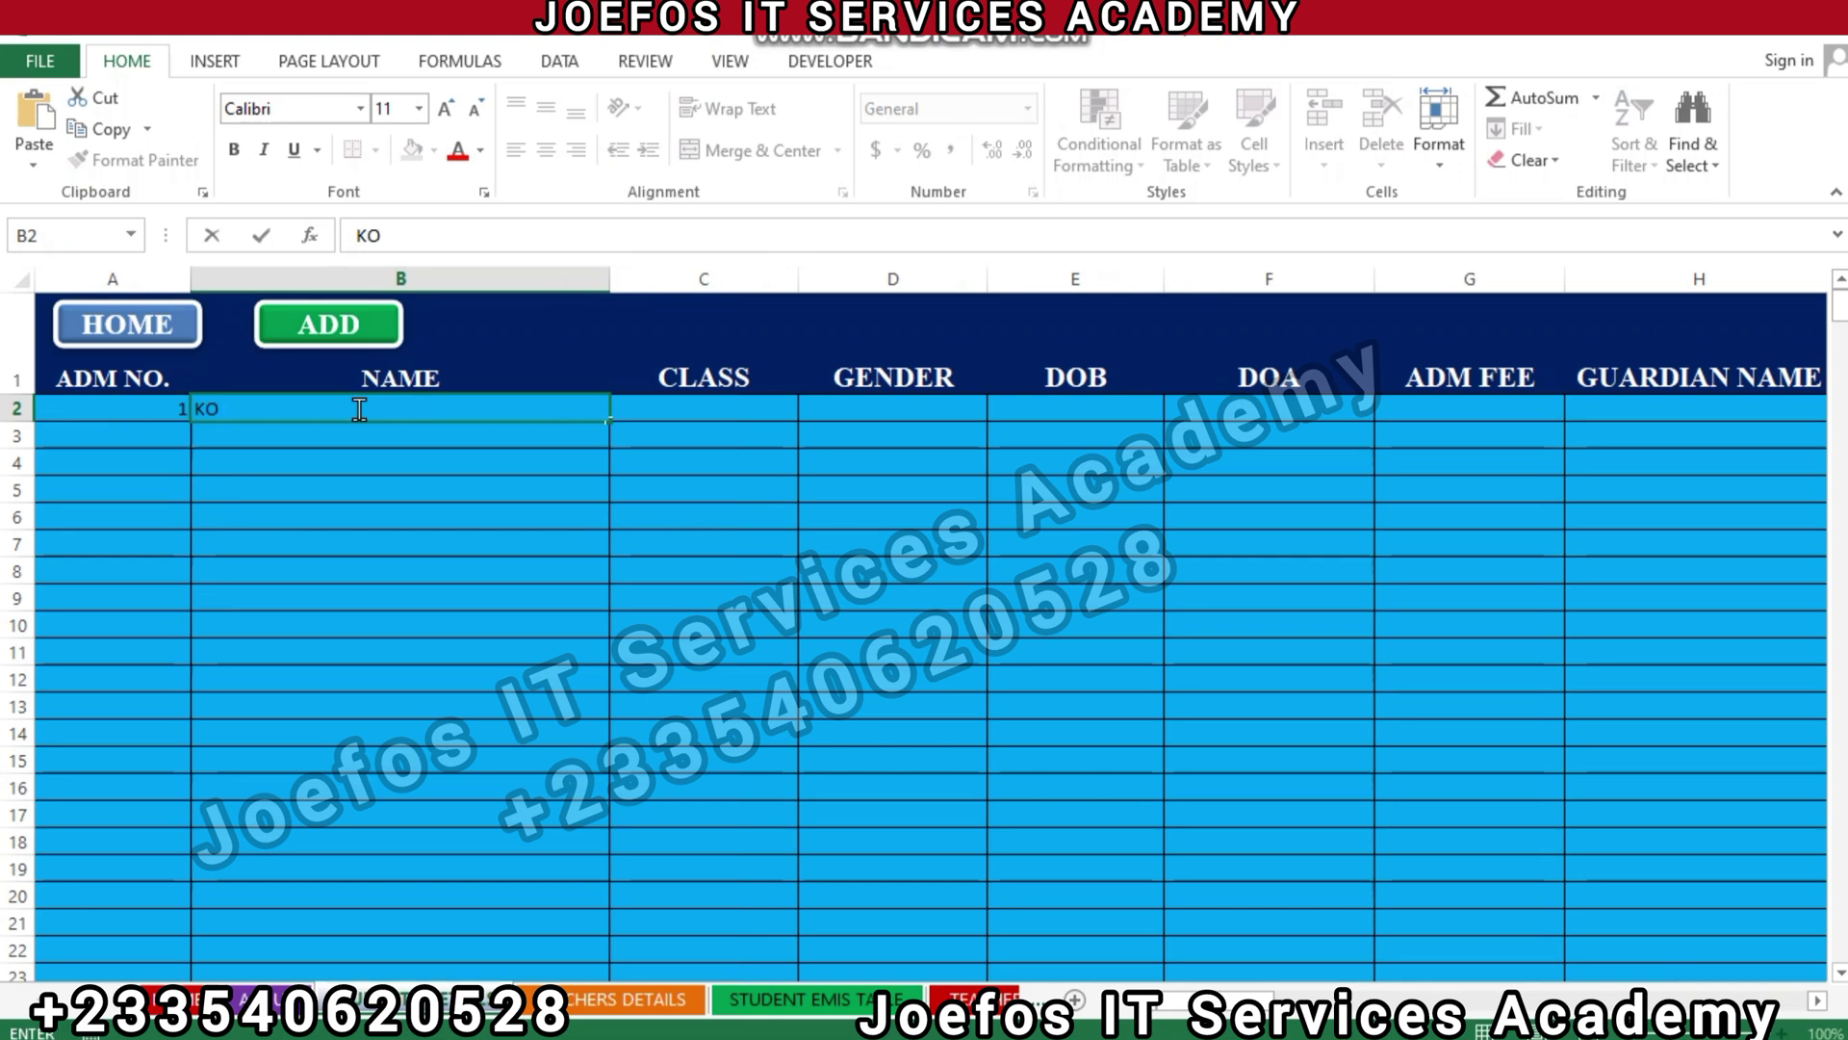
text(FI OKO)
click(729, 406)
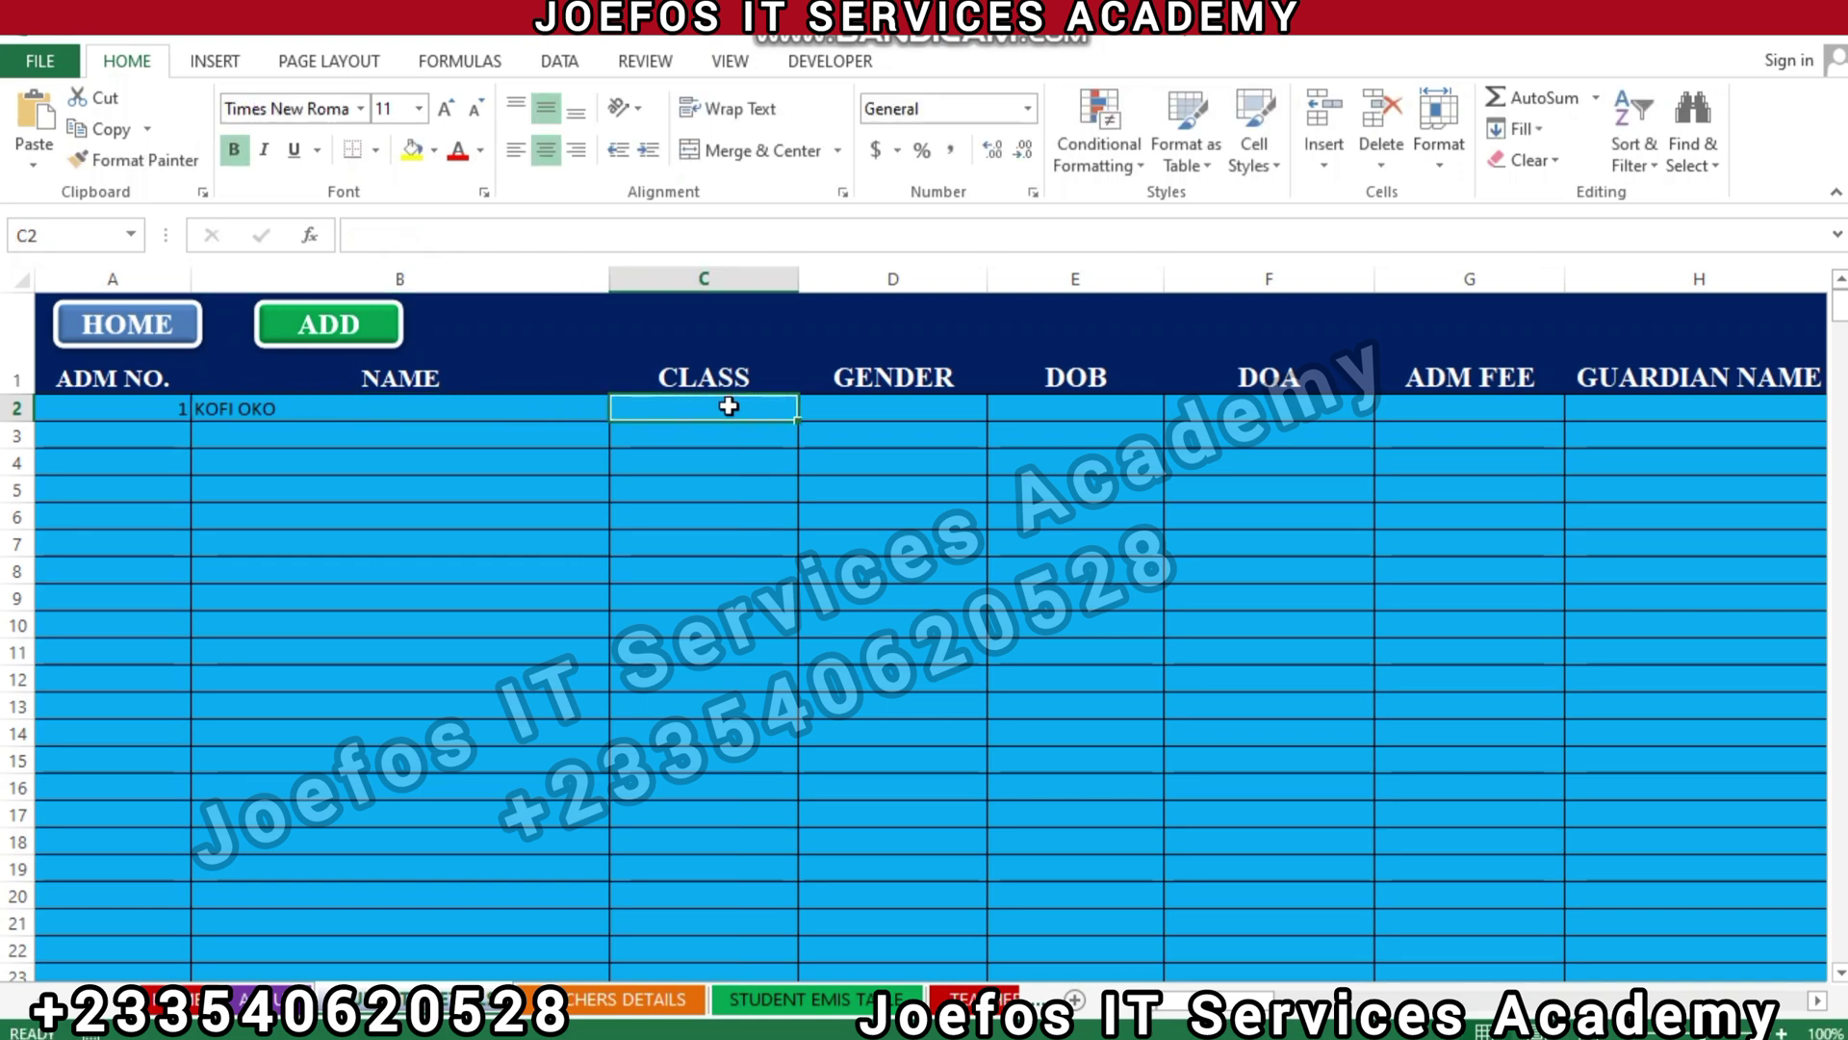
text(K)
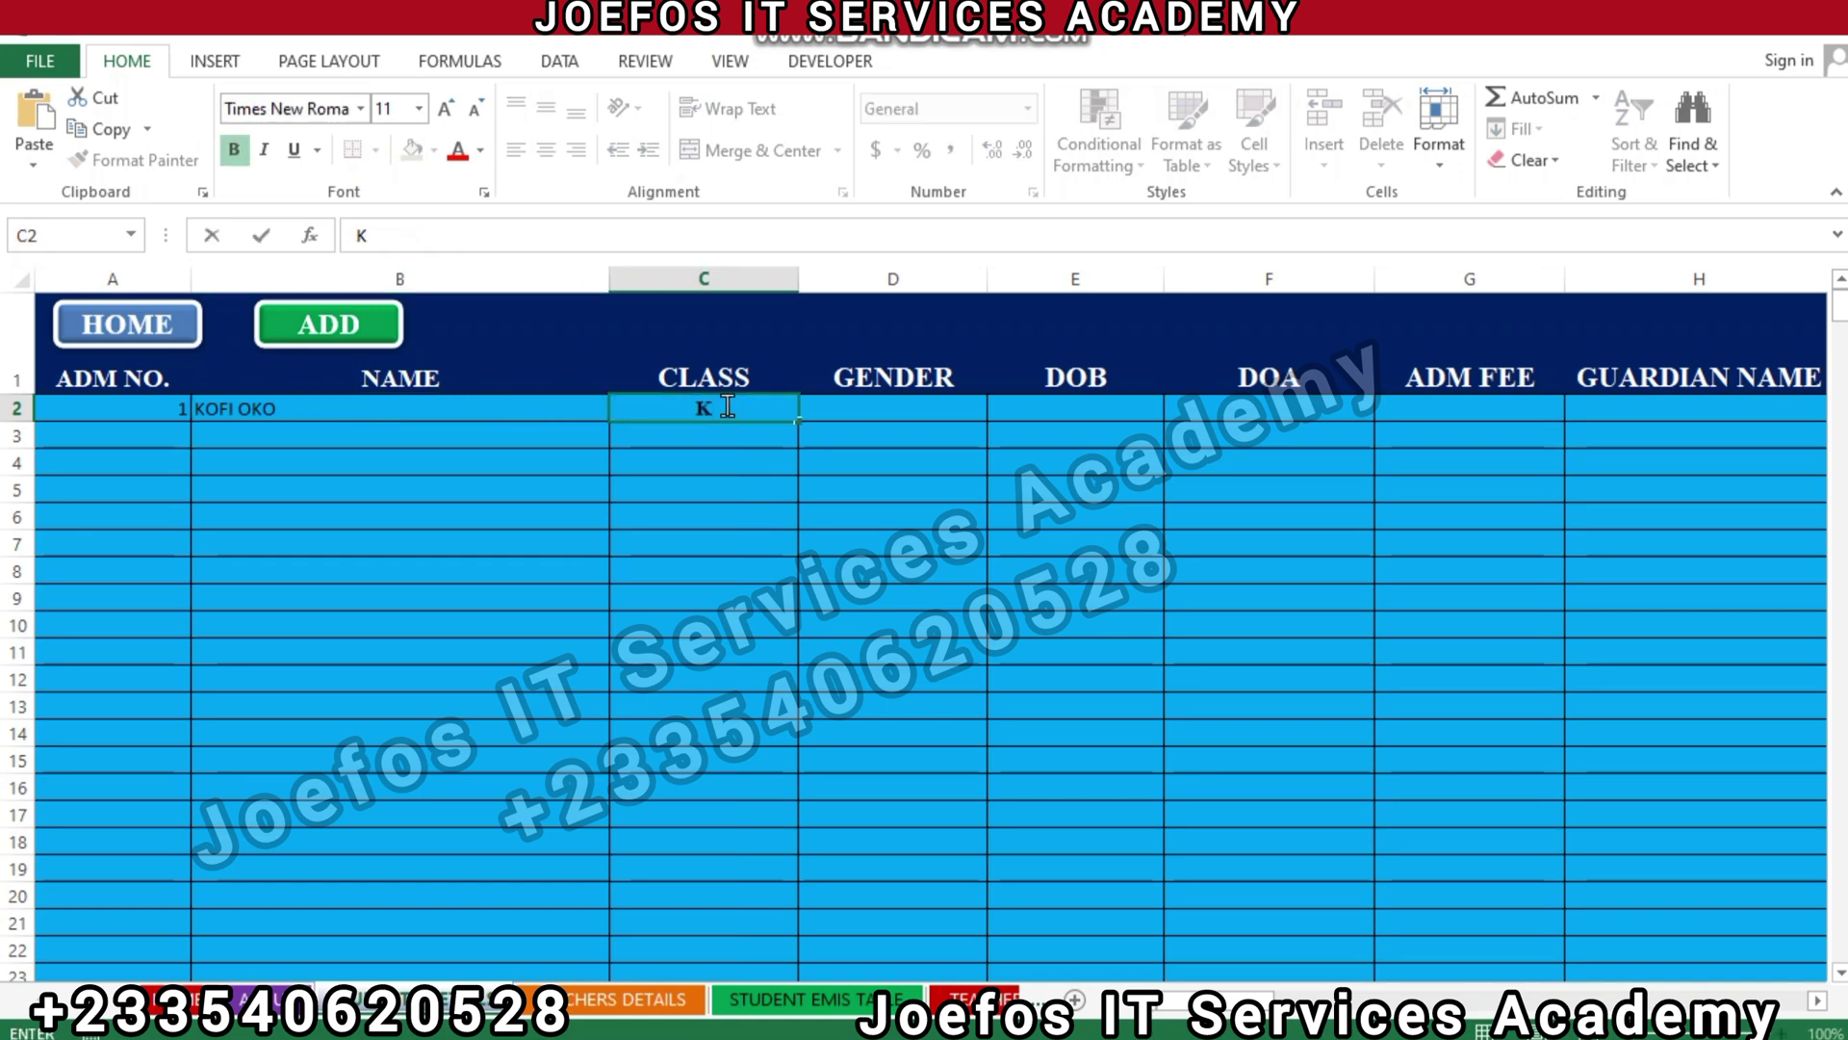
text(G ONE)
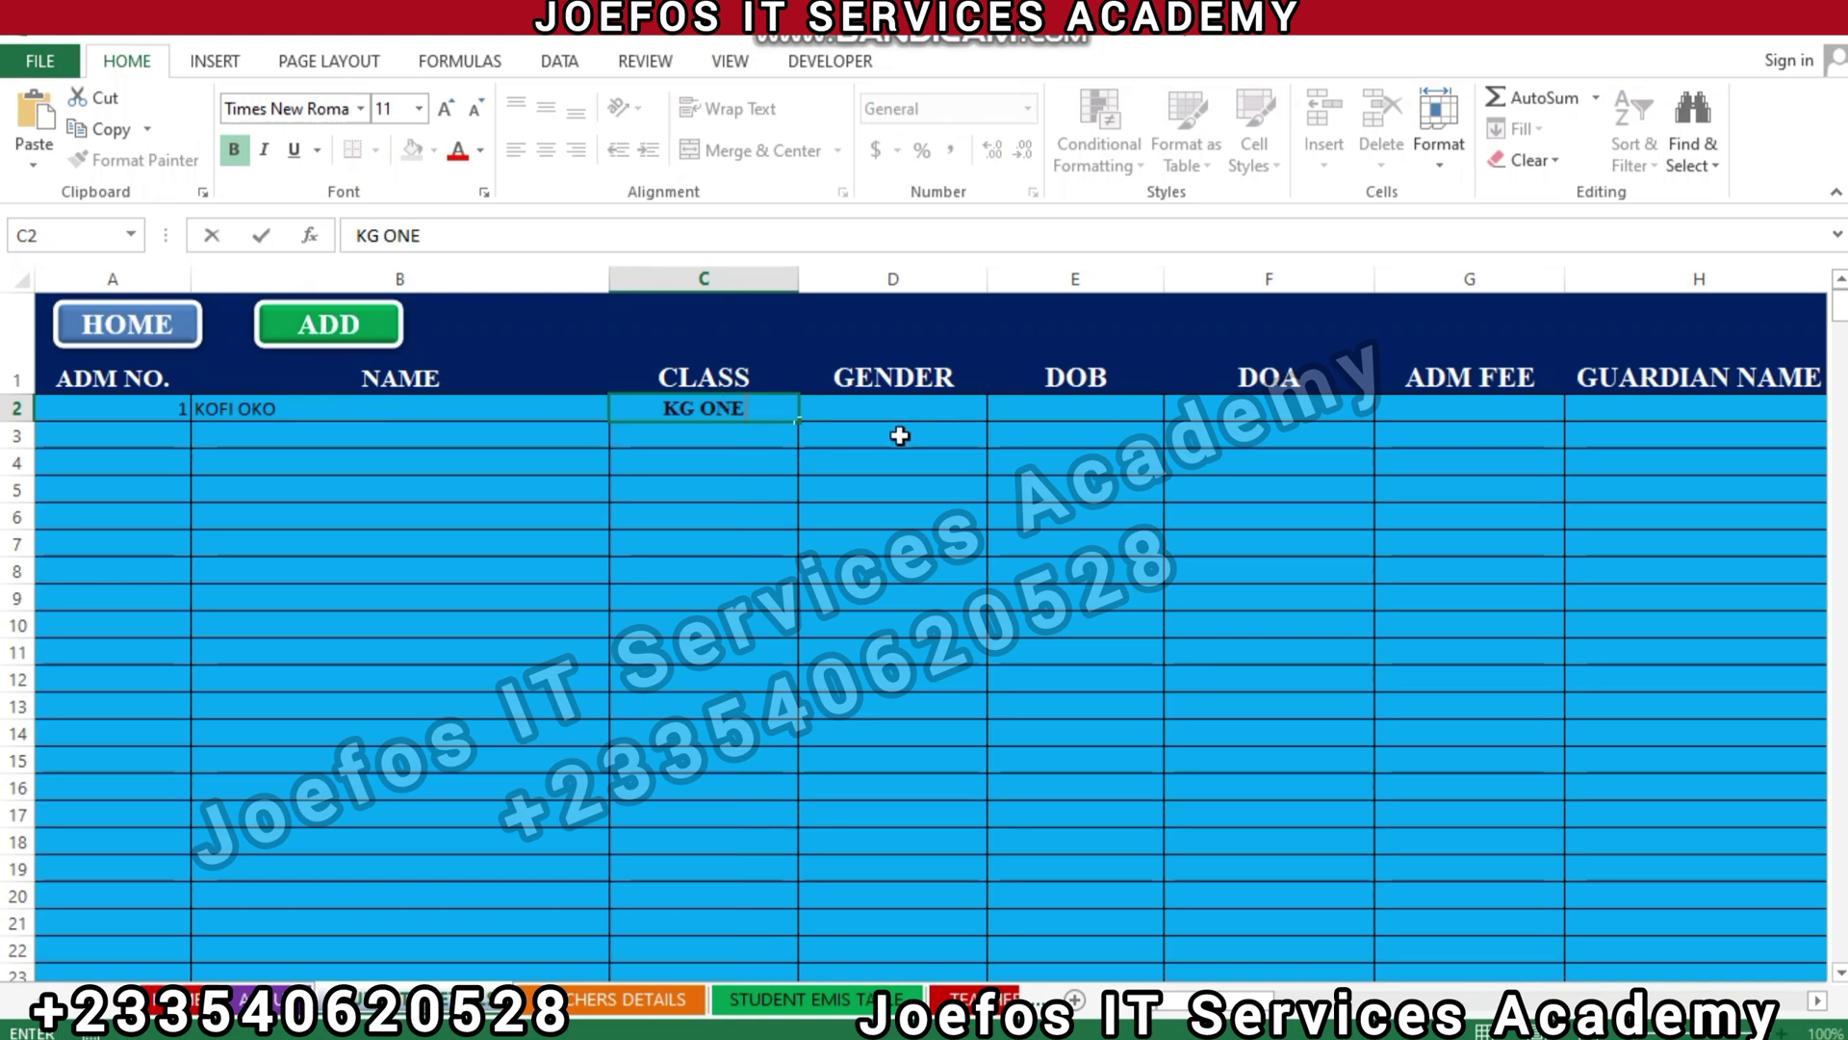
click(891, 404)
text(MA)
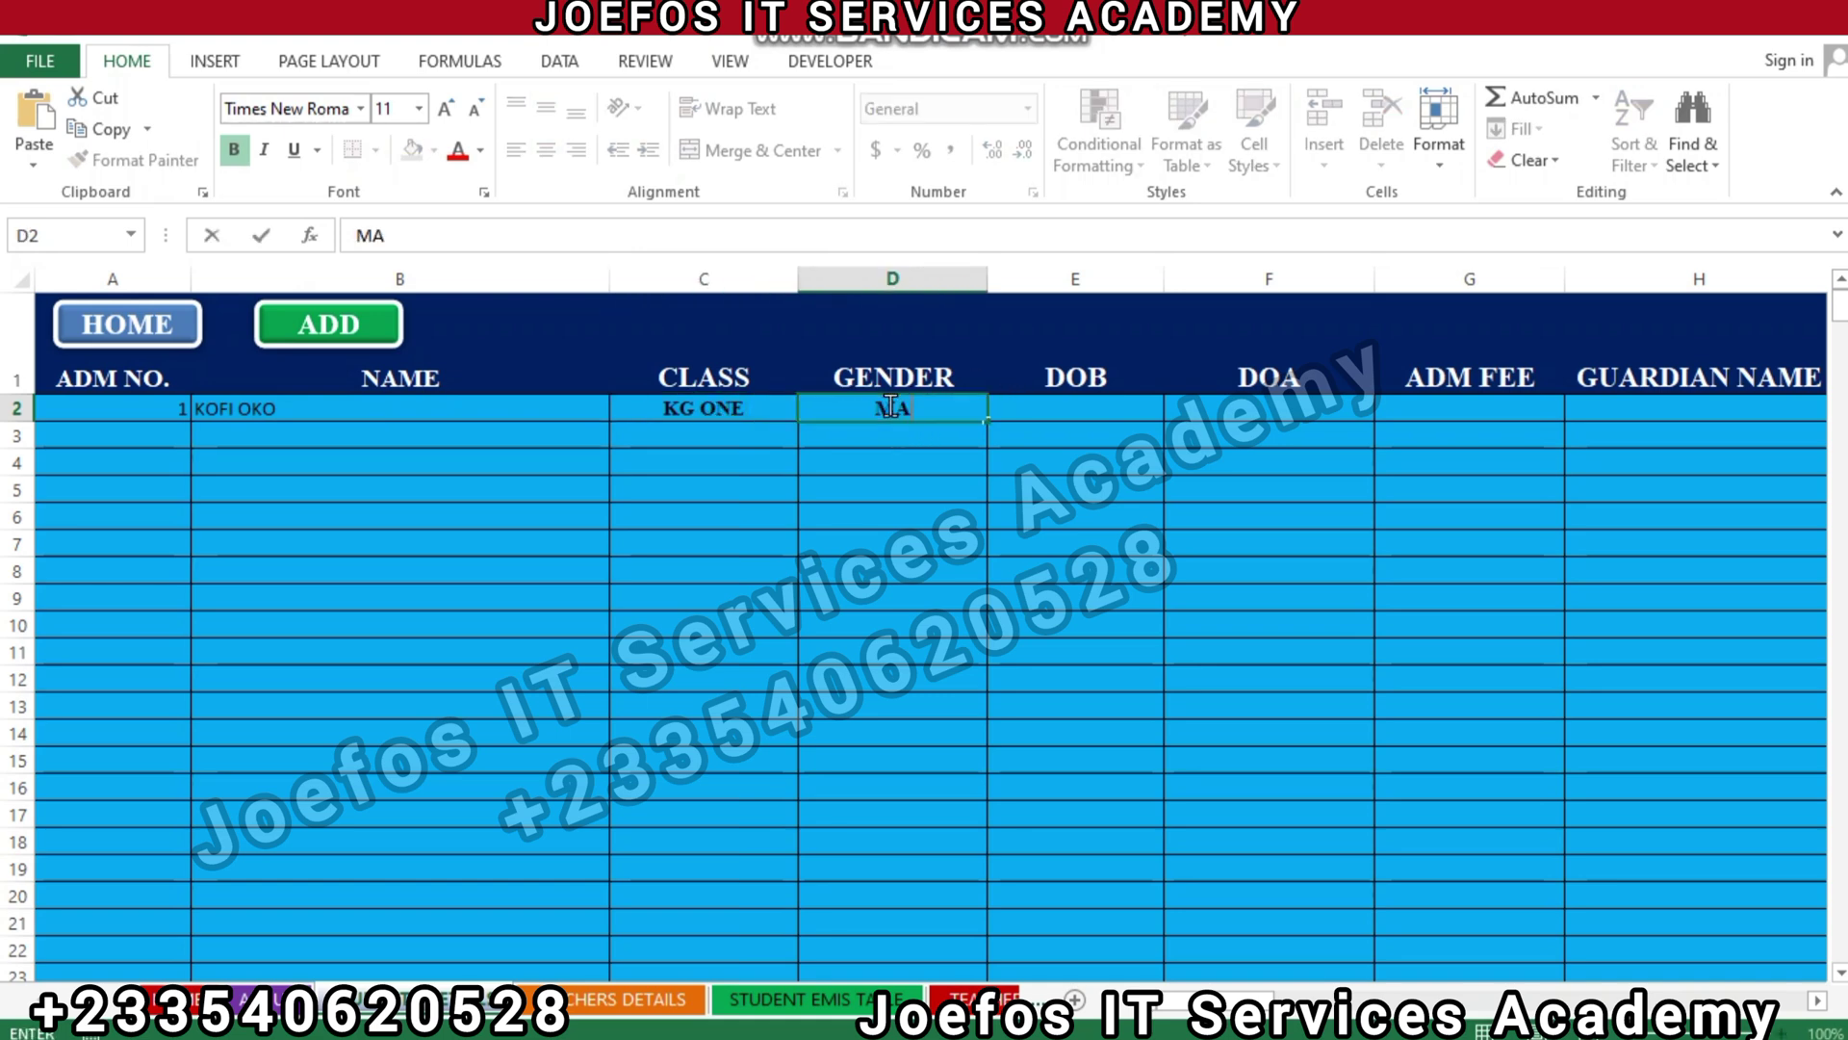
text(LE)
click(1082, 408)
text(20)
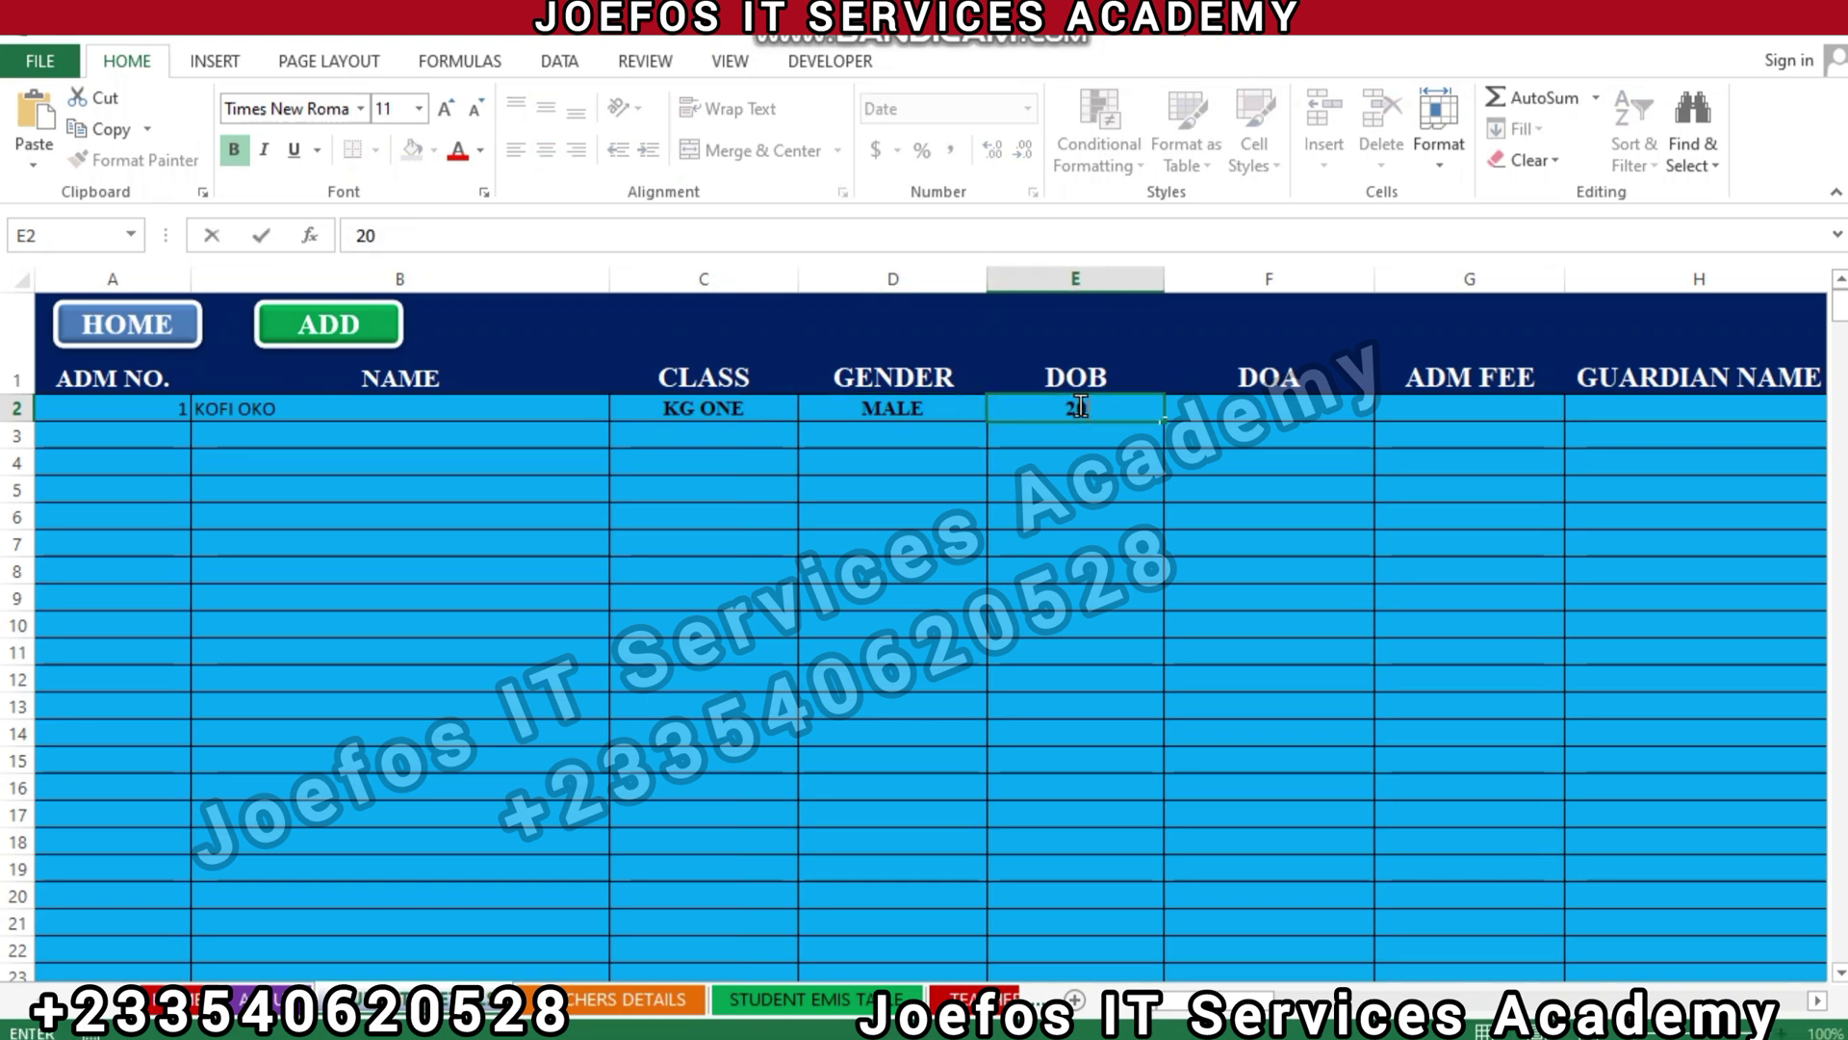
text(/01/2009)
Complete the row with admission date 13/1/2024, fee 100, guardian name, address and contact number
click(1262, 412)
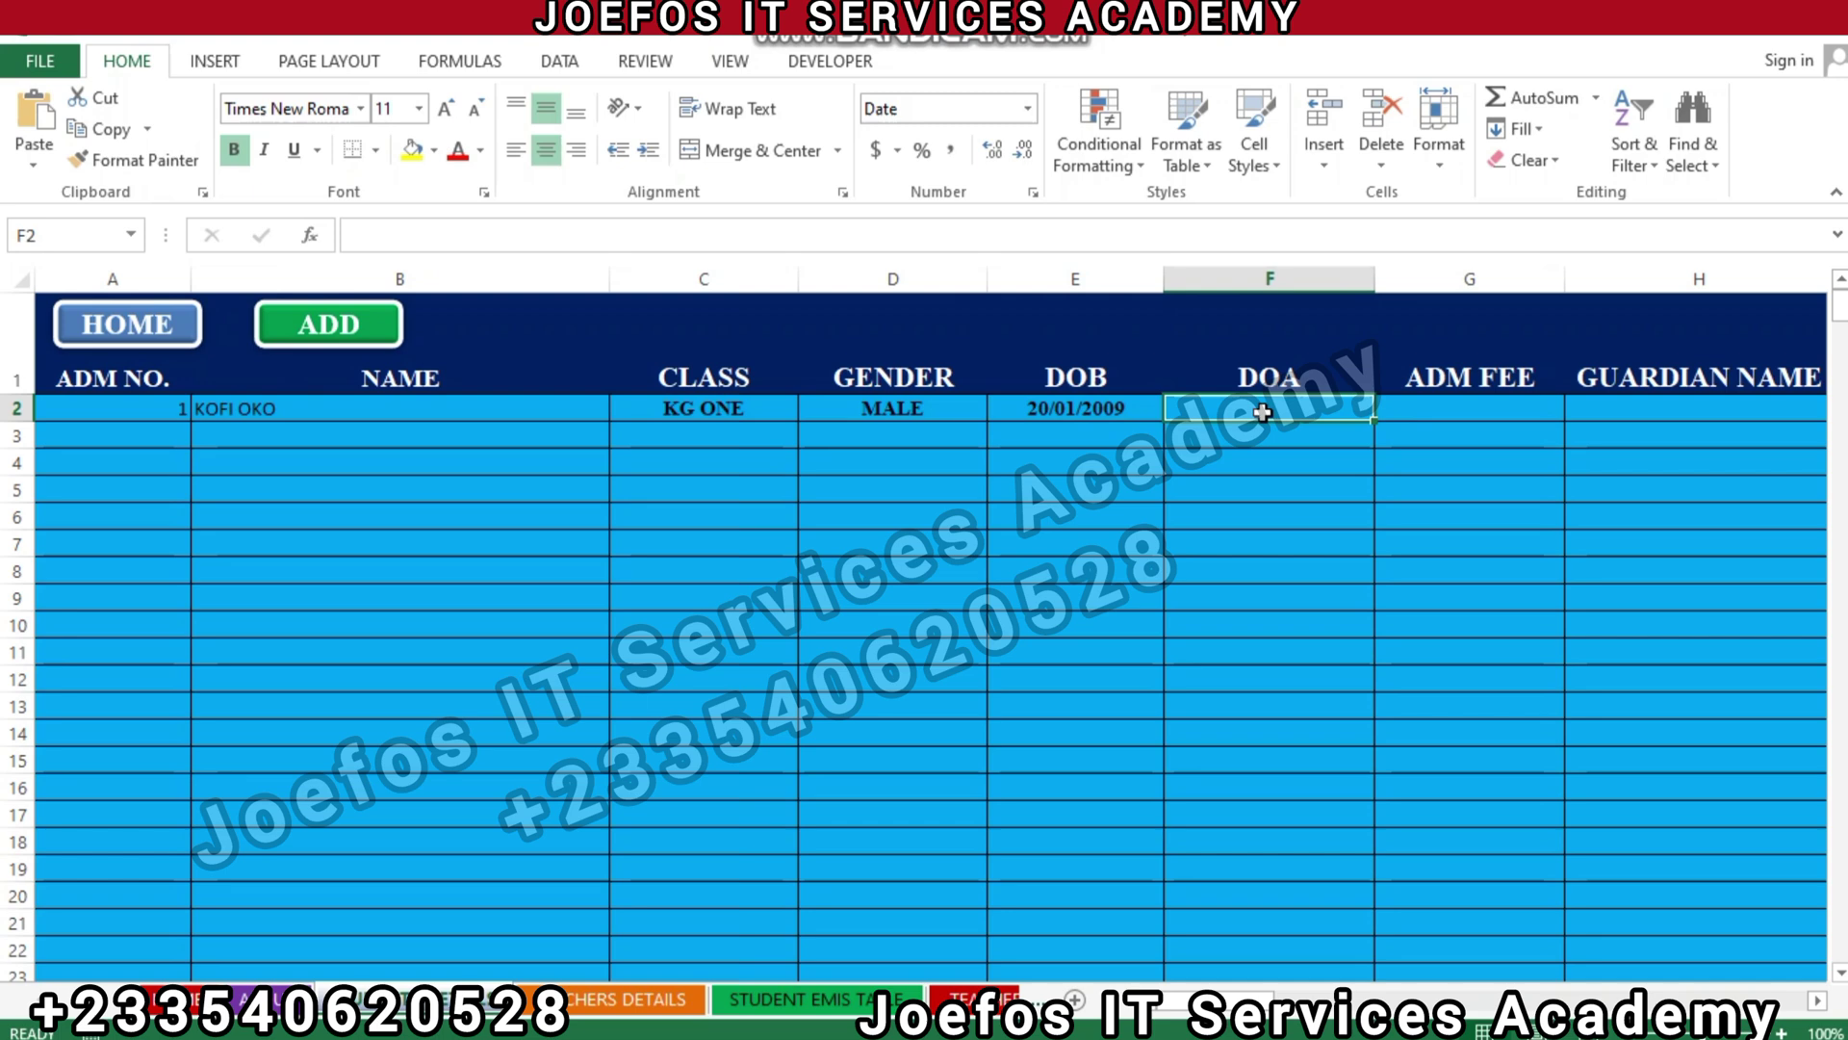
text(13/1)
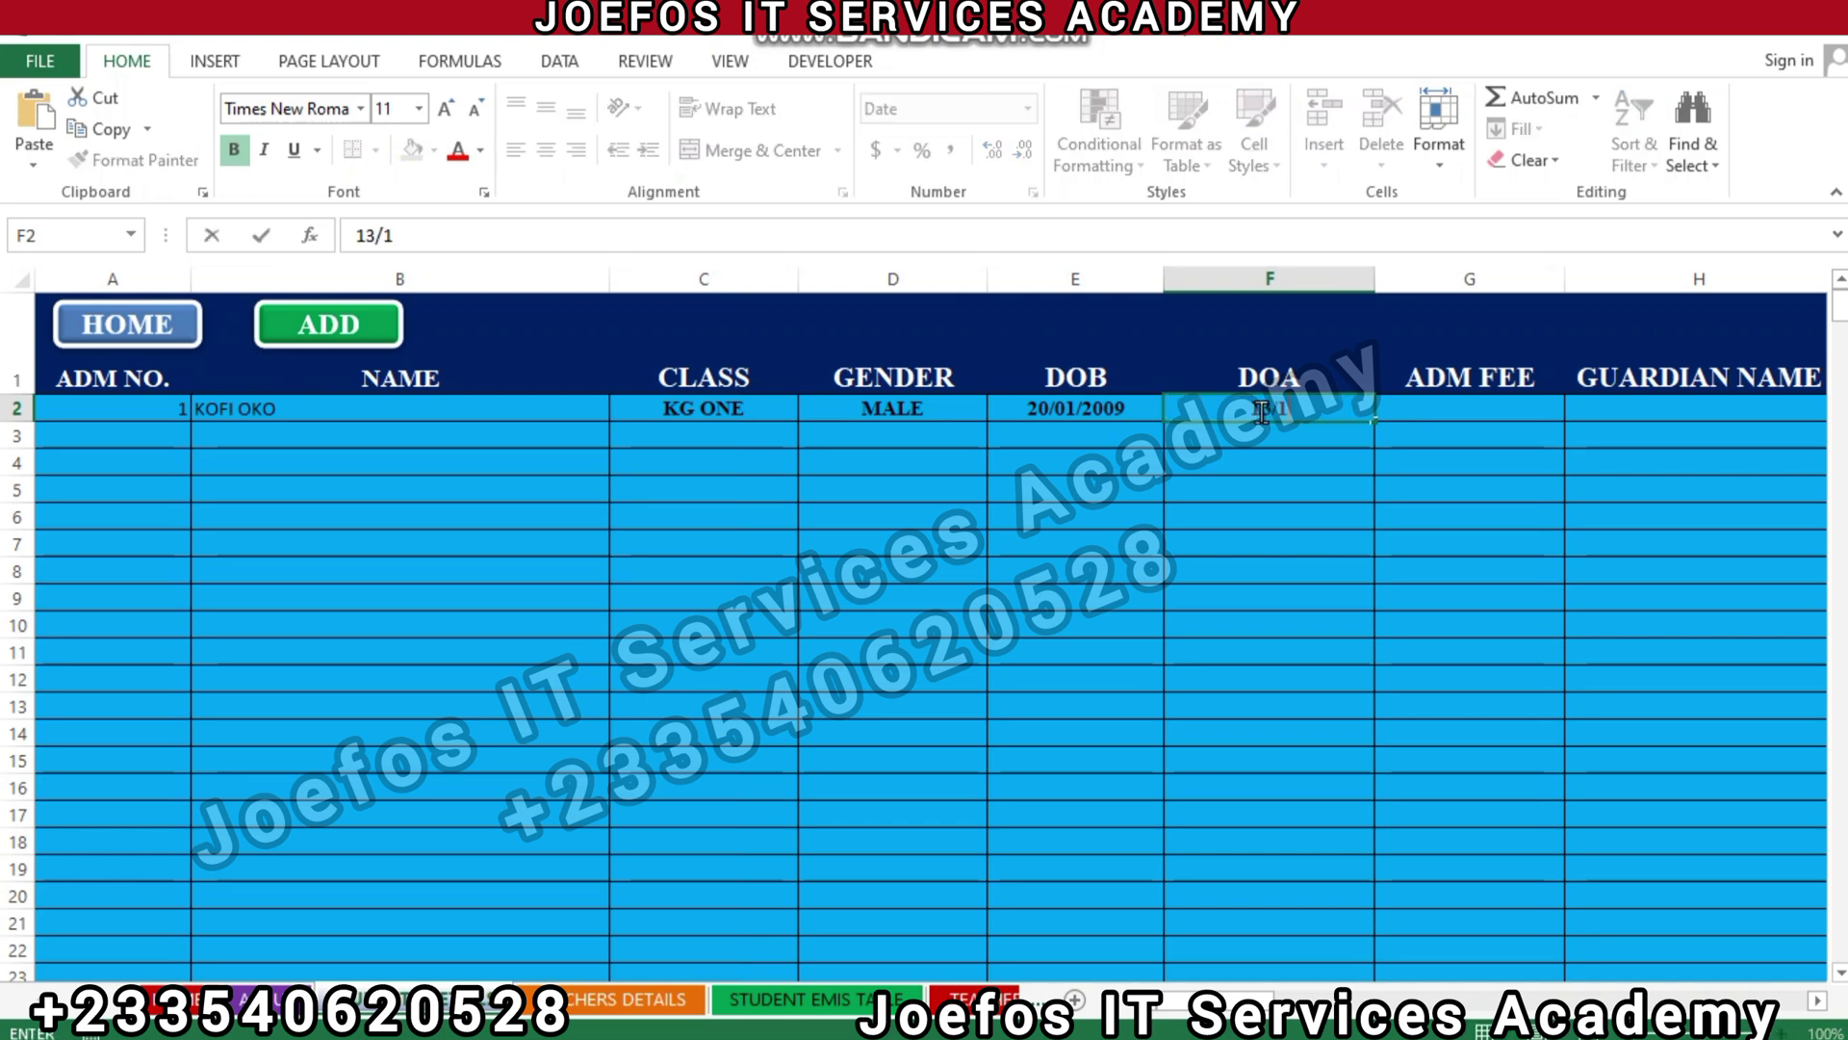
text(/2024)
click(1413, 406)
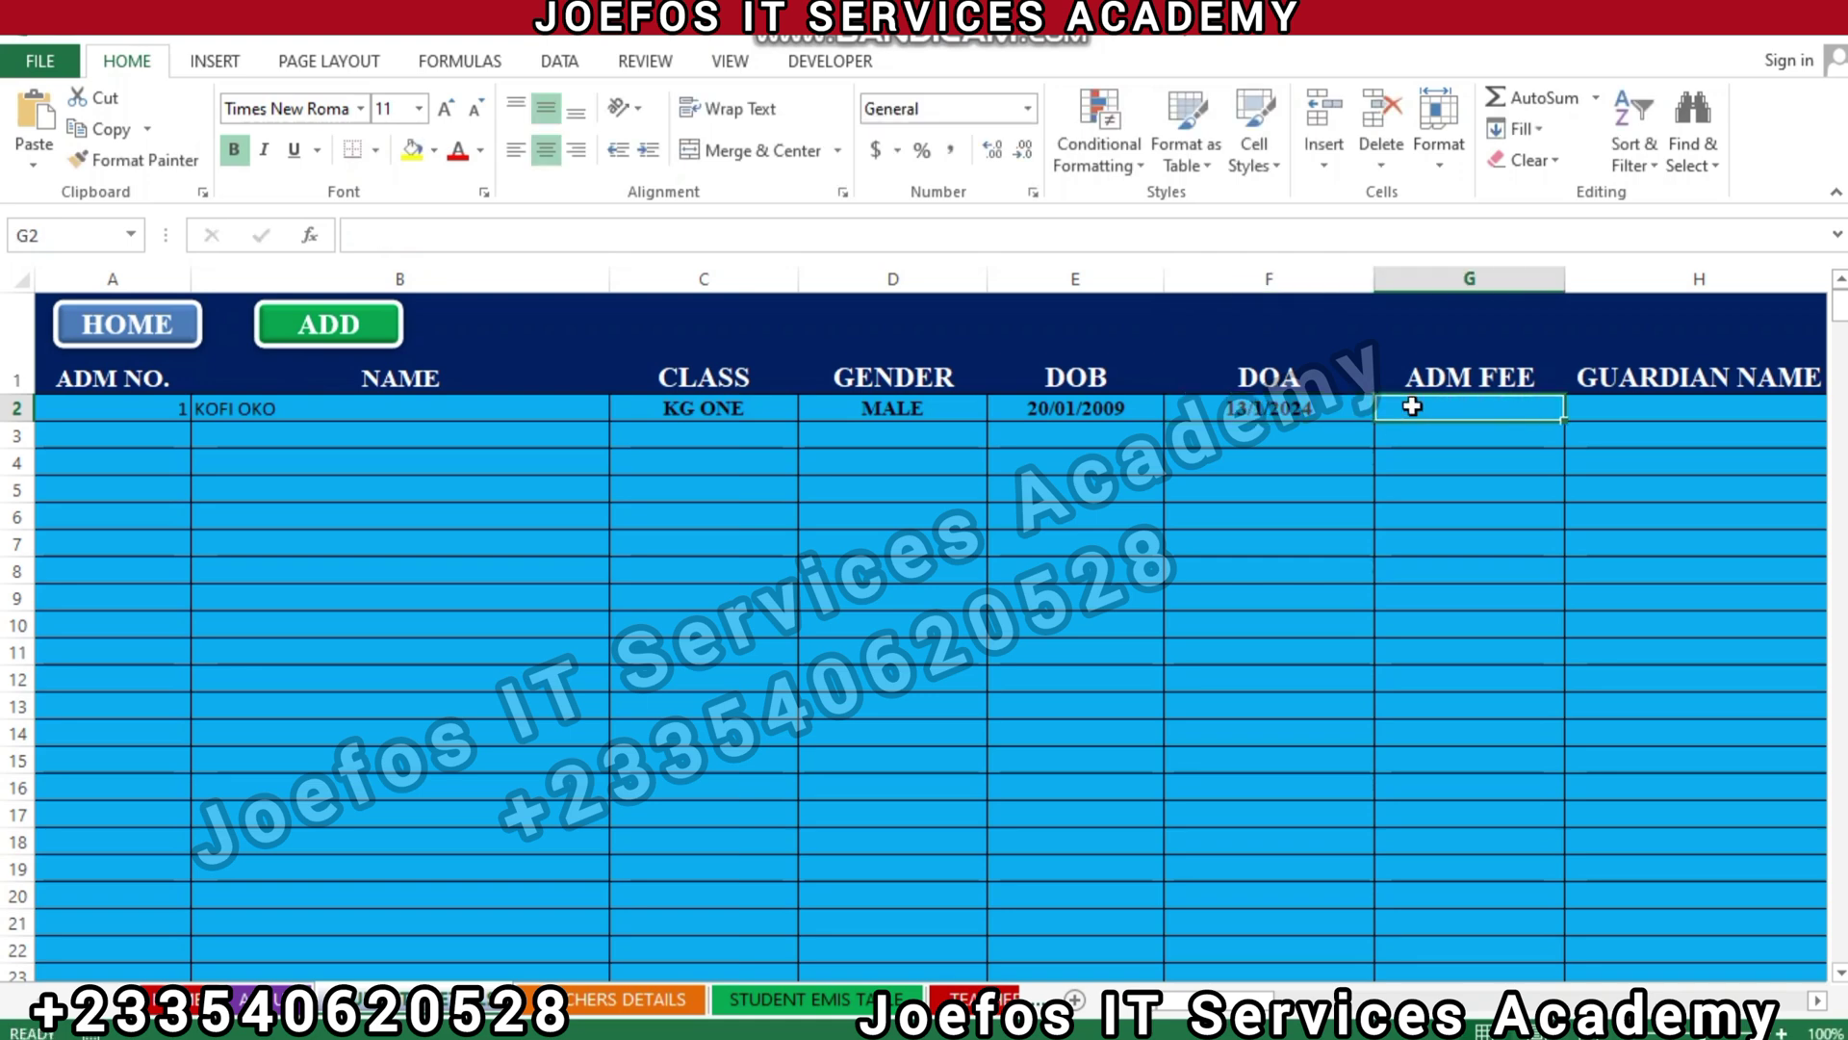
text(100)
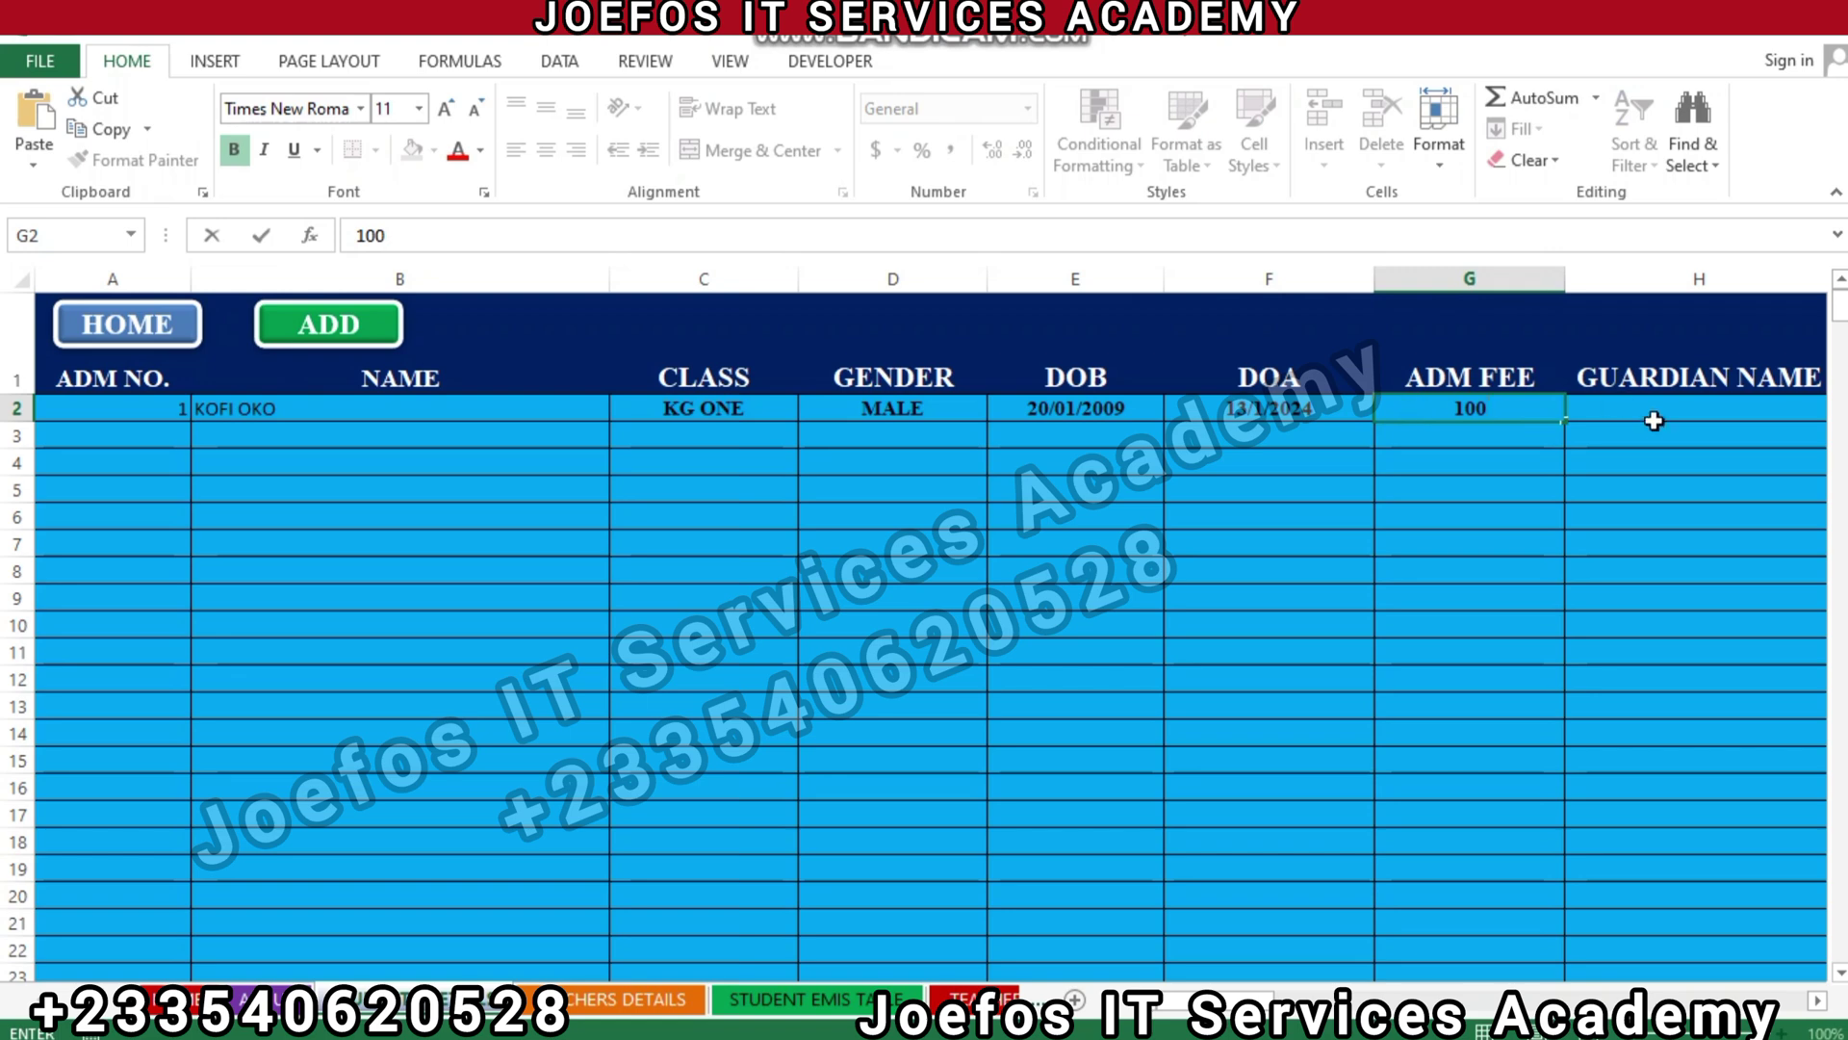
click(1654, 414)
text(RRRR)
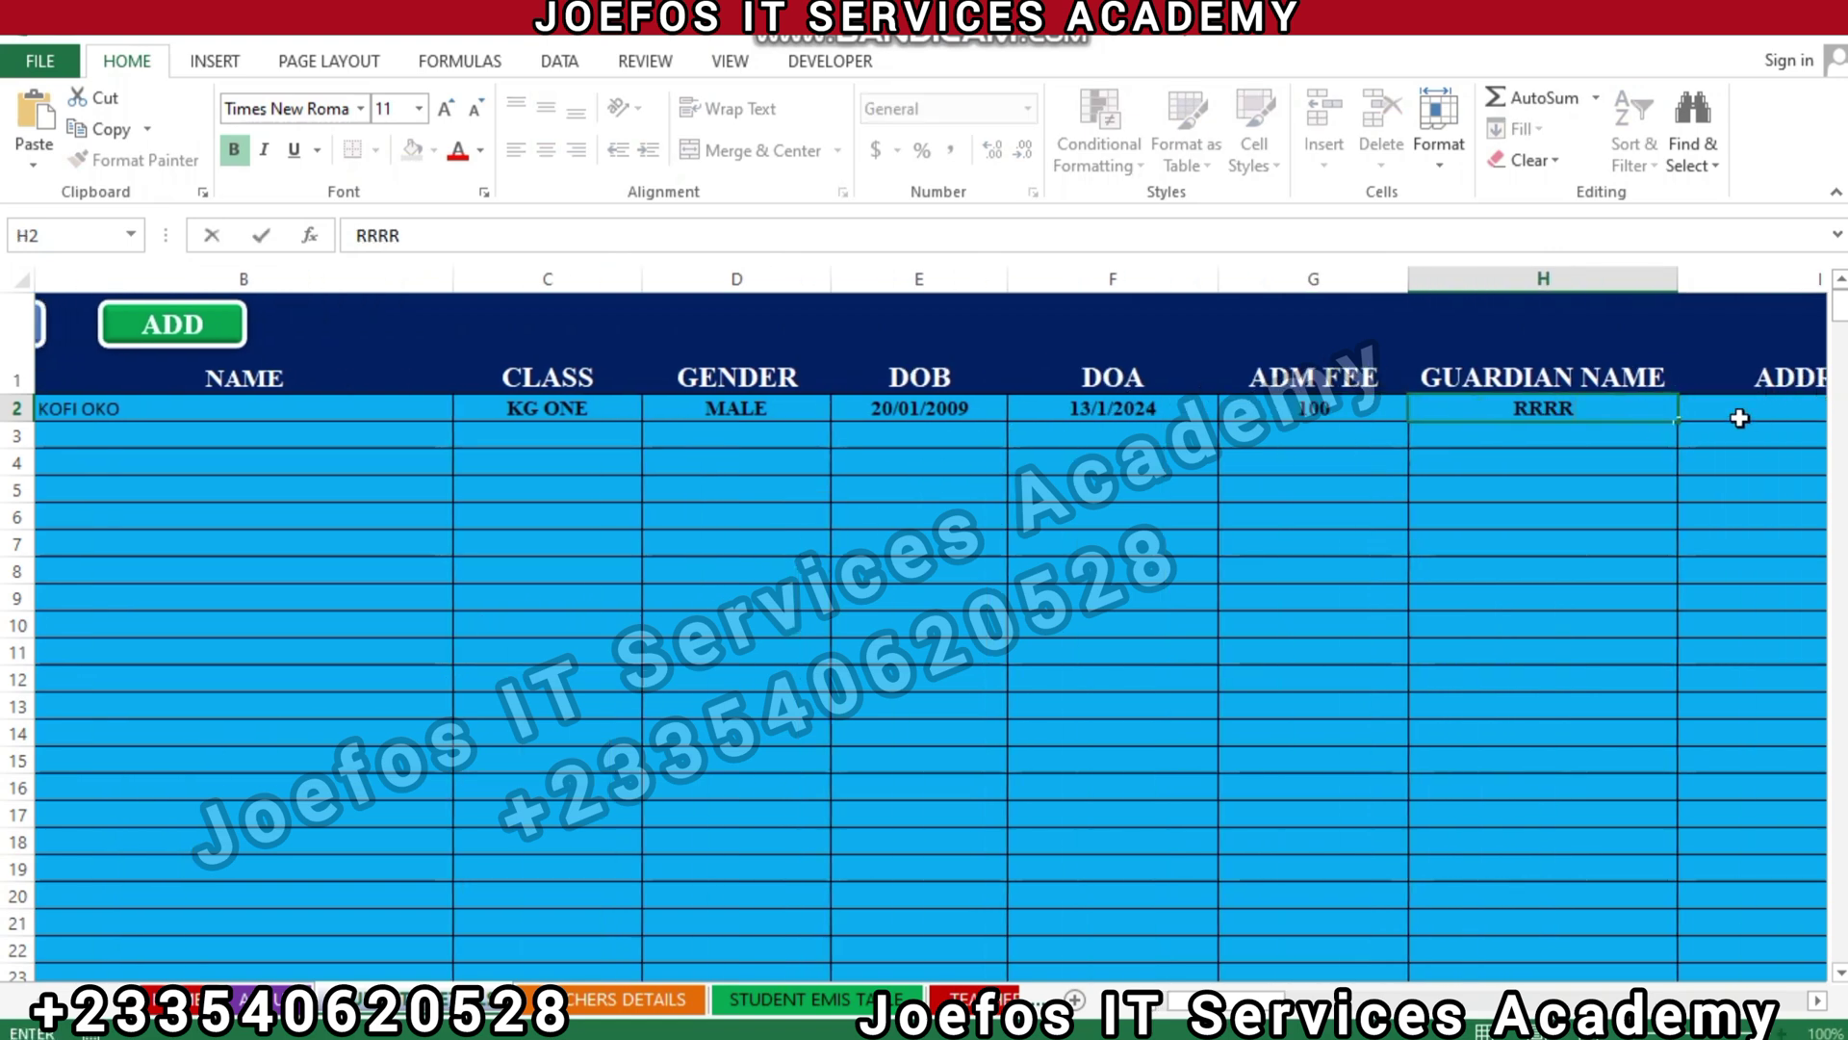
click(1738, 415)
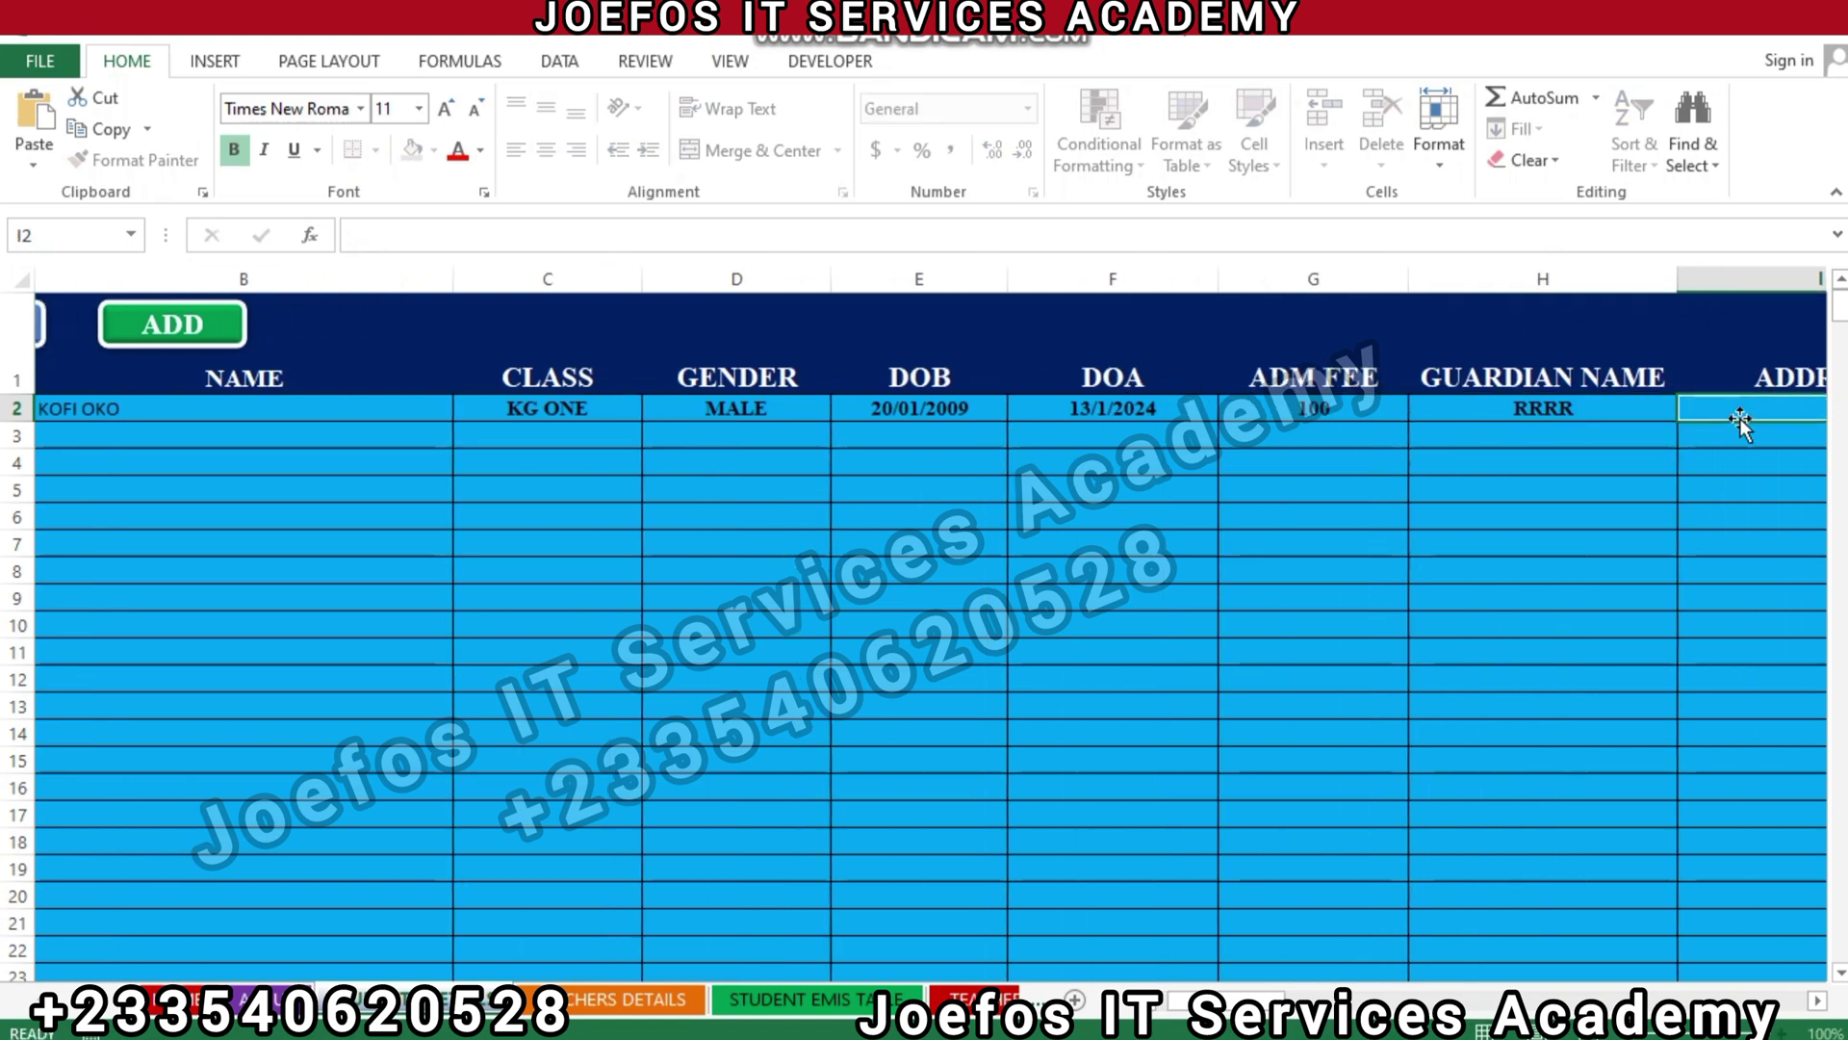
click(1818, 1001)
click(1818, 1001)
click(1818, 1001)
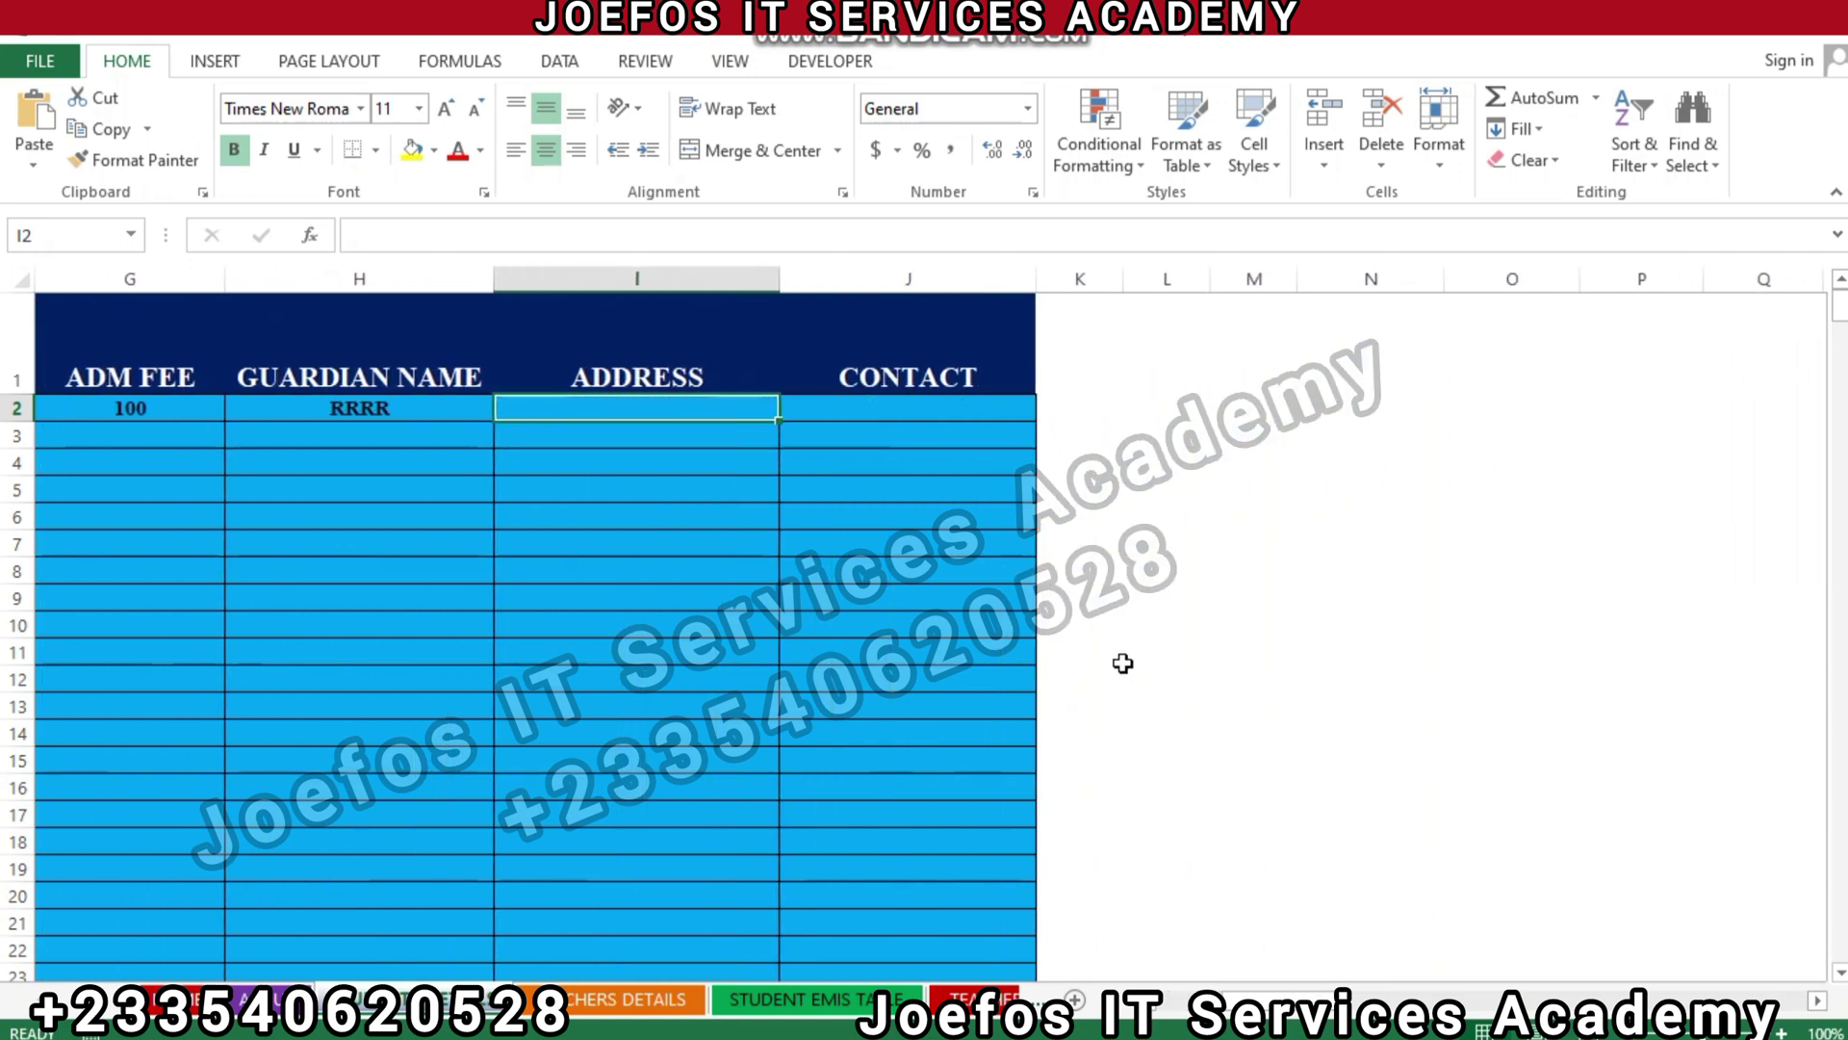
text(FFFF)
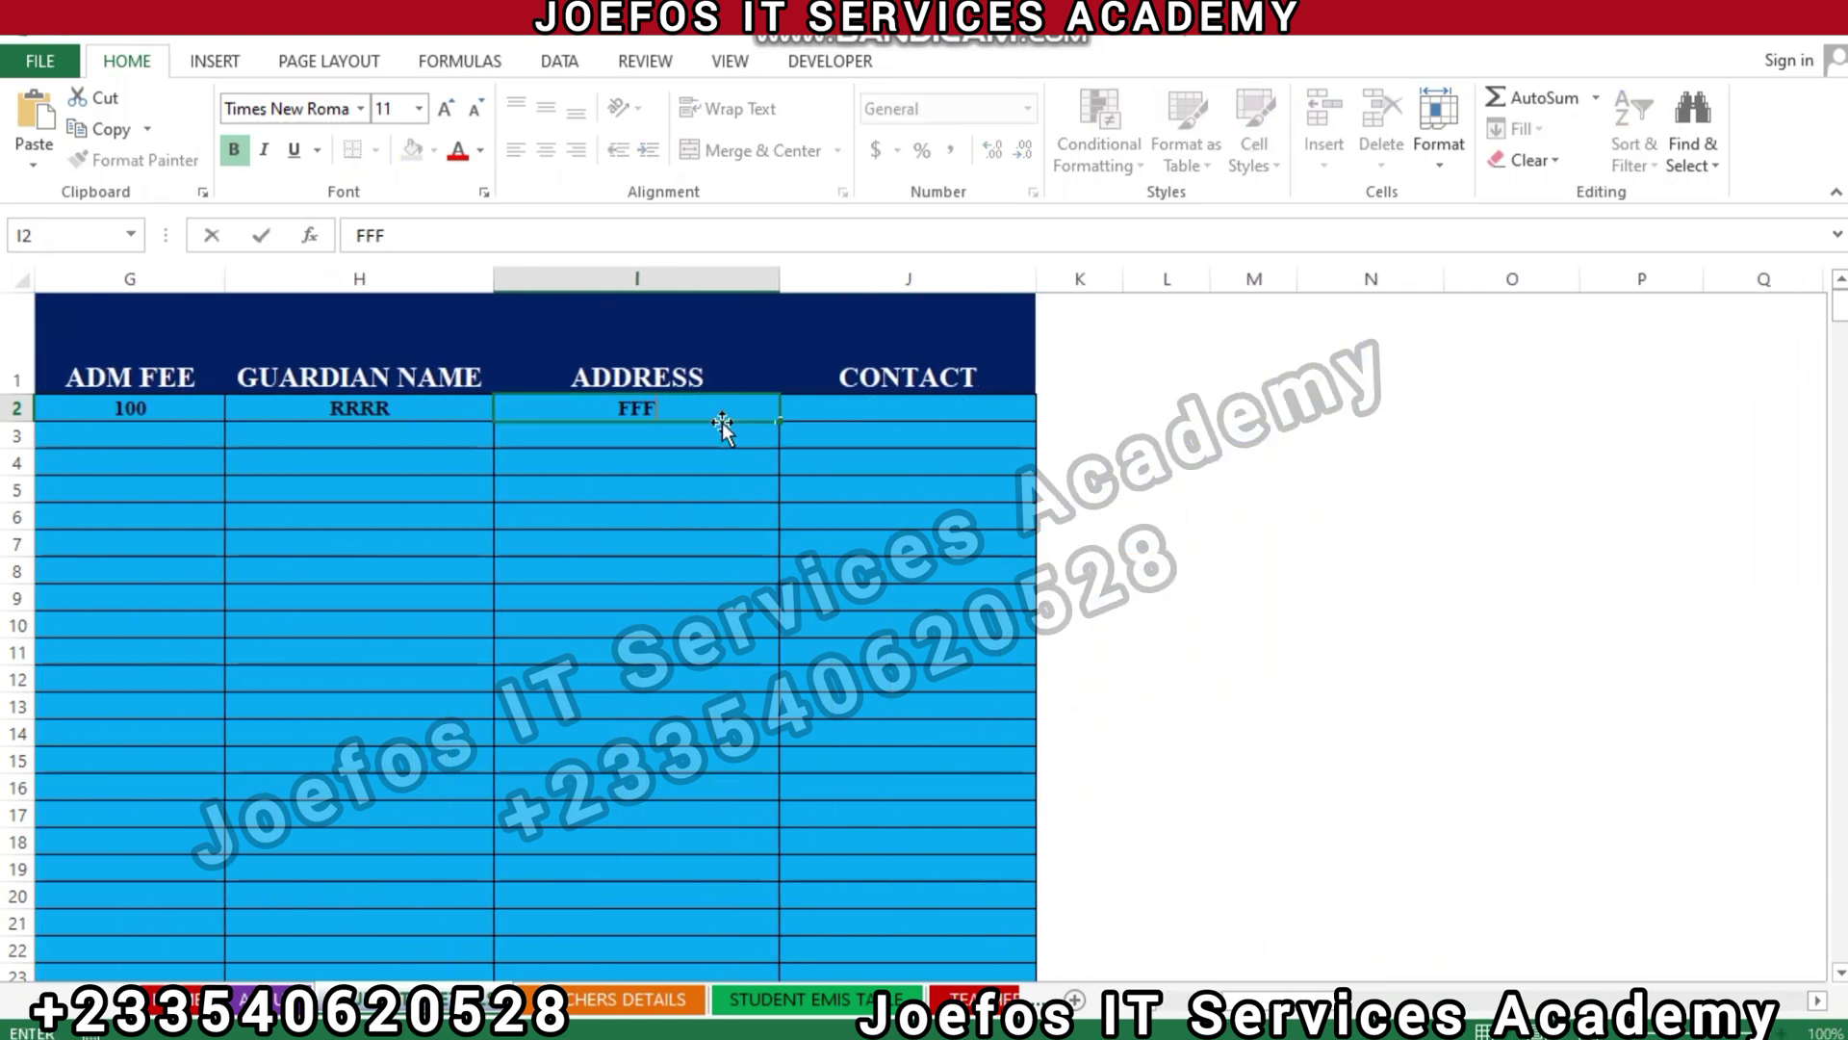
click(829, 414)
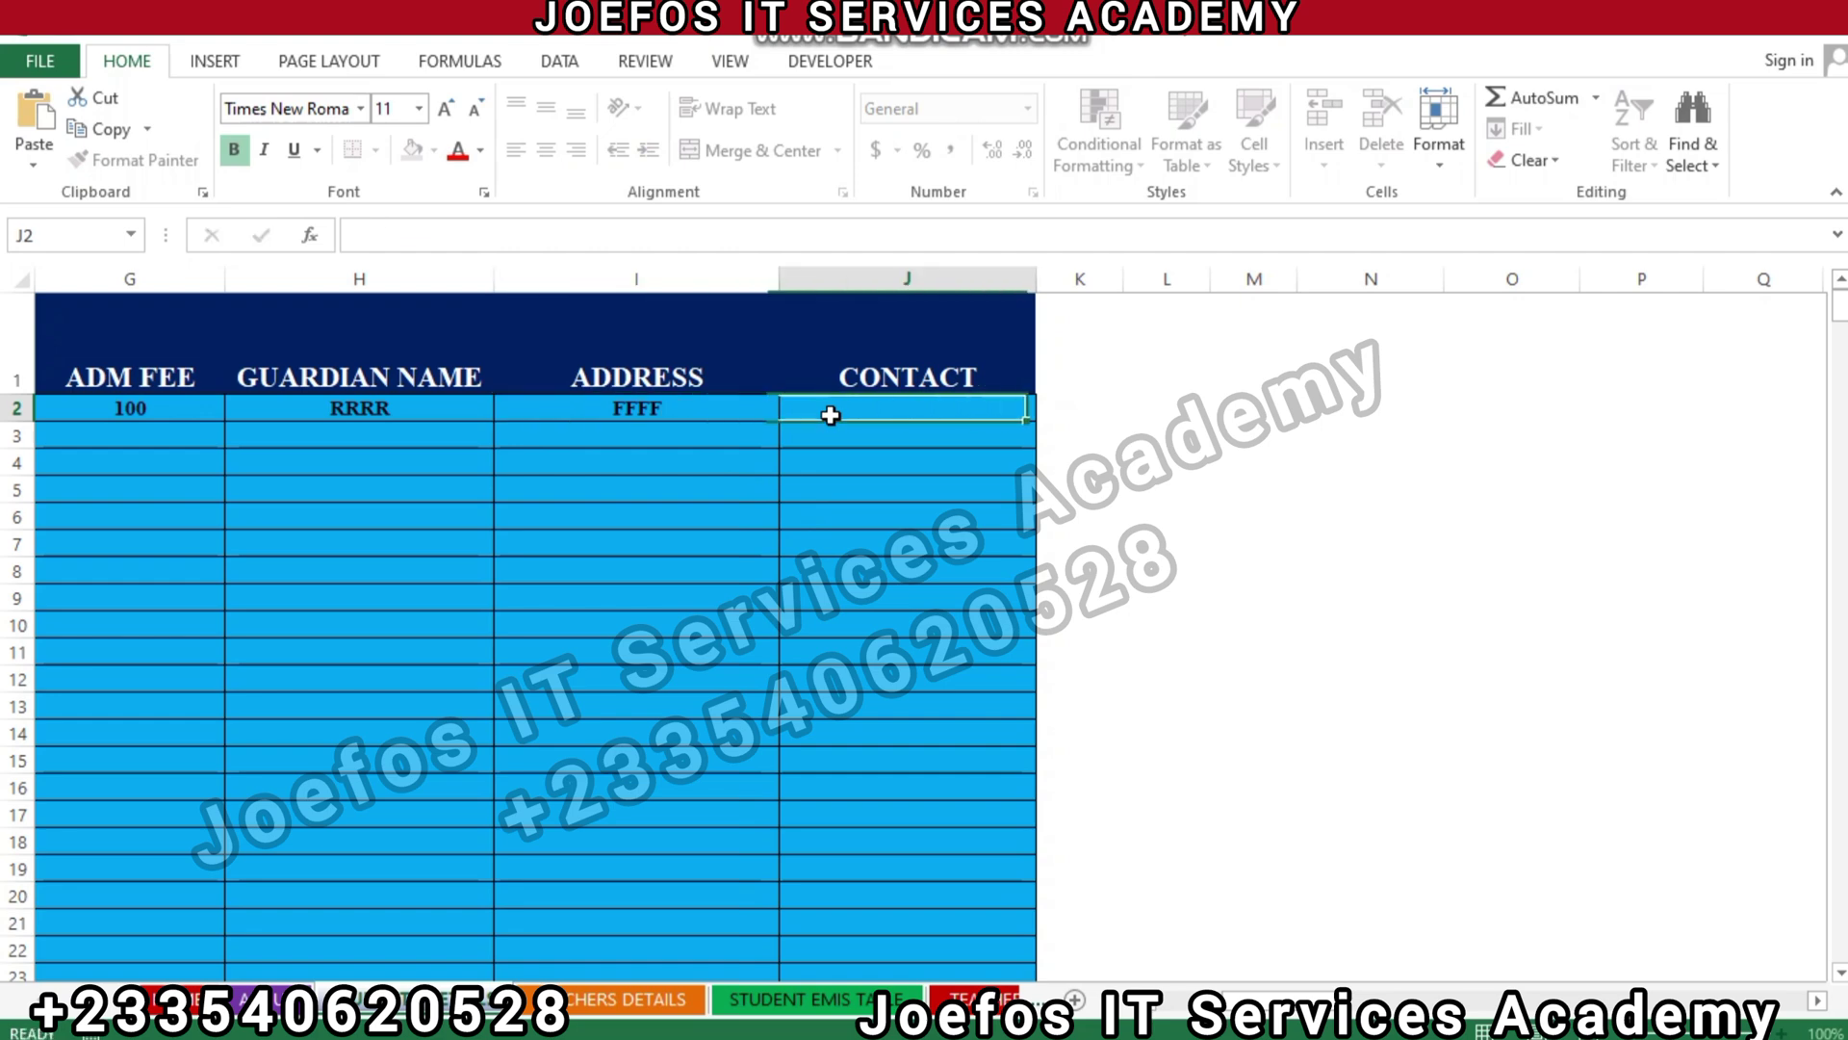
text(44444)
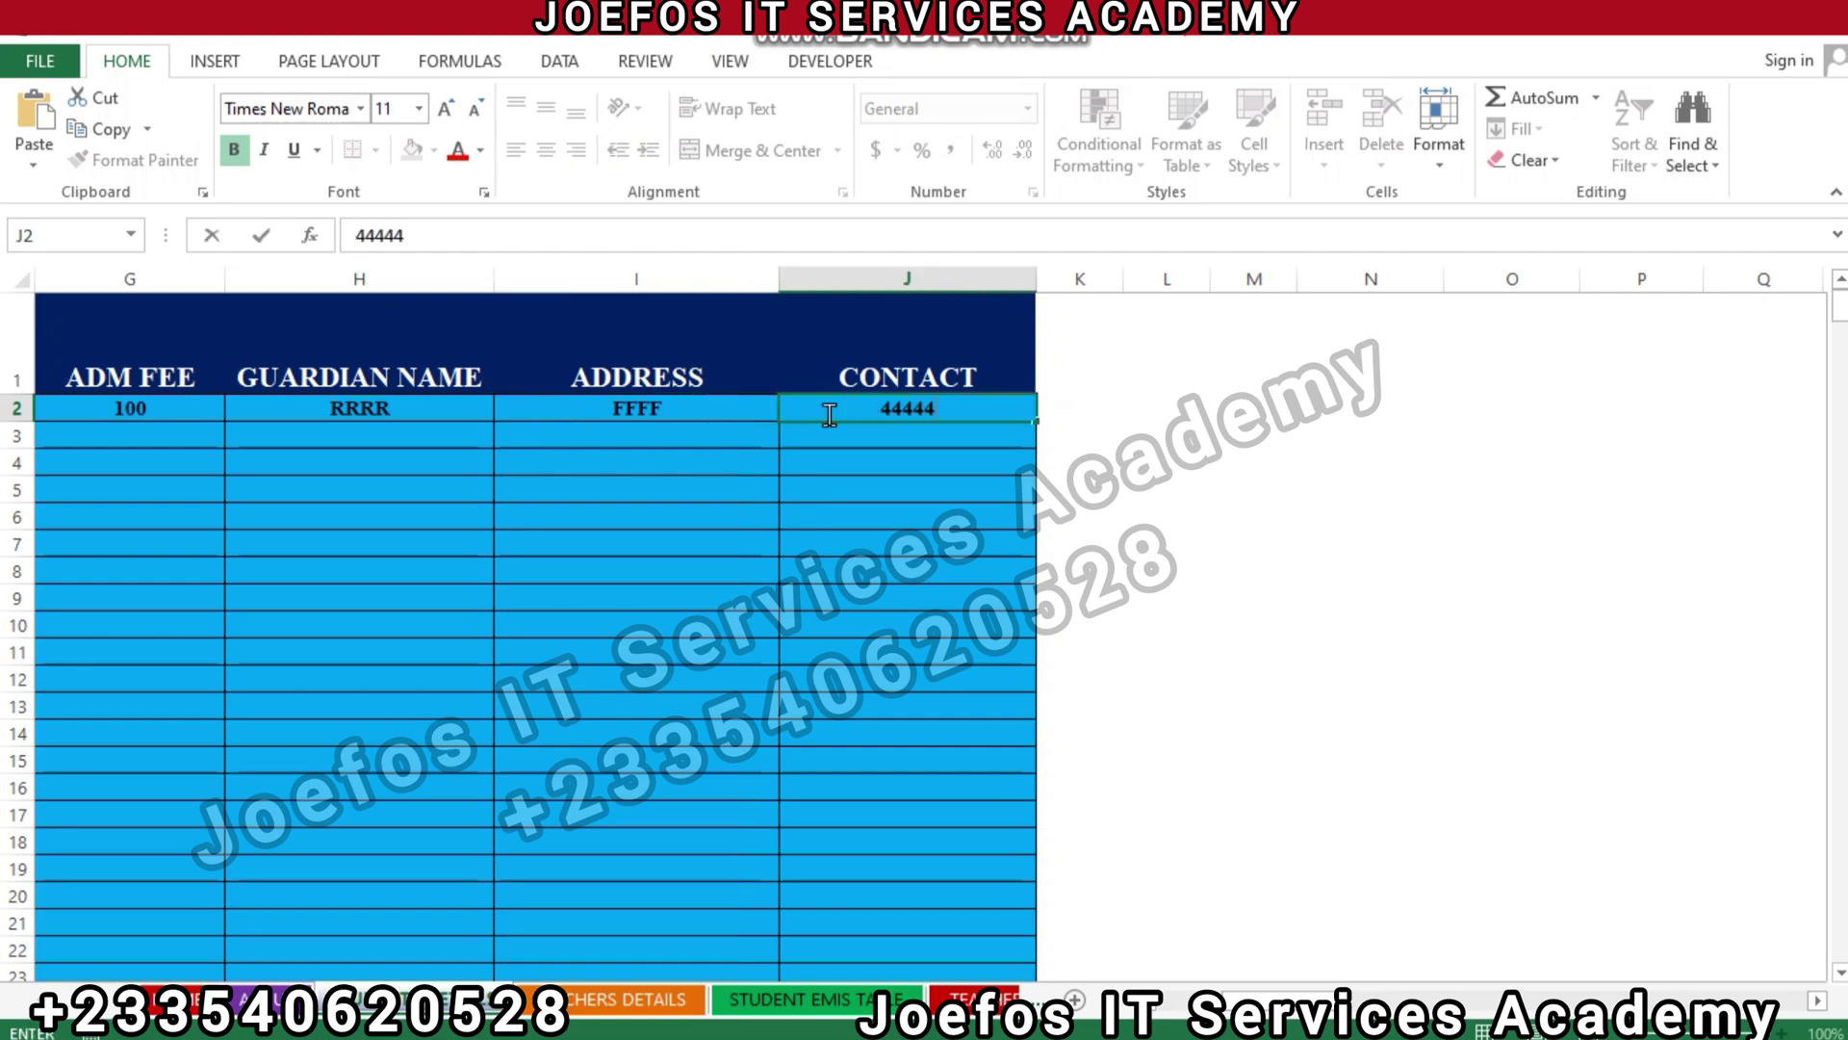
key(Return)
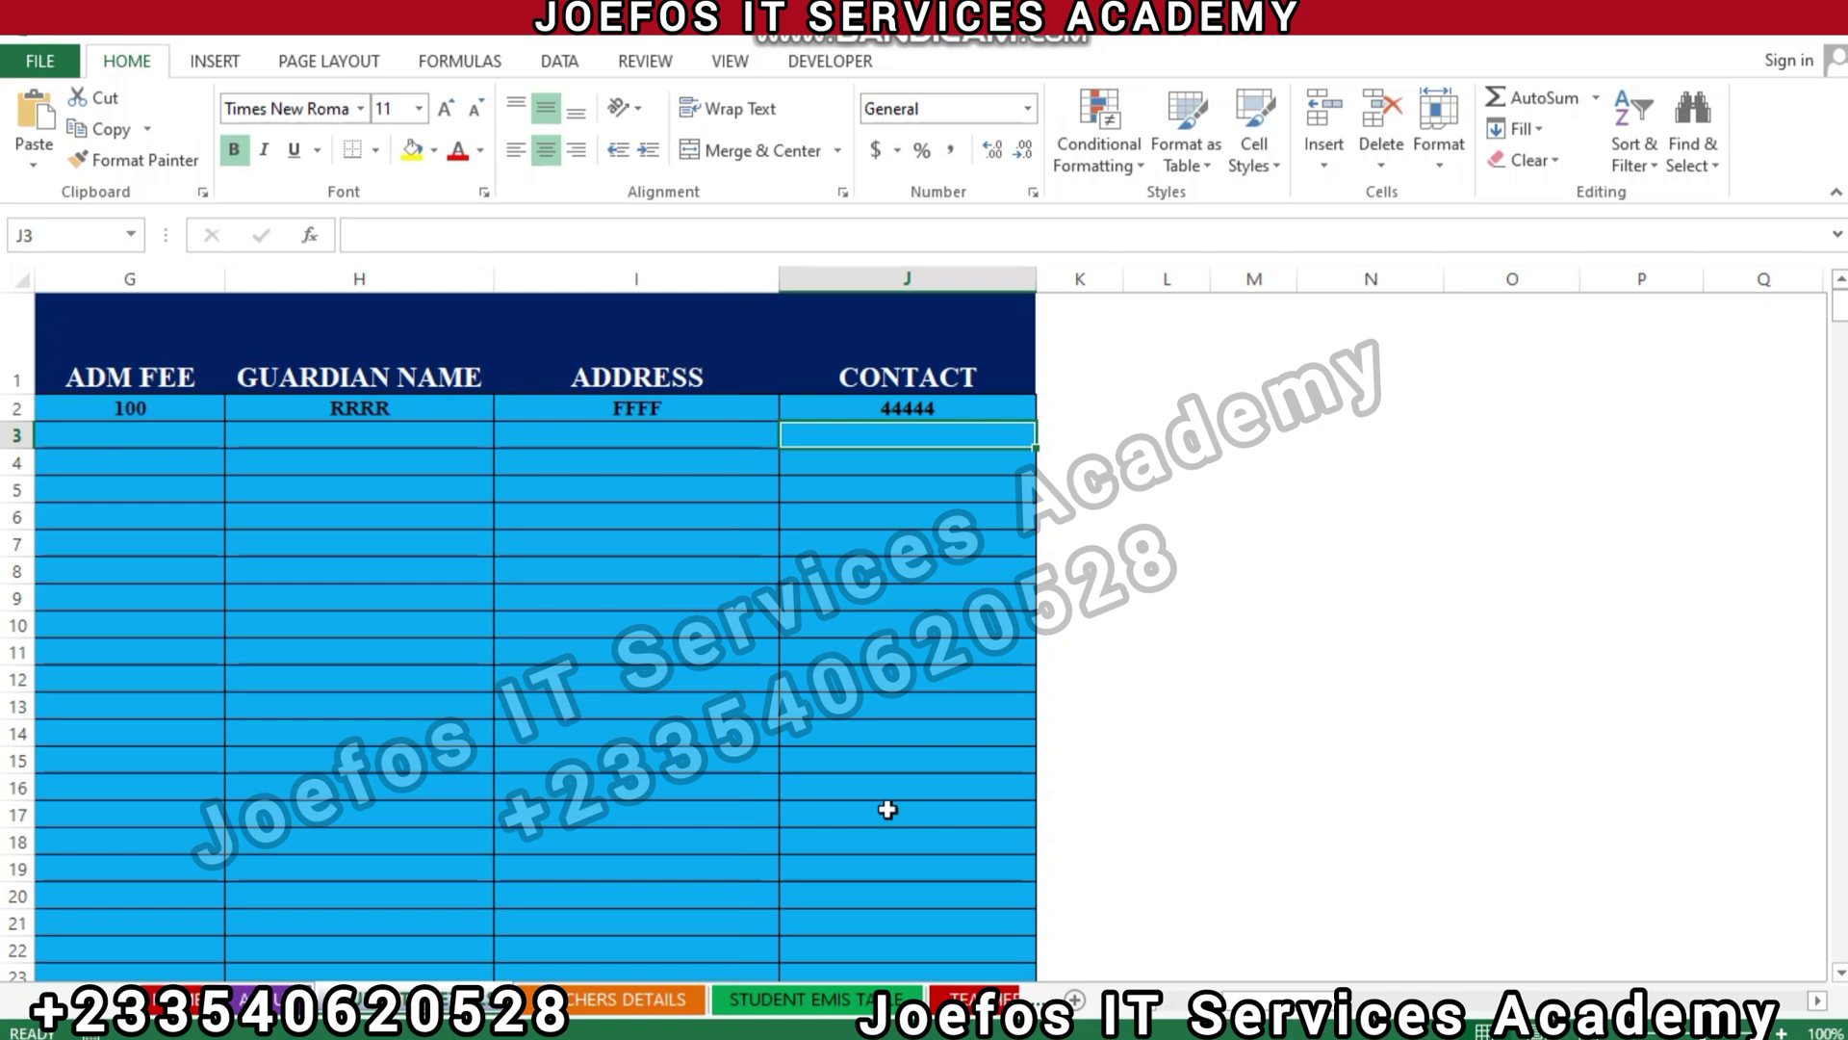
On the STUDENT EMIS TABLE sheet, scroll right and select the MALE TOTAL cell BE2
click(830, 1011)
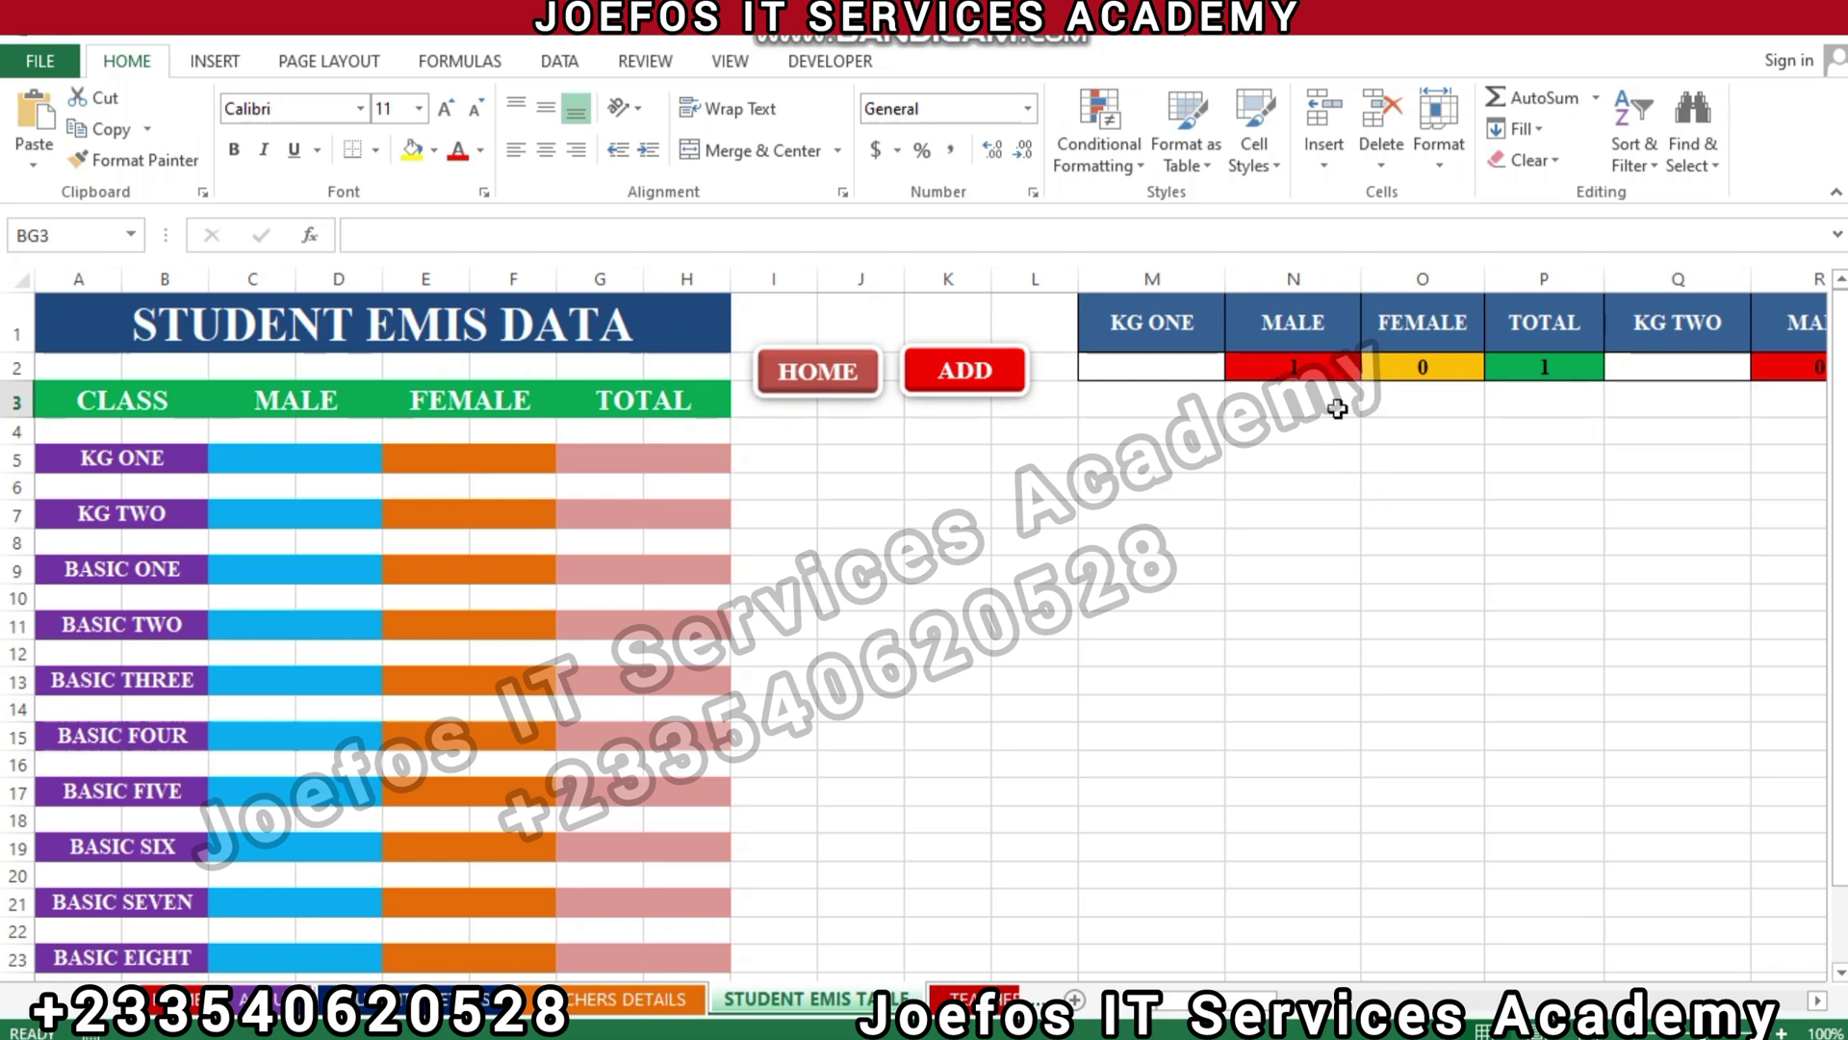
click(1818, 1001)
drag(1818, 1001, 1819, 1004)
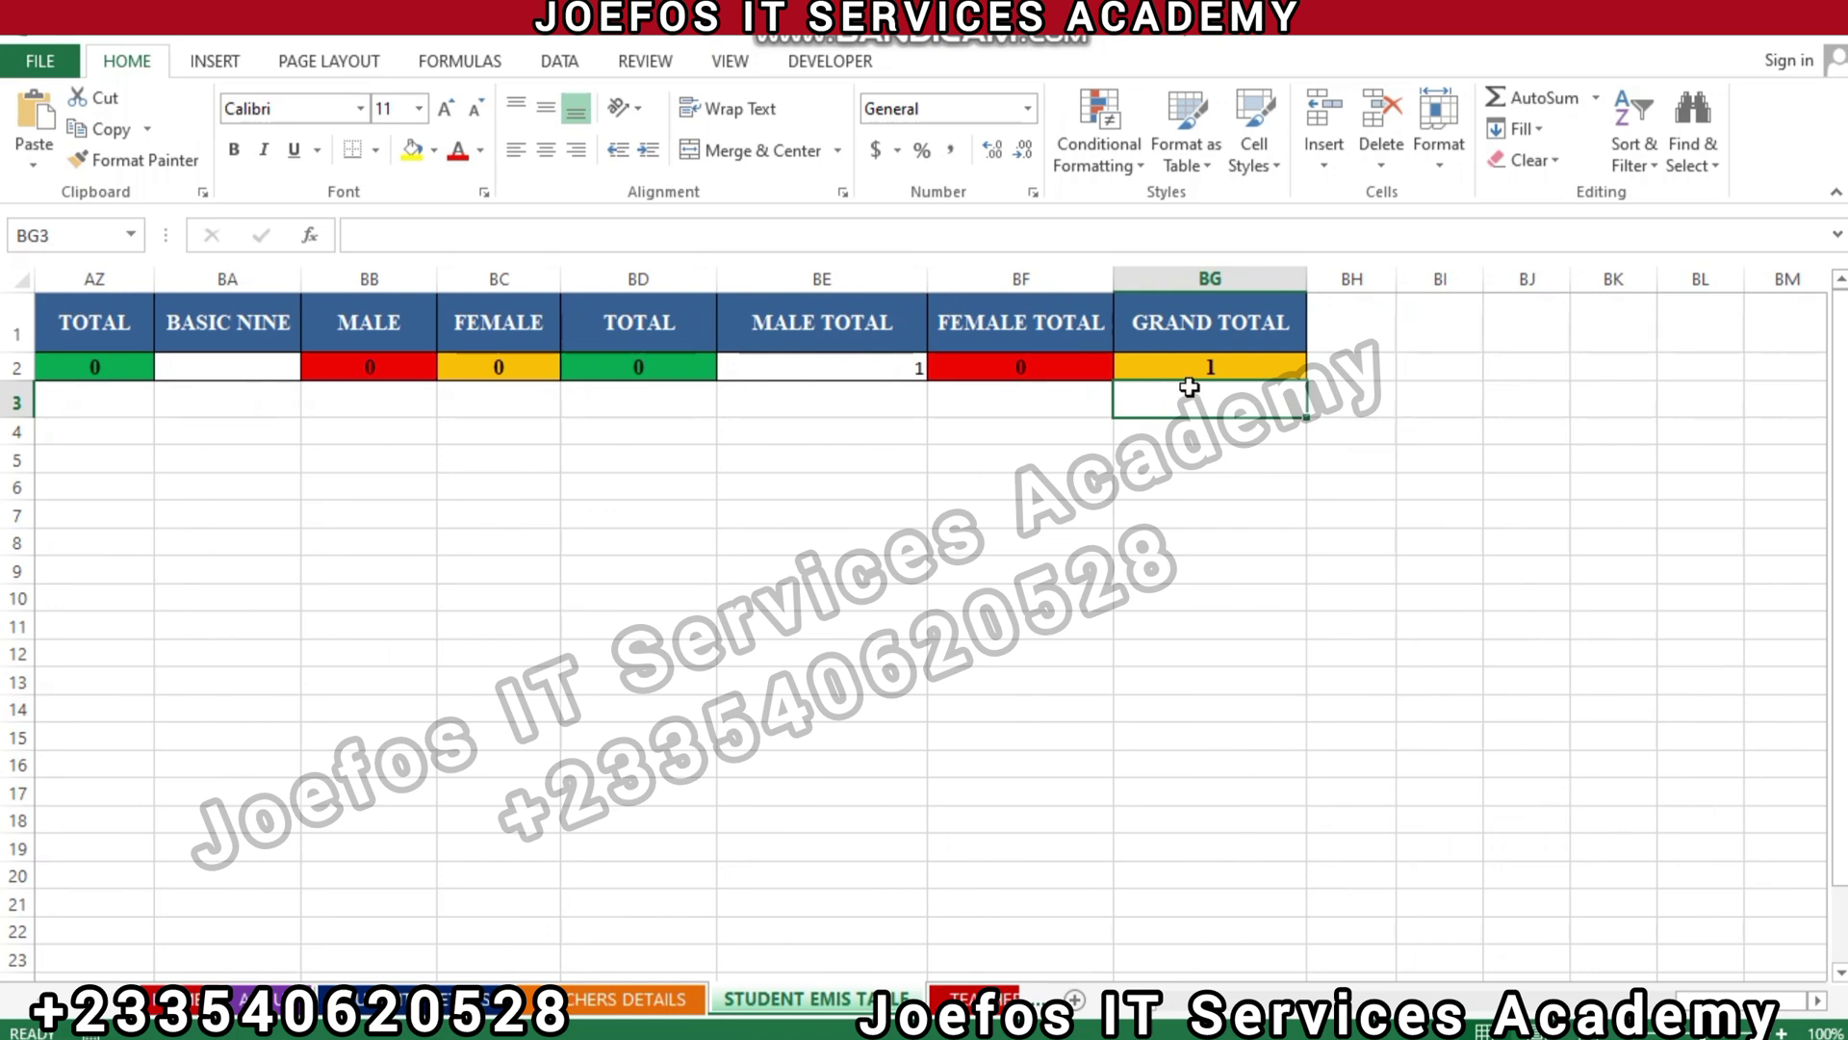
click(801, 367)
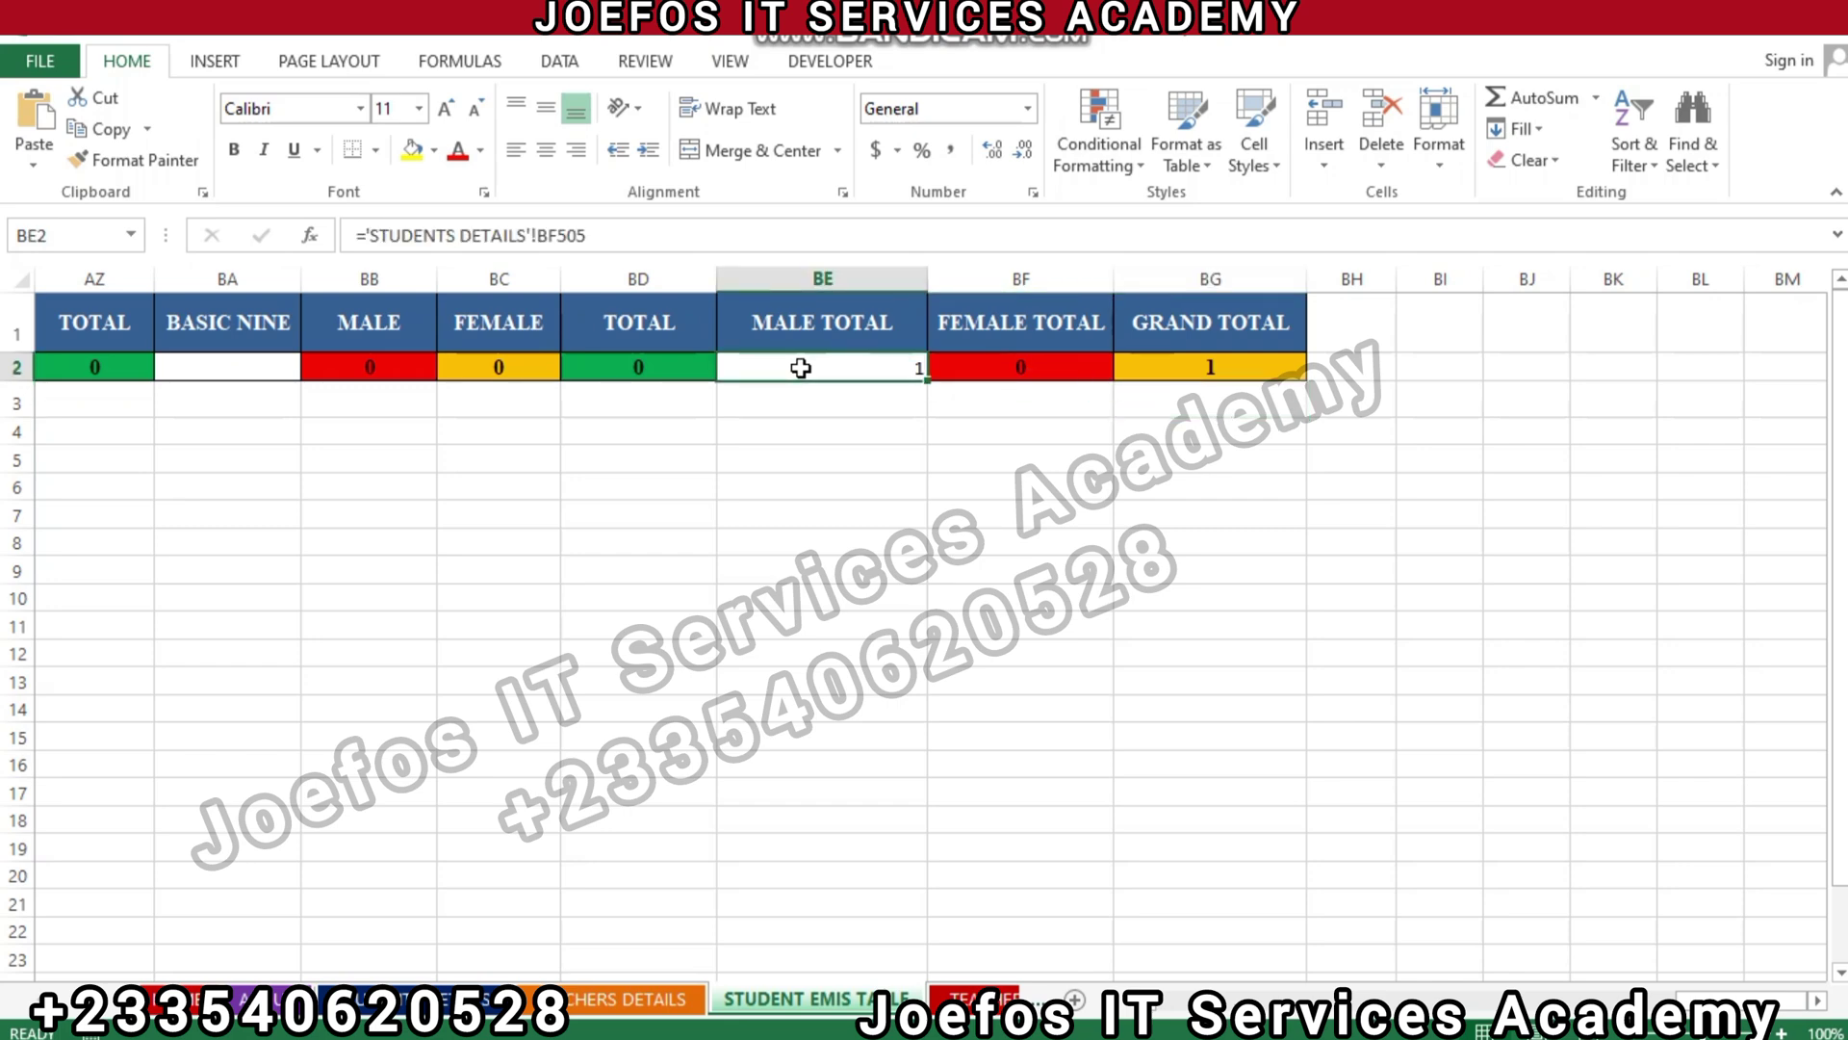
Set the MALE TOTAL figure's font to Times New Roman
click(274, 107)
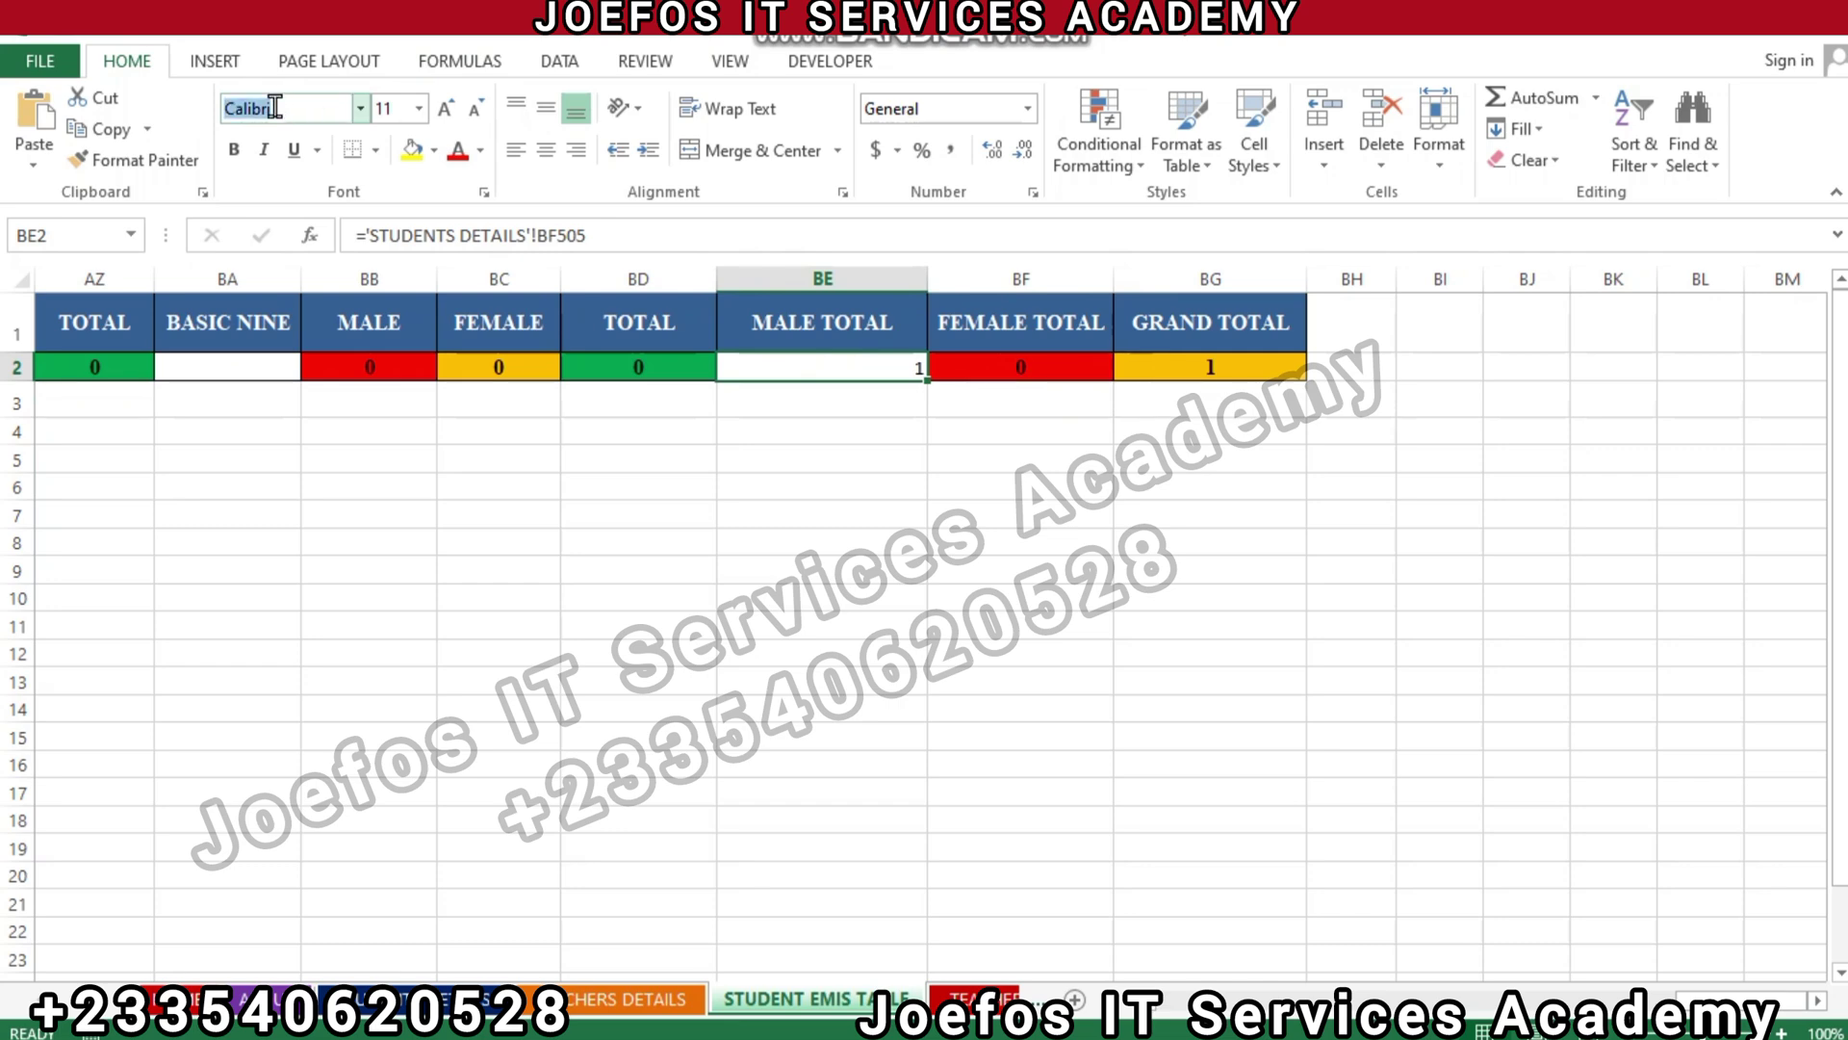
text(T)
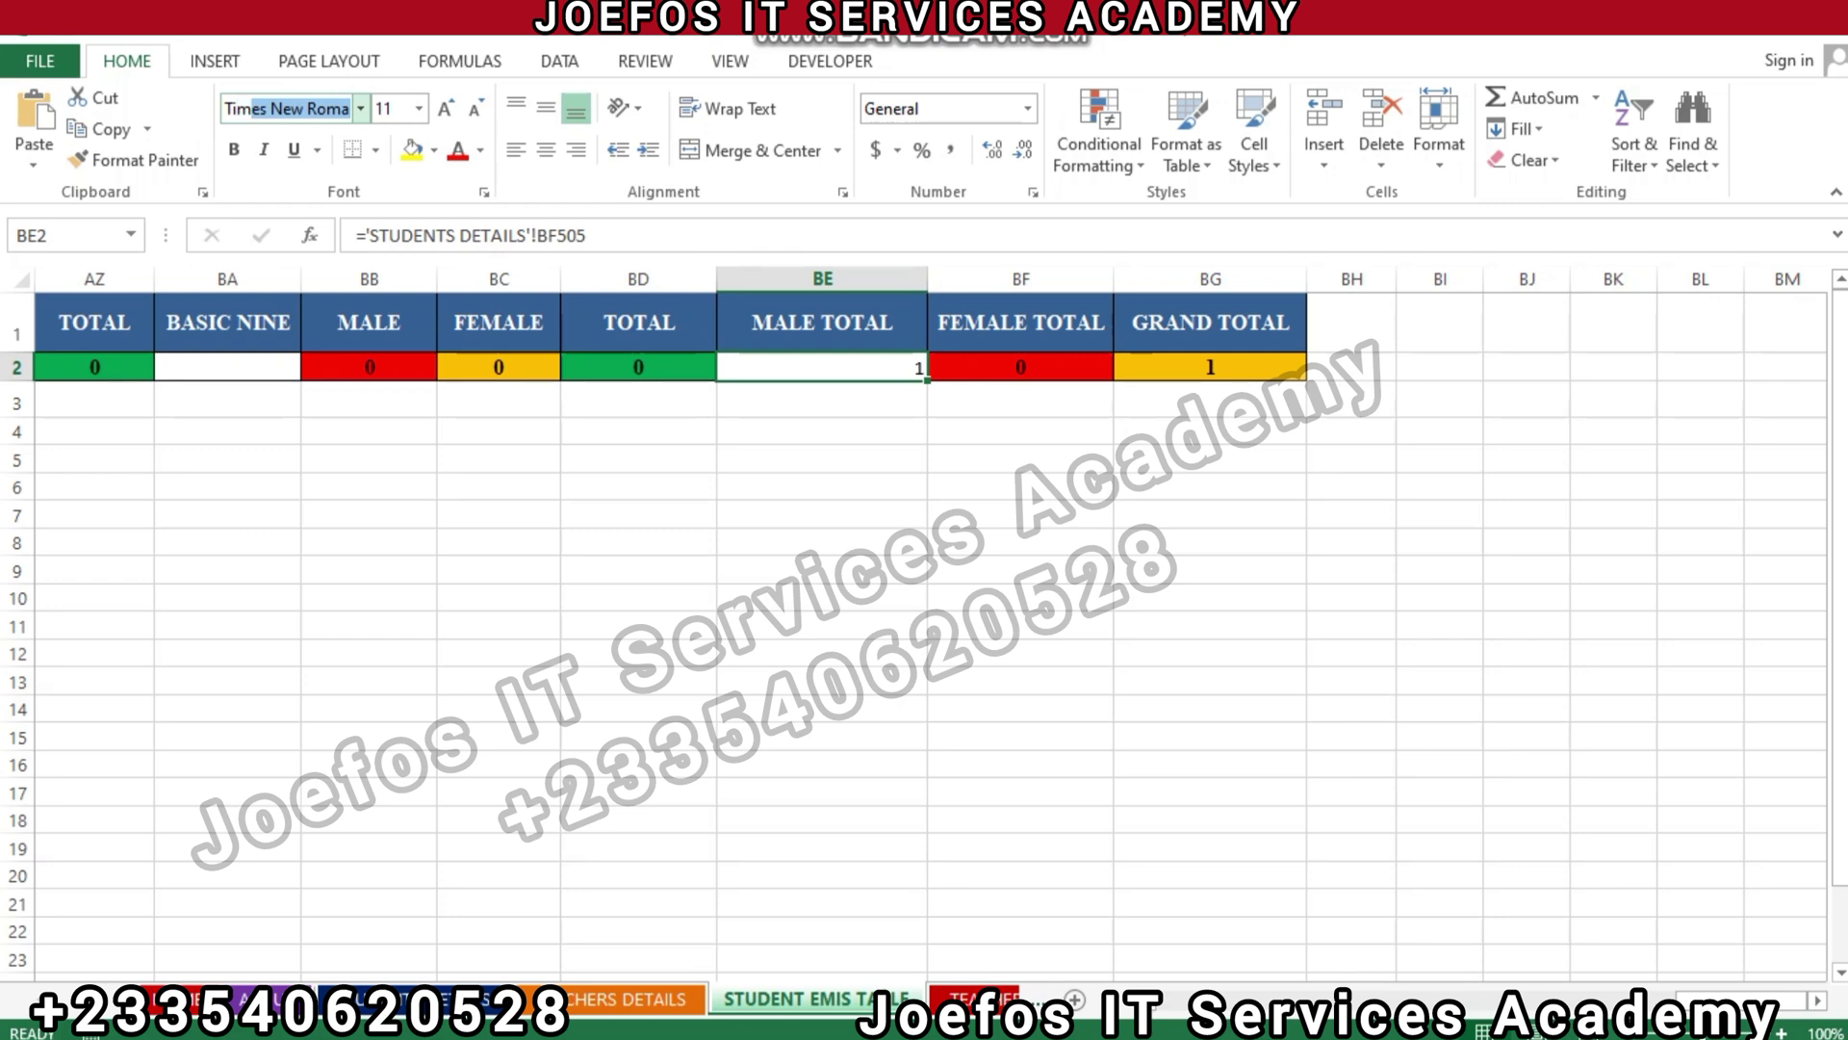
text(im)
key(Return)
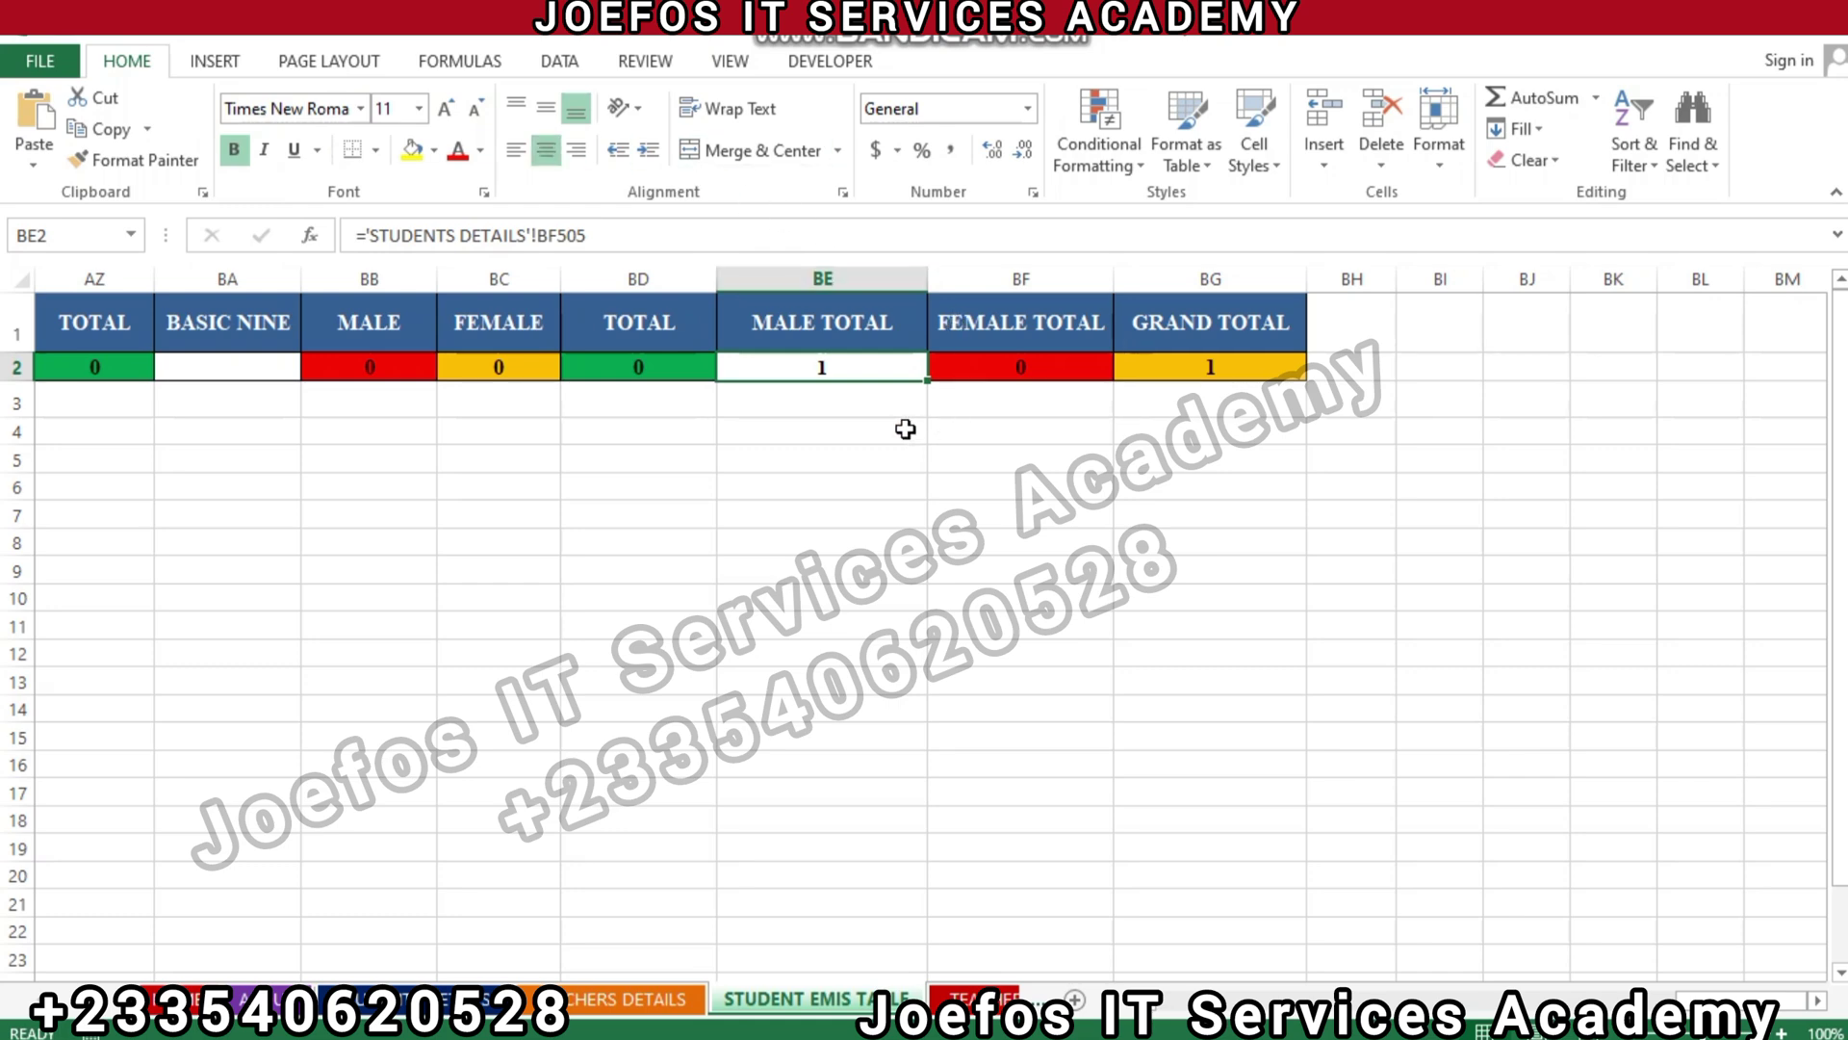
Save the workbook, accepting the personal information warning
key(ctrl+s)
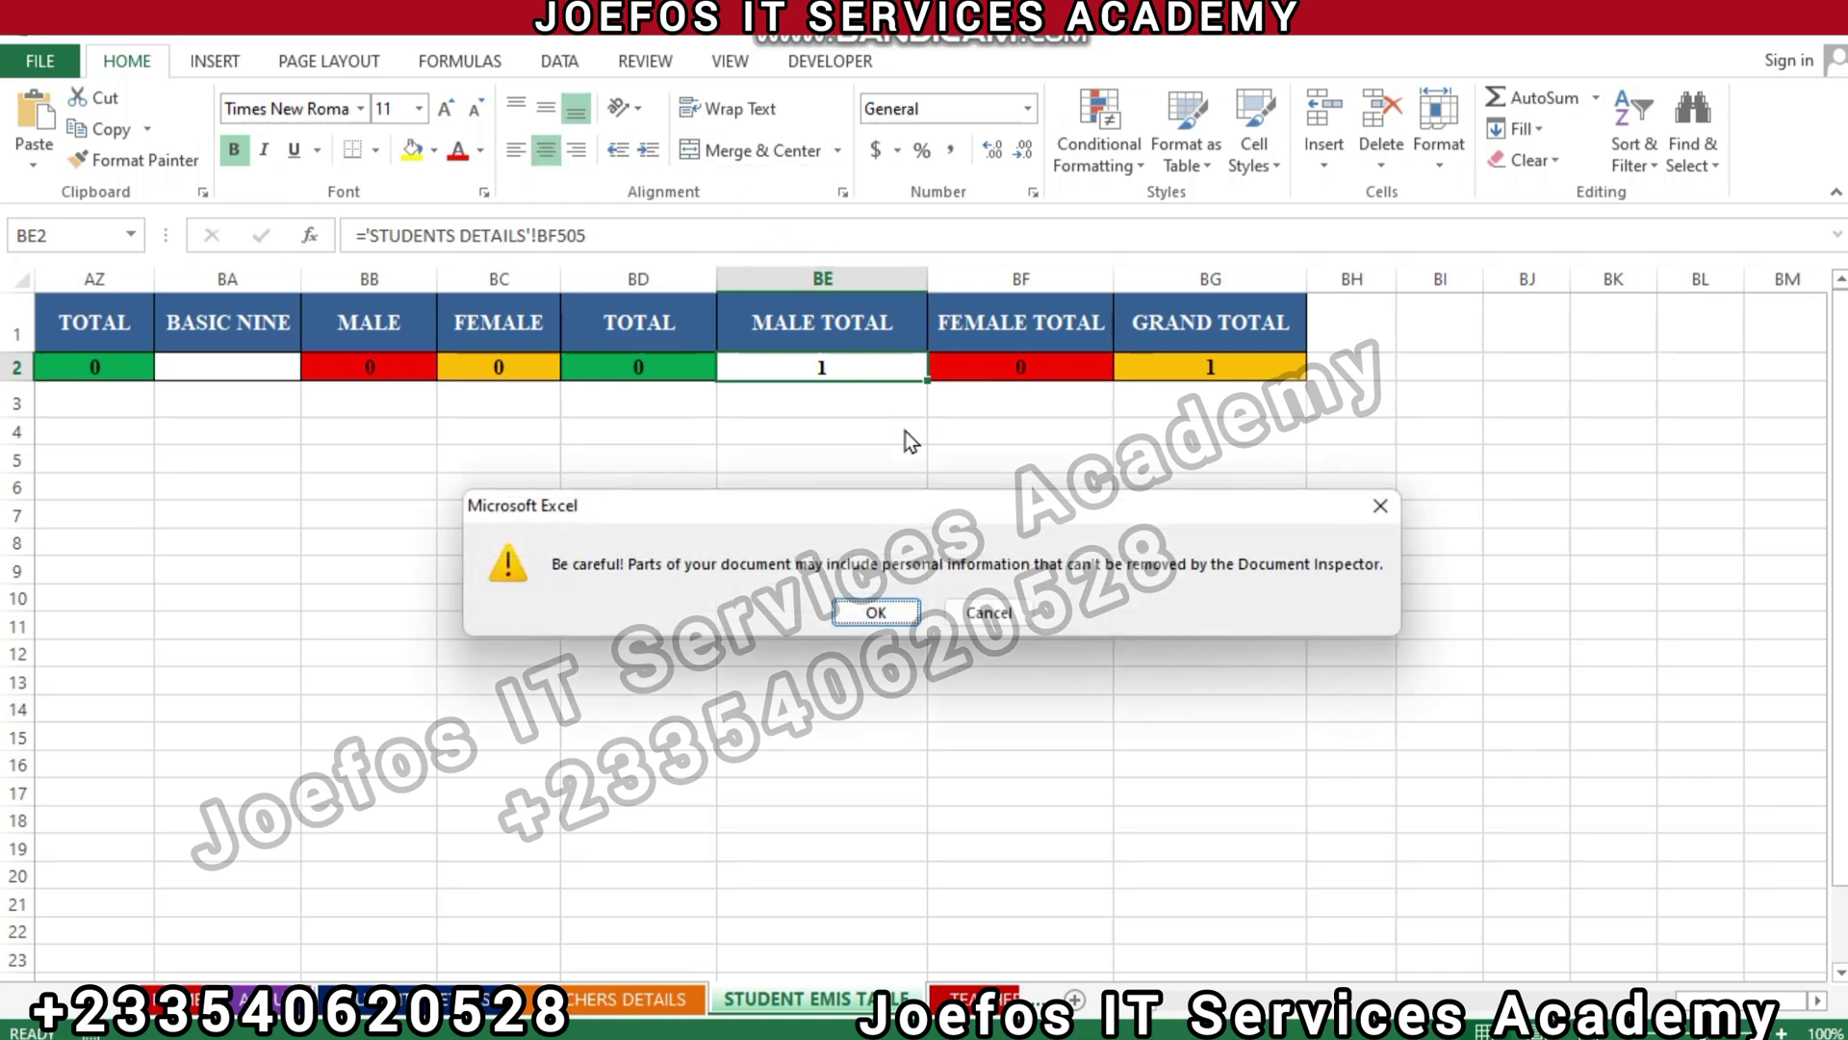
click(871, 617)
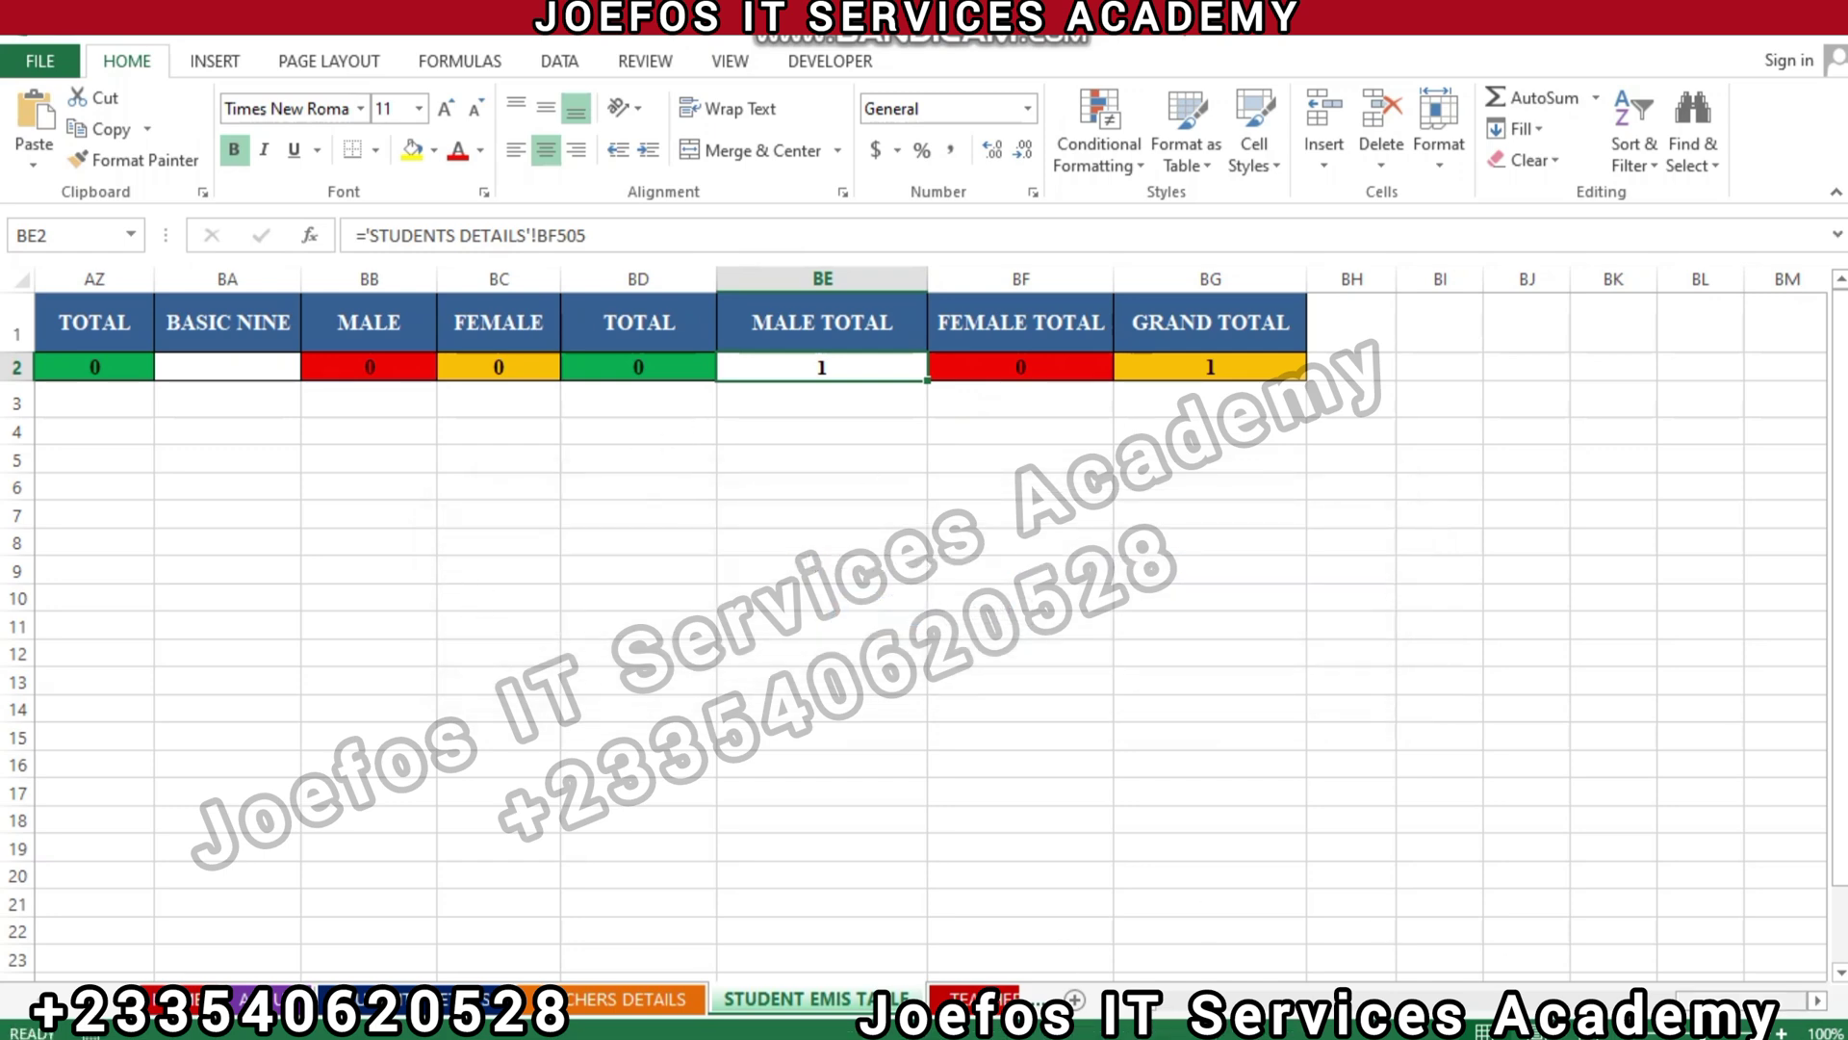
drag(1743, 999, 1182, 1007)
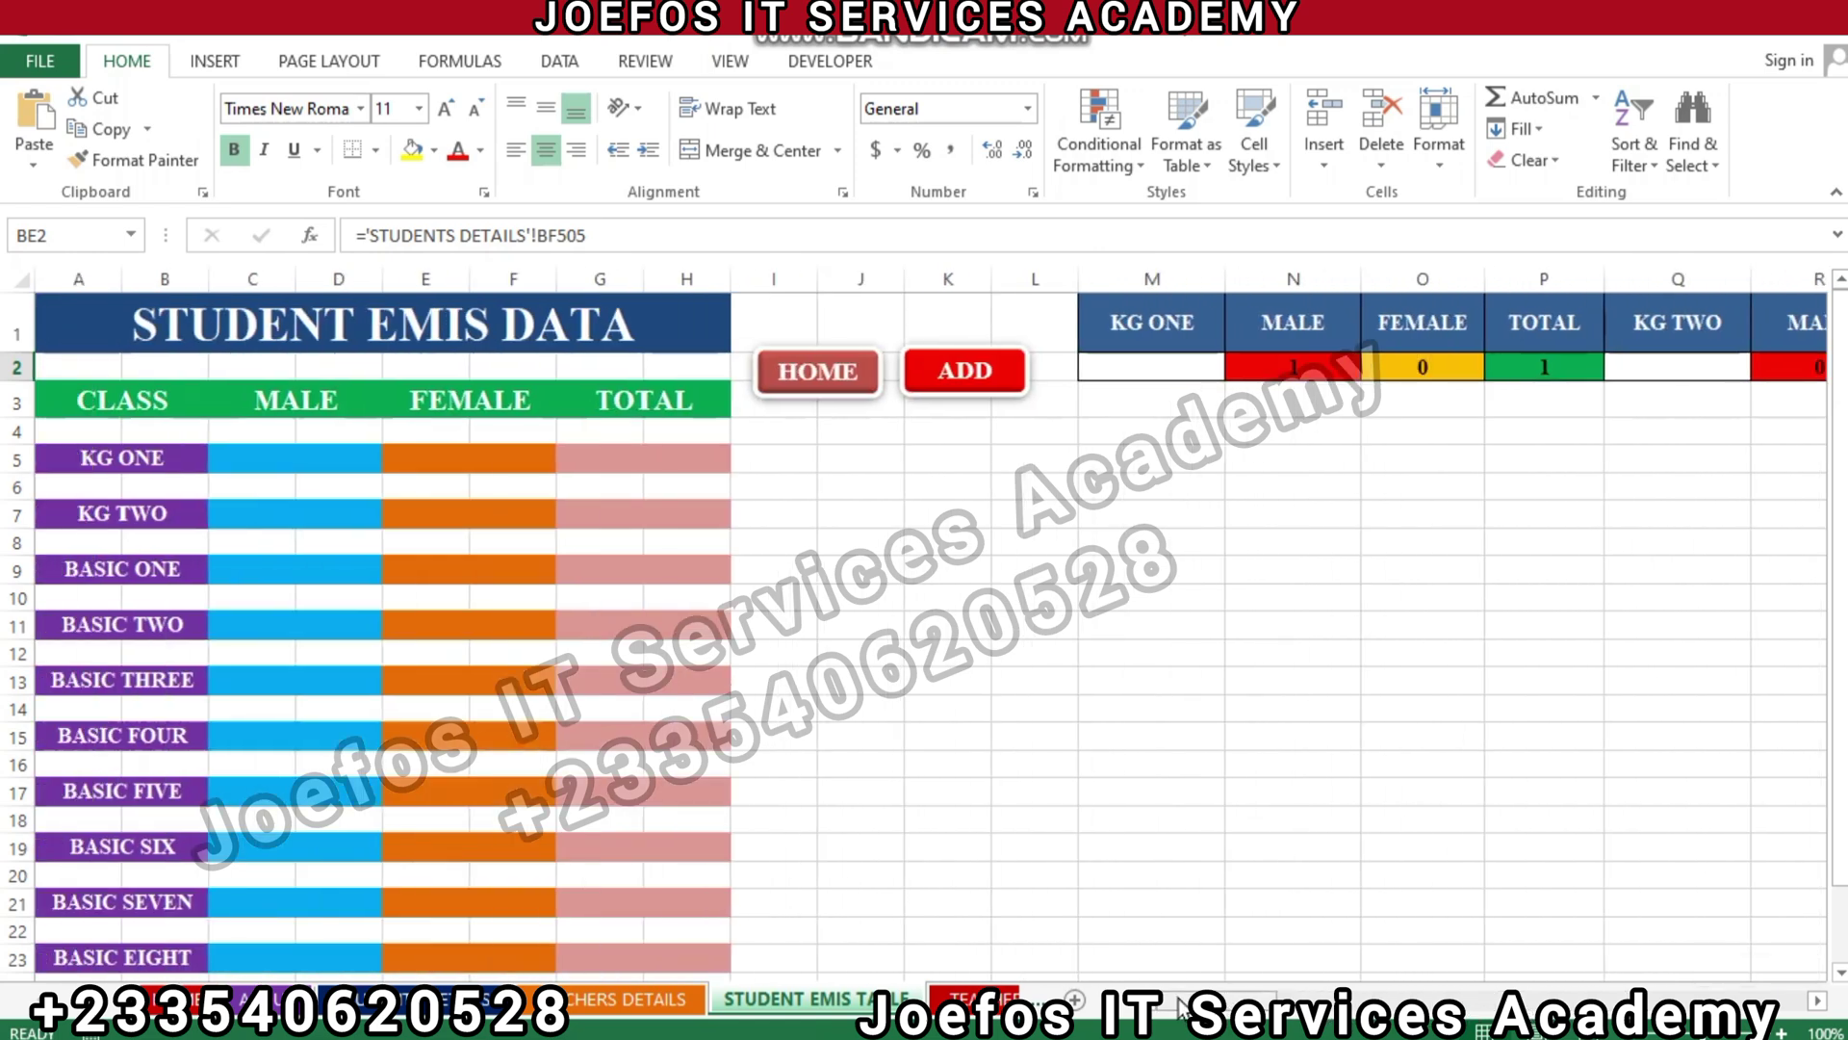